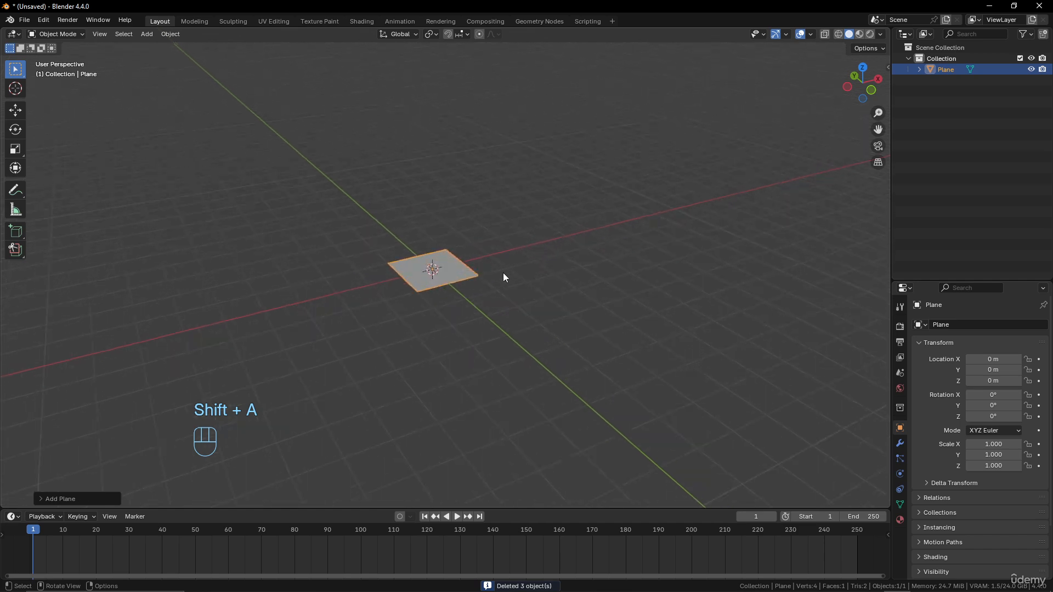
Step: Set the size of the newly added plane to 6 m
{"action": "middle_click_drag", "start_coordinate": [437, 322], "coordinate": [658, 290], "text": "shift"}
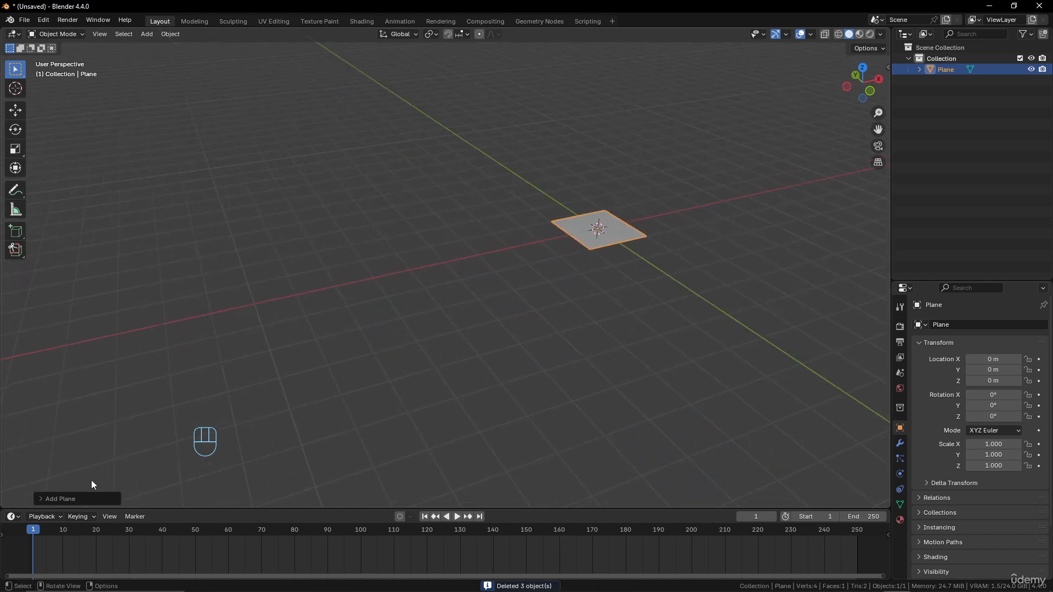
{"action": "left_click", "coordinate": [40, 499]}
{"action": "middle_click_drag", "start_coordinate": [499, 298], "coordinate": [435, 348]}
{"action": "left_click", "coordinate": [146, 404]}
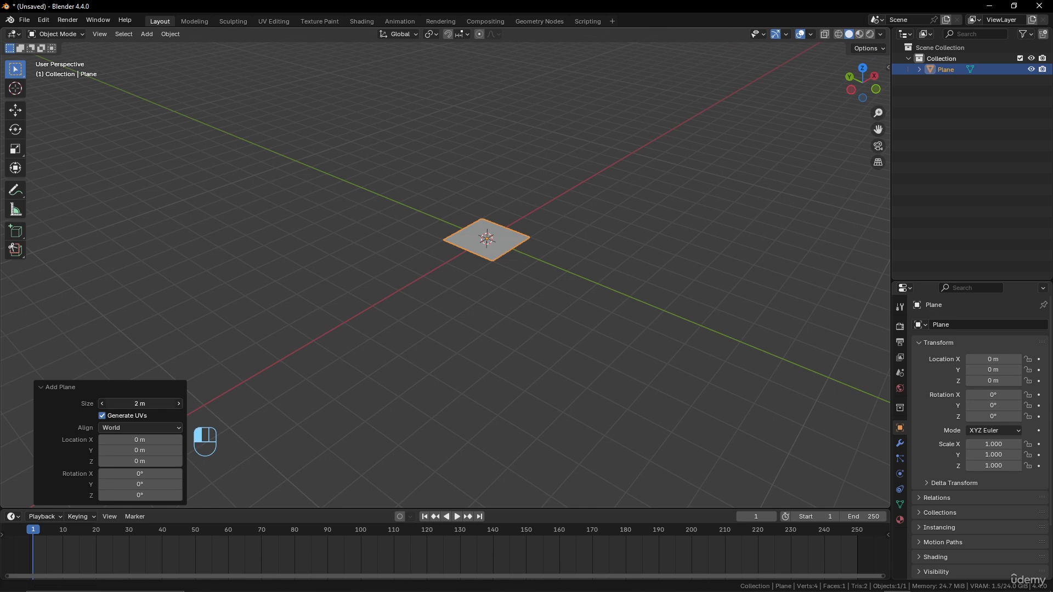
{"action": "type", "text": "6"}
{"action": "key", "text": "Return"}
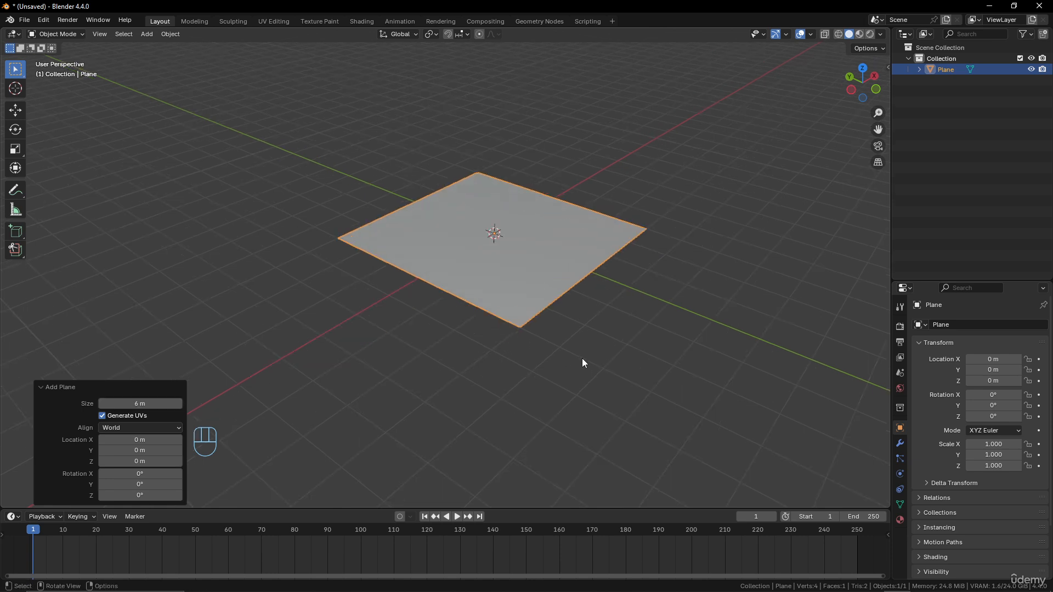
Step: Duplicate the floor plane in place and rotate the copy 90° about the global X axis to stand upright
{"action": "middle_click_drag", "start_coordinate": [605, 328], "coordinate": [486, 159]}
{"action": "middle_click_drag", "start_coordinate": [713, 261], "coordinate": [701, 261]}
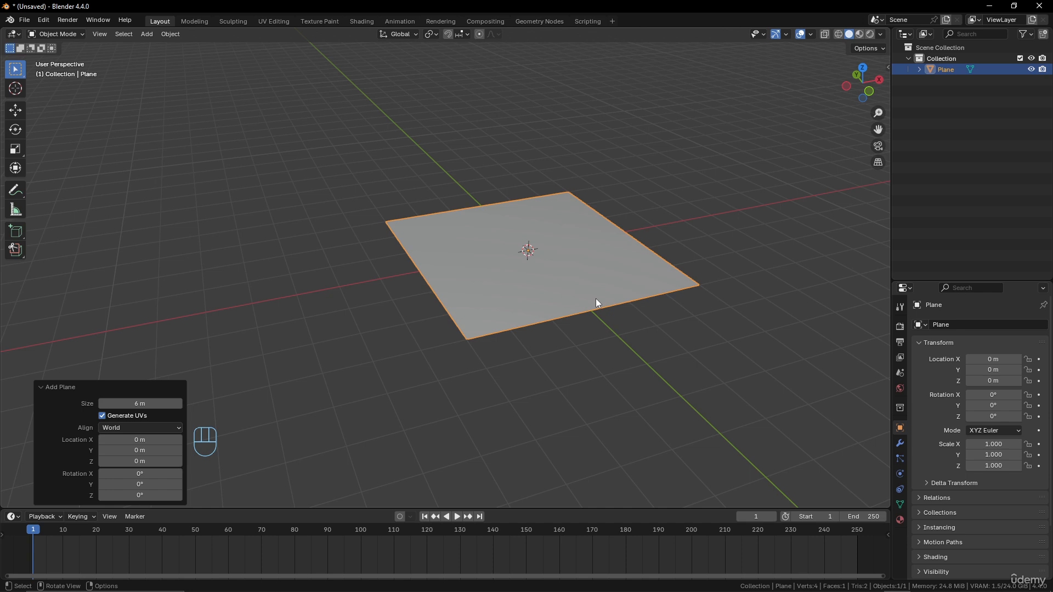
{"action": "key", "text": "shift+d"}
{"action": "right_click", "coordinate": [641, 274]}
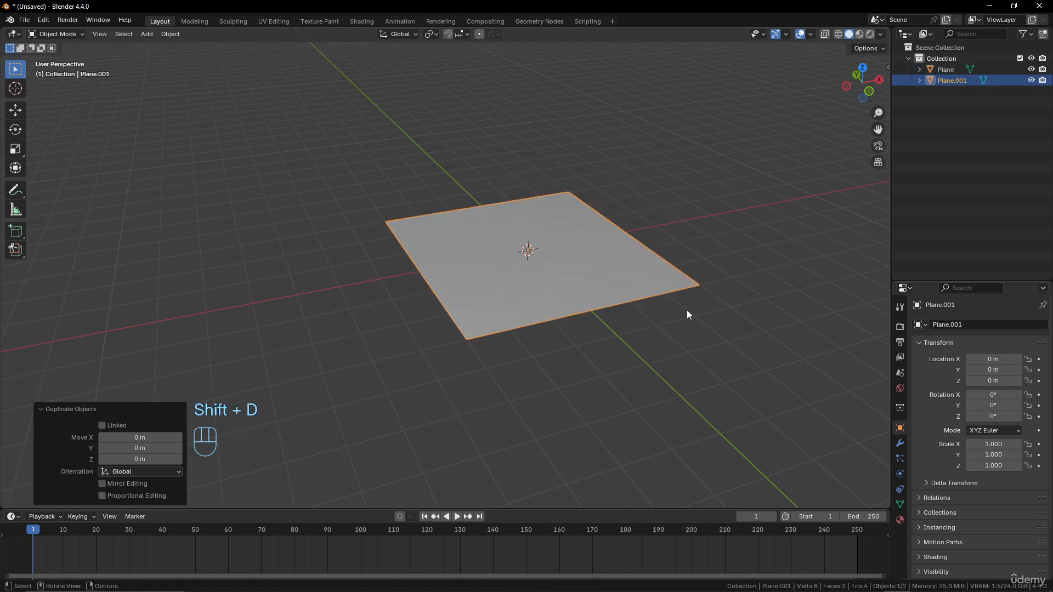
{"action": "key", "text": "r"}
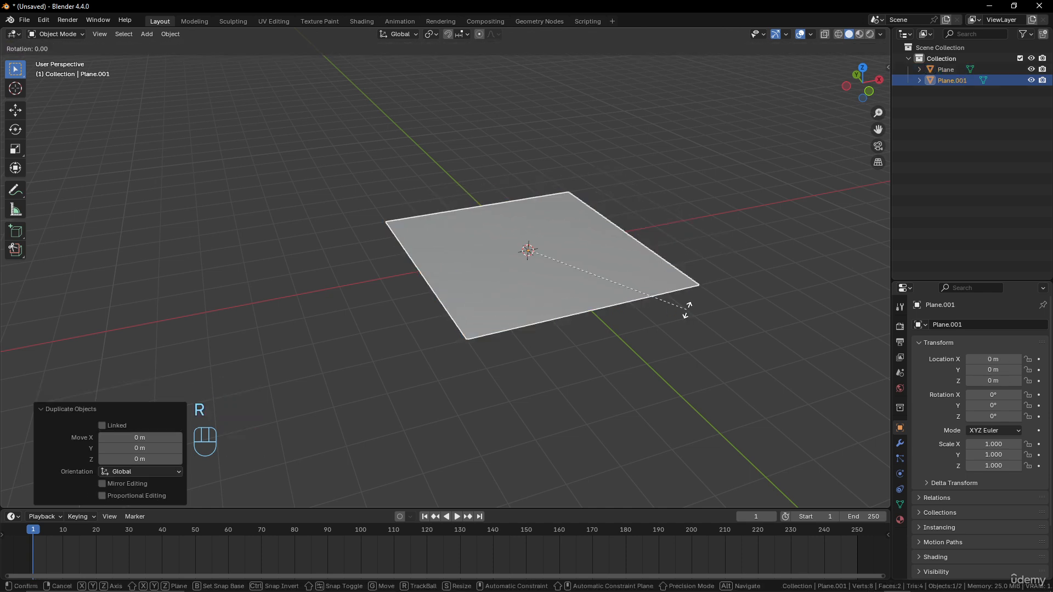
{"action": "key", "text": "x"}
{"action": "key", "text": "KP_9"}
{"action": "key", "text": "KP_0"}
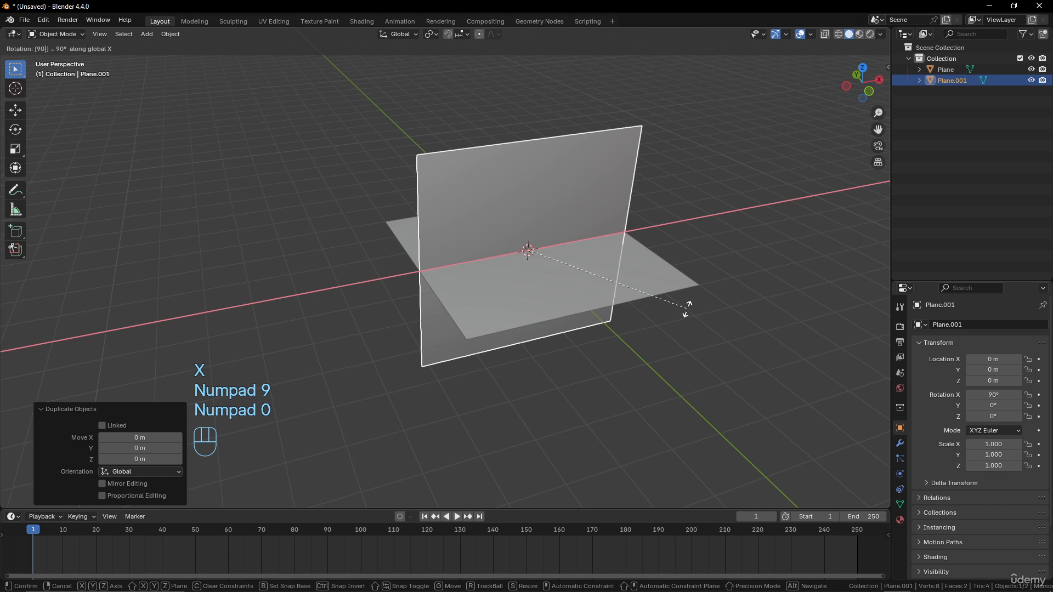
{"action": "left_click", "coordinate": [688, 312]}
Step: Move the upright plane 3 m along the global Y axis to the floor's back edge
{"action": "key", "text": "g"}
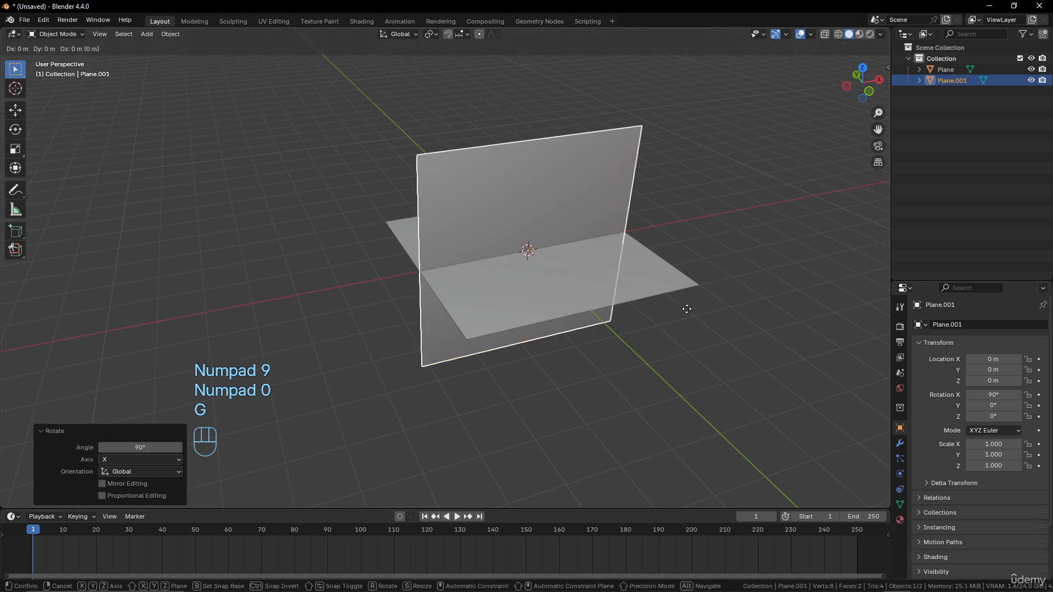
{"action": "key", "text": "y"}
{"action": "key", "text": "KP_3"}
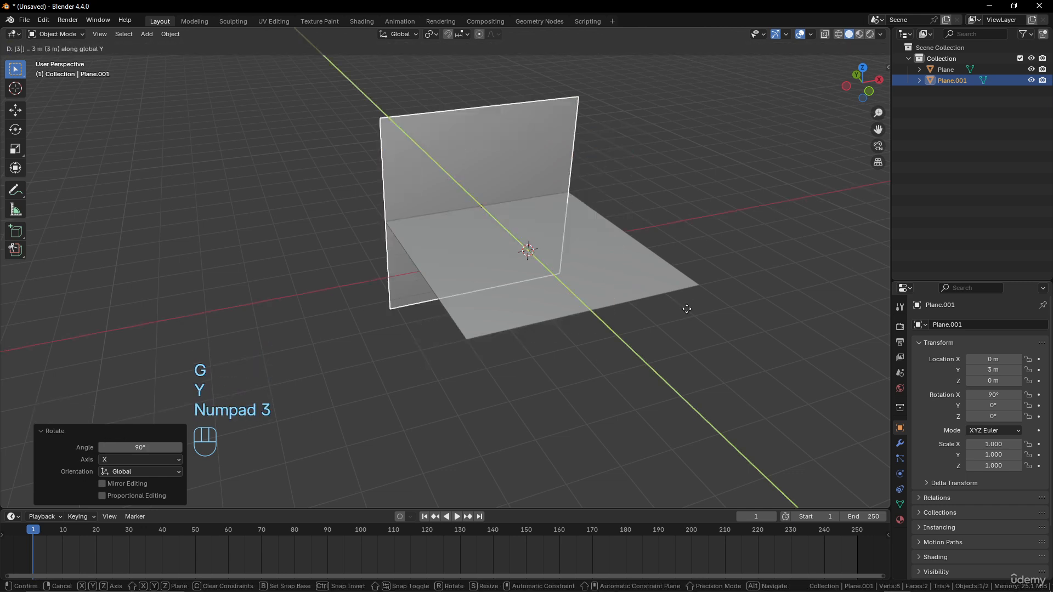
{"action": "left_click", "coordinate": [686, 308]}
{"action": "middle_click_drag", "start_coordinate": [649, 288], "coordinate": [498, 247]}
{"action": "middle_click_drag", "start_coordinate": [726, 301], "coordinate": [698, 307]}
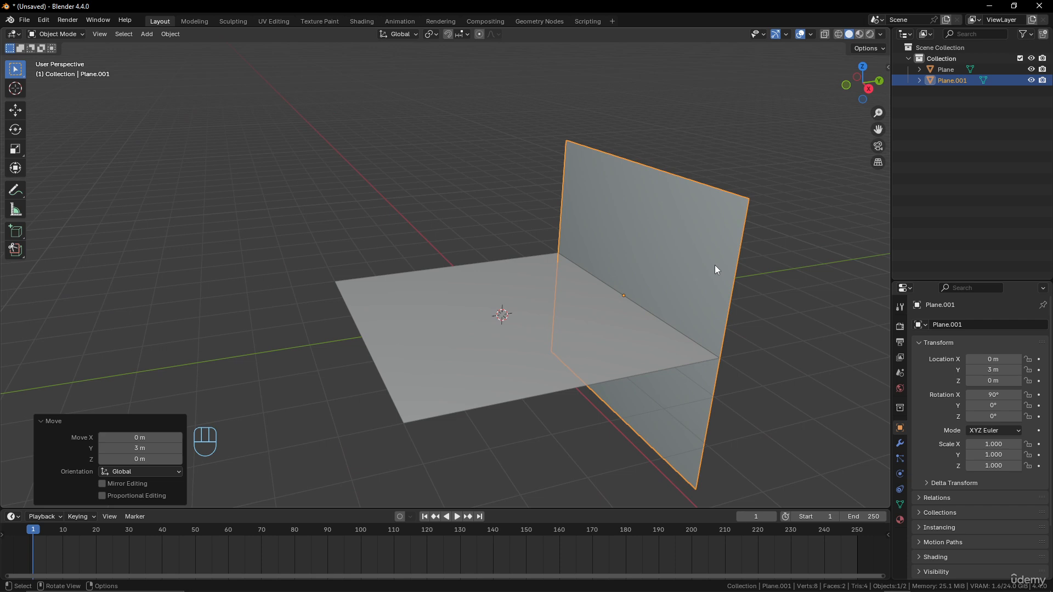
Step: Set the upright wall plane's Y dimension to 2.5 m
{"action": "left_click", "coordinate": [137, 449]}
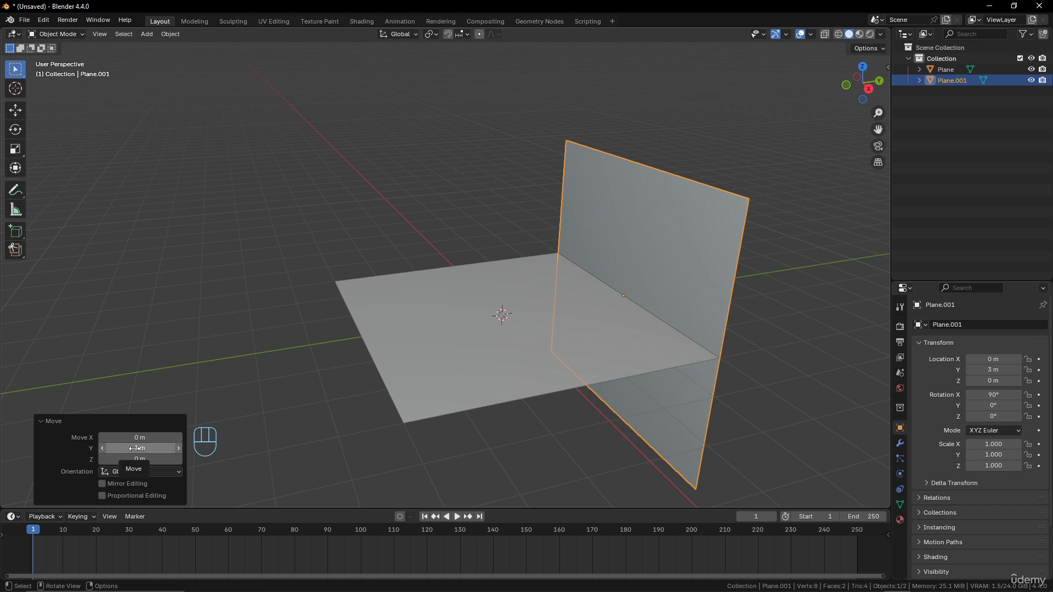
{"action": "left_click", "coordinate": [210, 354]}
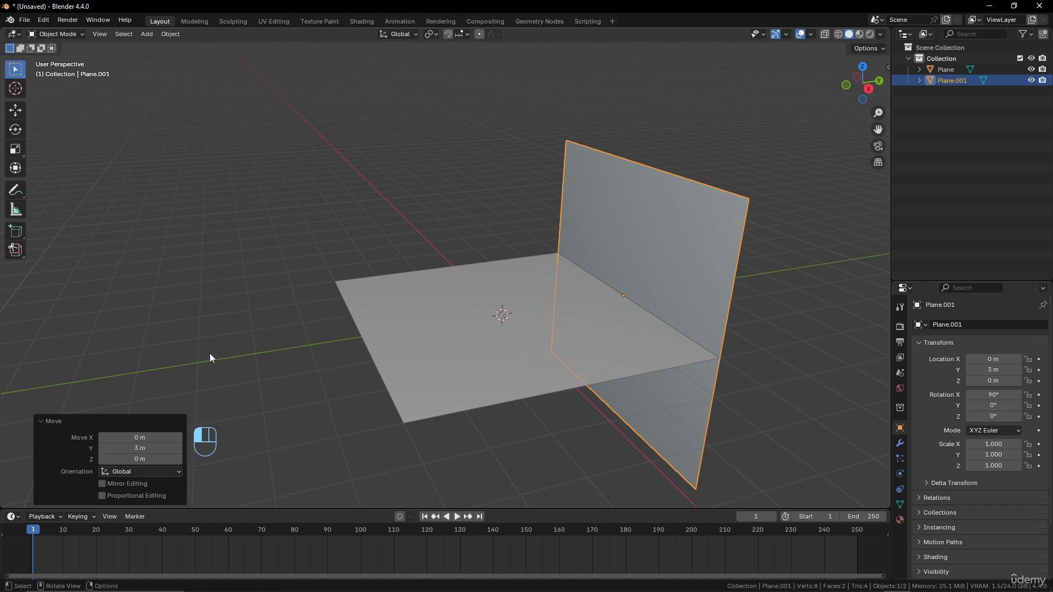
{"action": "right_click", "coordinate": [784, 258]}
{"action": "left_click", "coordinate": [886, 67]}
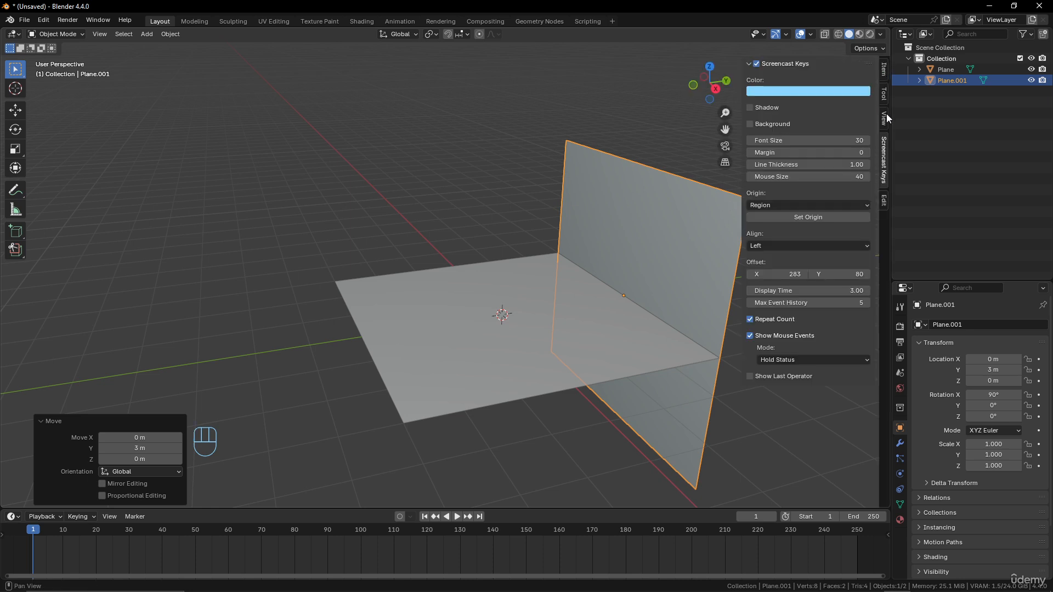
{"action": "left_click", "coordinate": [883, 69]}
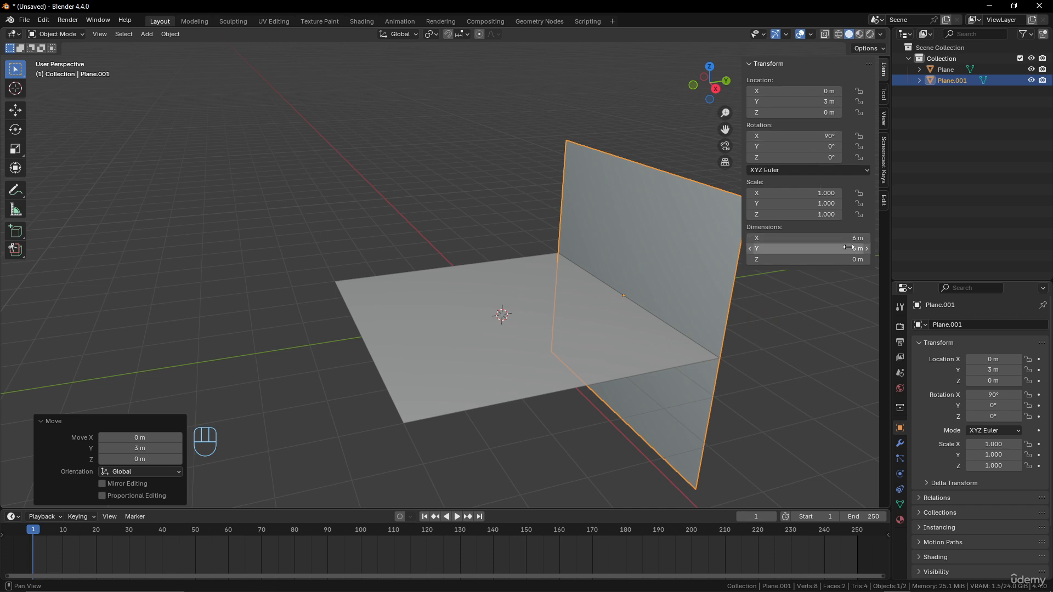
{"action": "left_click_drag", "start_coordinate": [848, 248], "coordinate": [812, 248]}
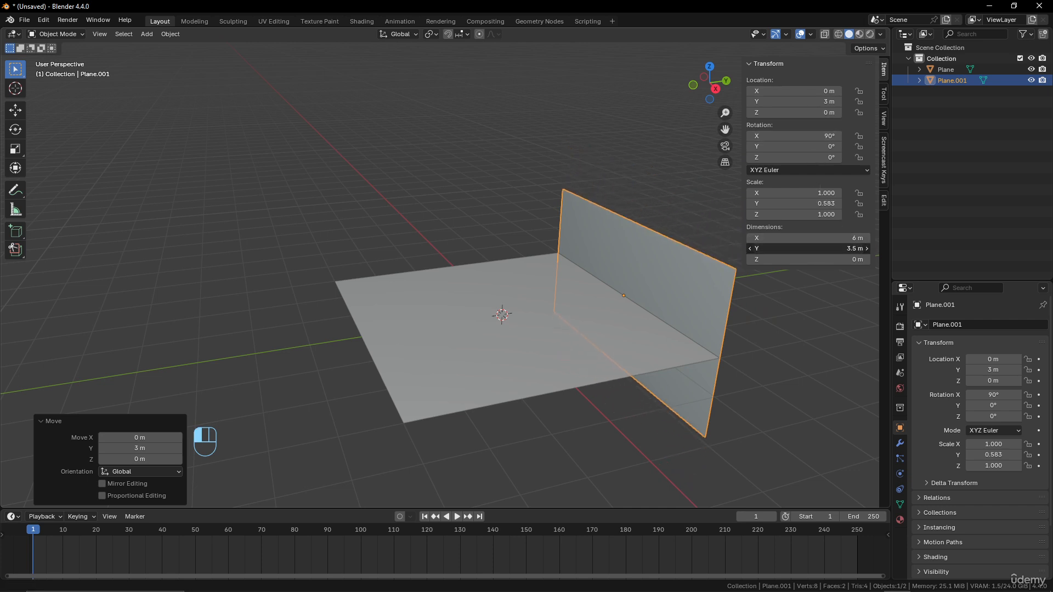
{"action": "left_click", "coordinate": [851, 247]}
{"action": "type", "text": "2.5"}
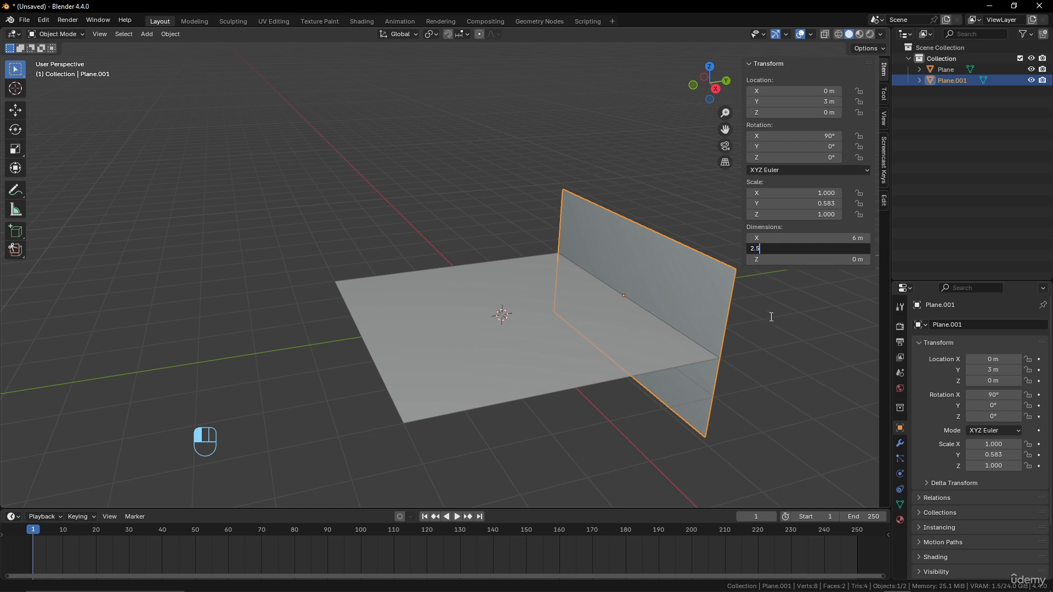
{"action": "key", "text": "Return"}
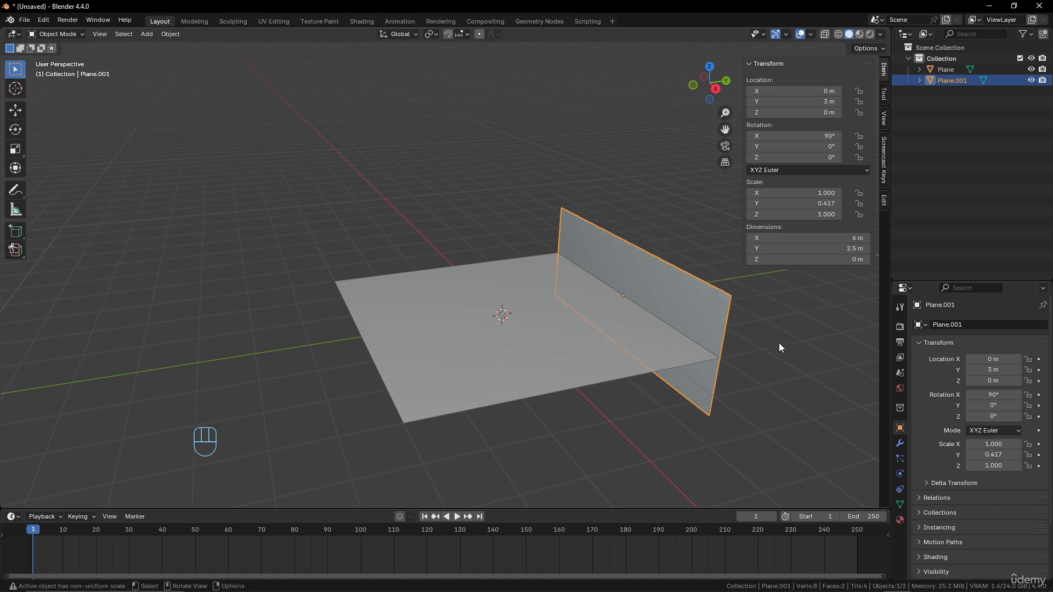
{"action": "key", "text": "KP_1"}
{"action": "key", "text": "KP_5"}
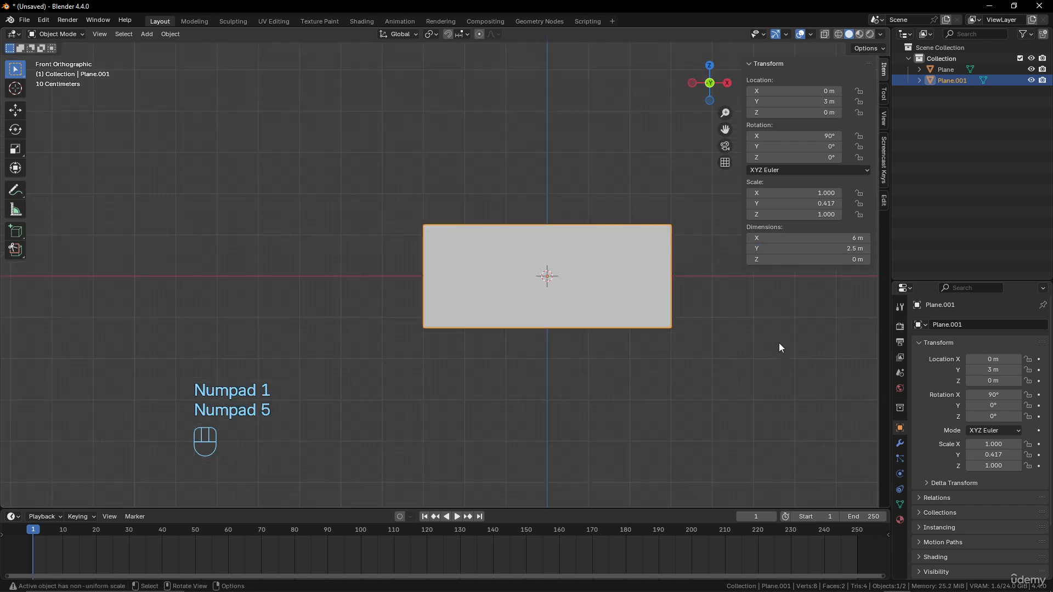
{"action": "scroll", "coordinate": [733, 338], "scroll_direction": "up", "scroll_amount": 3}
{"action": "middle_click_drag", "start_coordinate": [731, 330], "coordinate": [594, 310], "text": "shift"}
{"action": "scroll", "coordinate": [593, 310], "scroll_direction": "down", "scroll_amount": 2}
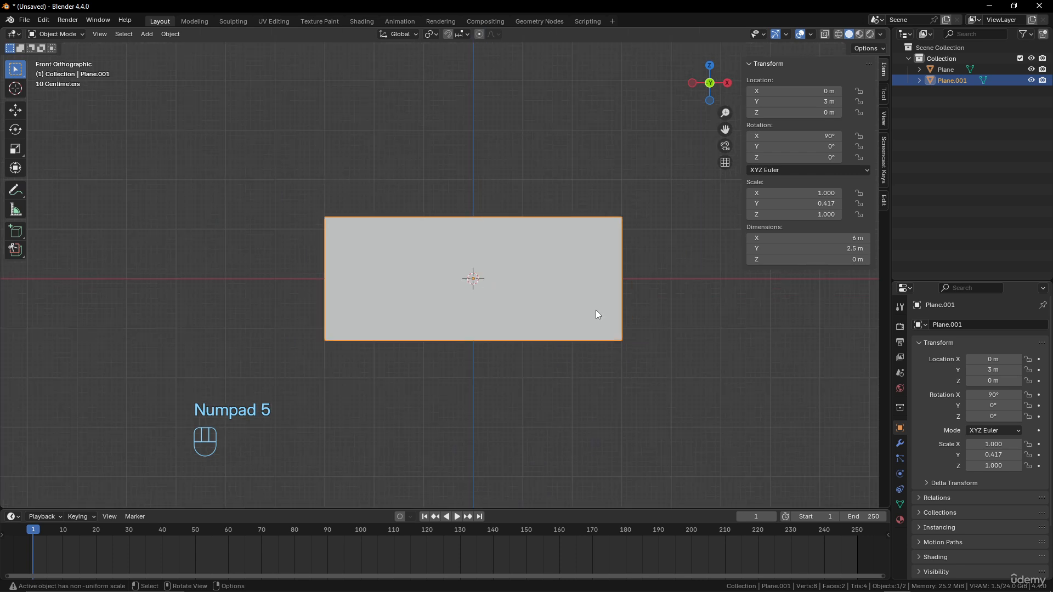
{"action": "key", "text": "g"}
{"action": "key", "text": "z"}
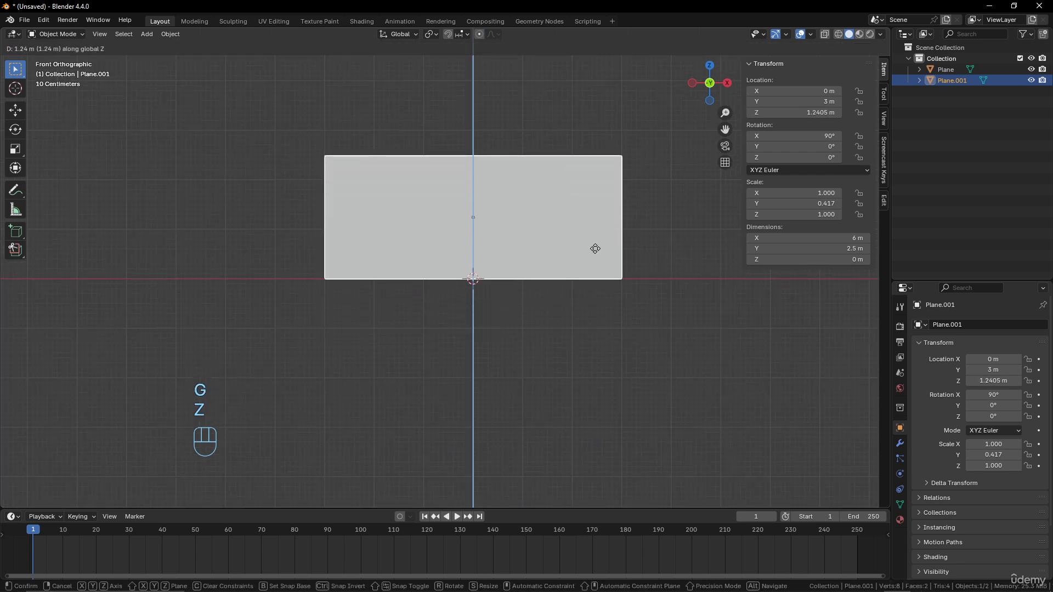
{"action": "right_click", "coordinate": [595, 248]}
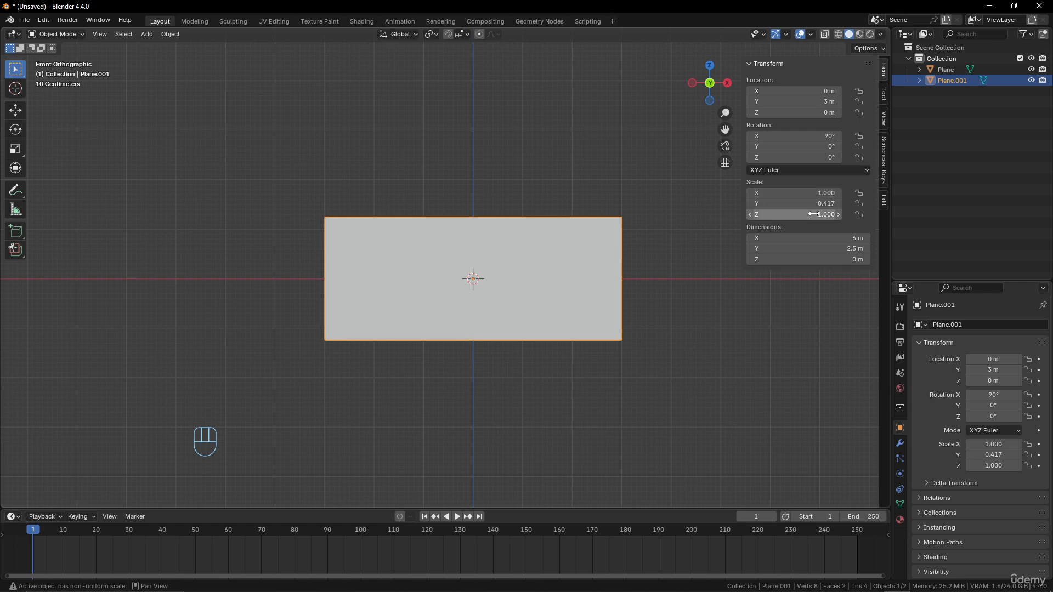
{"action": "key", "text": "g"}
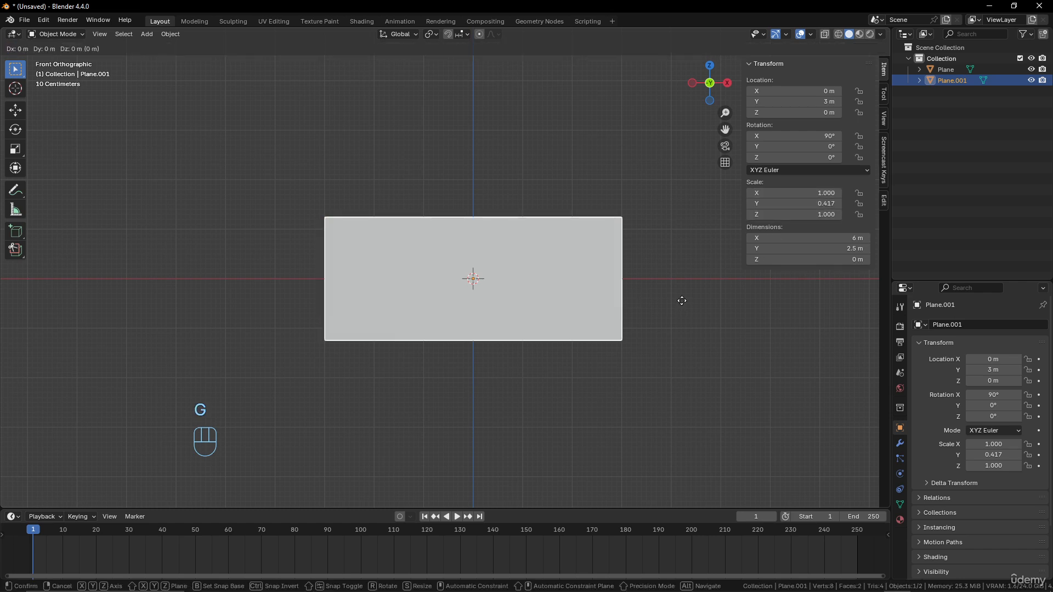
{"action": "key", "text": "z"}
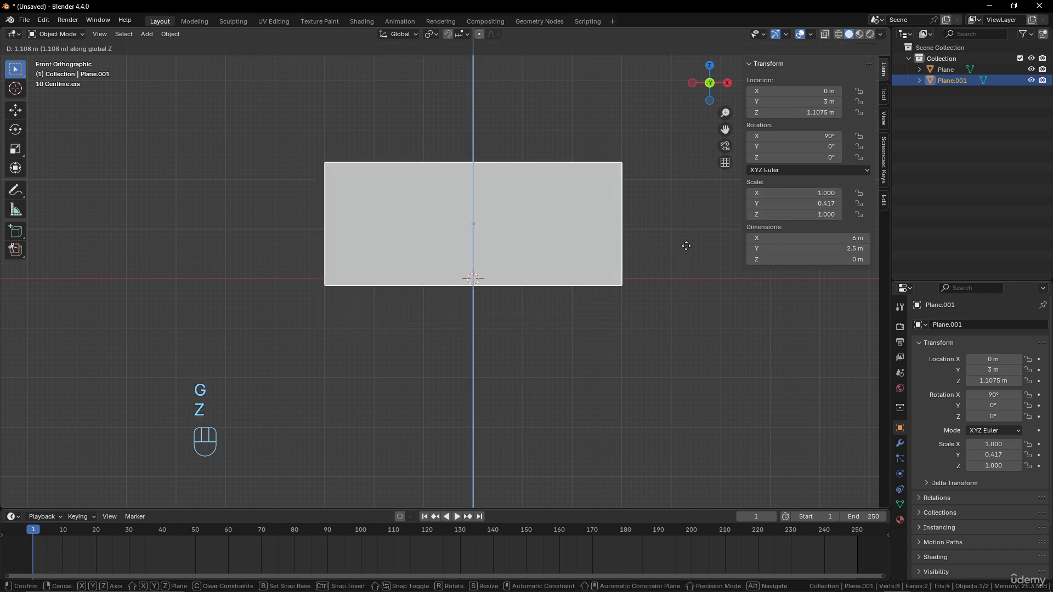
{"action": "right_click", "coordinate": [686, 245]}
{"action": "left_click", "coordinate": [822, 113]}
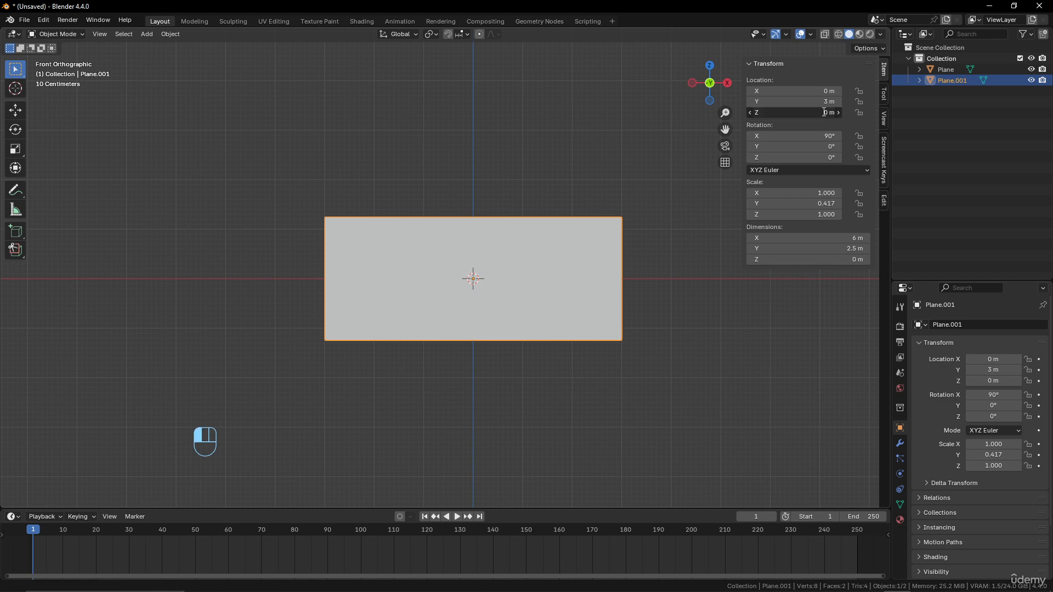
Step: Raise the wall plane 1.25 m along the global Z axis so its lower edge meets the floor
{"action": "key", "text": "g"}
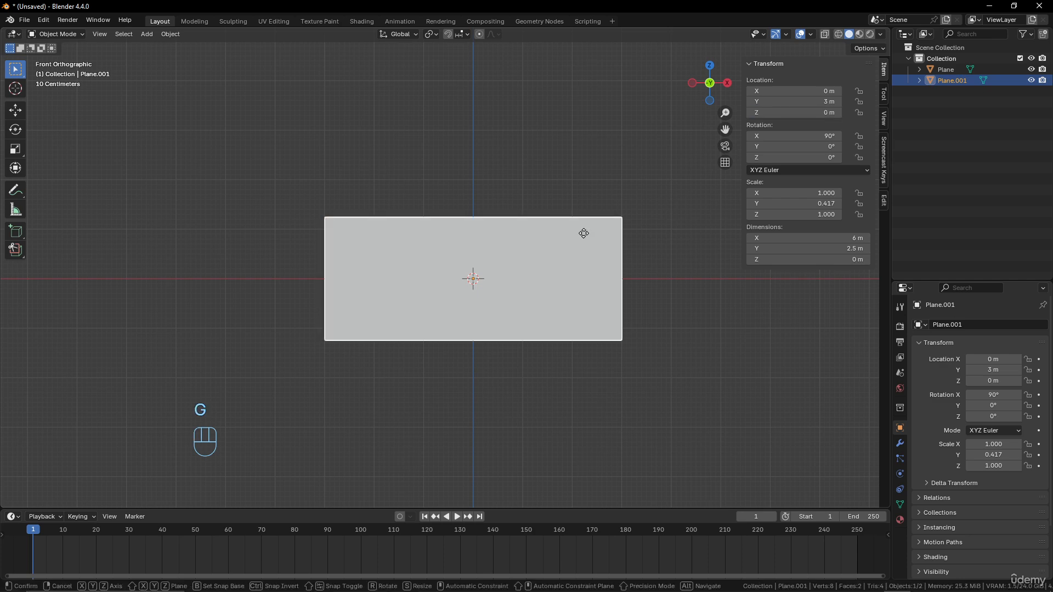
{"action": "key", "text": "z"}
{"action": "key", "text": "KP_1"}
{"action": "key", "text": "KP_Decimal"}
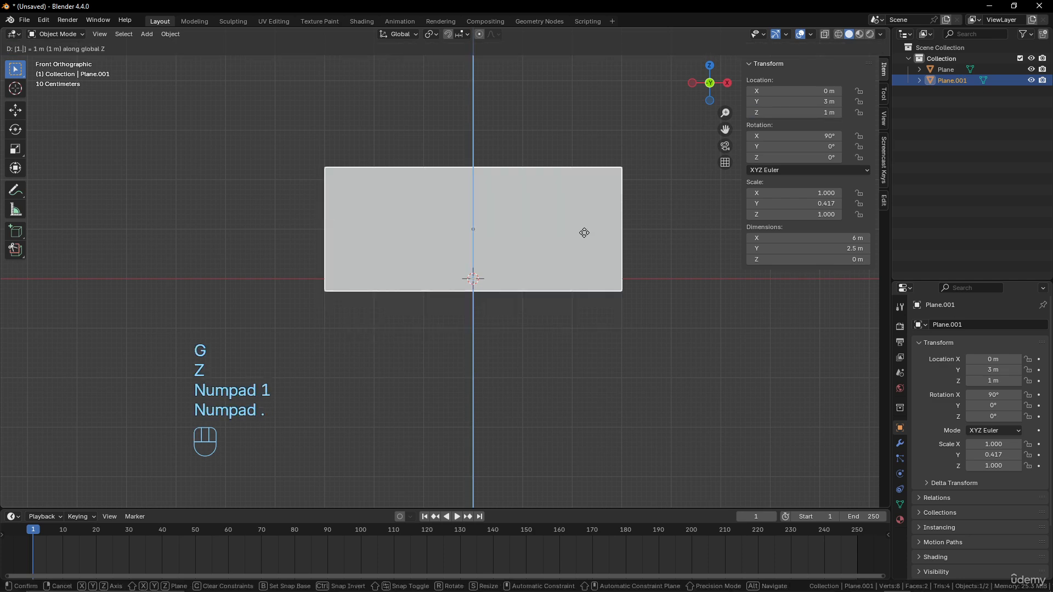
{"action": "key", "text": "KP_2"}
{"action": "key", "text": "KP_5"}
{"action": "left_click", "coordinate": [584, 233]}
Step: In top view, duplicate the back wall and place the copy at about X 3.06 m, Y 0.03 m, across the floor's +X edge
{"action": "middle_click_drag", "start_coordinate": [502, 323], "coordinate": [580, 423]}
{"action": "scroll", "coordinate": [633, 399], "scroll_direction": "down", "scroll_amount": 1}
{"action": "scroll", "coordinate": [632, 399], "scroll_direction": "up", "scroll_amount": 4}
{"action": "middle_click_drag", "start_coordinate": [588, 318], "coordinate": [576, 243]}
{"action": "scroll", "coordinate": [576, 242], "scroll_direction": "up", "scroll_amount": 1}
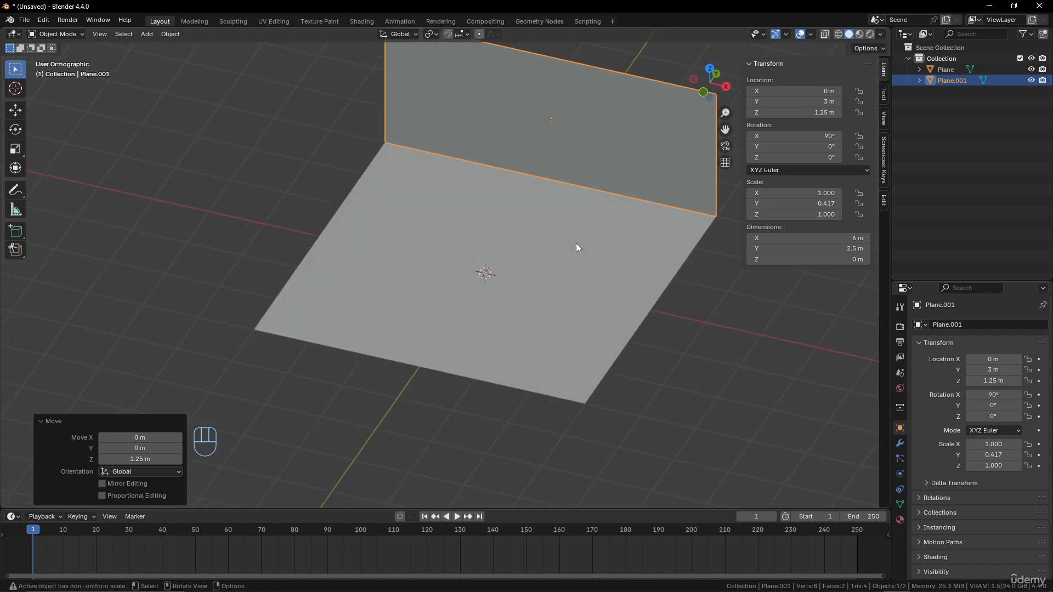
{"action": "key", "text": "KP_7"}
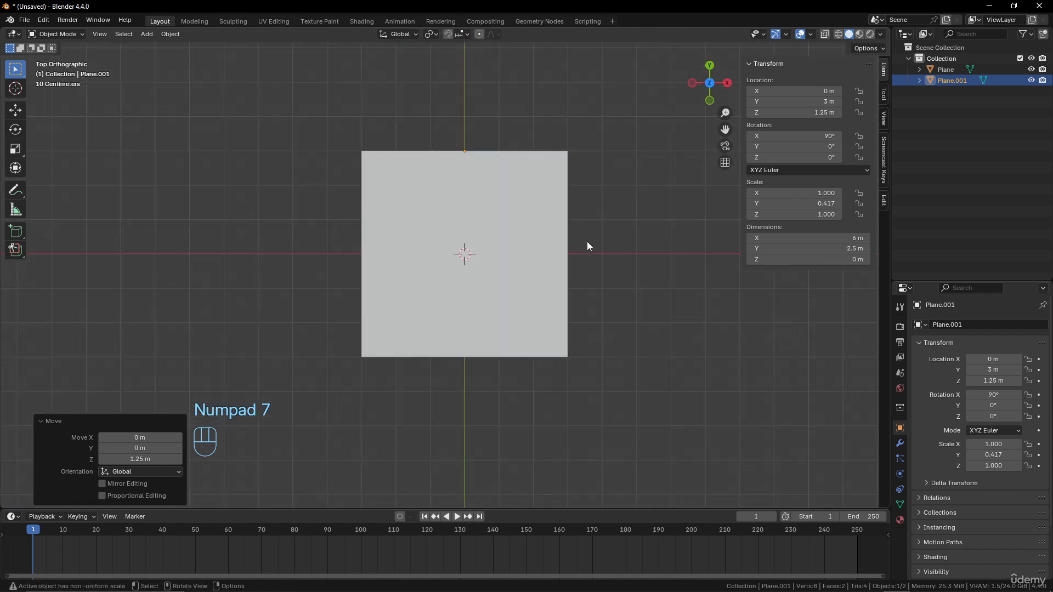
{"action": "scroll", "coordinate": [586, 246], "scroll_direction": "down", "scroll_amount": 1}
{"action": "scroll", "coordinate": [587, 247], "scroll_direction": "up", "scroll_amount": 1}
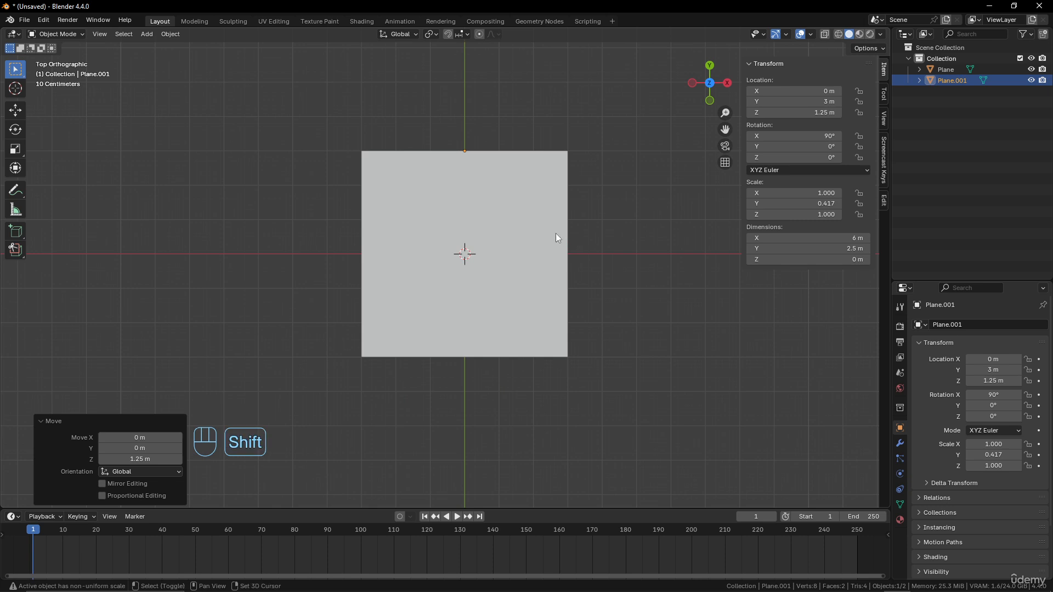
{"action": "key", "text": "shift+d"}
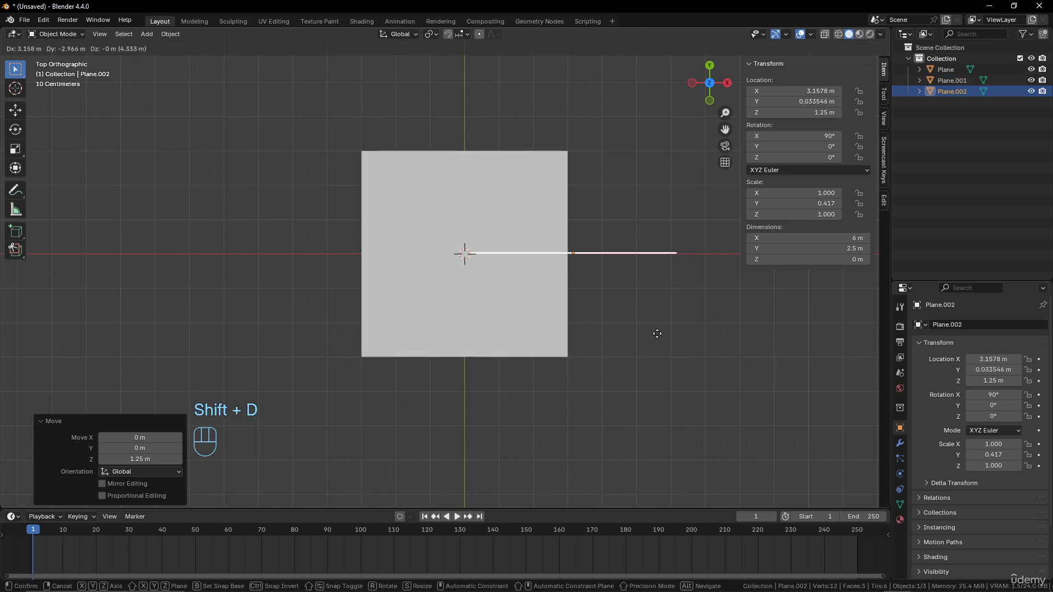
{"action": "left_click", "coordinate": [649, 291]}
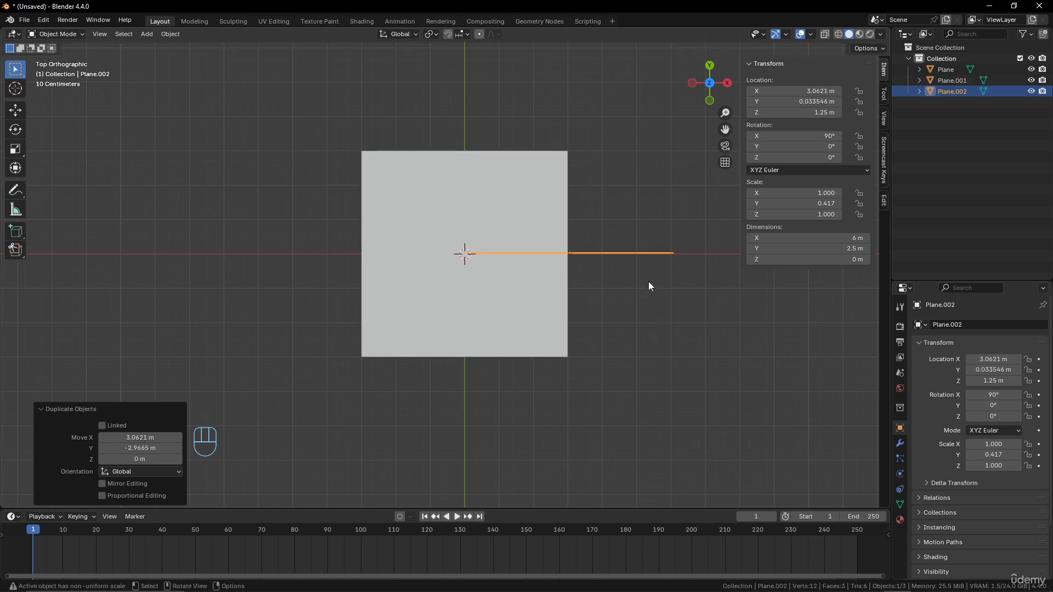
Step: Enable snapping to the grid and move the wall copy to X 3 m, Y 0 m at the middle of the floor's edge
{"action": "left_click", "coordinate": [447, 34]}
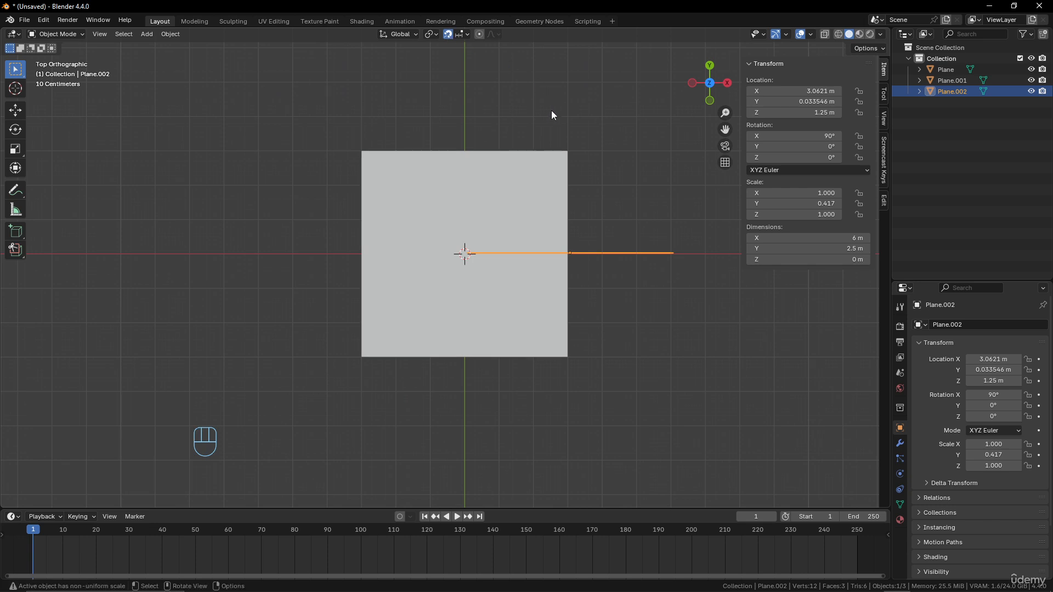
{"action": "left_click", "coordinate": [460, 32]}
{"action": "left_click", "coordinate": [439, 102]}
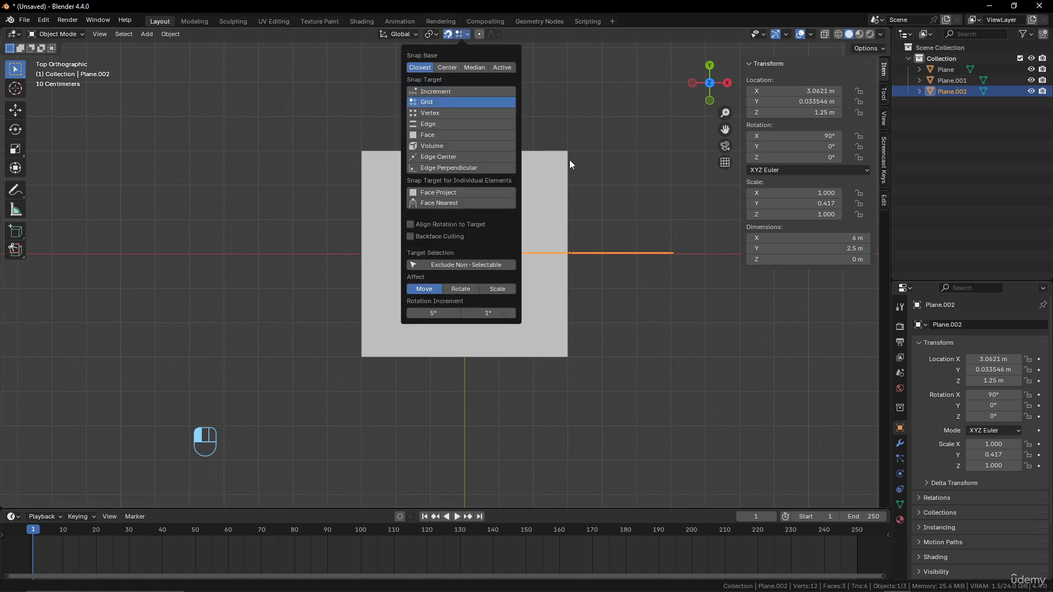
{"action": "key", "text": "g"}
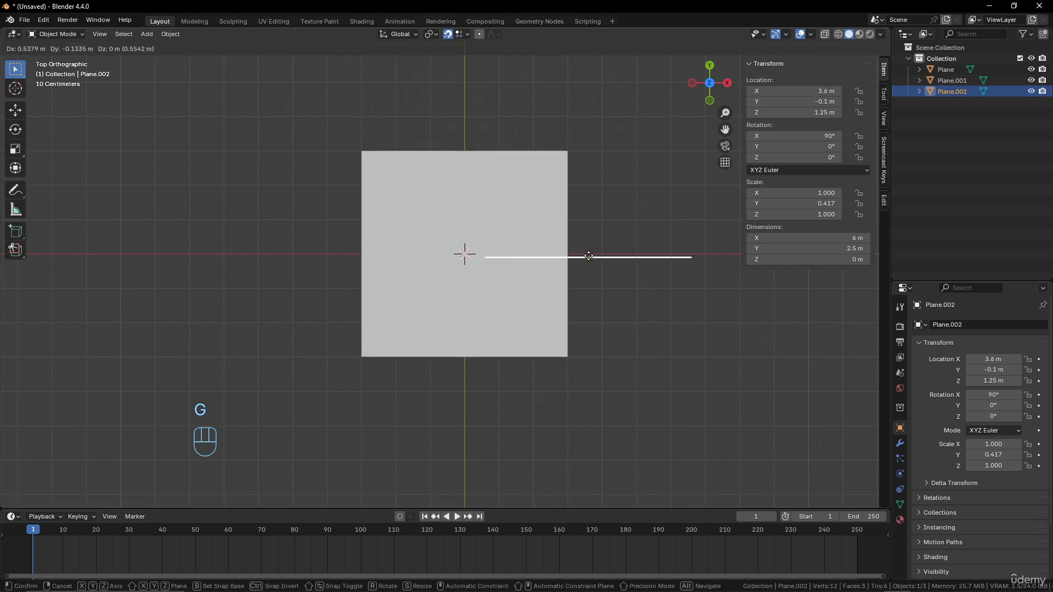
{"action": "left_click", "coordinate": [568, 253]}
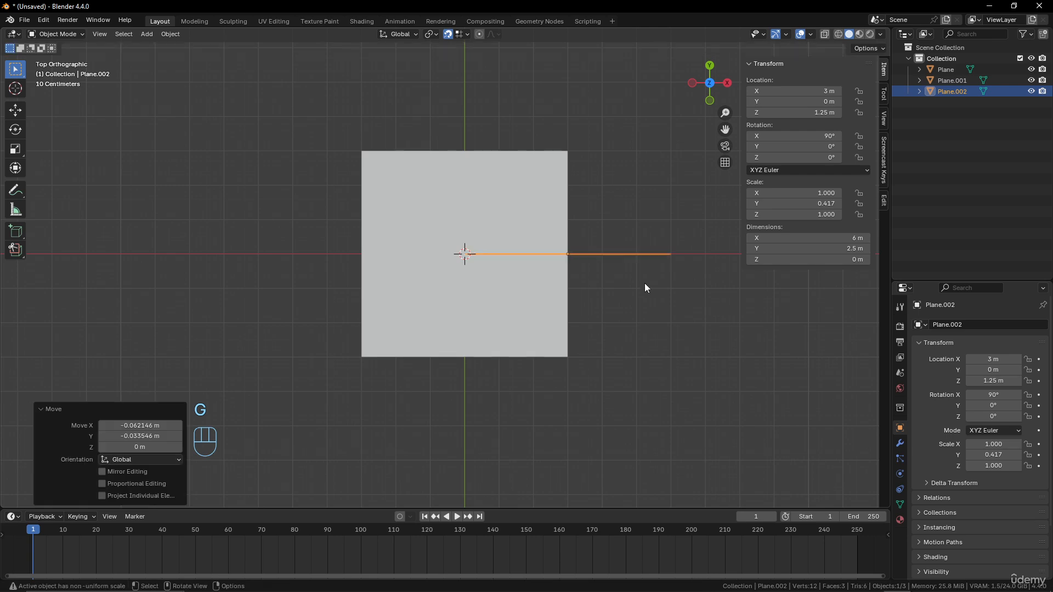
Step: Rotate the wall copy 90° in top view so it runs along the floor's +X edge
{"action": "scroll", "coordinate": [645, 281], "scroll_direction": "up", "scroll_amount": 5}
{"action": "scroll", "coordinate": [580, 262], "scroll_direction": "down", "scroll_amount": 3}
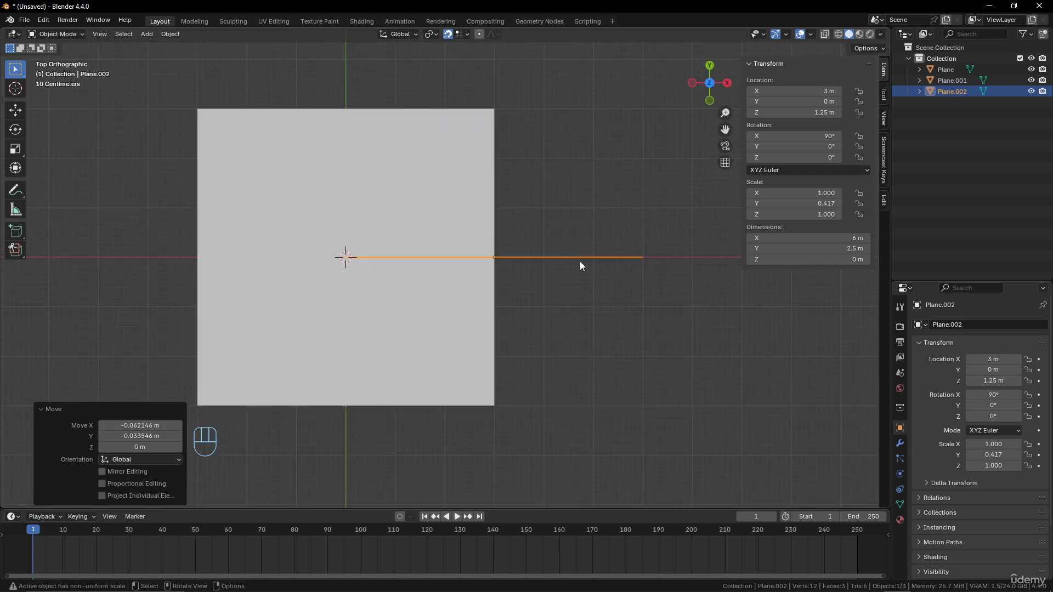
{"action": "key", "text": "r"}
{"action": "key", "text": "KP_9"}
{"action": "key", "text": "KP_0"}
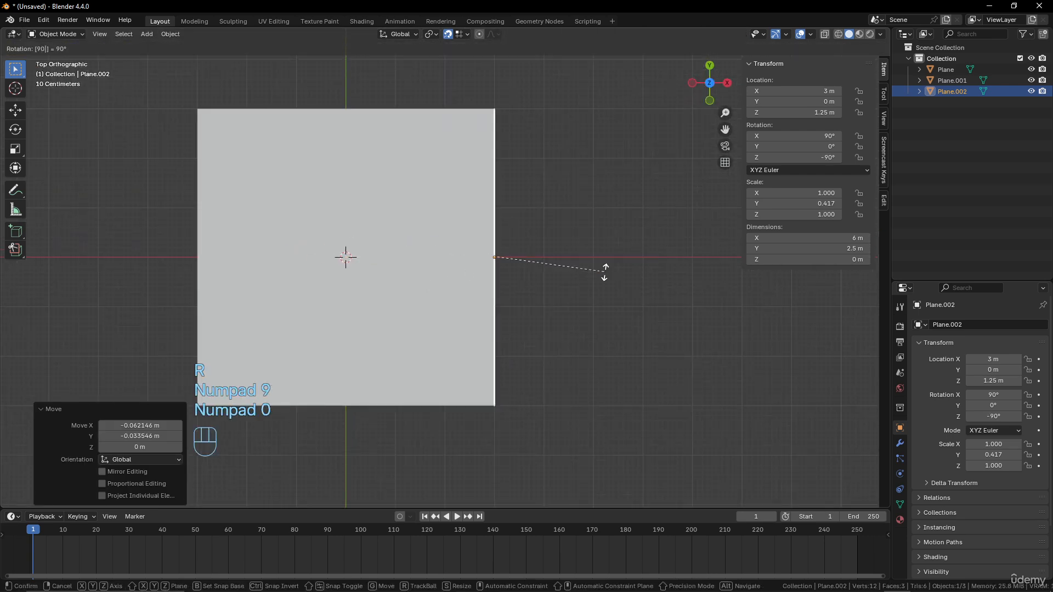
{"action": "left_click", "coordinate": [604, 272]}
Step: Inspect how the back wall and side wall meet each other and the floor from an angled view
{"action": "middle_click_drag", "start_coordinate": [605, 272], "coordinate": [555, 270]}
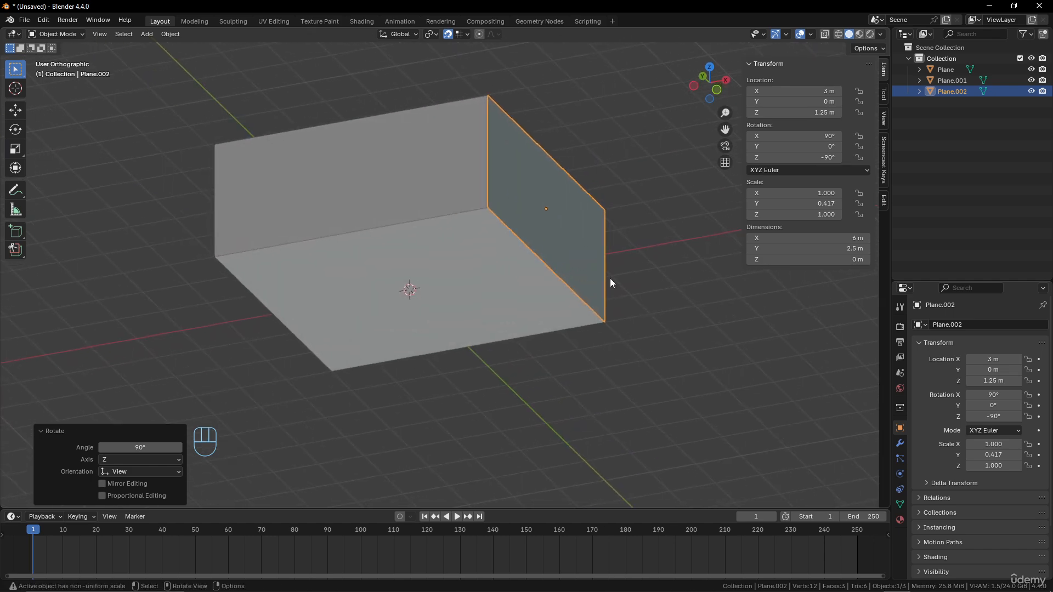
{"action": "scroll", "coordinate": [602, 260], "scroll_direction": "up", "scroll_amount": 3}
{"action": "scroll", "coordinate": [605, 264], "scroll_direction": "down", "scroll_amount": 3}
{"action": "middle_click_drag", "start_coordinate": [580, 249], "coordinate": [547, 248], "text": "shift"}
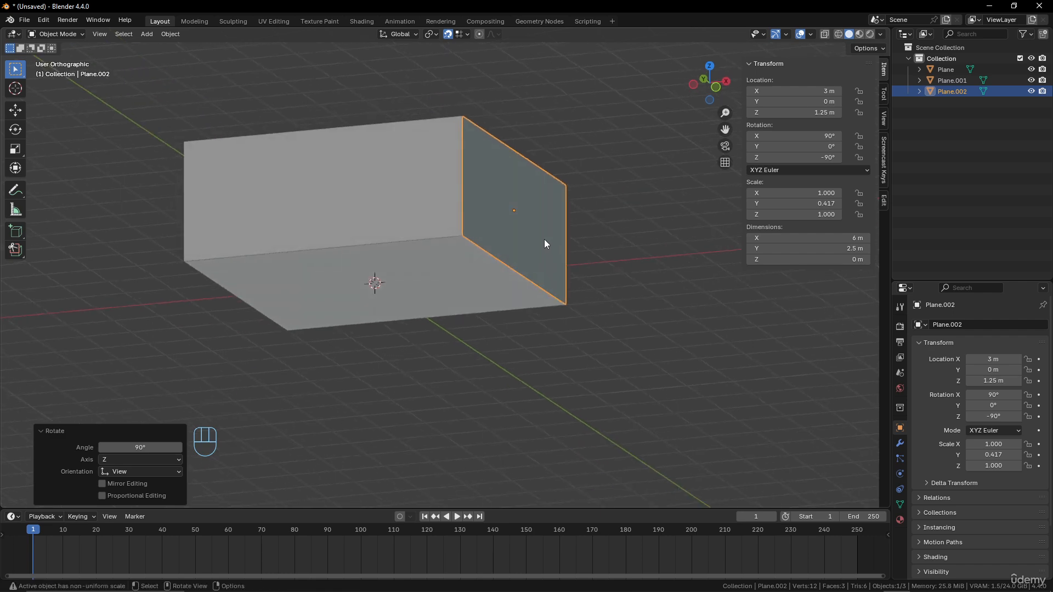
{"action": "scroll", "coordinate": [575, 267], "scroll_direction": "up", "scroll_amount": 3}
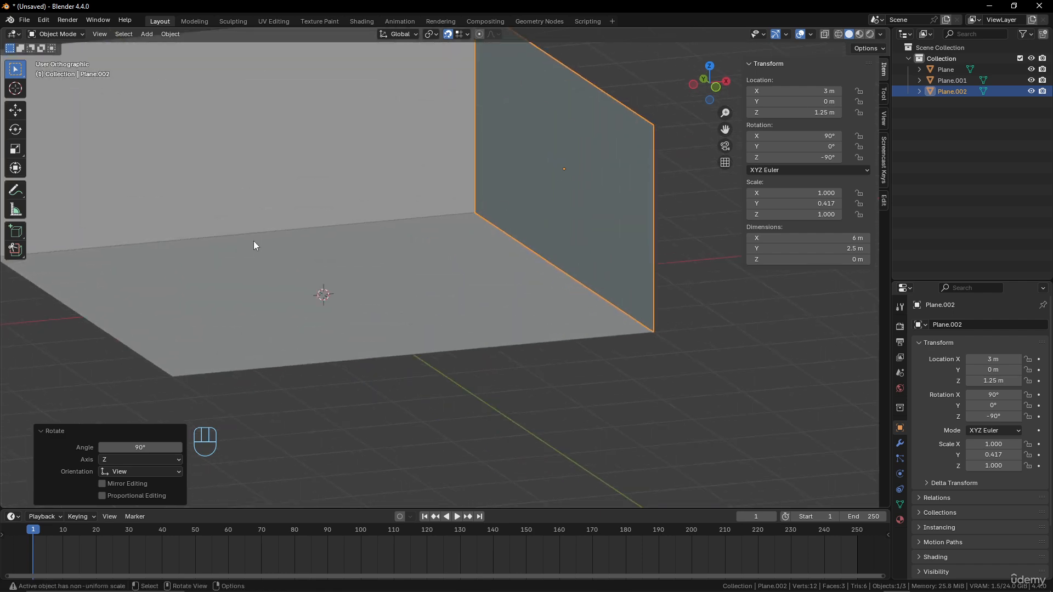
{"action": "scroll", "coordinate": [447, 252], "scroll_direction": "down", "scroll_amount": 3}
{"action": "scroll", "coordinate": [509, 248], "scroll_direction": "up", "scroll_amount": 2}
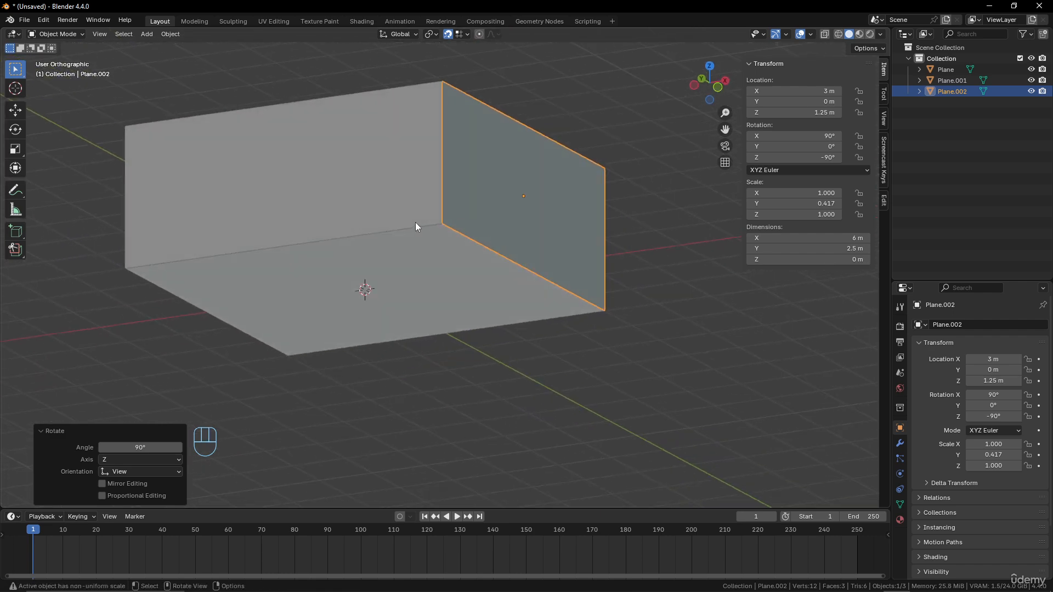
{"action": "scroll", "coordinate": [561, 228], "scroll_direction": "down", "scroll_amount": 2}
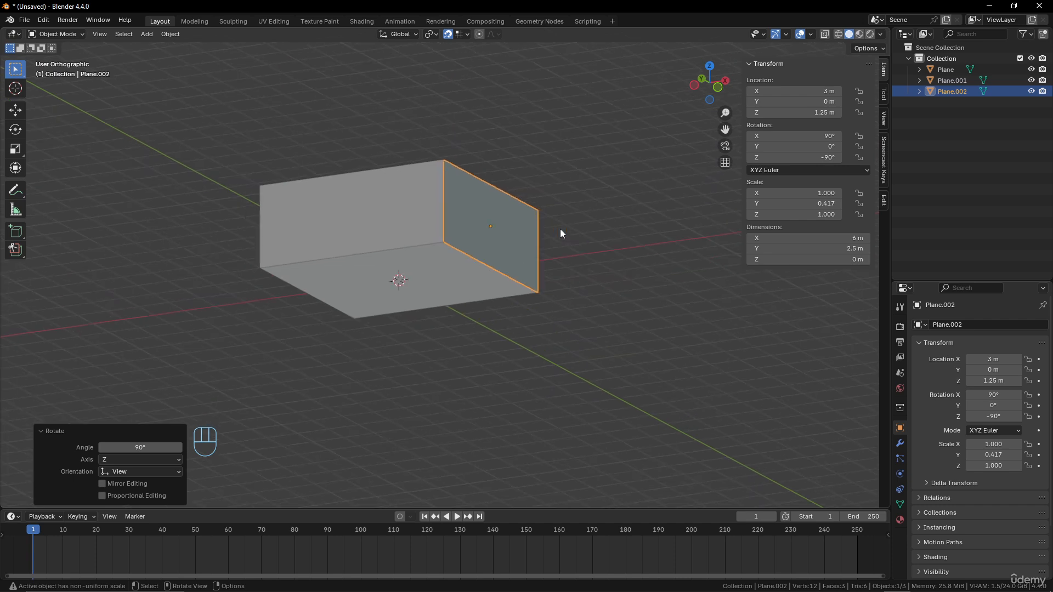
{"action": "scroll", "coordinate": [560, 229], "scroll_direction": "up", "scroll_amount": 3}
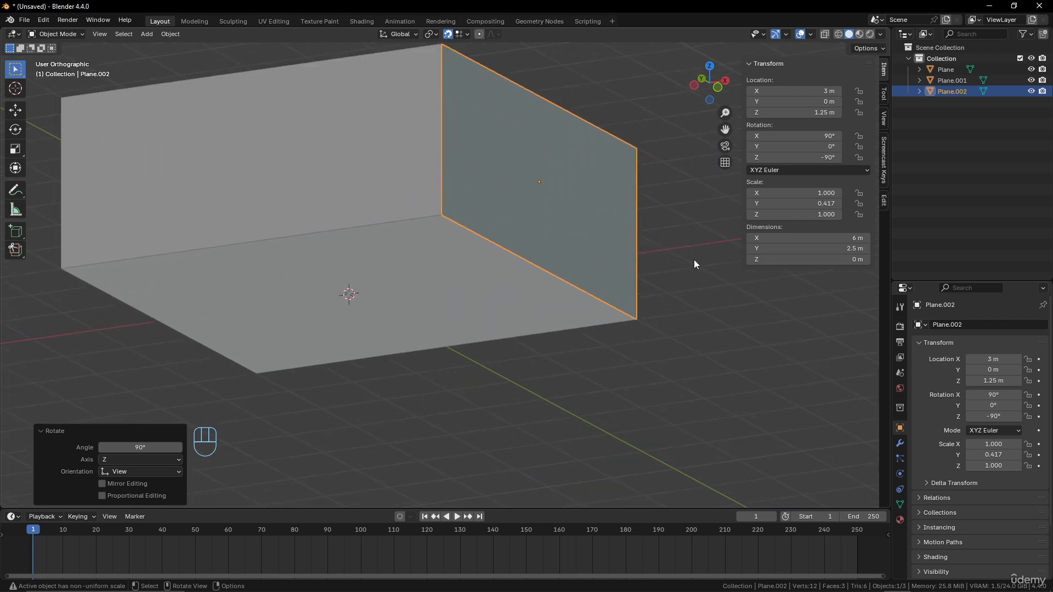
Step: Duplicate the side wall in place without moving the copy, and turn off snapping
{"action": "key", "text": "shift+d"}
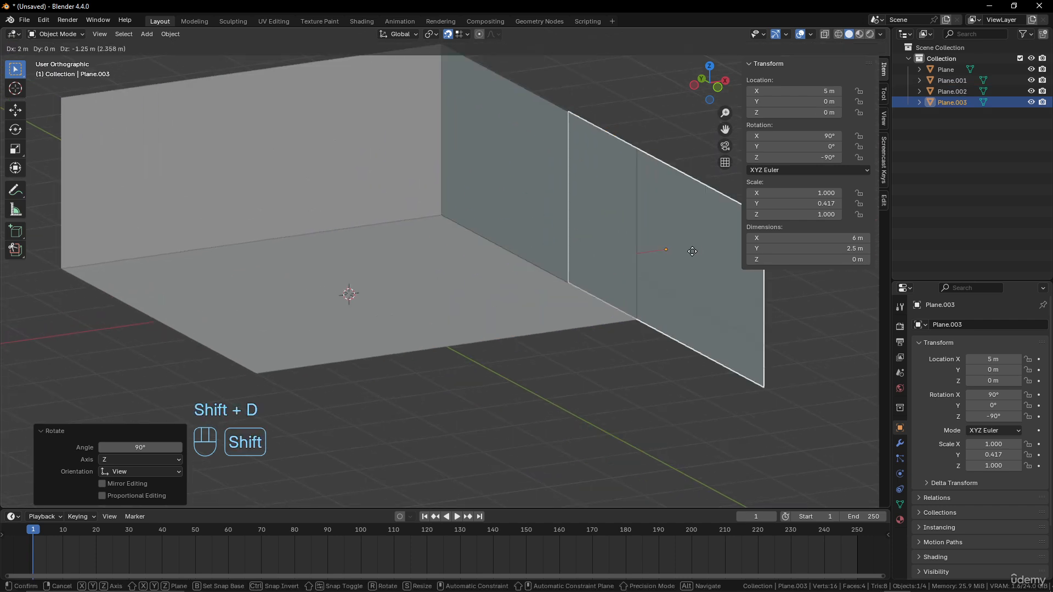
{"action": "right_click", "coordinate": [696, 250]}
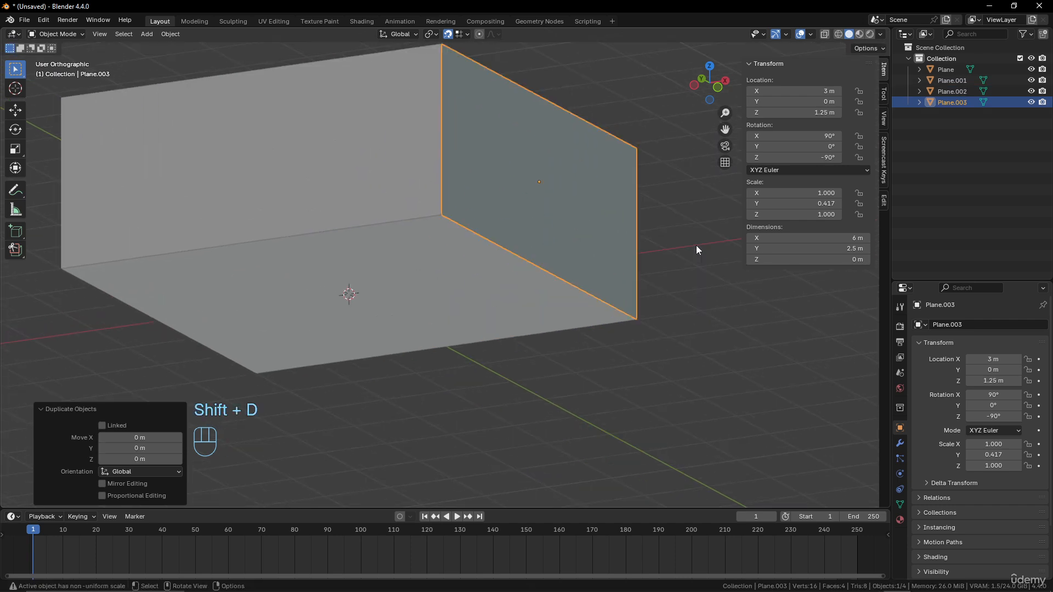
{"action": "left_click", "coordinate": [448, 34]}
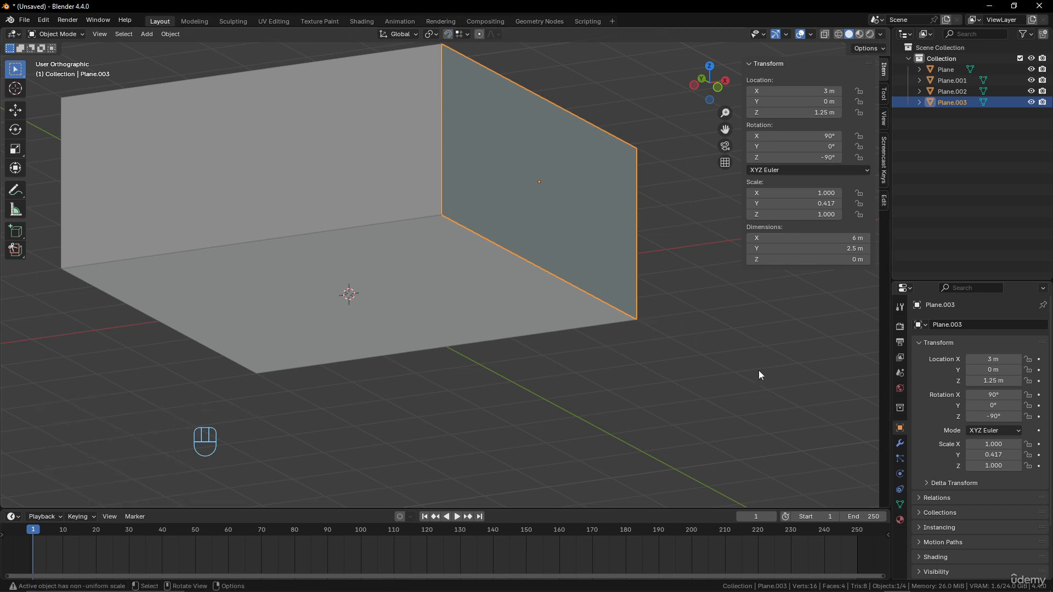
Step: Try scaling the side wall's duplicate along global Z, cancel the scaling, and delete the duplicate
{"action": "key", "text": "s"}
{"action": "key", "text": "z"}
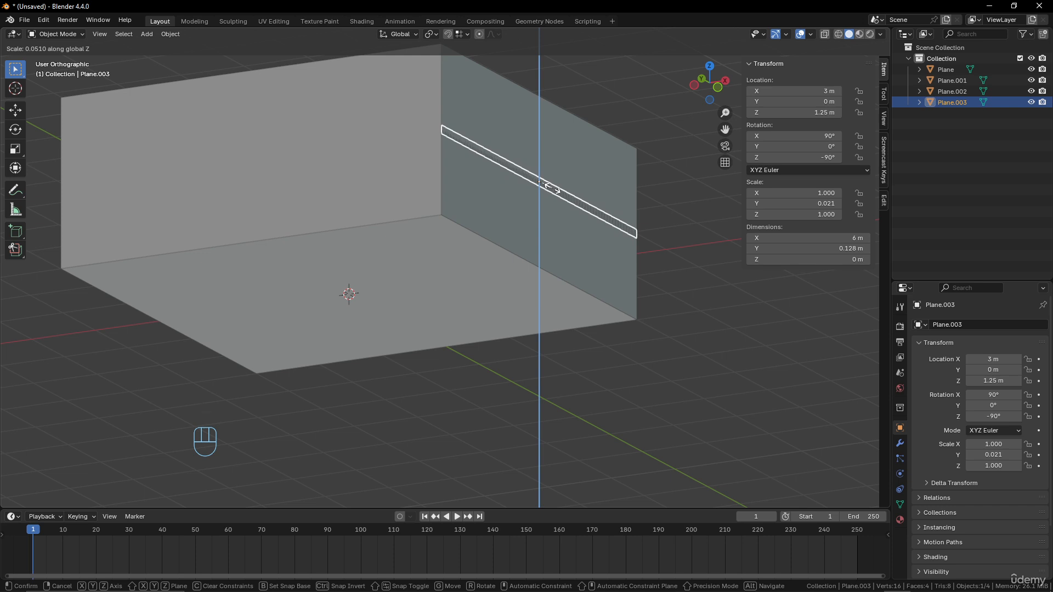
{"action": "right_click", "coordinate": [548, 186]}
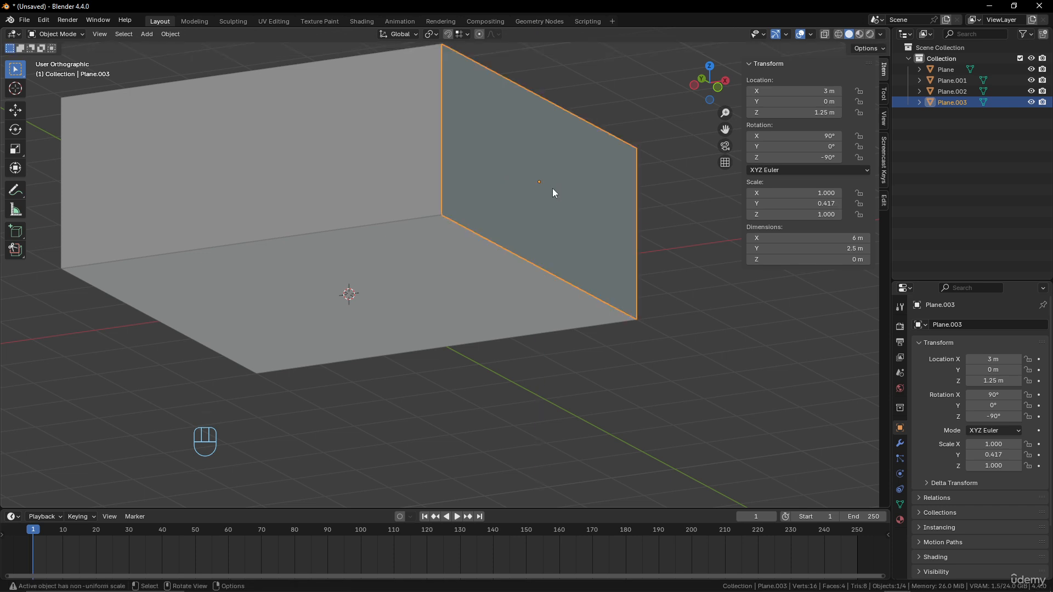
{"action": "key", "text": "x"}
{"action": "left_click", "coordinate": [553, 189]}
Step: Select both the side wall and the back wall and duplicate them in place
{"action": "left_click", "coordinate": [553, 180]}
{"action": "left_click", "coordinate": [395, 137], "text": "shift"}
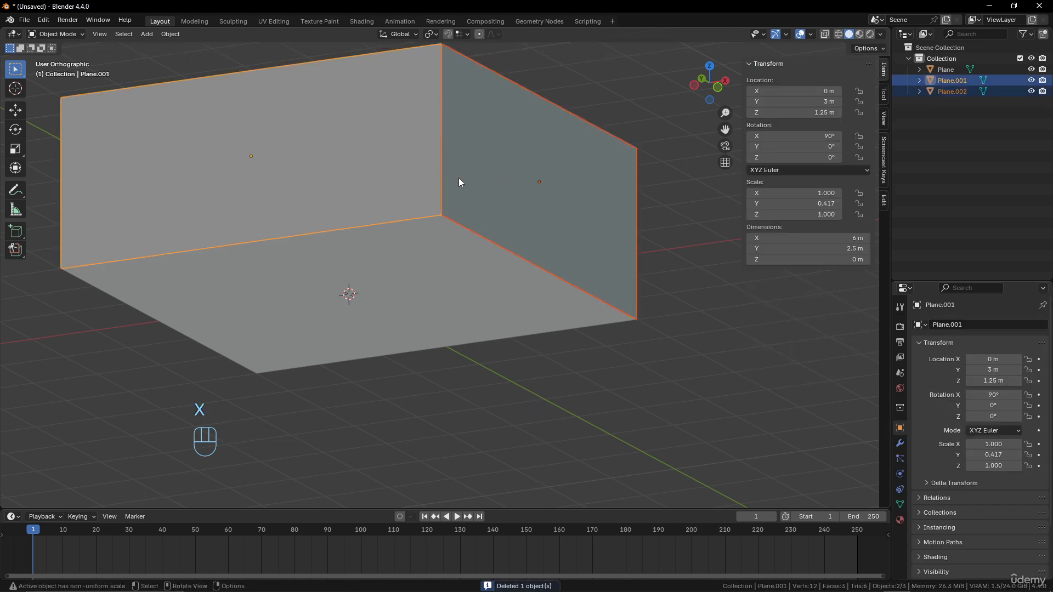
{"action": "scroll", "coordinate": [460, 179], "scroll_direction": "down", "scroll_amount": 2}
{"action": "middle_click_drag", "start_coordinate": [469, 200], "coordinate": [469, 216], "text": "shift"}
{"action": "key", "text": "shift+d"}
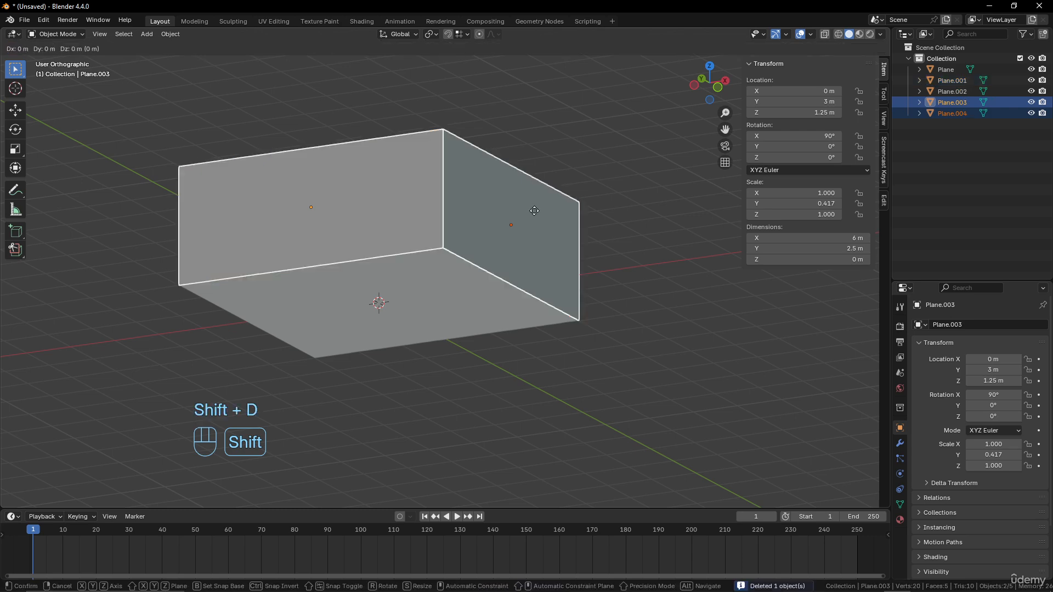
{"action": "right_click", "coordinate": [538, 198]}
Step: Scale the two duplicates along global Z by about 0.046 into strips about 0.115 m high
{"action": "key", "text": "s"}
{"action": "key", "text": "z"}
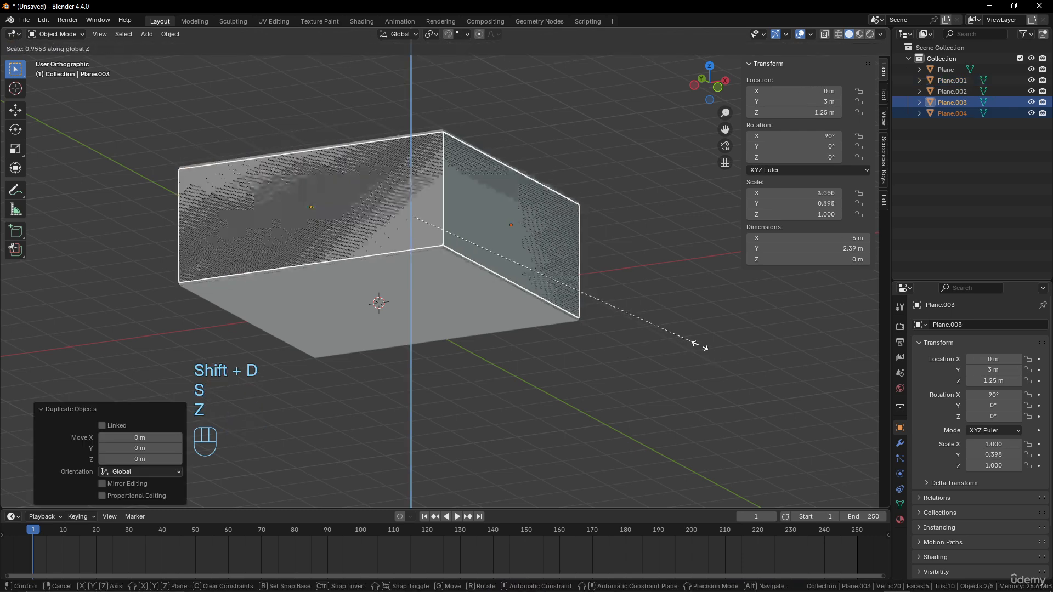
{"action": "left_click", "coordinate": [419, 217]}
{"action": "scroll", "coordinate": [600, 291], "scroll_direction": "up", "scroll_amount": 2}
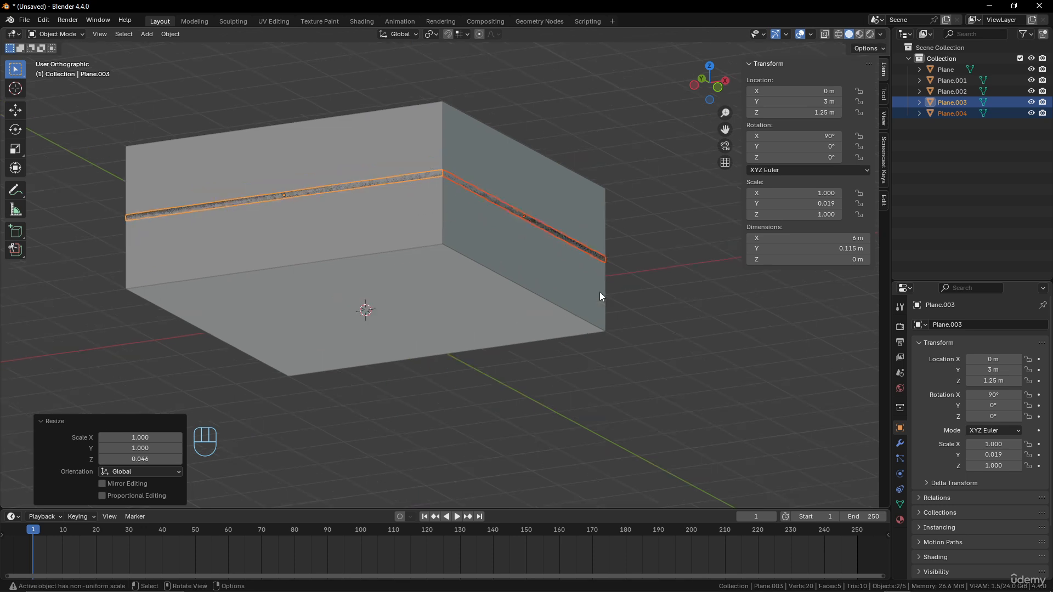
Step: Move the two strips down about 1.19 m along global Z so they sit at the floor as baseboards
{"action": "key", "text": "g"}
{"action": "key", "text": "z"}
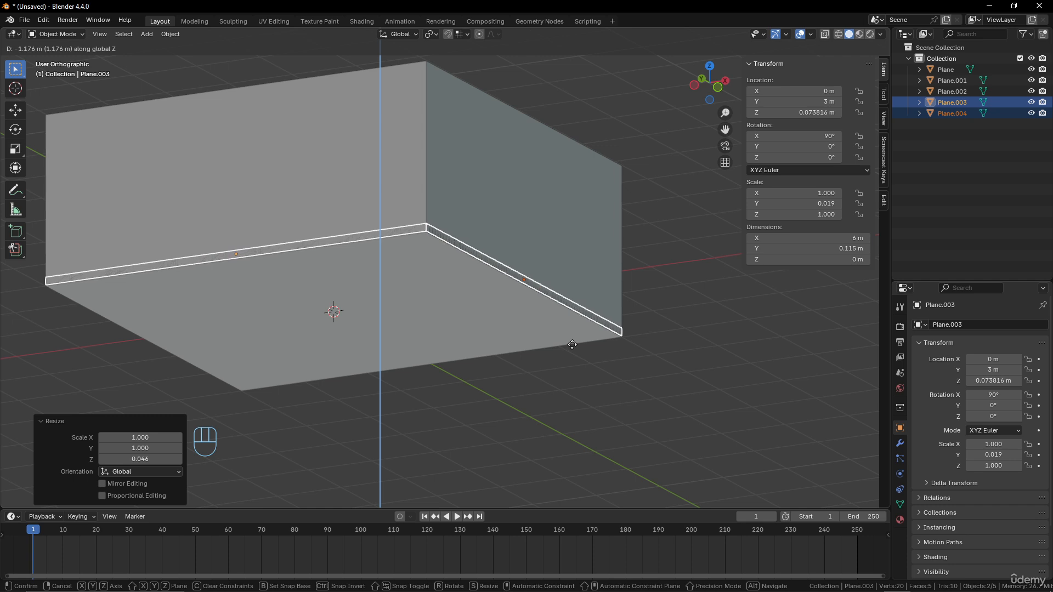
{"action": "left_click", "coordinate": [574, 345]}
{"action": "scroll", "coordinate": [653, 361], "scroll_direction": "up", "scroll_amount": 2}
{"action": "scroll", "coordinate": [653, 361], "scroll_direction": "up", "scroll_amount": 1}
{"action": "middle_click_drag", "start_coordinate": [722, 322], "coordinate": [601, 263], "text": "shift"}
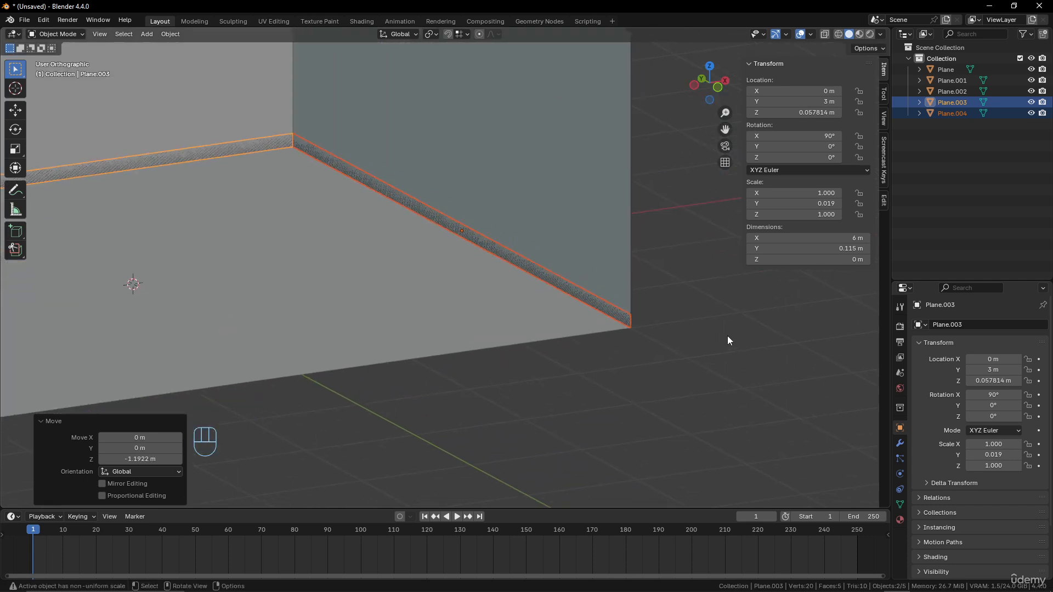
{"action": "middle_click_drag", "start_coordinate": [728, 340], "coordinate": [654, 293]}
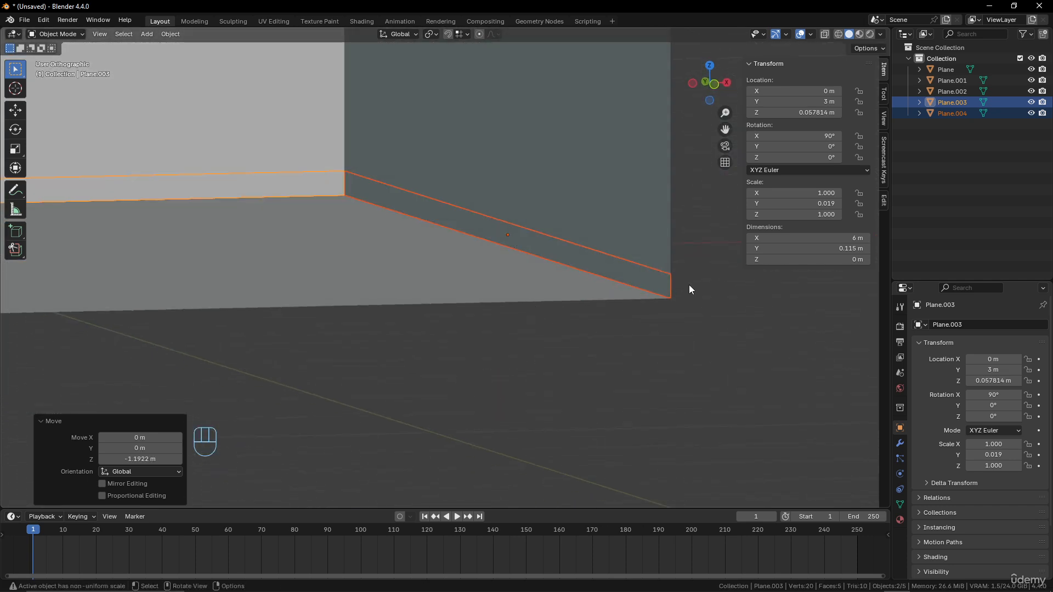
{"action": "scroll", "coordinate": [650, 273], "scroll_direction": "down", "scroll_amount": 2}
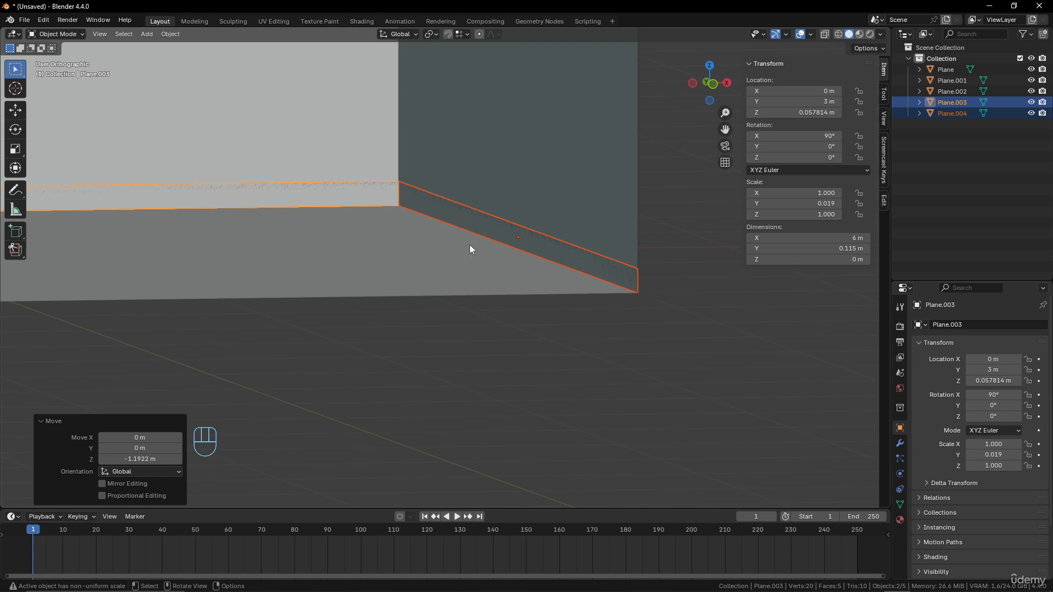
Step: Add a Solidify modifier to the back wall's baseboard strip
{"action": "left_click", "coordinate": [899, 443]}
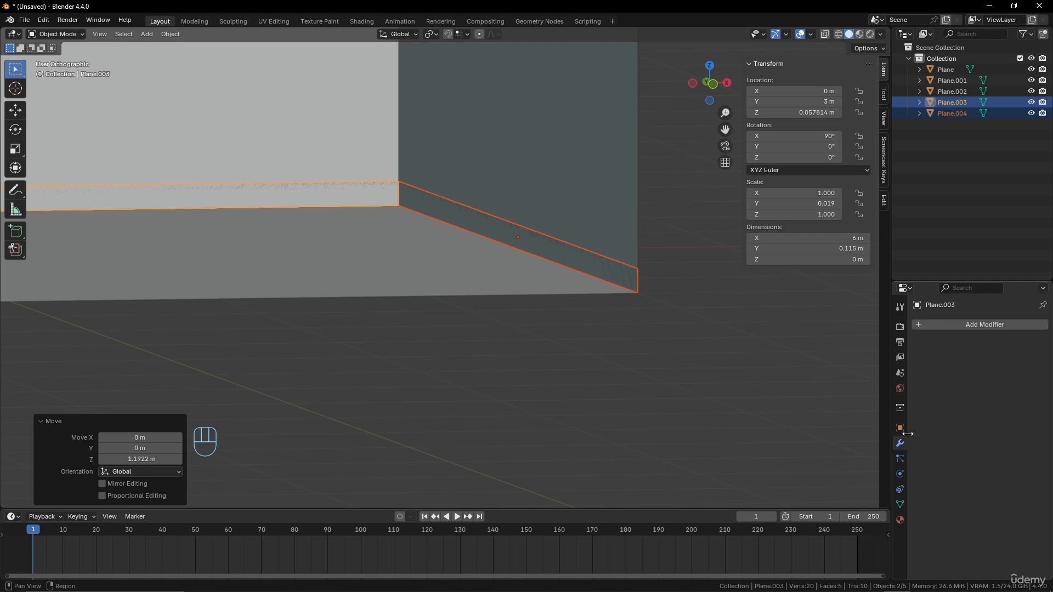
{"action": "left_click", "coordinate": [969, 323]}
{"action": "mouse_move", "coordinate": [969, 323]}
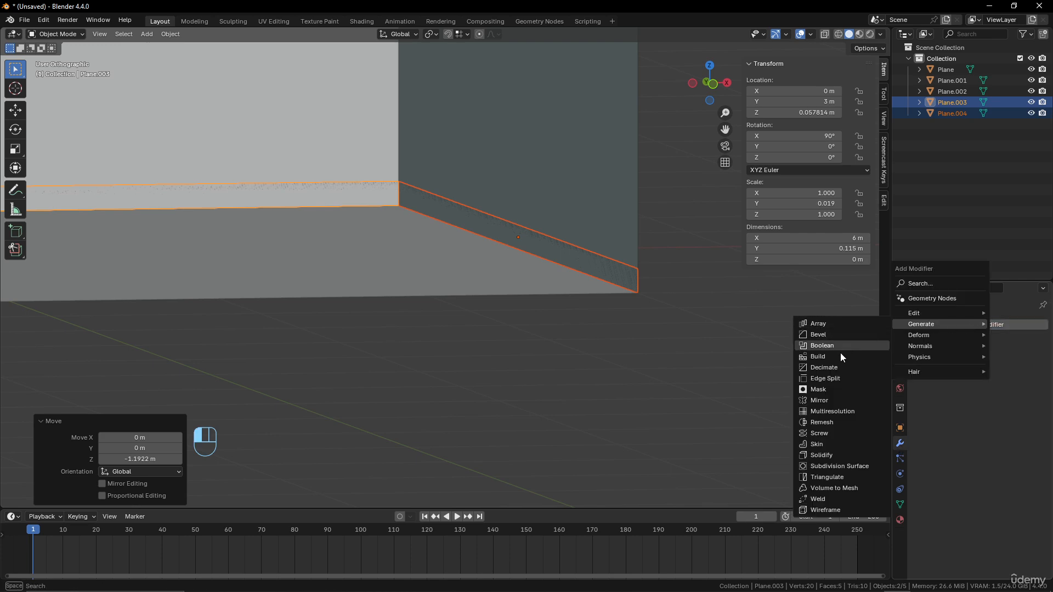
{"action": "left_click", "coordinate": [831, 454]}
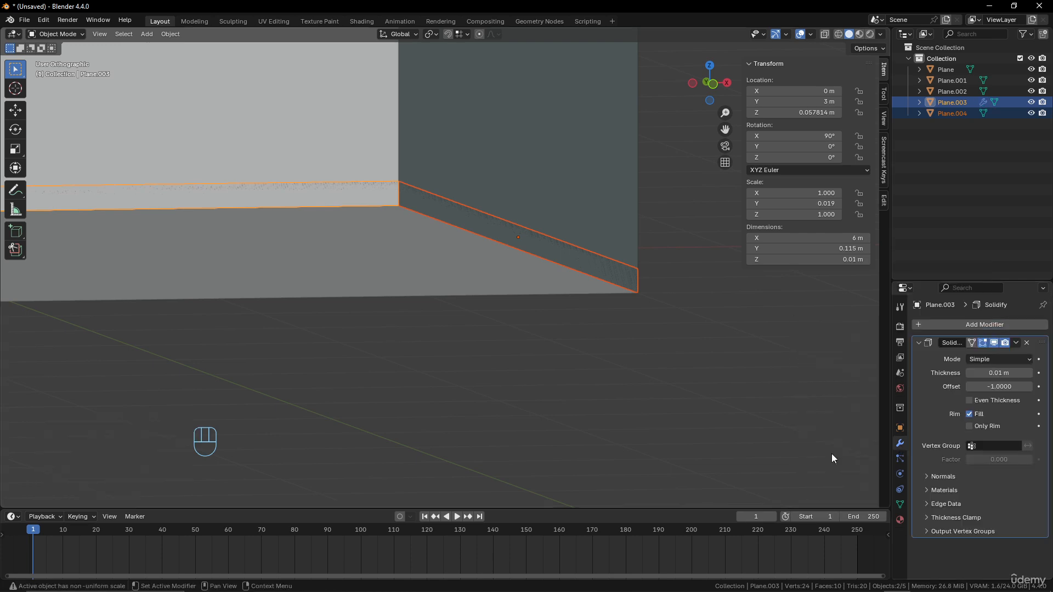
Step: Set the back baseboard's Solidify offset to 1 so its thickness extends into the room
{"action": "middle_click_drag", "start_coordinate": [832, 453], "coordinate": [630, 317]}
{"action": "scroll", "coordinate": [322, 298], "scroll_direction": "down", "scroll_amount": 4}
{"action": "middle_click_drag", "start_coordinate": [321, 298], "coordinate": [446, 321]}
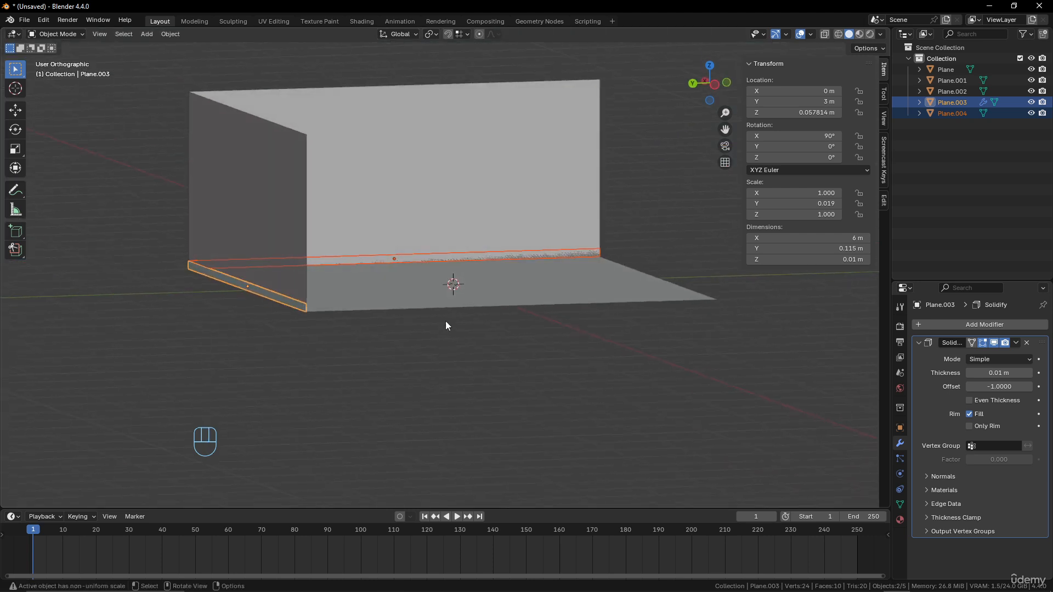
{"action": "scroll", "coordinate": [393, 348], "scroll_direction": "up", "scroll_amount": 4}
{"action": "middle_click_drag", "start_coordinate": [344, 337], "coordinate": [262, 347], "text": "shift"}
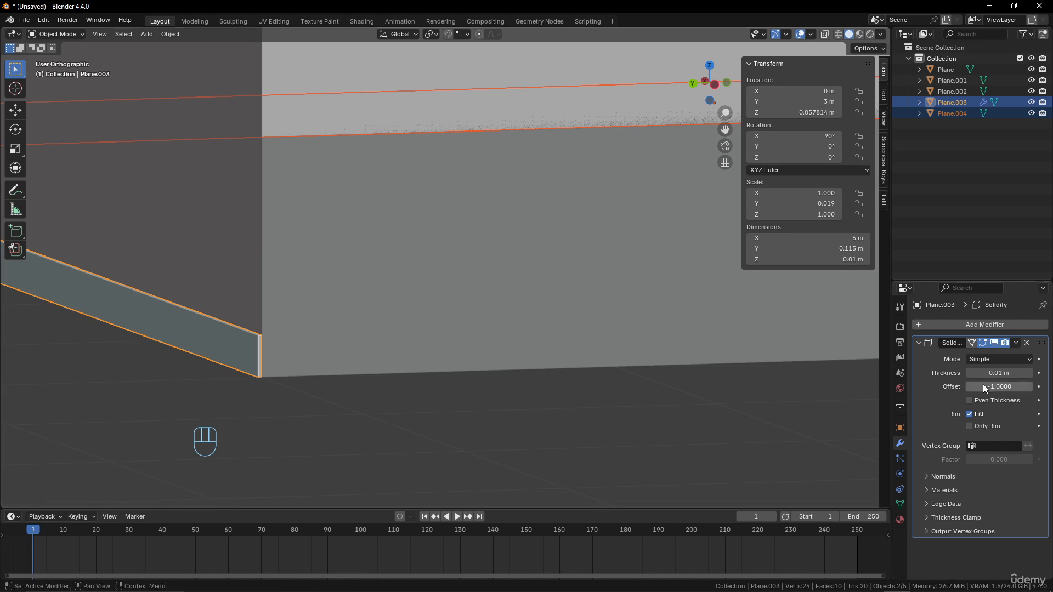
{"action": "left_click_drag", "start_coordinate": [990, 390], "coordinate": [996, 390]}
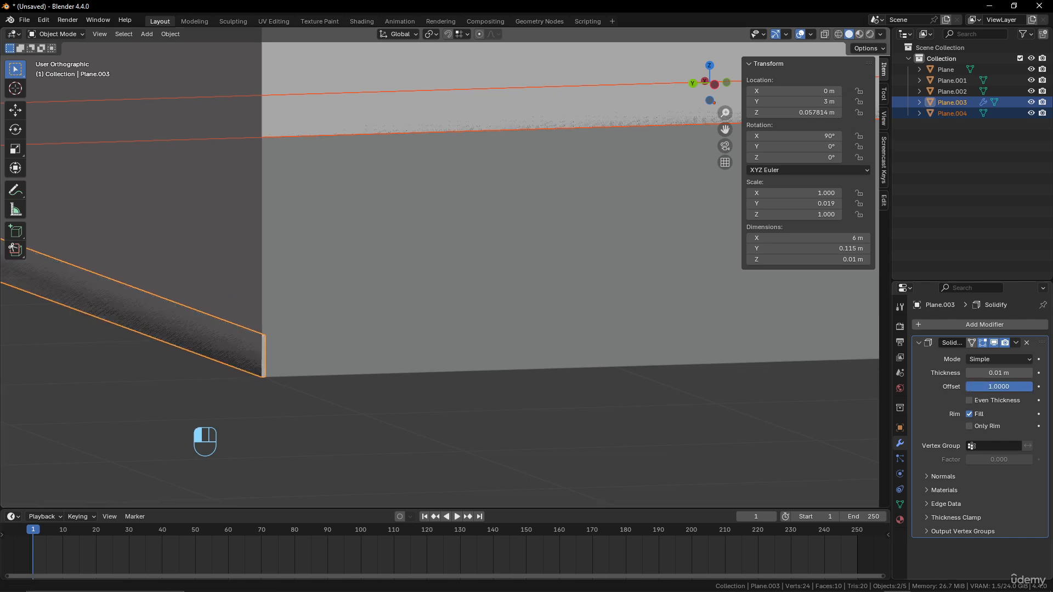
Step: Add a Solidify modifier to the side wall's baseboard strip and set its offset to 1
{"action": "middle_click_drag", "start_coordinate": [686, 351], "coordinate": [617, 343]}
{"action": "scroll", "coordinate": [590, 361], "scroll_direction": "up", "scroll_amount": 2}
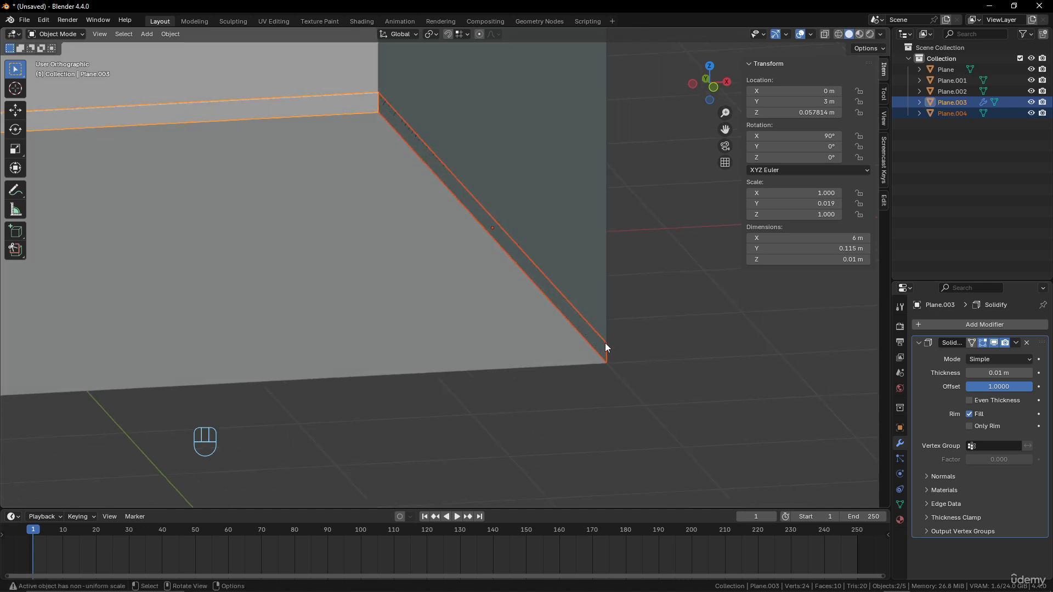
{"action": "left_click", "coordinate": [603, 347]}
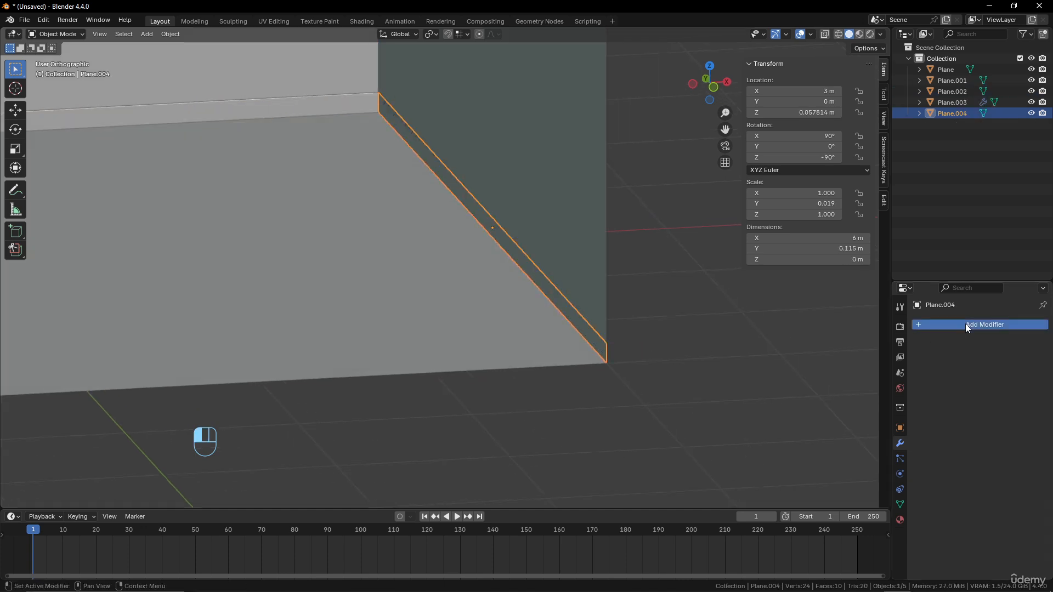
{"action": "left_click", "coordinate": [910, 324]}
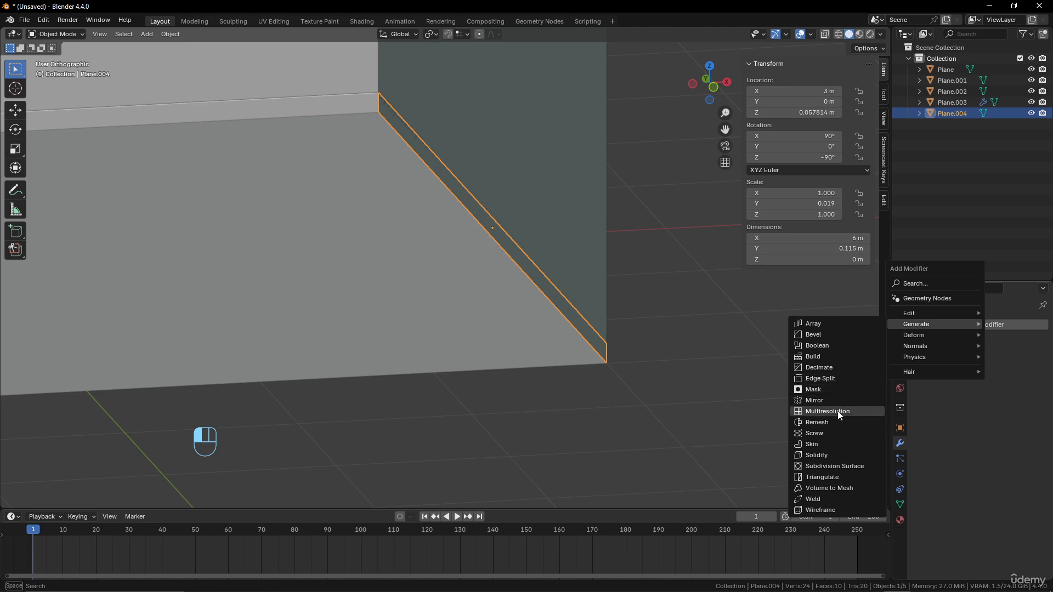
{"action": "left_click", "coordinate": [828, 455]}
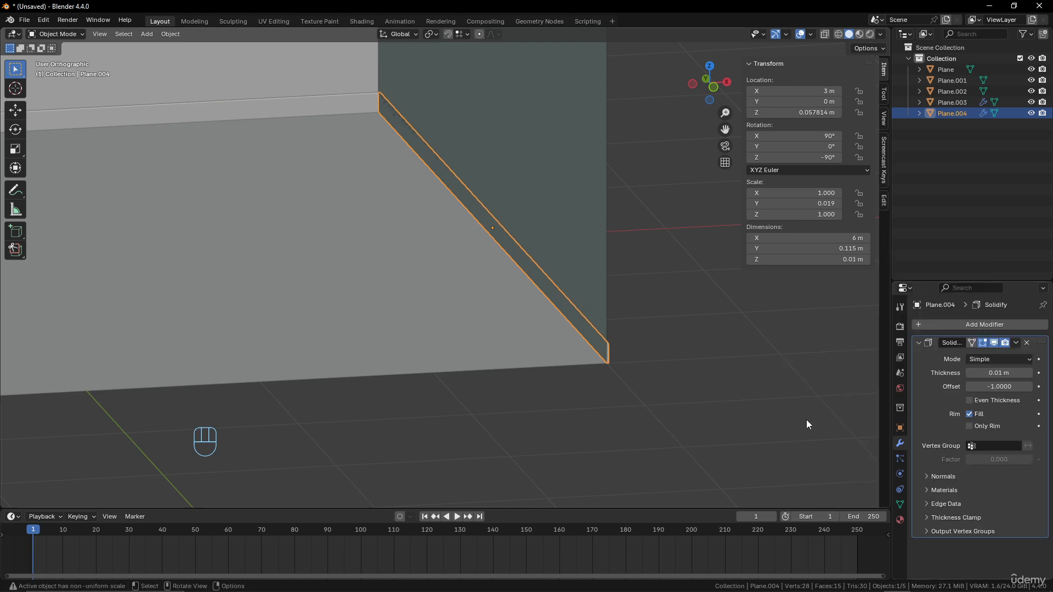
{"action": "left_click_drag", "start_coordinate": [989, 387], "coordinate": [1031, 387]}
{"action": "scroll", "coordinate": [482, 286], "scroll_direction": "down", "scroll_amount": 4}
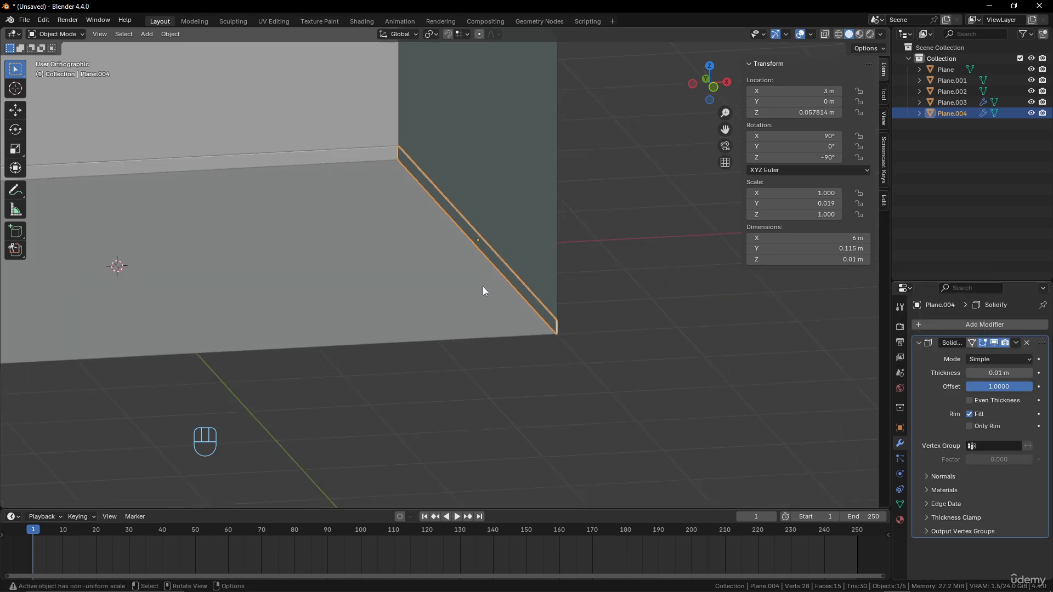
Step: Deselect everything and add a 2 m cube at the centre of the room's floor
{"action": "middle_click_drag", "start_coordinate": [474, 273], "coordinate": [453, 216]}
{"action": "scroll", "coordinate": [481, 271], "scroll_direction": "up", "scroll_amount": 1}
{"action": "scroll", "coordinate": [482, 270], "scroll_direction": "down", "scroll_amount": 2}
{"action": "key", "text": "alt+a"}
{"action": "key", "text": "shift+a"}
{"action": "mouse_move", "coordinate": [489, 209]}
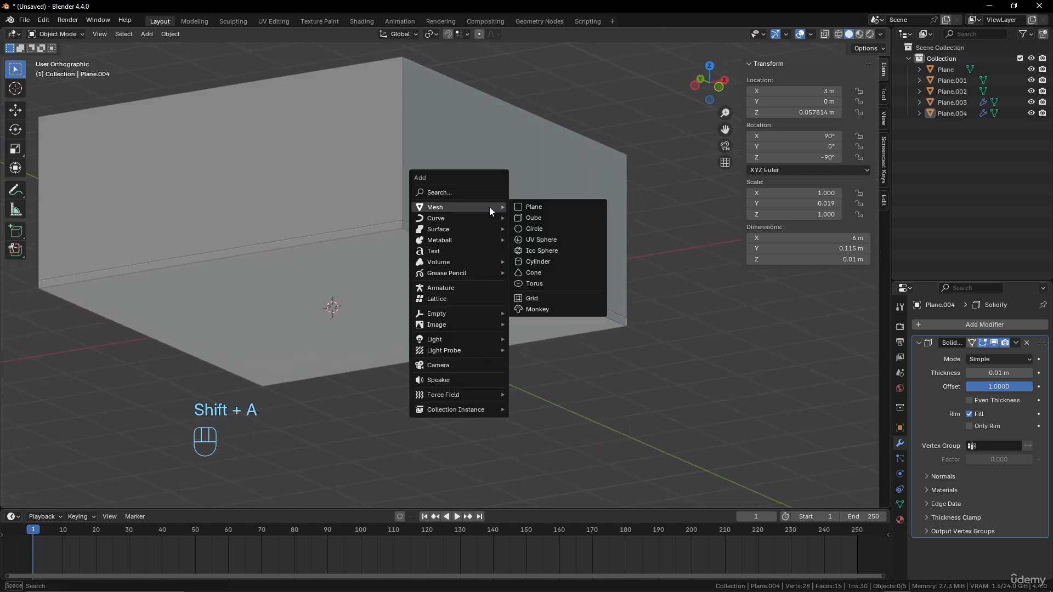
{"action": "left_click", "coordinate": [534, 219]}
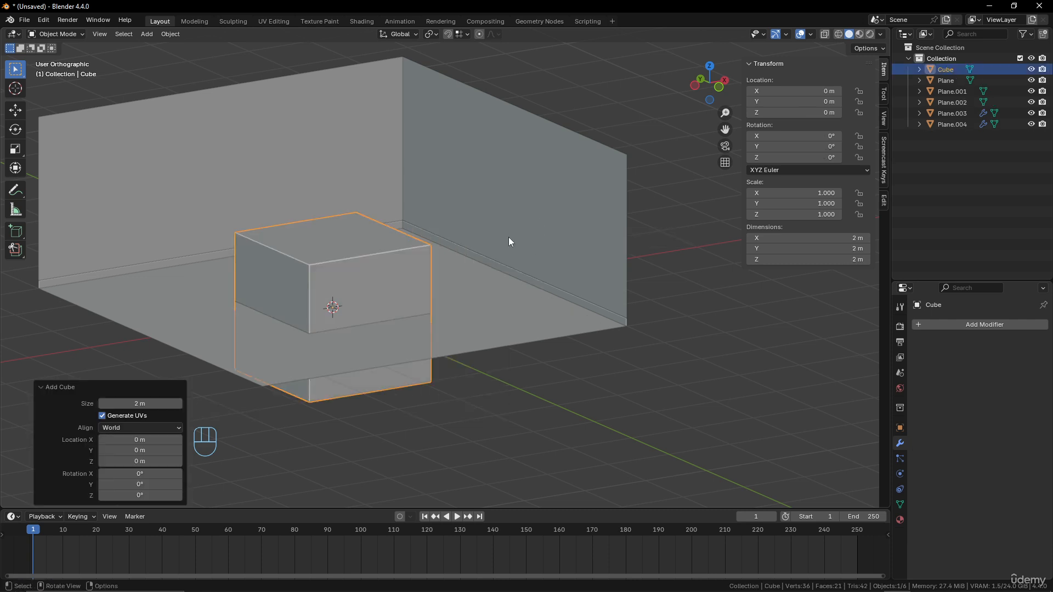
{"action": "middle_click_drag", "start_coordinate": [508, 237], "coordinate": [532, 231], "text": "shift"}
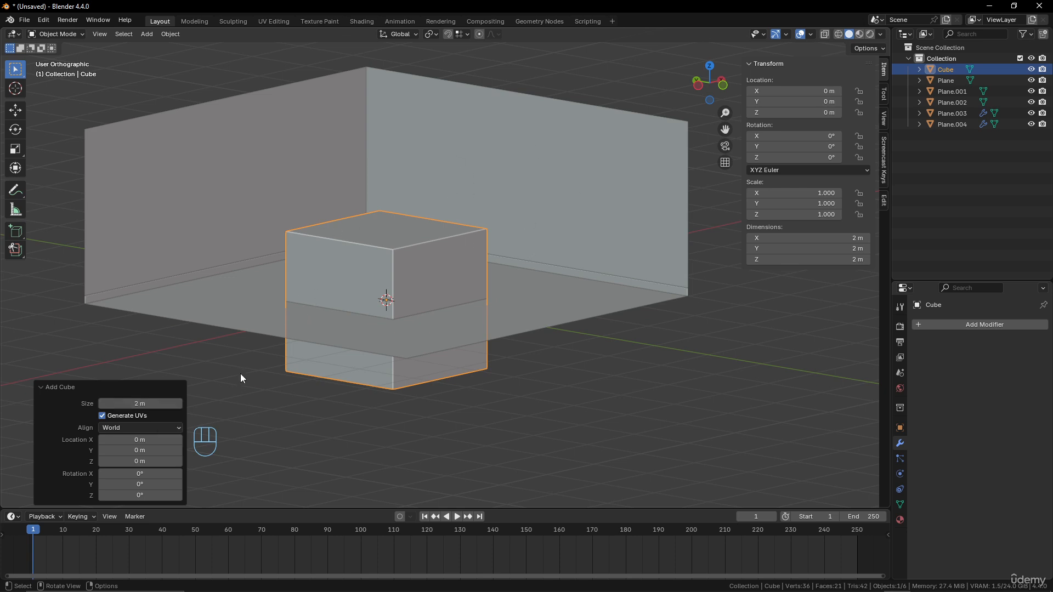
{"action": "left_click", "coordinate": [140, 404]}
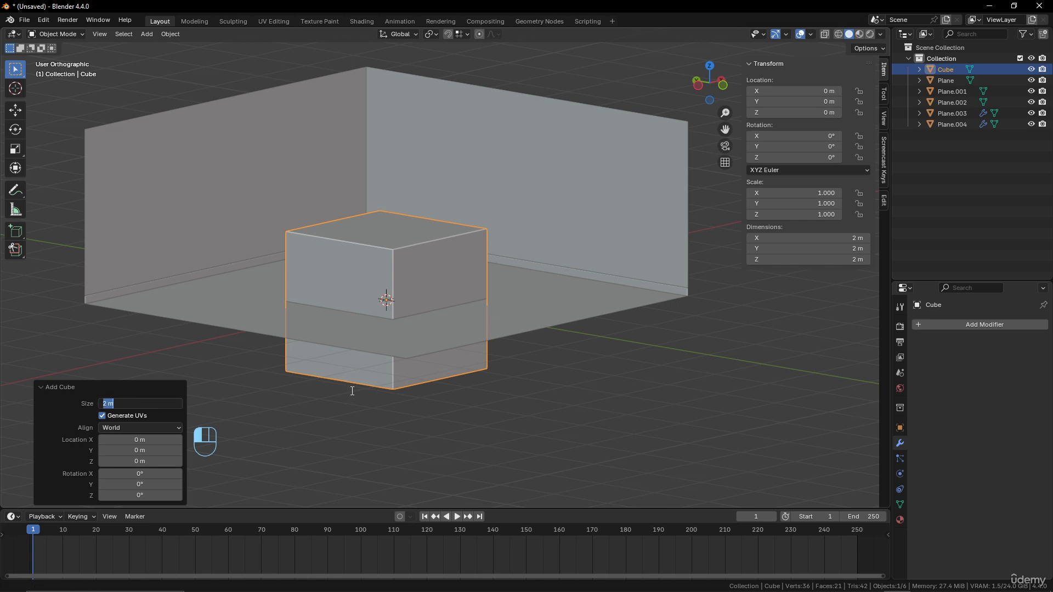
{"action": "type", "text": "80"}
{"action": "key", "text": "Return"}
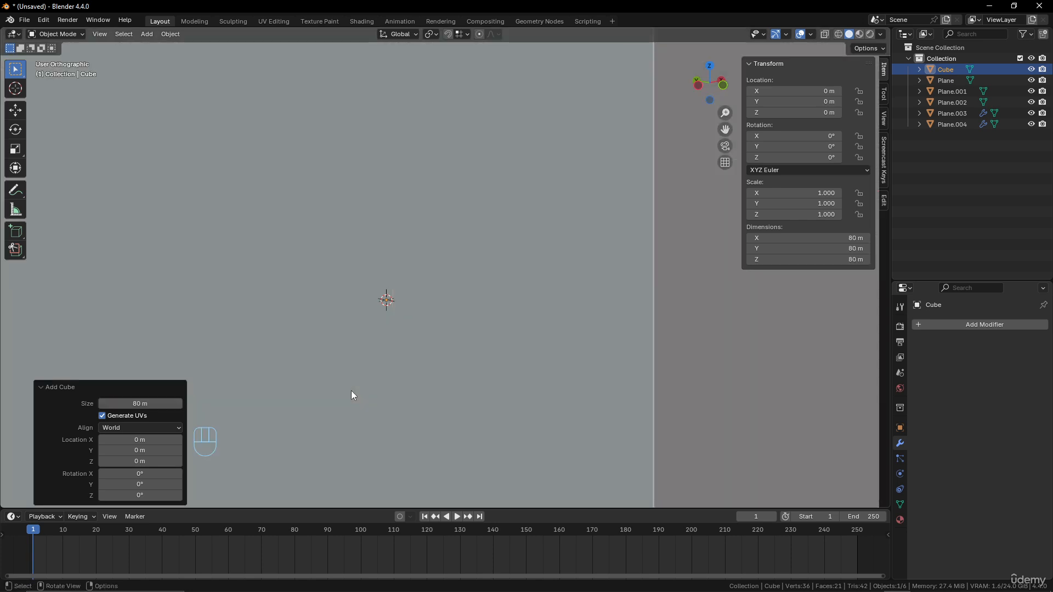
Step: Set the new cube's size to 0.8 m
{"action": "left_click", "coordinate": [139, 403]}
{"action": "type", "text": "0.8"}
{"action": "key", "text": "Return"}
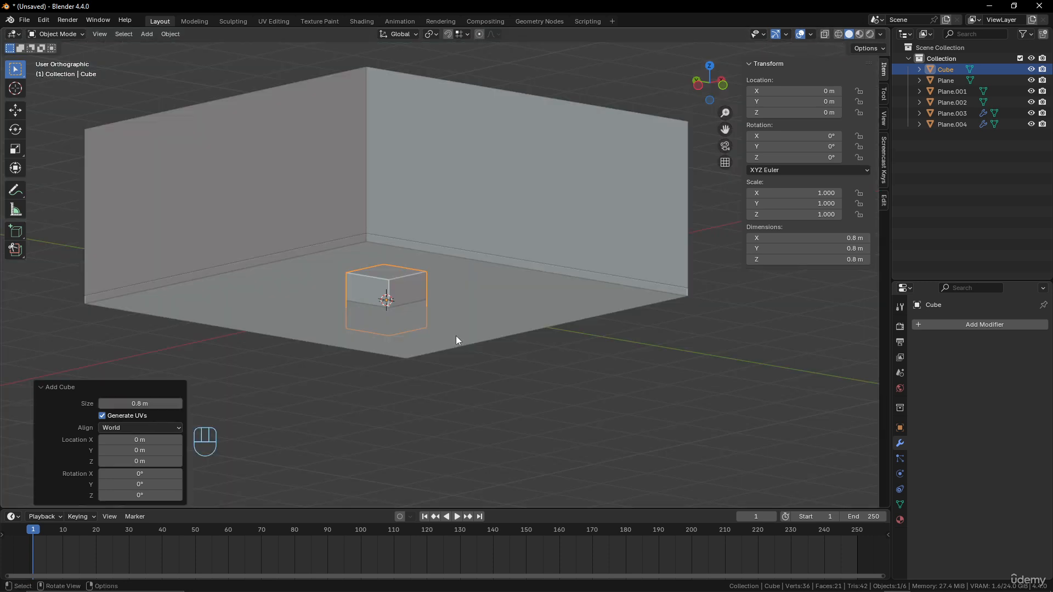
{"action": "scroll", "coordinate": [456, 336], "scroll_direction": "down", "scroll_amount": 3}
{"action": "scroll", "coordinate": [454, 339], "scroll_direction": "up", "scroll_amount": 3}
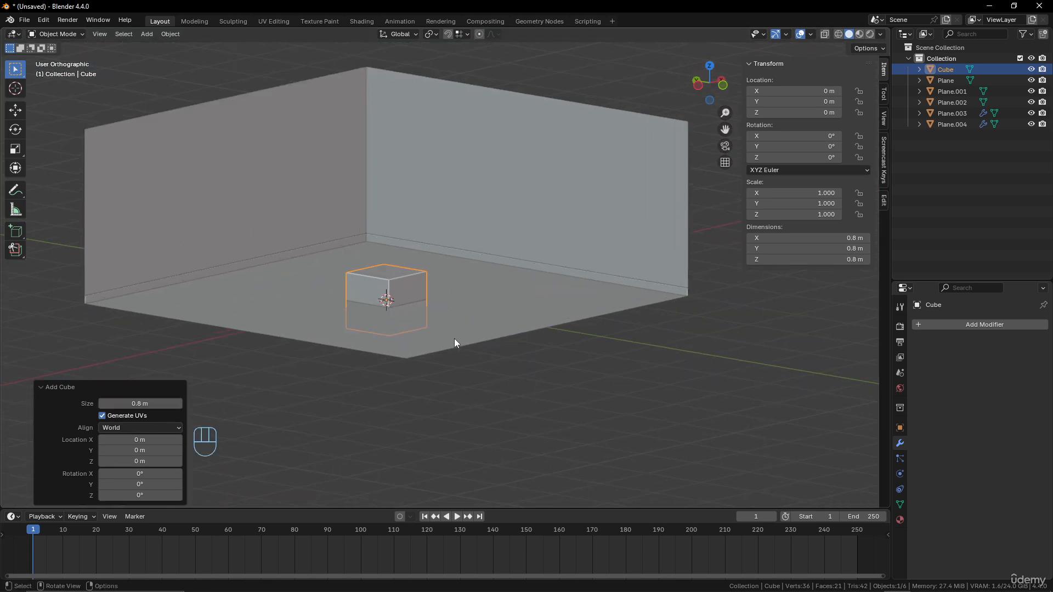
{"action": "left_click", "coordinate": [140, 405]}
{"action": "type", "text": "1"}
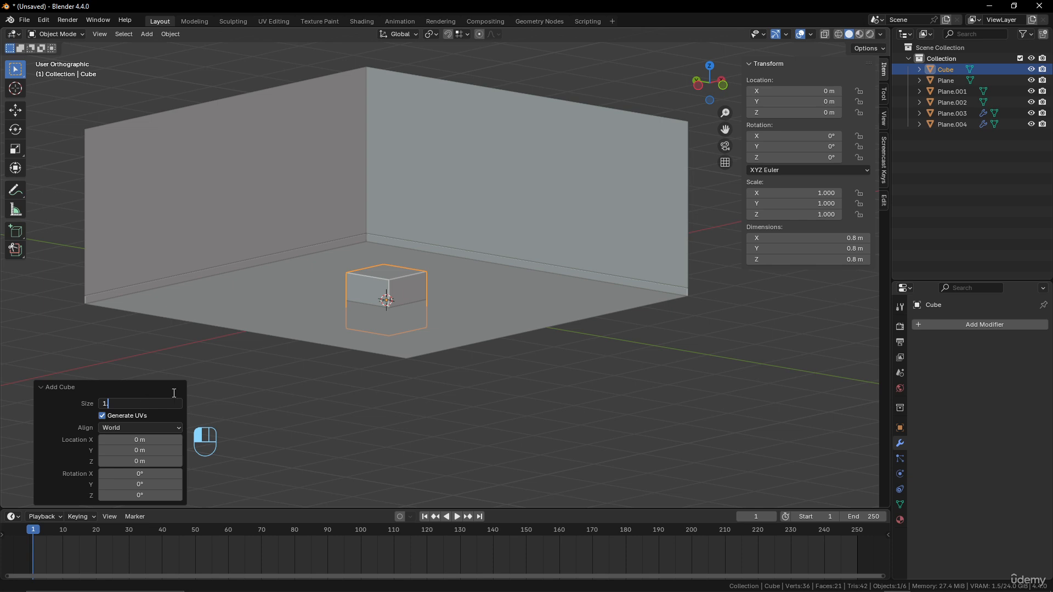
{"action": "key", "text": "Escape"}
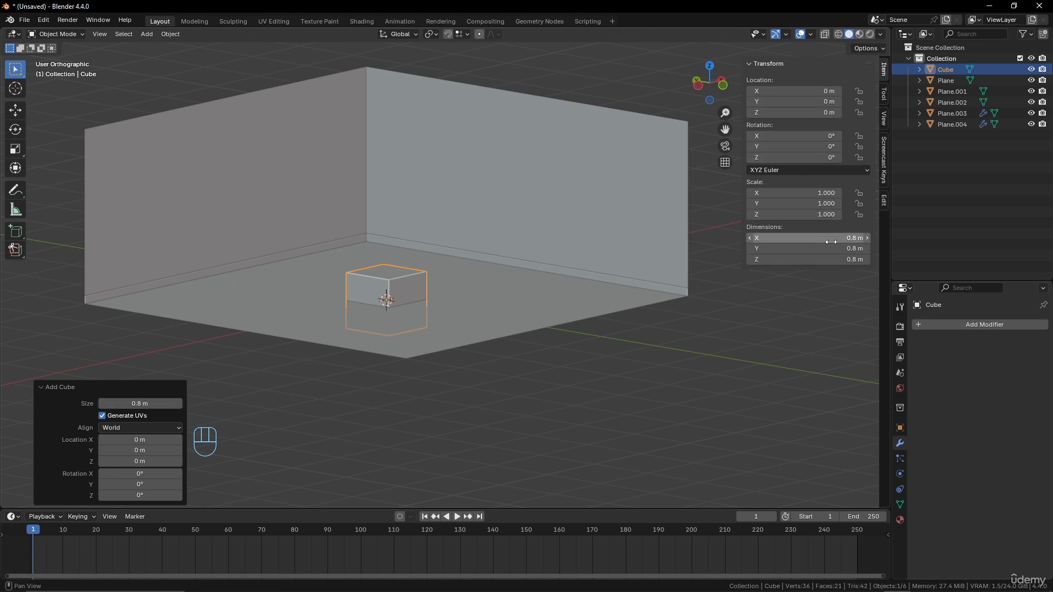
Step: Set the cube's Z dimension to 1.2 m
{"action": "left_click", "coordinate": [841, 260]}
{"action": "type", "text": "1"}
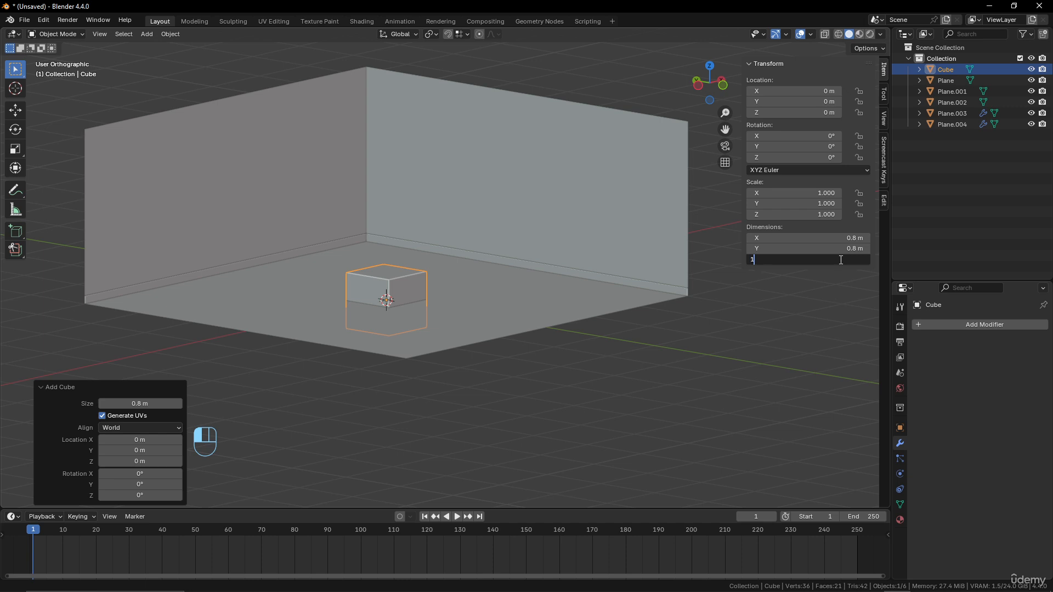
{"action": "type", "text": ".2"}
{"action": "key", "text": "Return"}
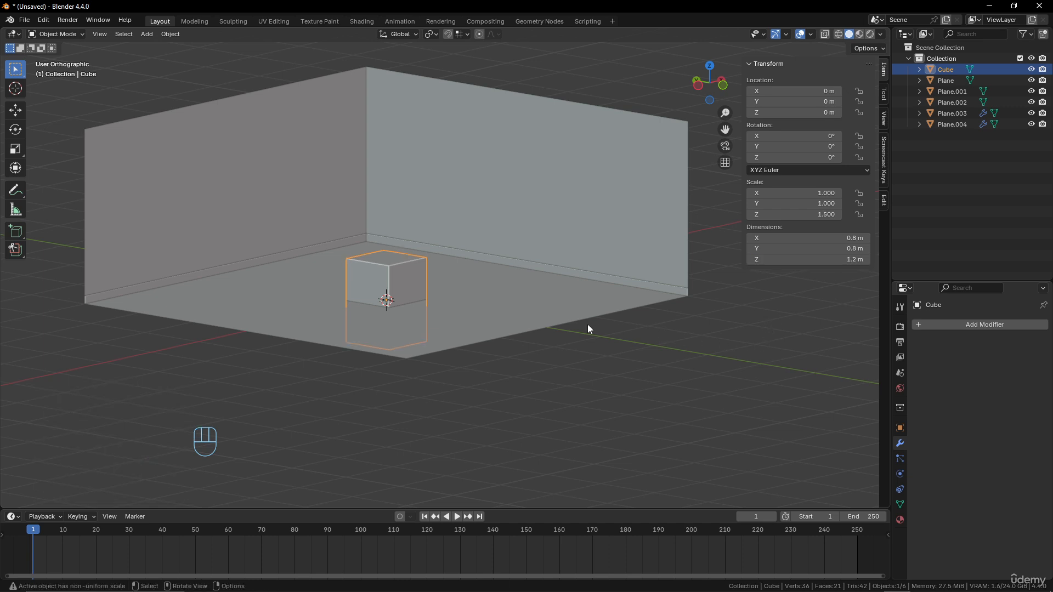
Step: Move the cube onto the side wall in wireframe top view, to about X 2.99 m and Y 1.44 m
{"action": "key", "text": "KP_1"}
{"action": "middle_click_drag", "start_coordinate": [531, 321], "coordinate": [537, 284]}
{"action": "key", "text": "KP_7"}
{"action": "key", "text": "KP_7"}
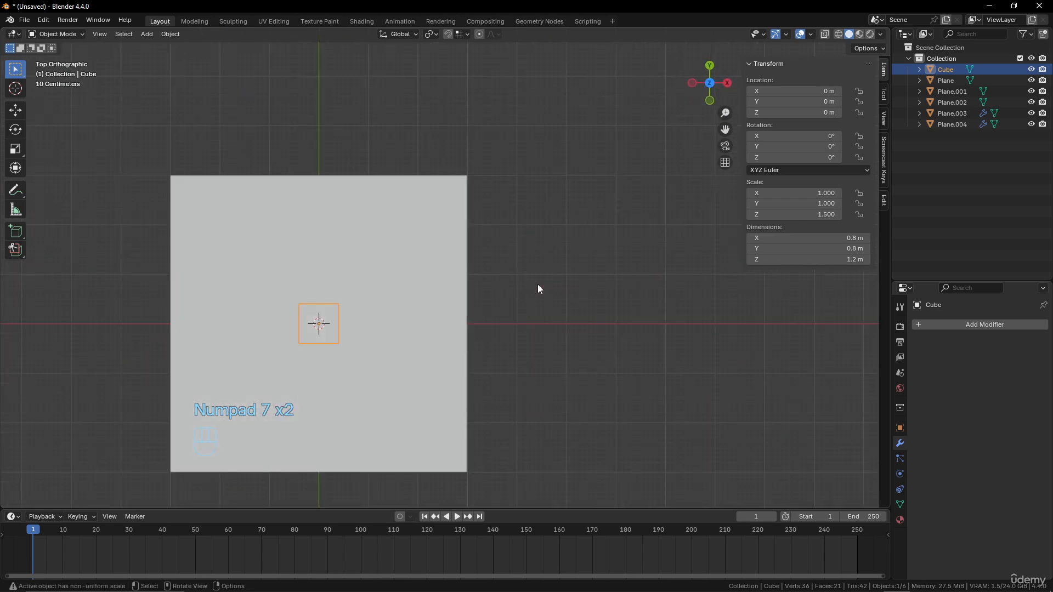
{"action": "key", "text": "z"}
{"action": "left_click", "coordinate": [383, 291]}
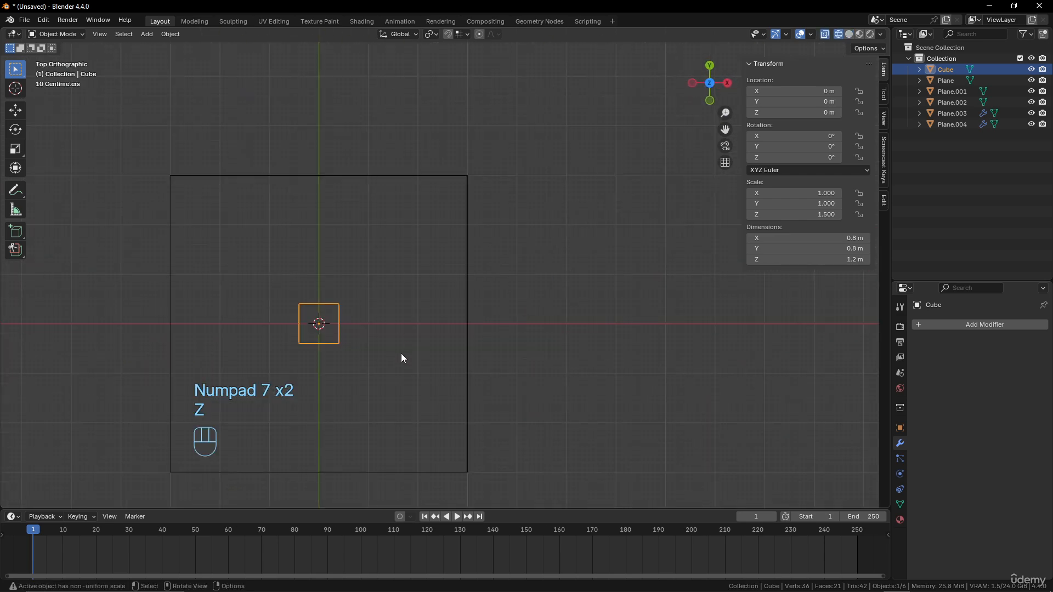
{"action": "key", "text": "g"}
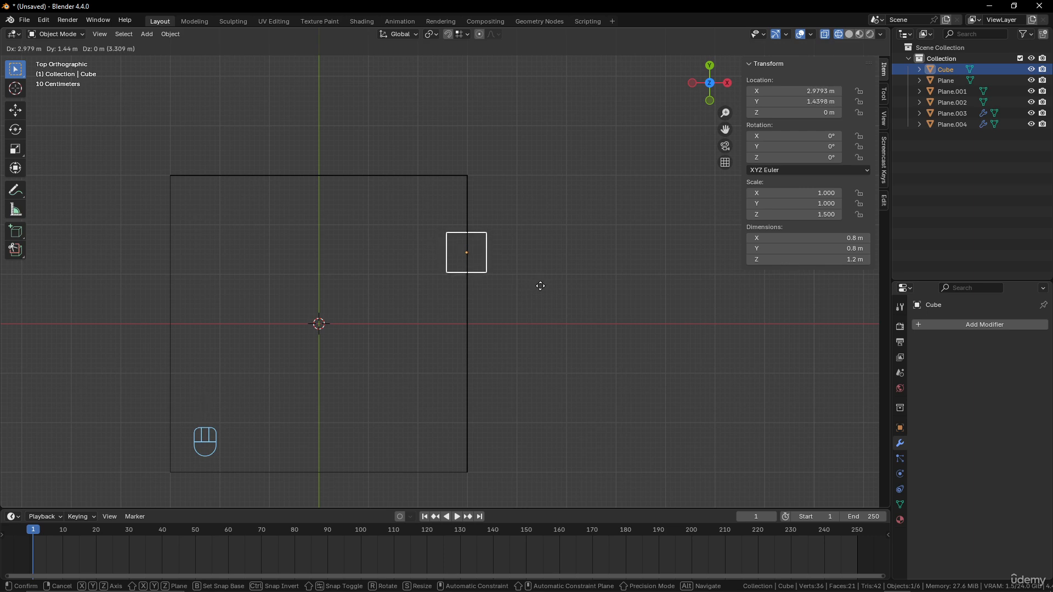
{"action": "left_click", "coordinate": [541, 290]}
Step: Duplicate the cube and shift the copy about -2.72 m along Y, keeping it on the side wall
{"action": "key", "text": "shift"}
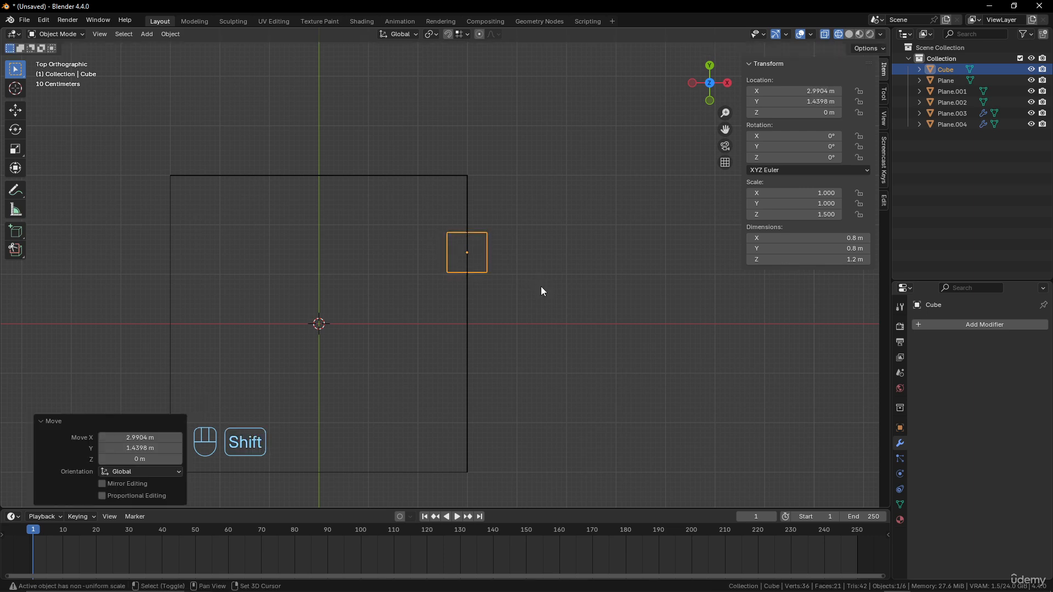
{"action": "key", "text": "shift+d"}
{"action": "key", "text": "z"}
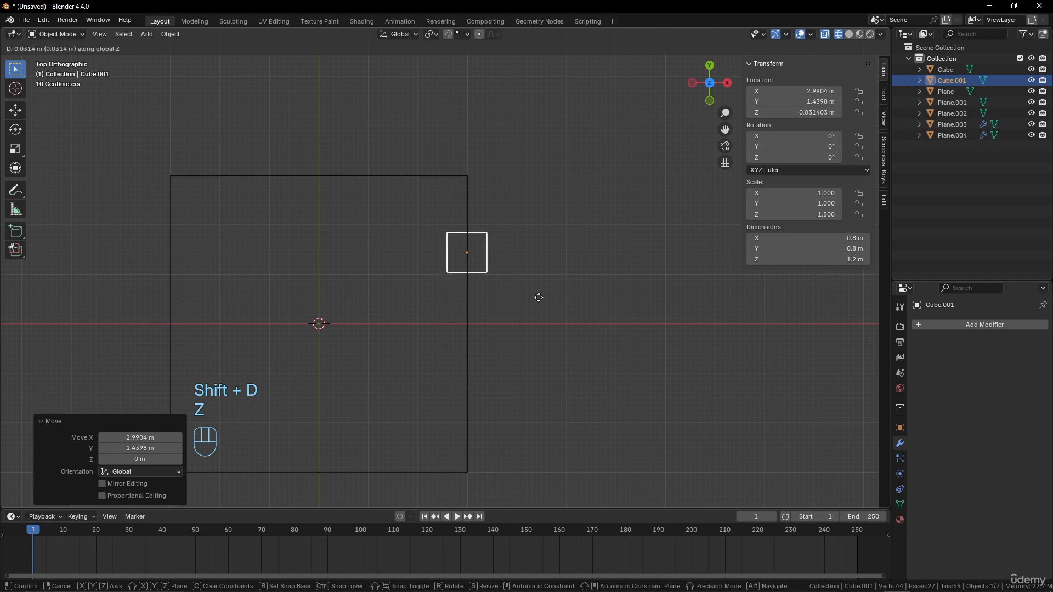
{"action": "key", "text": "y"}
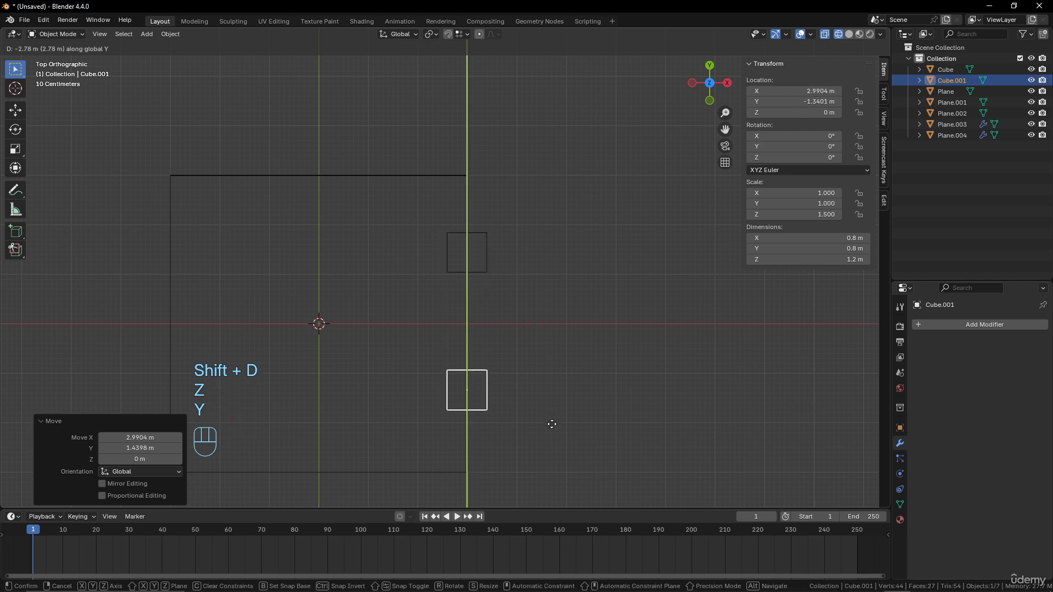
{"action": "left_click", "coordinate": [549, 419]}
Step: Return to solid shading and raise both cubes together about 1.2 m along Z
{"action": "middle_click_drag", "start_coordinate": [417, 400], "coordinate": [488, 262]}
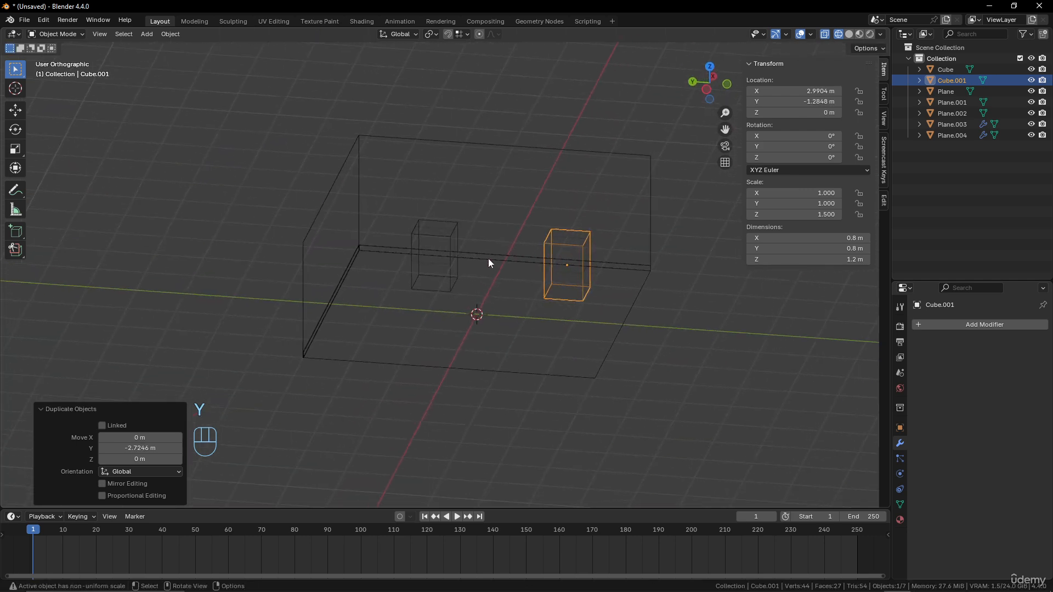
{"action": "key", "text": "z"}
{"action": "key", "text": "z"}
{"action": "middle_click_drag", "start_coordinate": [676, 313], "coordinate": [648, 311]}
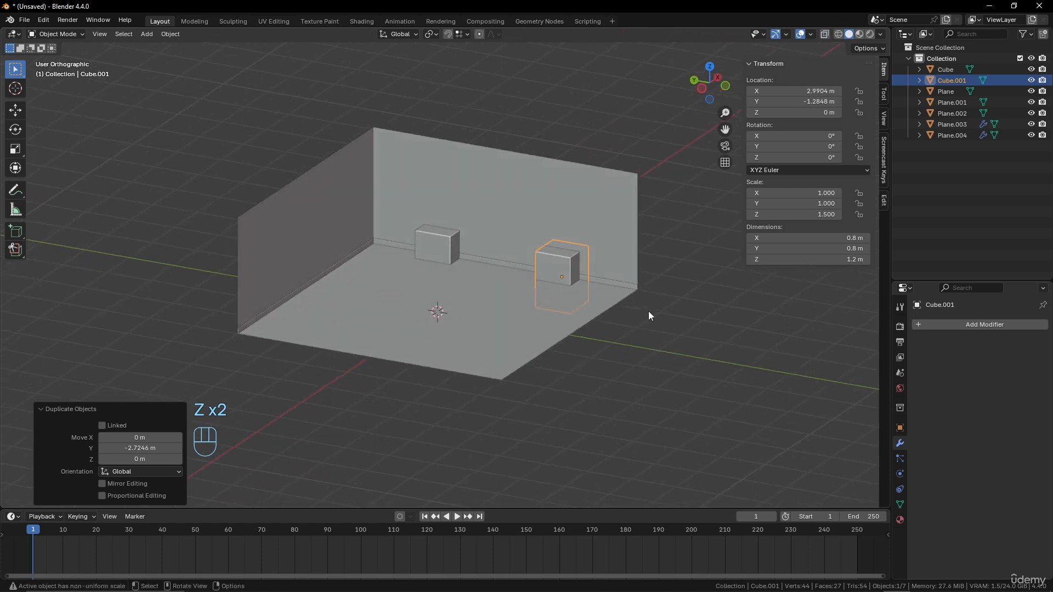
{"action": "scroll", "coordinate": [648, 311], "scroll_direction": "up", "scroll_amount": 1}
{"action": "left_click", "coordinate": [445, 230], "text": "shift"}
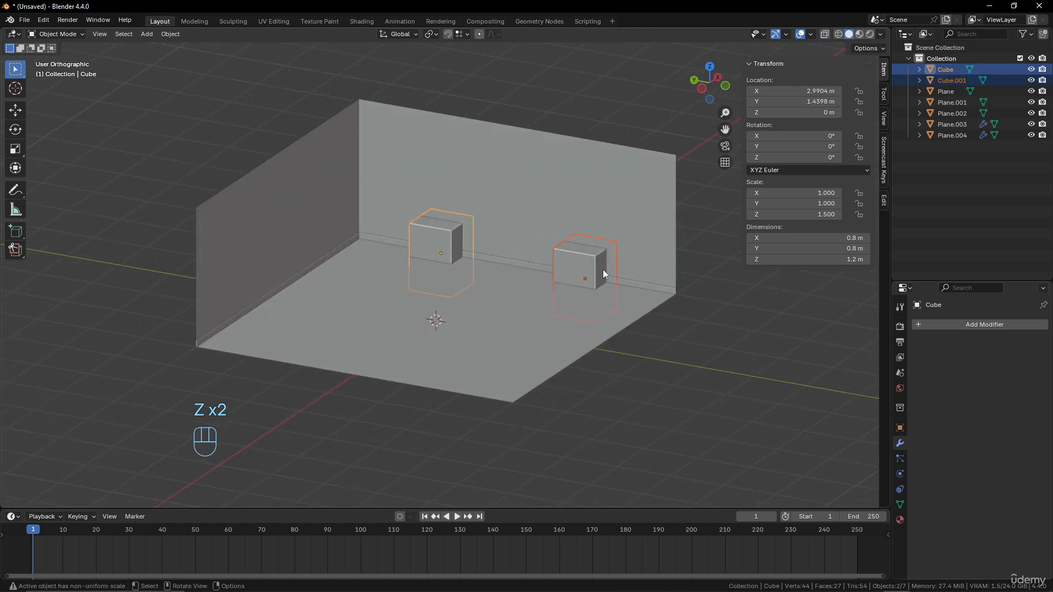
{"action": "key", "text": "g"}
{"action": "key", "text": "z"}
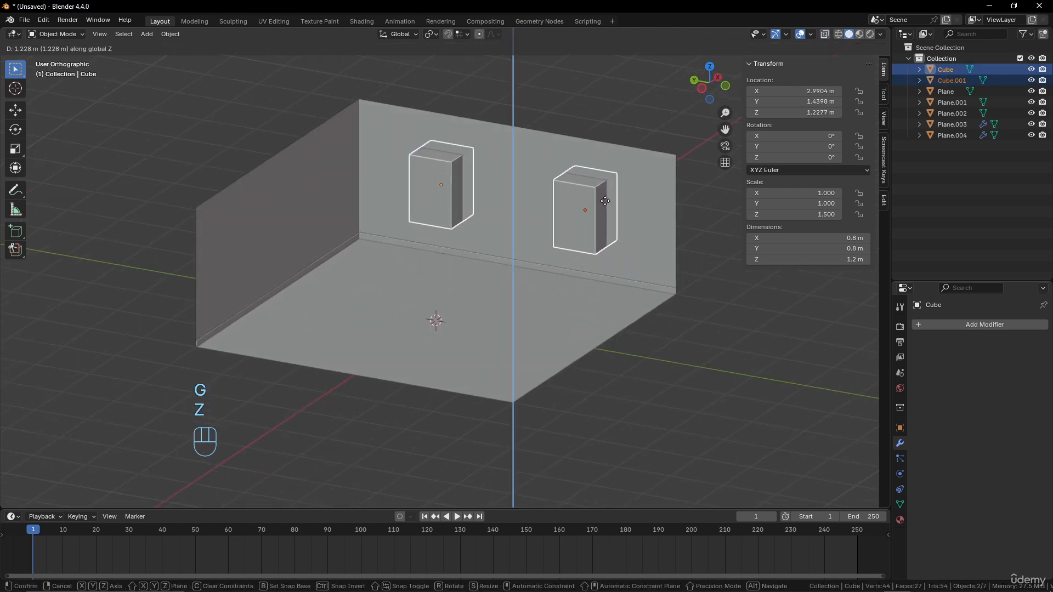
{"action": "left_click", "coordinate": [600, 216]}
Step: Try cutting the two cubes out of the side wall with Auto Boolean Difference, and undo it
{"action": "left_click", "coordinate": [658, 176], "text": "shift"}
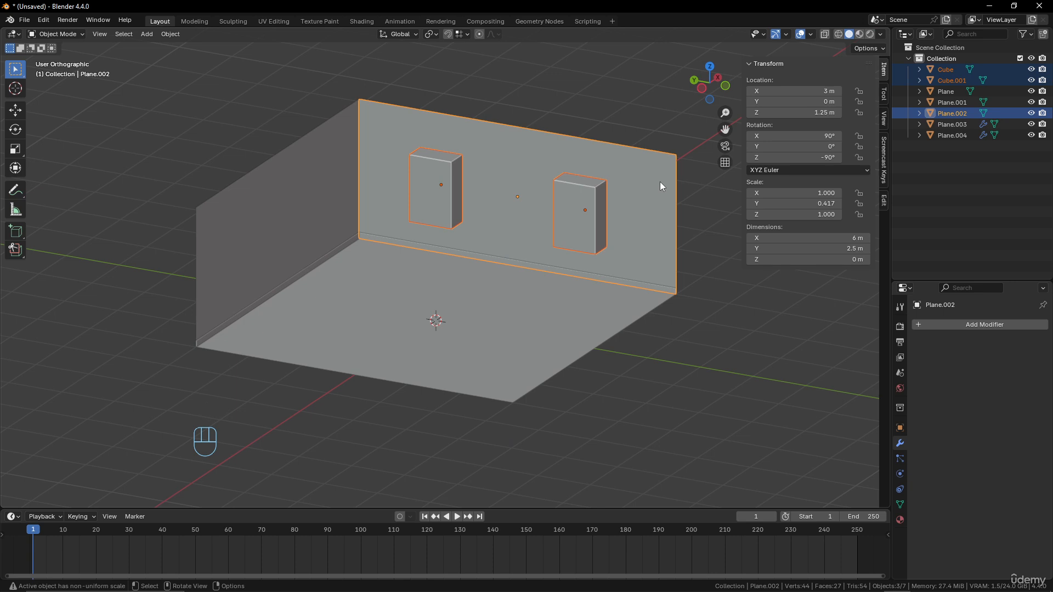
{"action": "left_click", "coordinate": [884, 201]}
{"action": "left_click", "coordinate": [749, 63]}
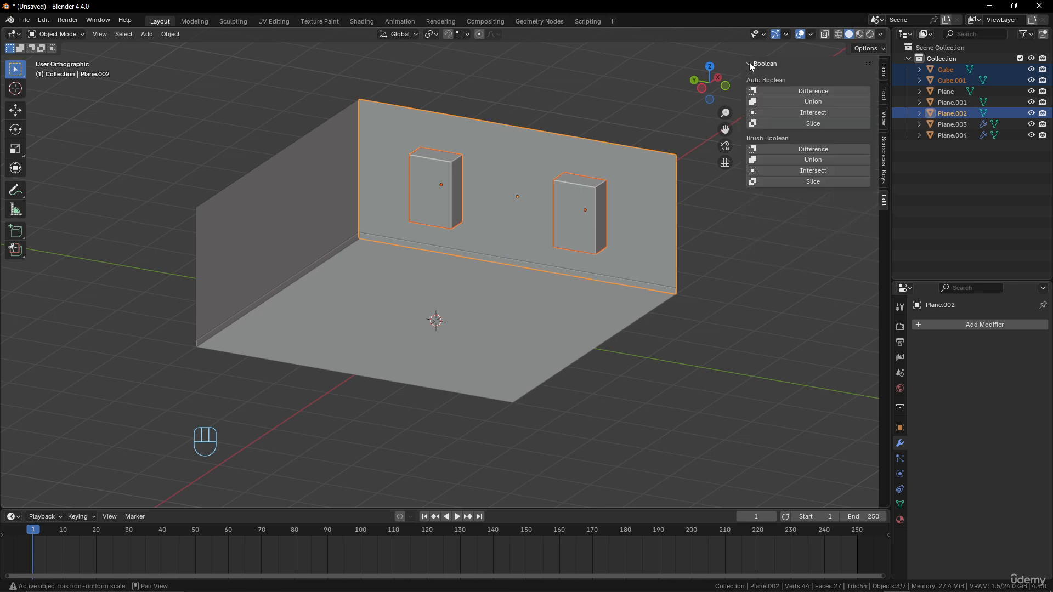
{"action": "left_click", "coordinate": [812, 92]}
{"action": "key", "text": "ctrl+z"}
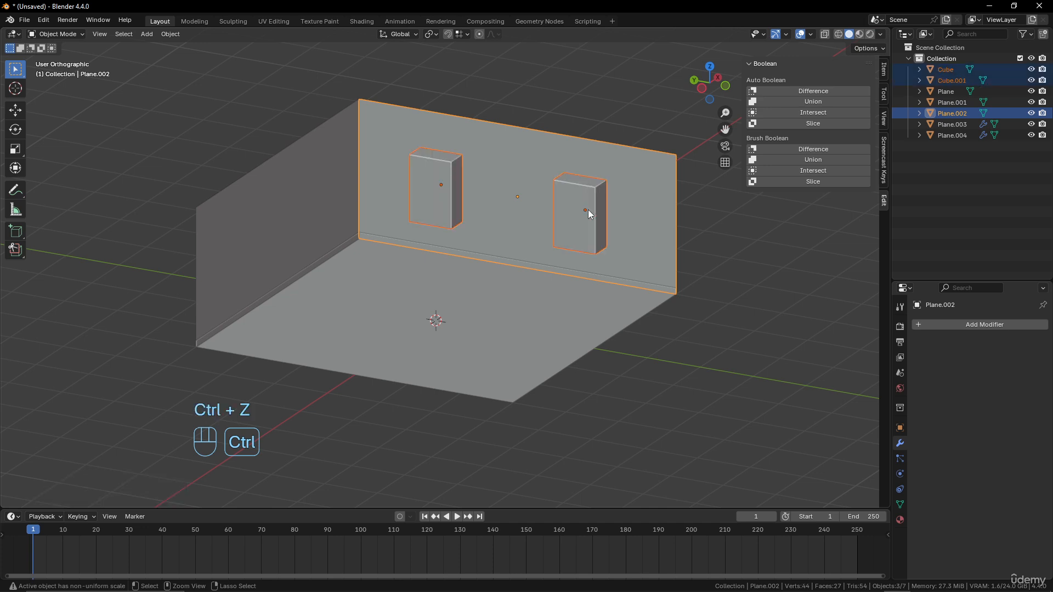
Step: Reselect both cubes and the side wall, try a Brush Boolean Difference on them, and undo it
{"action": "middle_click_drag", "start_coordinate": [587, 210], "coordinate": [543, 222]}
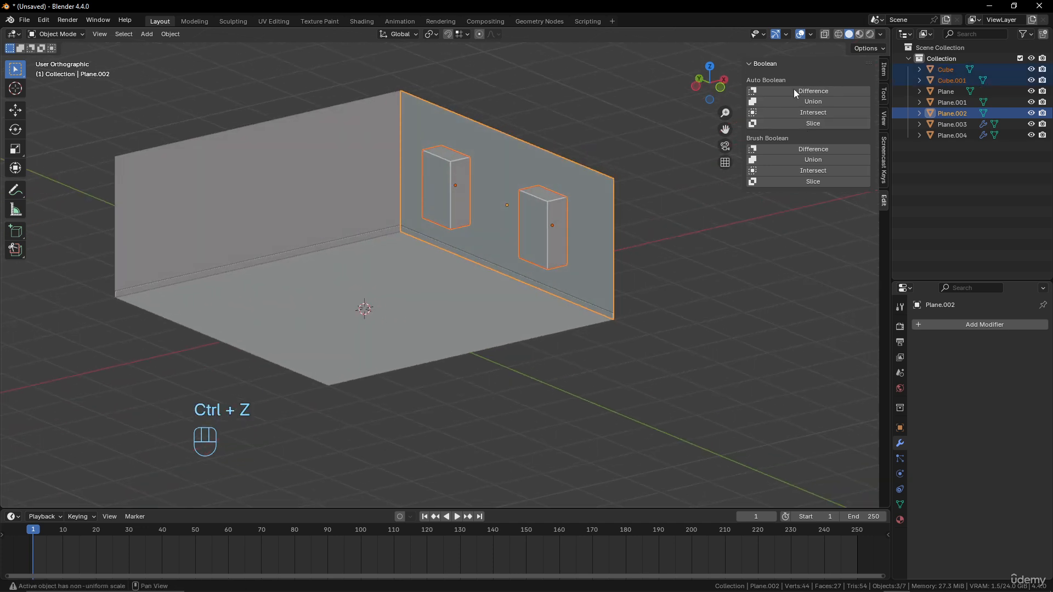
{"action": "left_click", "coordinate": [443, 164]}
{"action": "left_click", "coordinate": [537, 205], "text": "shift"}
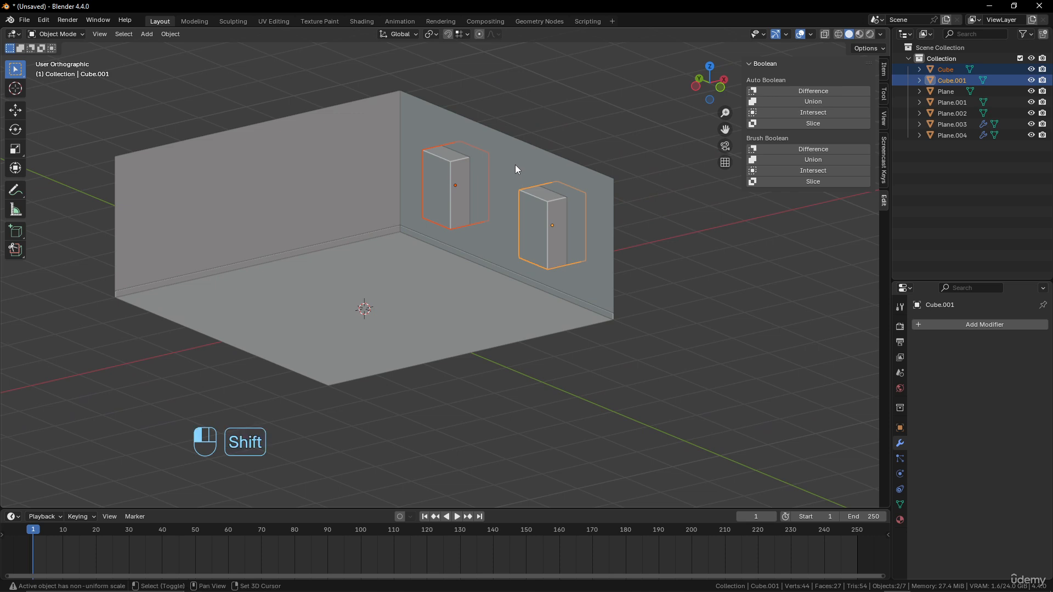
{"action": "left_click", "coordinate": [515, 164], "text": "shift"}
{"action": "key", "text": "ctrl+KP_Subtract"}
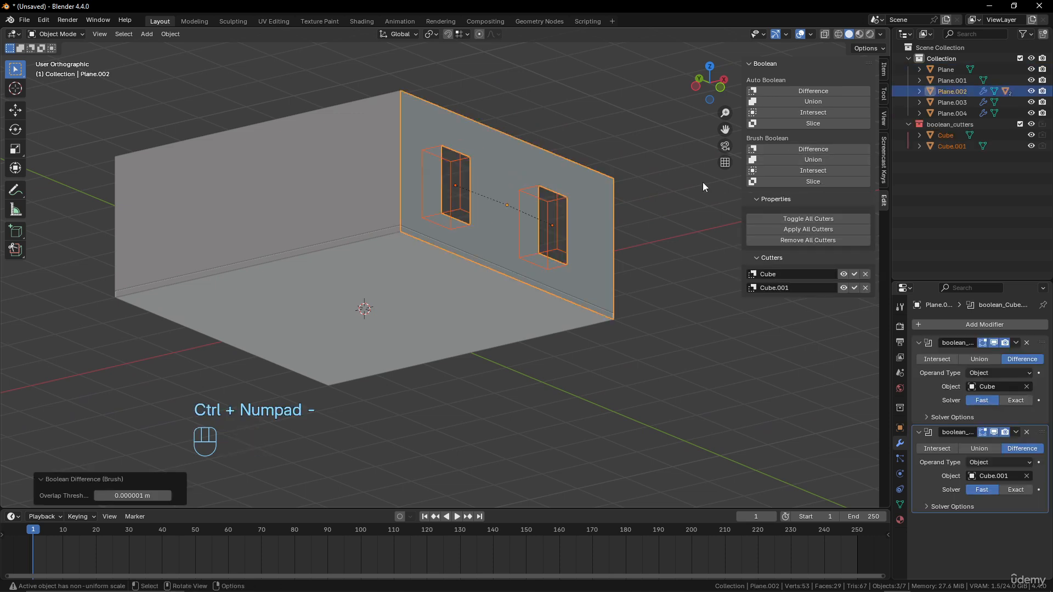
{"action": "key", "text": "ctrl+z"}
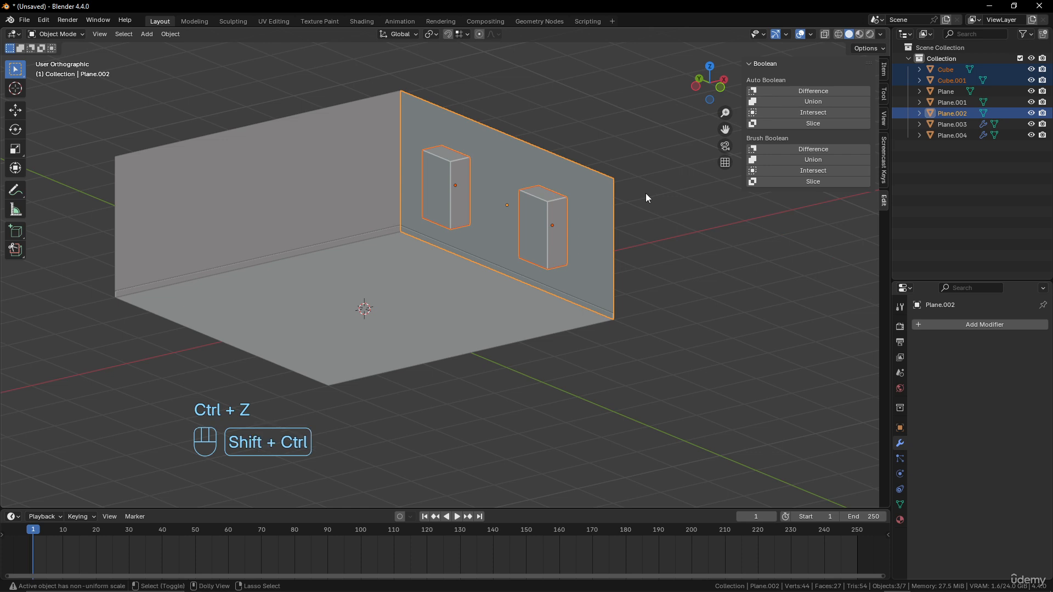
Step: Cut two window openings through the side wall with an Auto Boolean Difference, using both cubes as cutters
{"action": "key", "text": "ctrl+shift+KP_Subtract"}
{"action": "mouse_move", "coordinate": [564, 258]}
{"action": "middle_mouse_down"}
{"action": "mouse_move", "coordinate": [607, 215]}
{"action": "mouse_move", "coordinate": [564, 220]}
{"action": "mouse_move", "coordinate": [558, 240]}
{"action": "middle_mouse_up"}
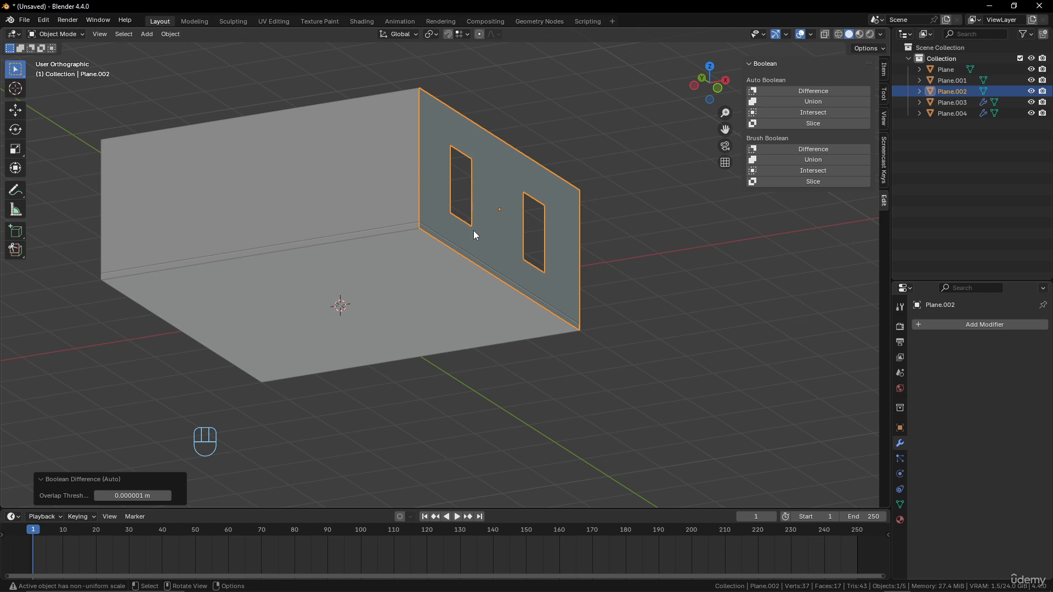
{"action": "middle_click_drag", "start_coordinate": [473, 231], "coordinate": [352, 173]}
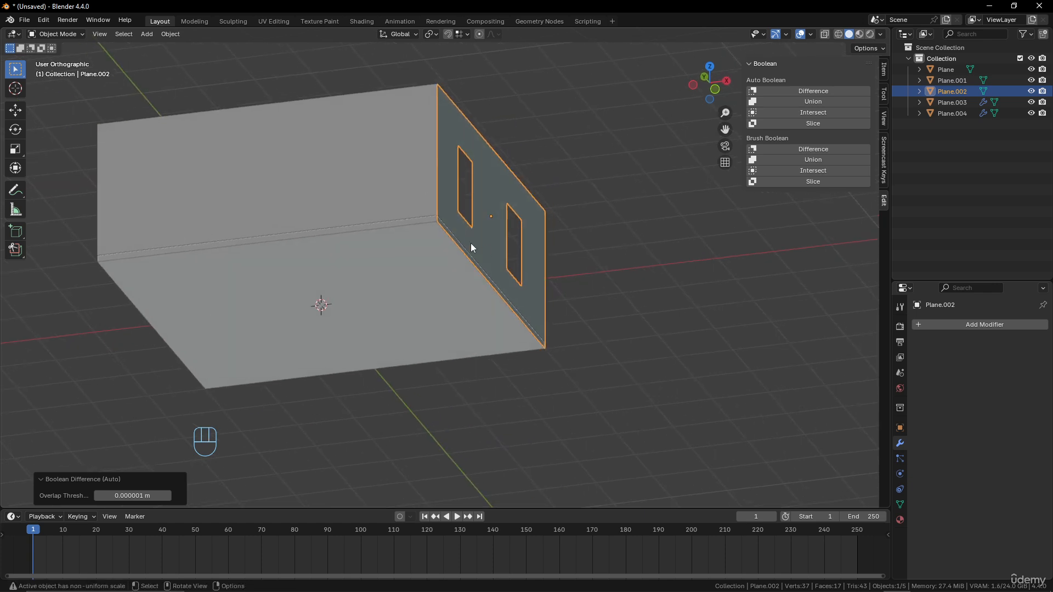
Step: Rename the collection that holds the room's objects as Room
{"action": "left_click", "coordinate": [941, 58]}
{"action": "double_click", "coordinate": [941, 58]}
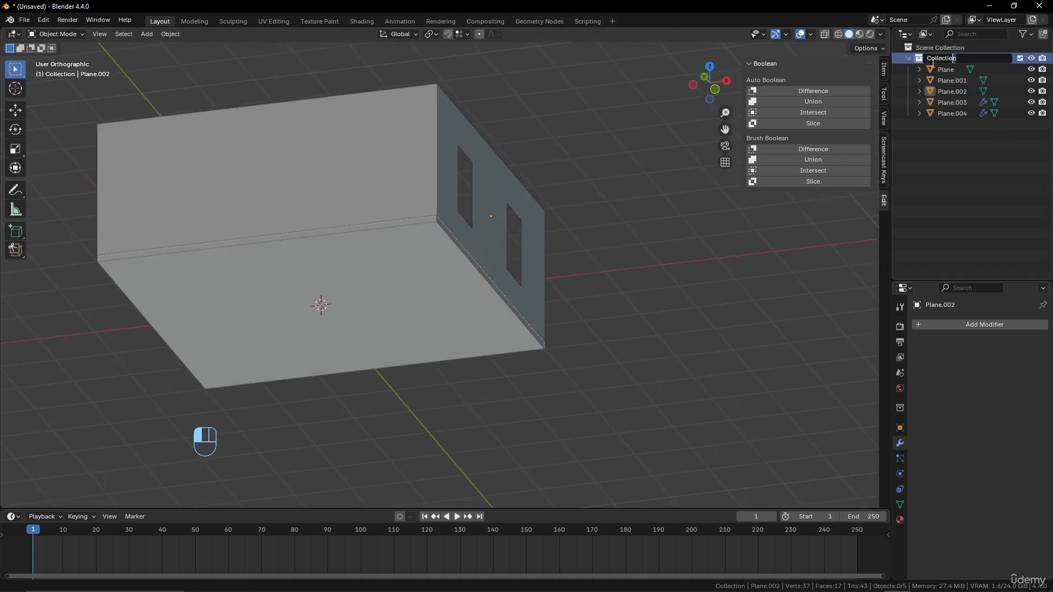
{"action": "left_click_drag", "start_coordinate": [932, 63], "coordinate": [900, 66]}
{"action": "type", "text": "Room"}
{"action": "key", "text": "Return"}
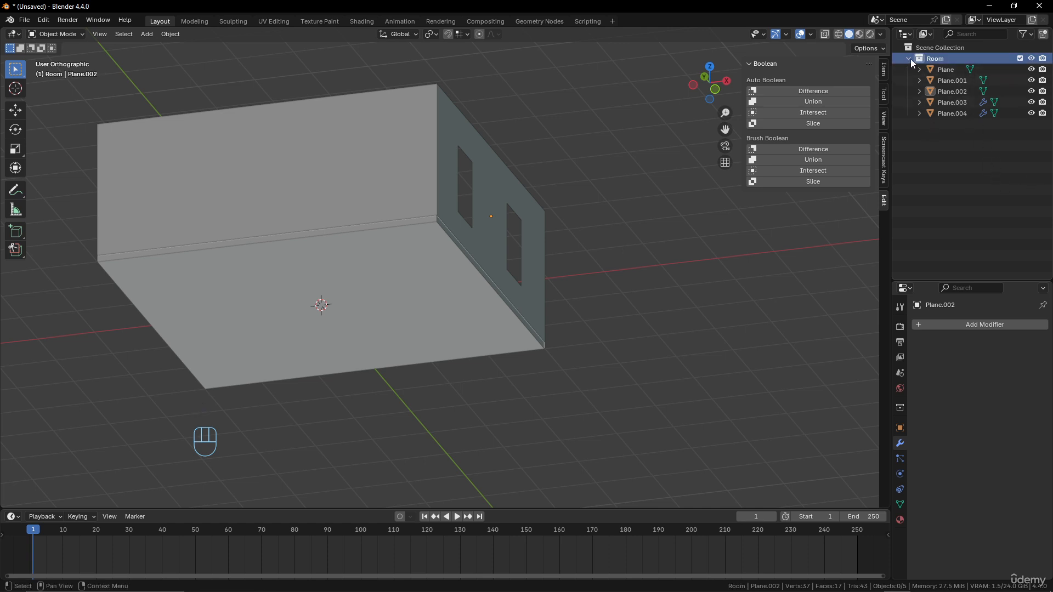
Step: Rename the floor plane as Floor
{"action": "left_click", "coordinate": [947, 70]}
{"action": "double_click", "coordinate": [947, 70]}
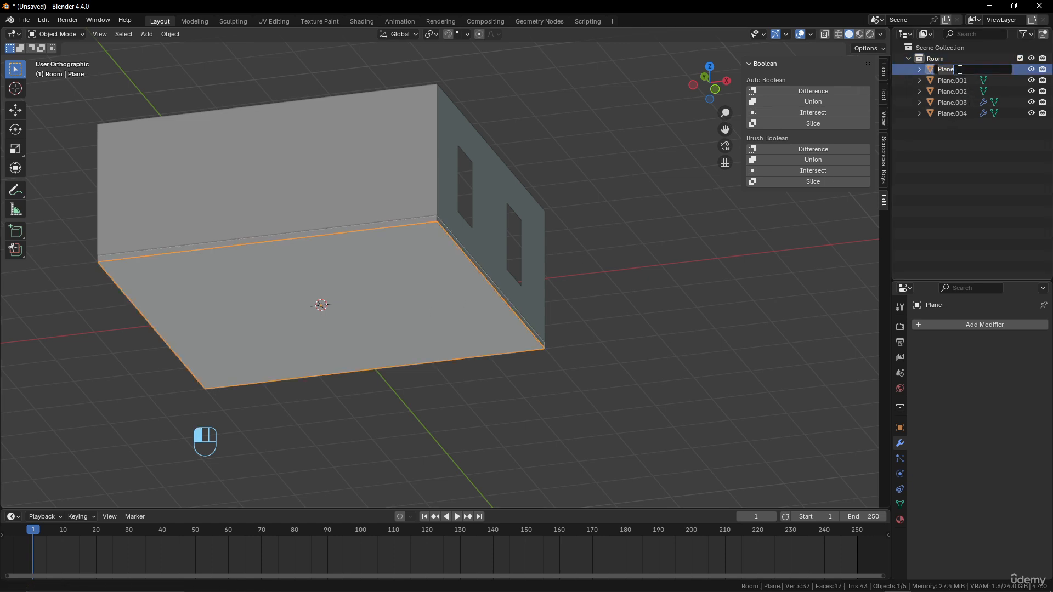
{"action": "type", "text": "Floor"}
Step: Rename the back wall without openings as wall
{"action": "left_click", "coordinate": [387, 153]}
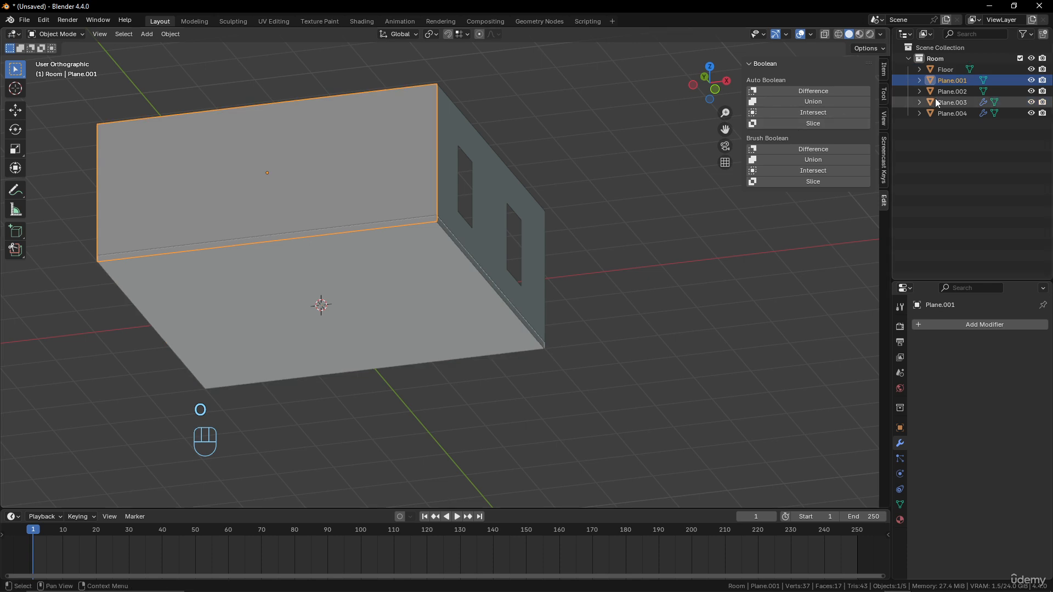
{"action": "double_click", "coordinate": [959, 80]}
{"action": "type", "text": "wall"}
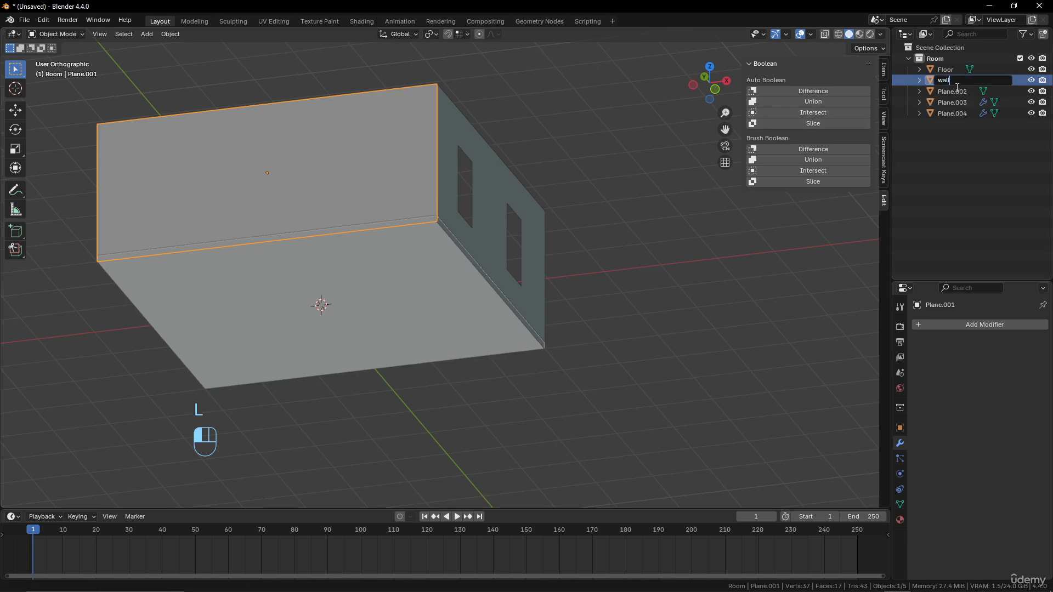
{"action": "left_click", "coordinate": [959, 92]}
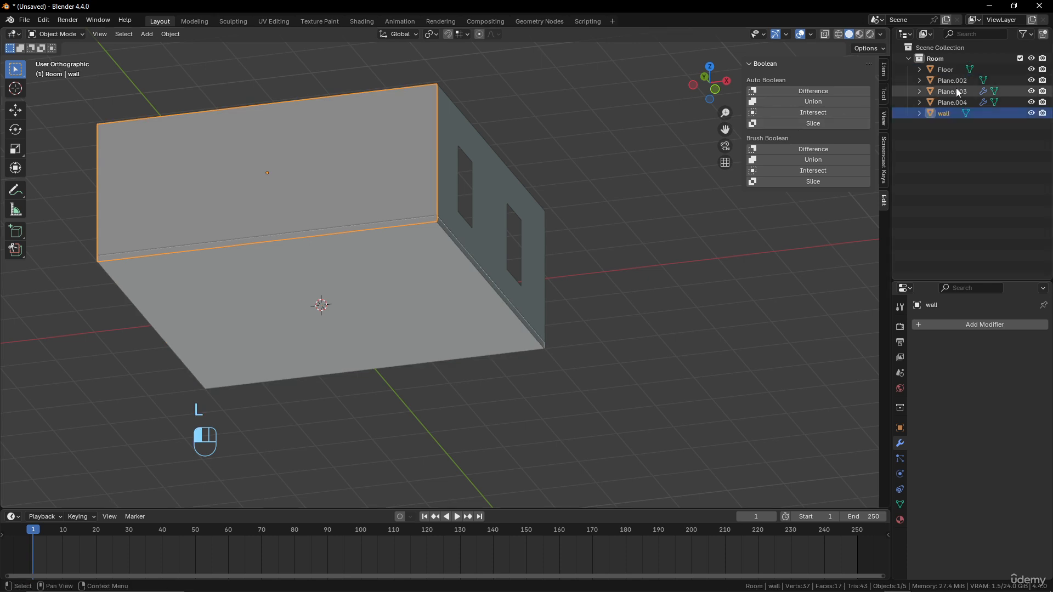
Step: Rename the back wall's baseboard strip as frame
{"action": "left_click", "coordinate": [958, 92]}
{"action": "double_click", "coordinate": [958, 91]}
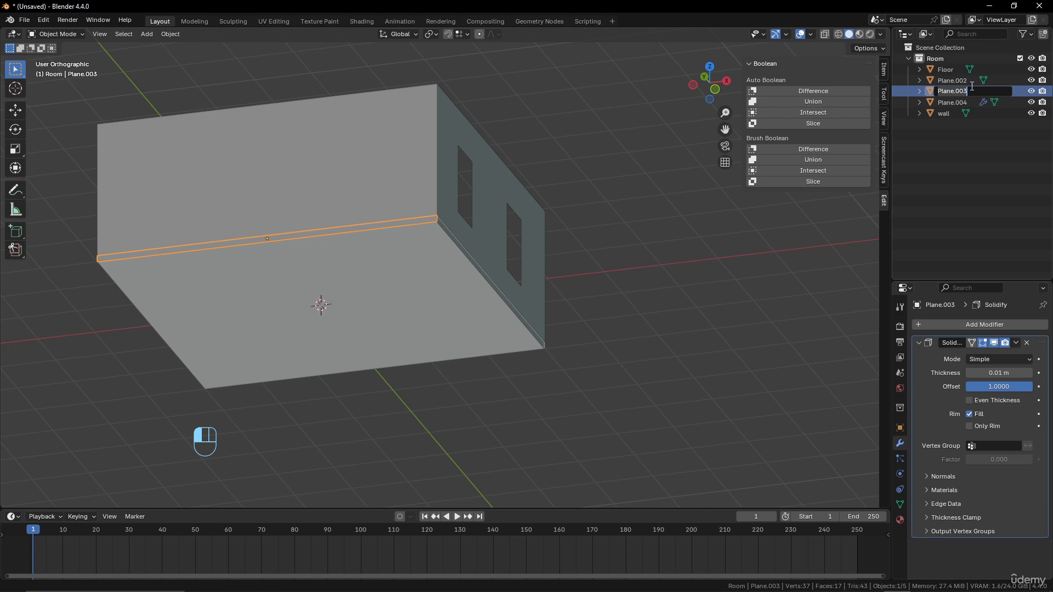
{"action": "type", "text": "frame"}
{"action": "key", "text": "Return"}
Step: Rename the wall with the two window openings as wall2
{"action": "left_click", "coordinate": [951, 90]}
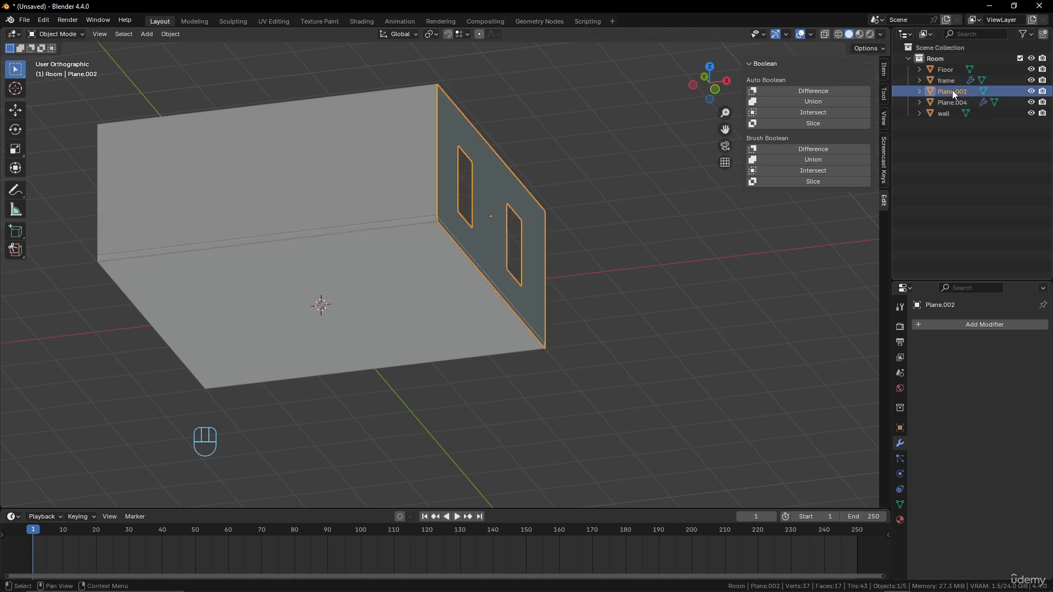
{"action": "double_click", "coordinate": [952, 90]}
{"action": "type", "text": "w"}
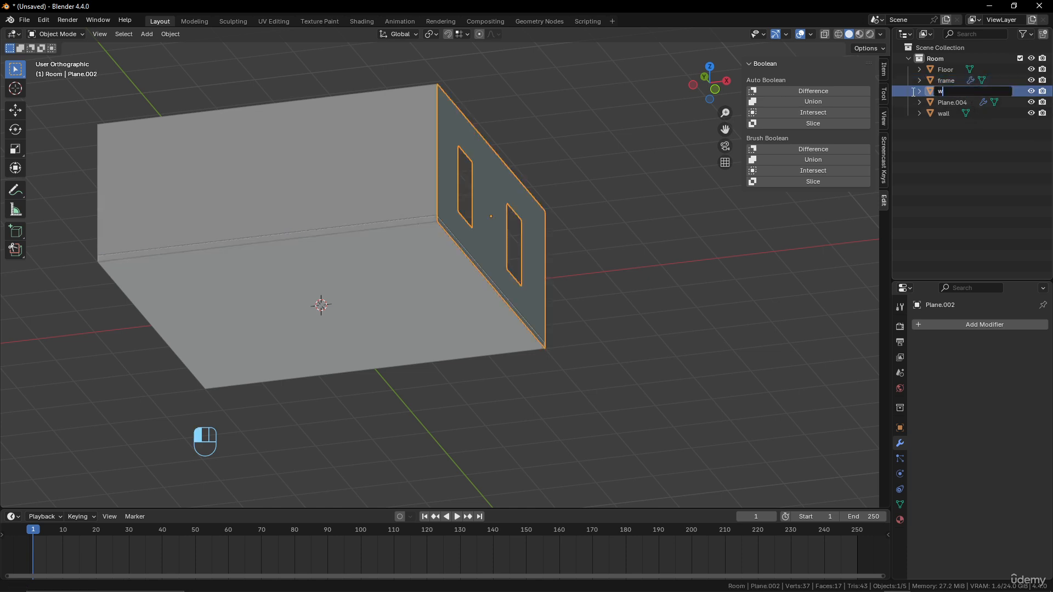
{"action": "type", "text": "all2"}
{"action": "key", "text": "Return"}
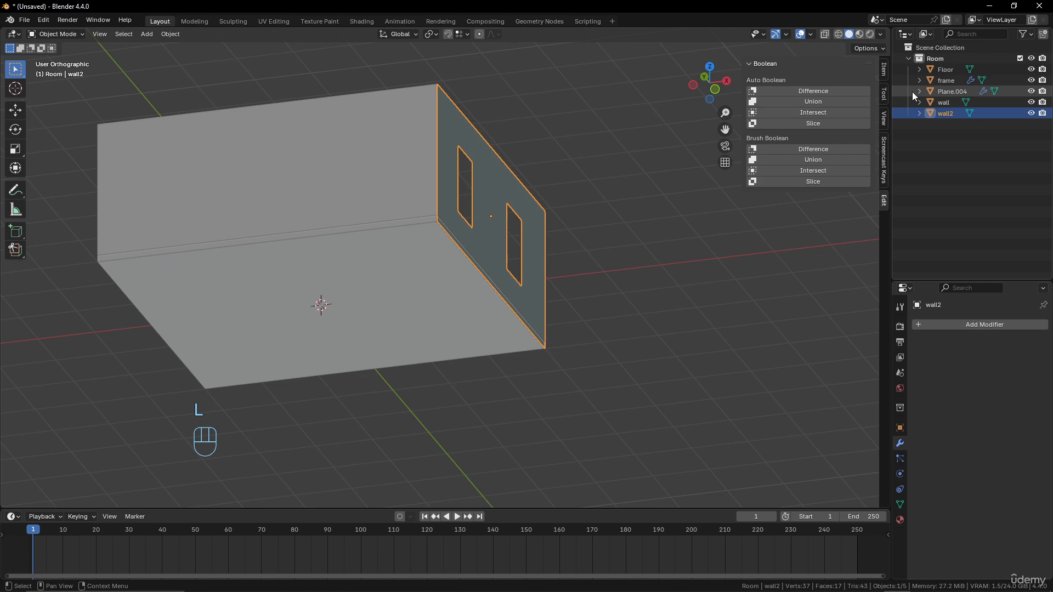
Step: Rename the baseboard strip of the windowed wall as frame
{"action": "double_click", "coordinate": [949, 91]}
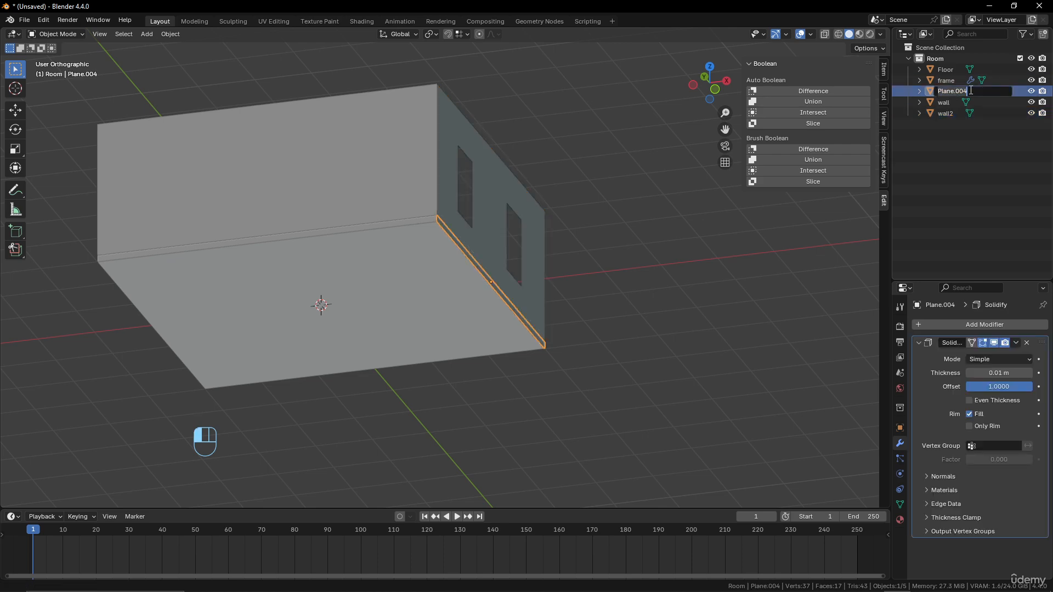
{"action": "type", "text": "frame"}
{"action": "key", "text": "Return"}
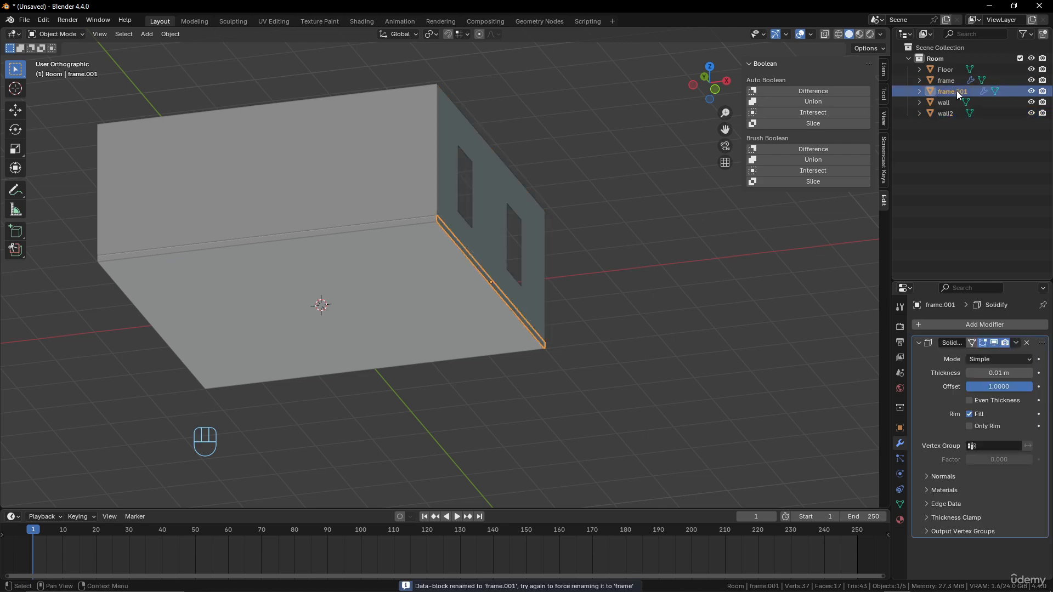
{"action": "scroll", "coordinate": [393, 209], "scroll_direction": "down", "scroll_amount": 4}
{"action": "scroll", "coordinate": [543, 242], "scroll_direction": "up", "scroll_amount": 3}
{"action": "middle_click_drag", "start_coordinate": [393, 209], "coordinate": [193, 305]}
{"action": "scroll", "coordinate": [394, 277], "scroll_direction": "up", "scroll_amount": 2}
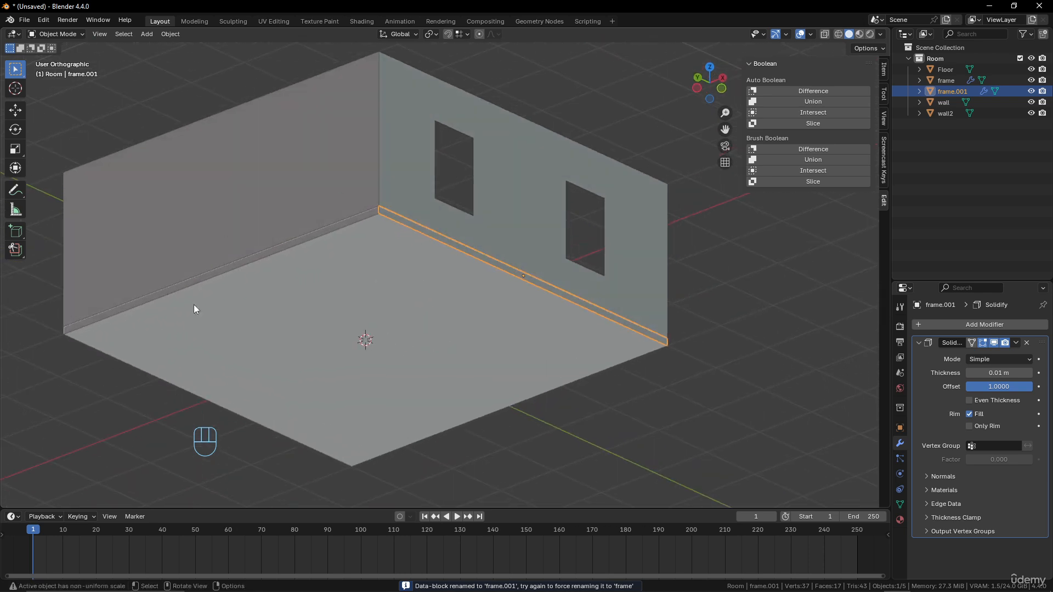
{"action": "middle_click_drag", "start_coordinate": [323, 189], "coordinate": [422, 271]}
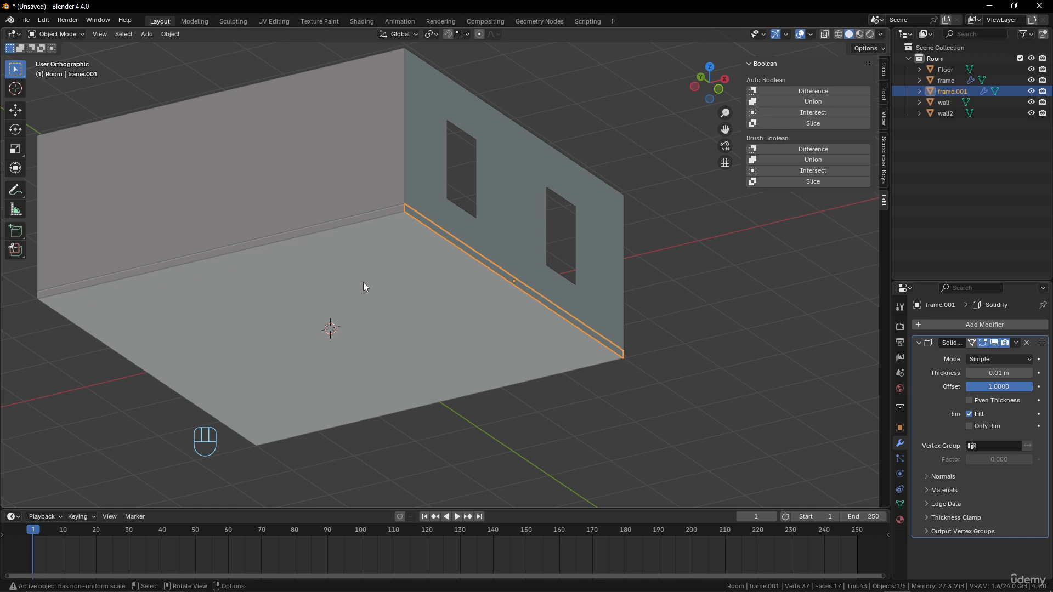
Step: Start an Append from 2-3 Modeling with Primitives.blend in the Source files folder and open its Collection category
{"action": "left_click", "coordinate": [26, 21]}
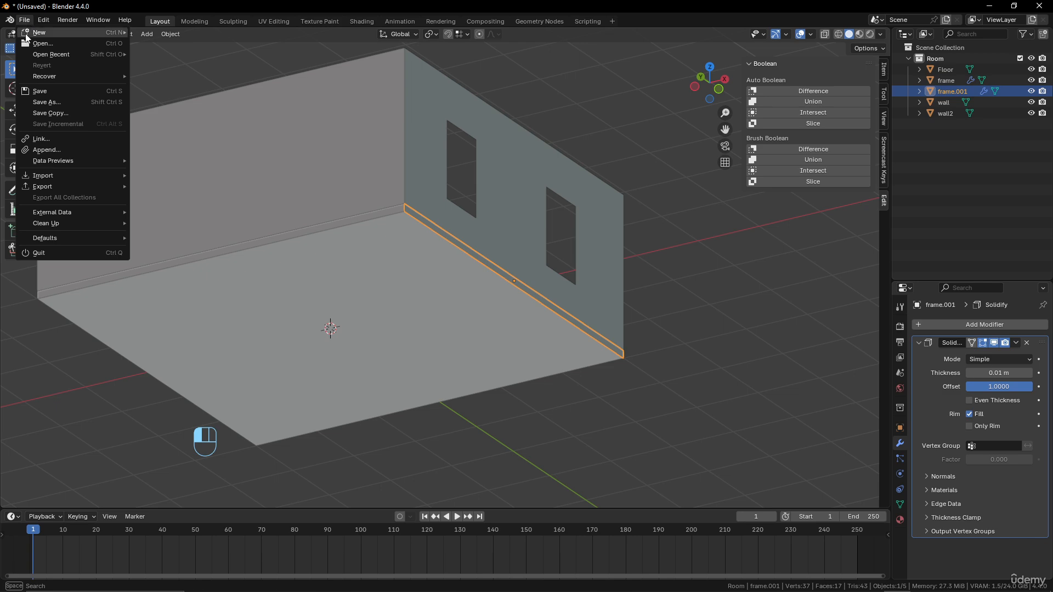
{"action": "left_click", "coordinate": [58, 152]}
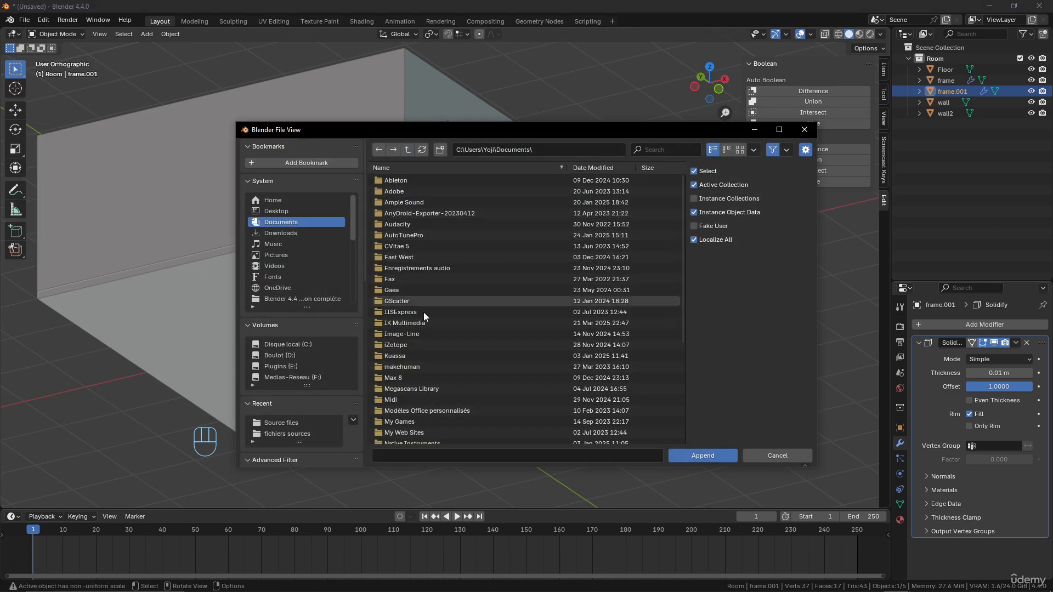
{"action": "left_click", "coordinate": [280, 422]}
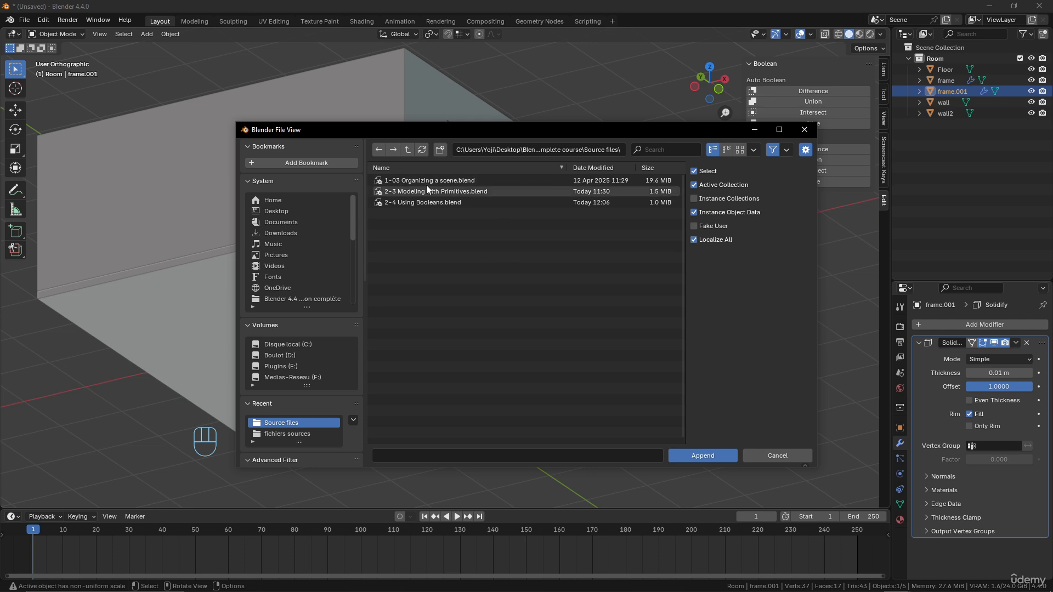
{"action": "mouse_move", "coordinate": [433, 183]}
{"action": "double_click", "coordinate": [433, 190]}
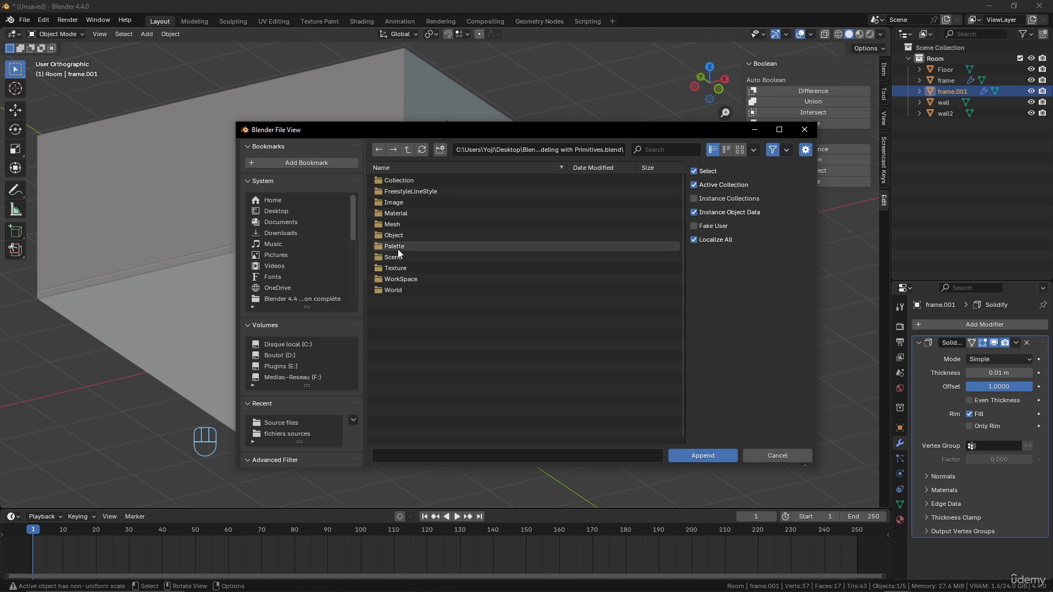
{"action": "double_click", "coordinate": [395, 180]}
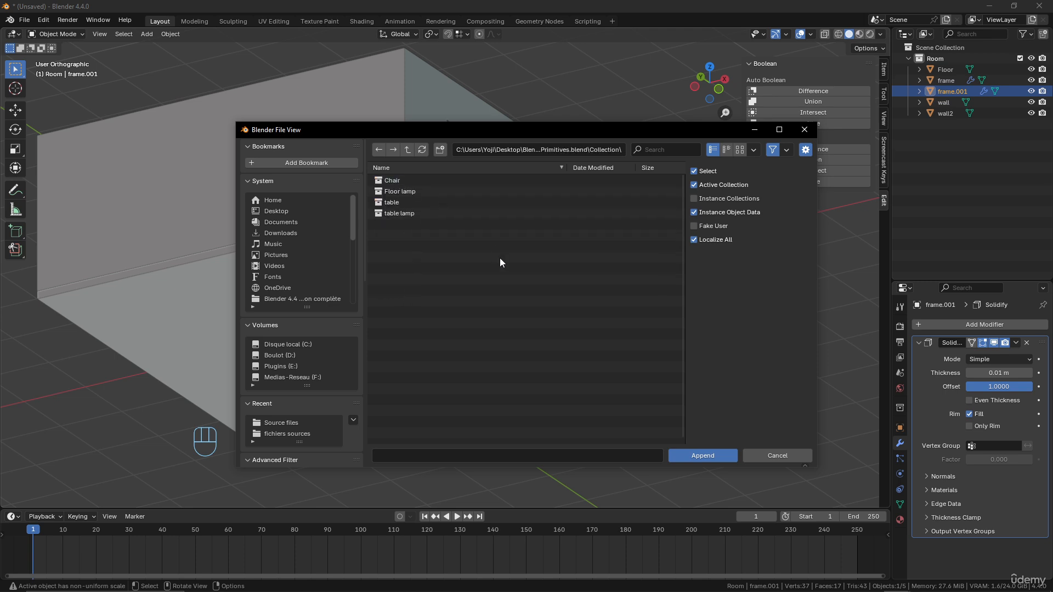
Step: Append the Chair, Floor lamp, table and table lamp collections together with the default options
{"action": "left_click", "coordinate": [400, 181]}
{"action": "left_click", "coordinate": [402, 192]}
{"action": "left_click", "coordinate": [397, 203]}
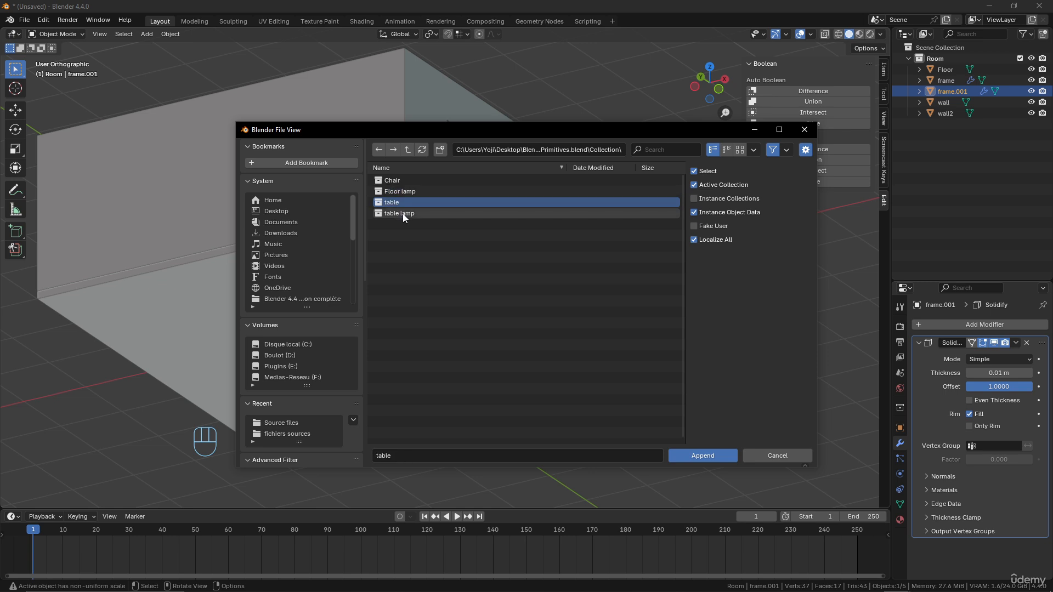
{"action": "left_click", "coordinate": [403, 213]}
{"action": "left_click", "coordinate": [390, 179]}
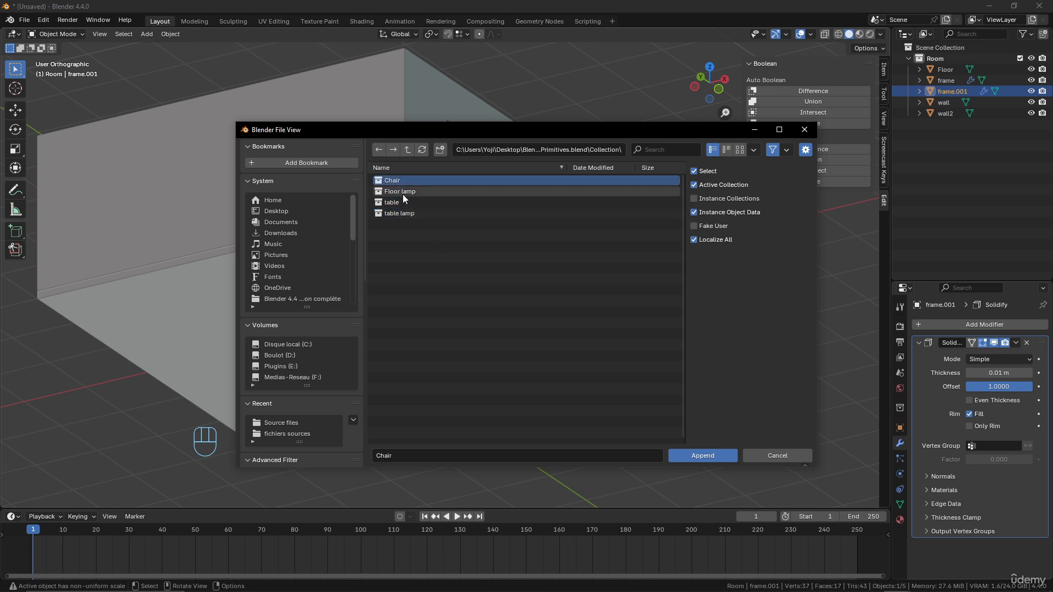
{"action": "left_click_drag", "start_coordinate": [403, 194], "coordinate": [405, 217]}
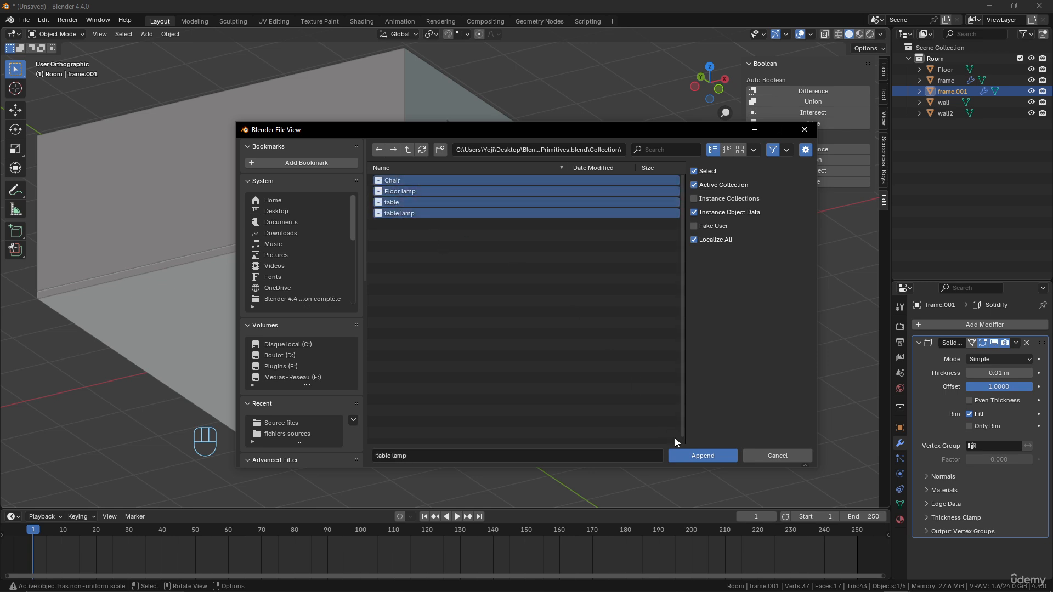
{"action": "left_click", "coordinate": [703, 457]}
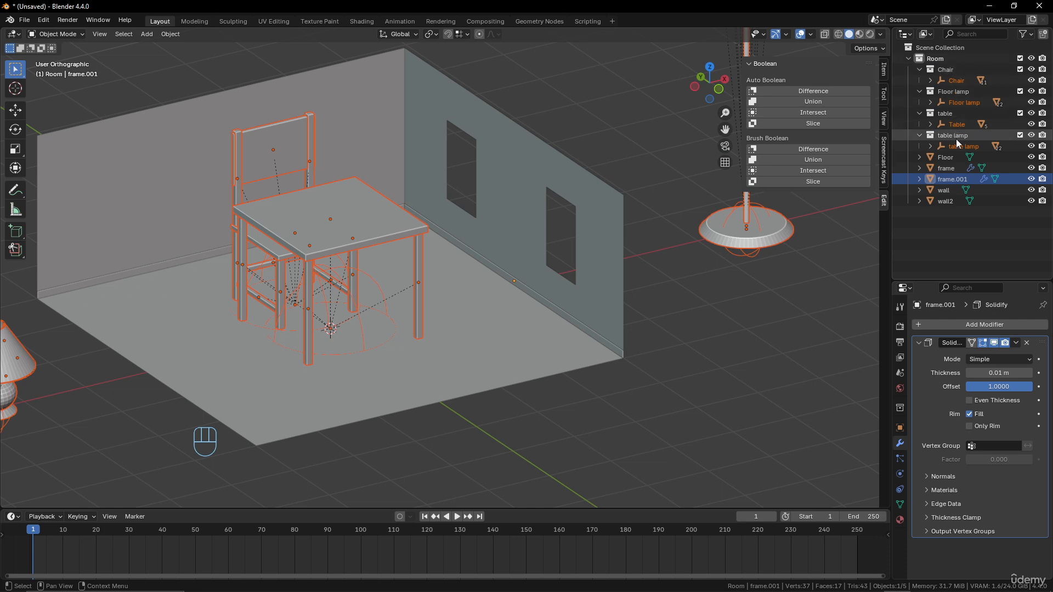
Step: Move the Chair, Floor lamp, table and table lamp collections out of Room to the top level of the scene
{"action": "left_click", "coordinate": [948, 73]}
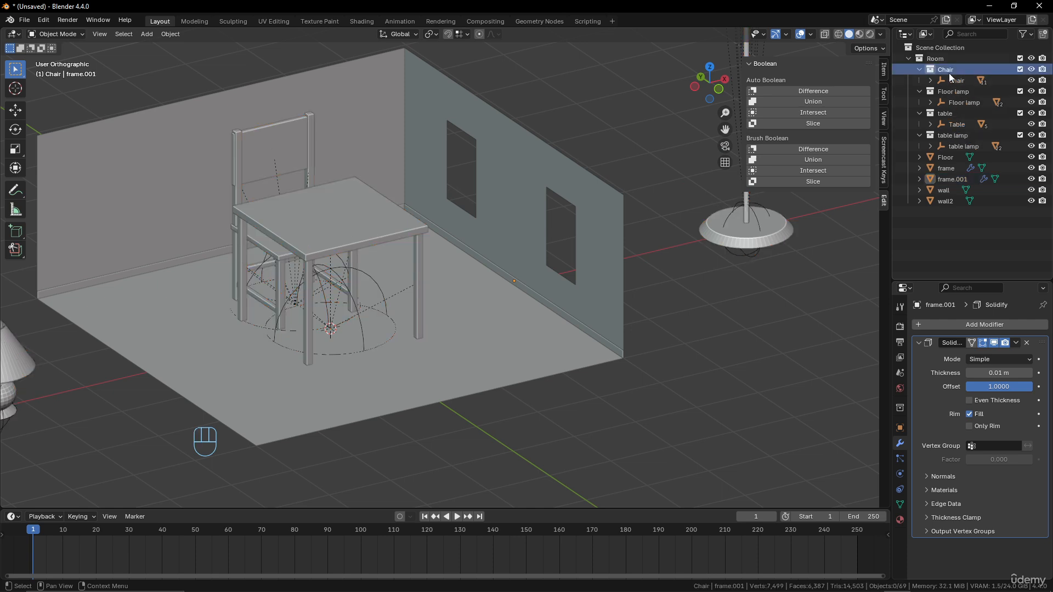
{"action": "left_click", "coordinate": [952, 135], "text": "shift"}
{"action": "left_click_drag", "start_coordinate": [946, 70], "coordinate": [942, 216]}
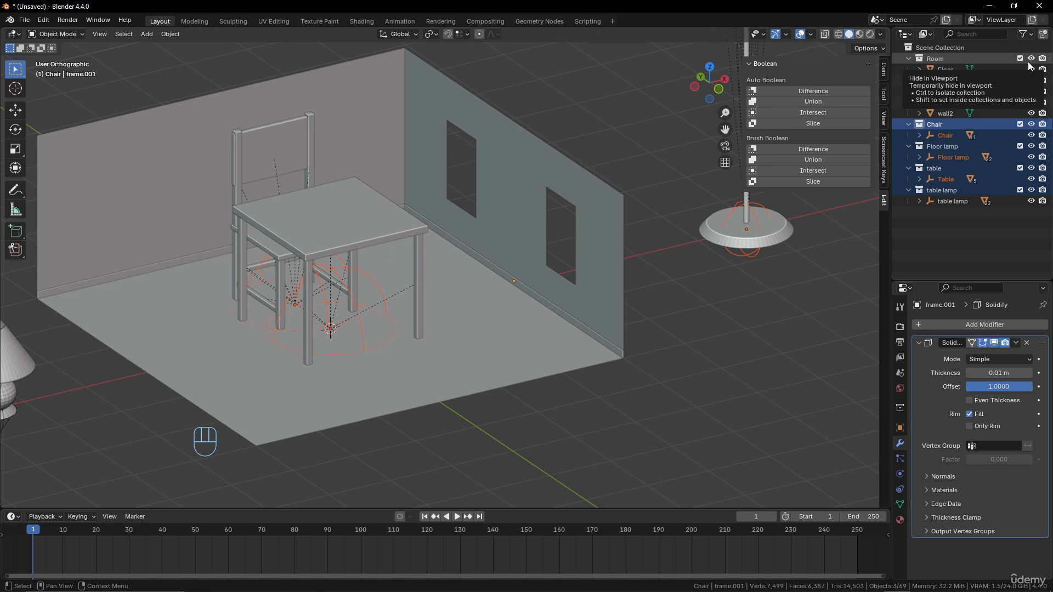
Step: Scale the table down uniformly to about 0.546 through its parent empty, working in the front view
{"action": "scroll", "coordinate": [384, 252], "scroll_direction": "down", "scroll_amount": 4}
{"action": "scroll", "coordinate": [420, 276], "scroll_direction": "up", "scroll_amount": 3}
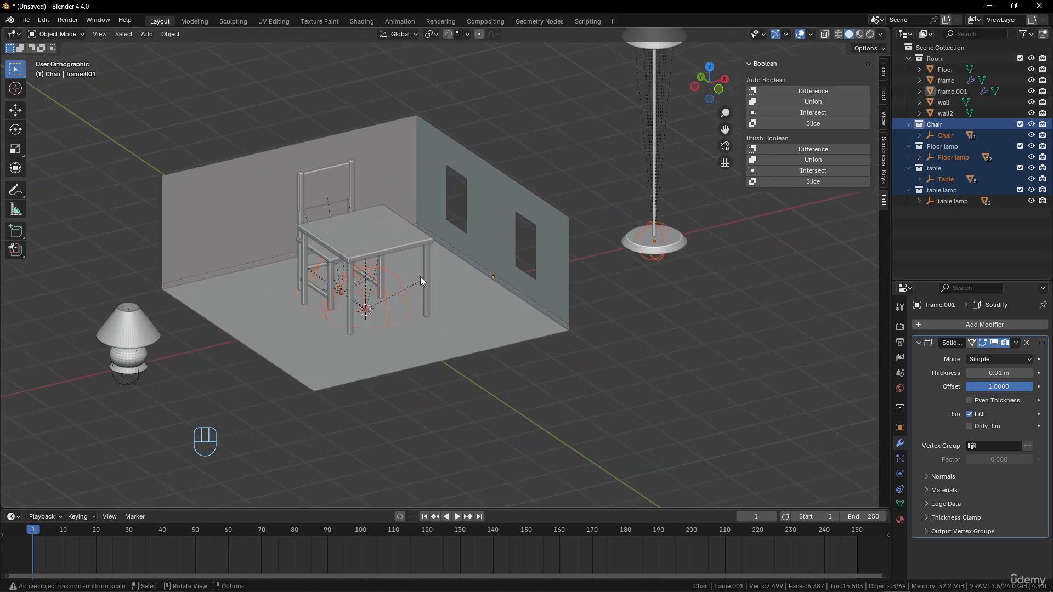
{"action": "middle_click_drag", "start_coordinate": [423, 252], "coordinate": [463, 249]}
{"action": "left_click", "coordinate": [419, 252]}
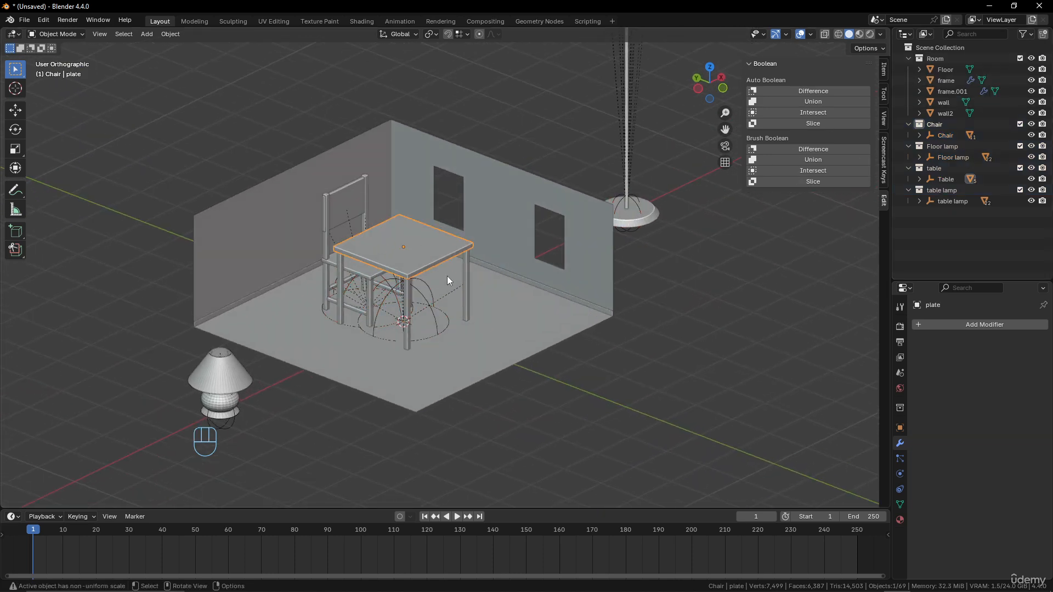
{"action": "left_click", "coordinate": [428, 300]}
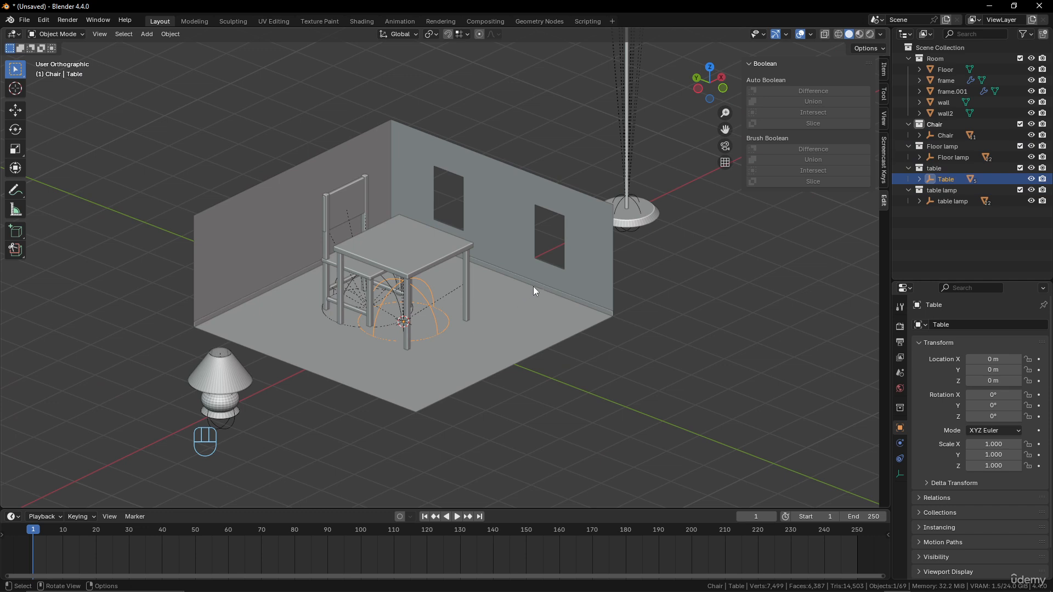
{"action": "key", "text": "s"}
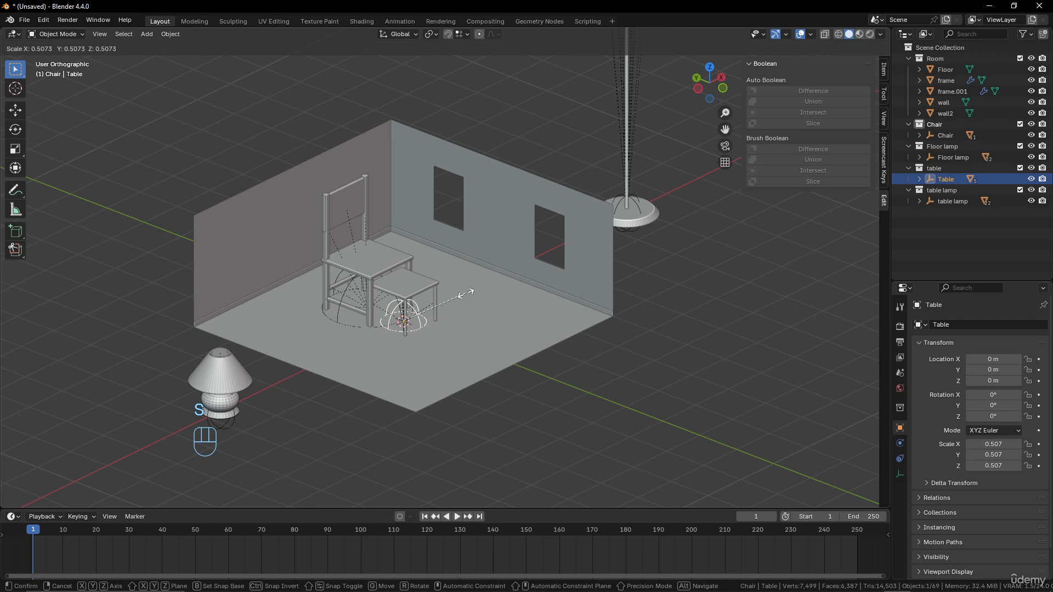
{"action": "right_click", "coordinate": [479, 299]}
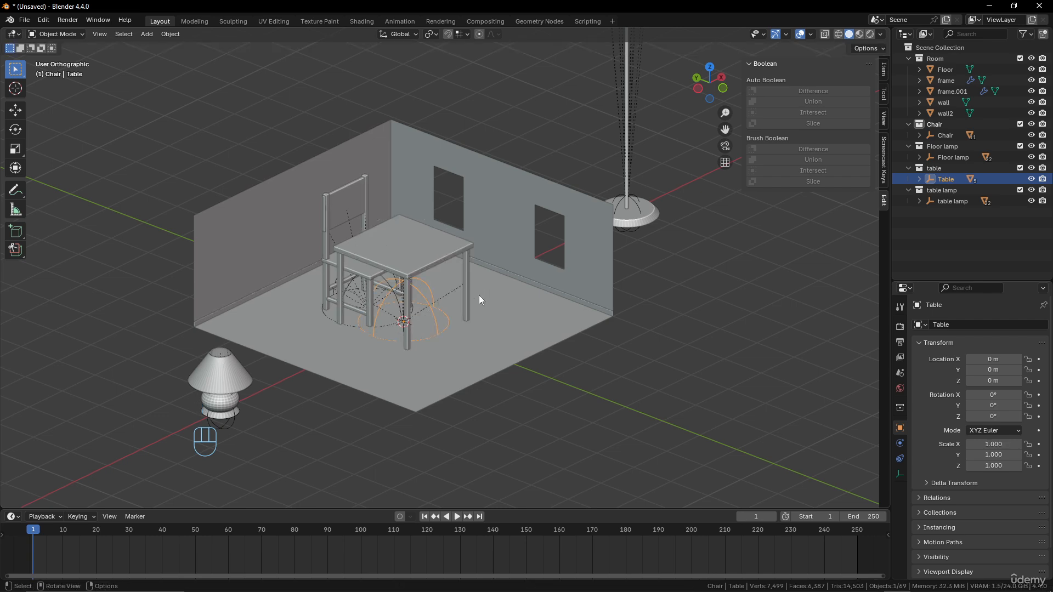
{"action": "key", "text": "KP_1"}
{"action": "scroll", "coordinate": [412, 299], "scroll_direction": "up", "scroll_amount": 3}
{"action": "middle_click_drag", "start_coordinate": [413, 298], "coordinate": [483, 323], "text": "shift"}
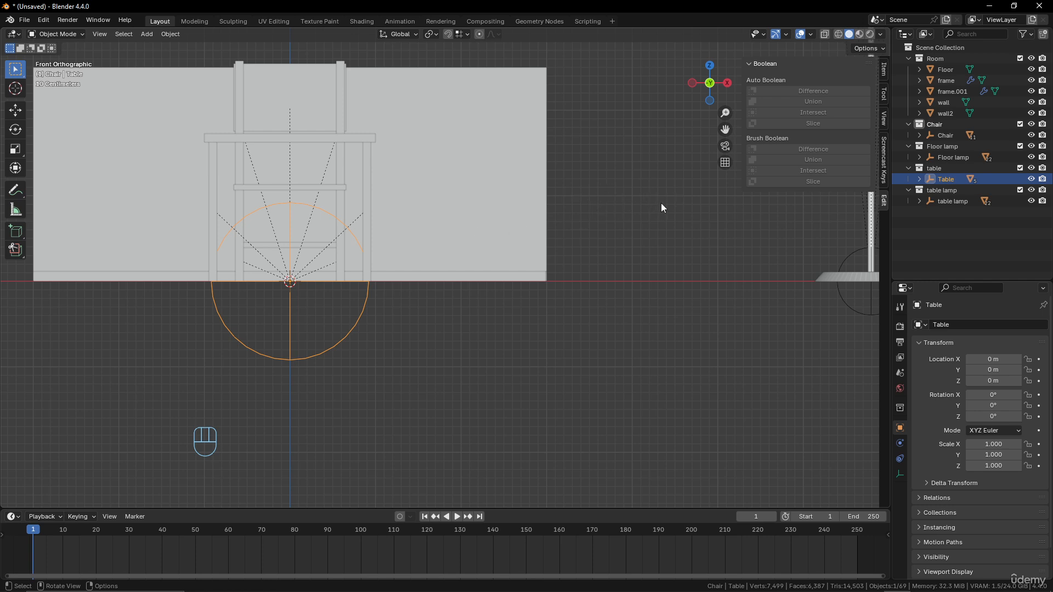
{"action": "key", "text": "s"}
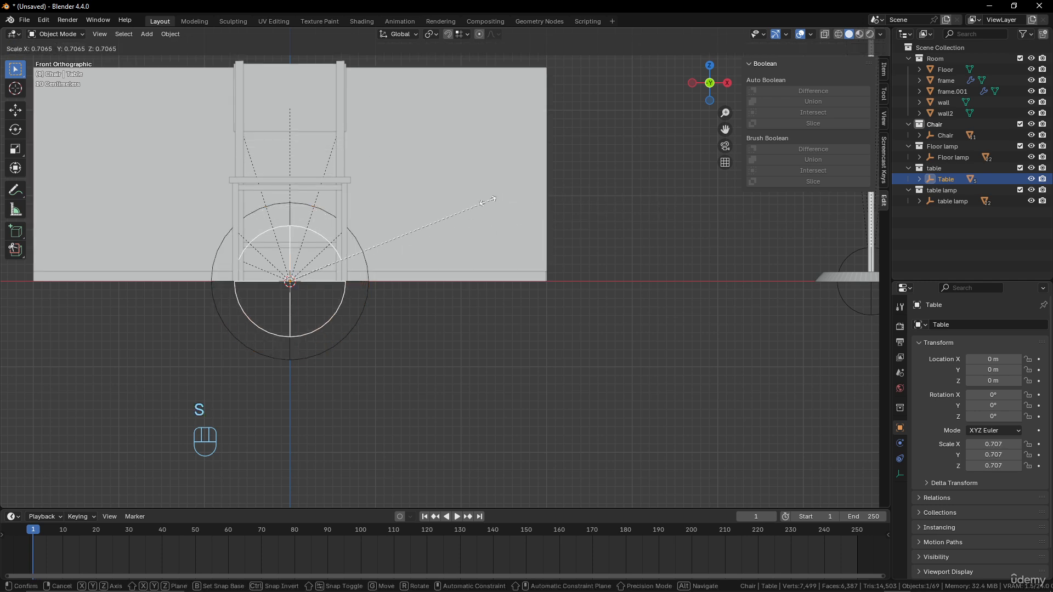
{"action": "left_click", "coordinate": [439, 209]}
Step: Examine the table's size against the chair and room in wireframe display, and return to solid shading
{"action": "key", "text": "z"}
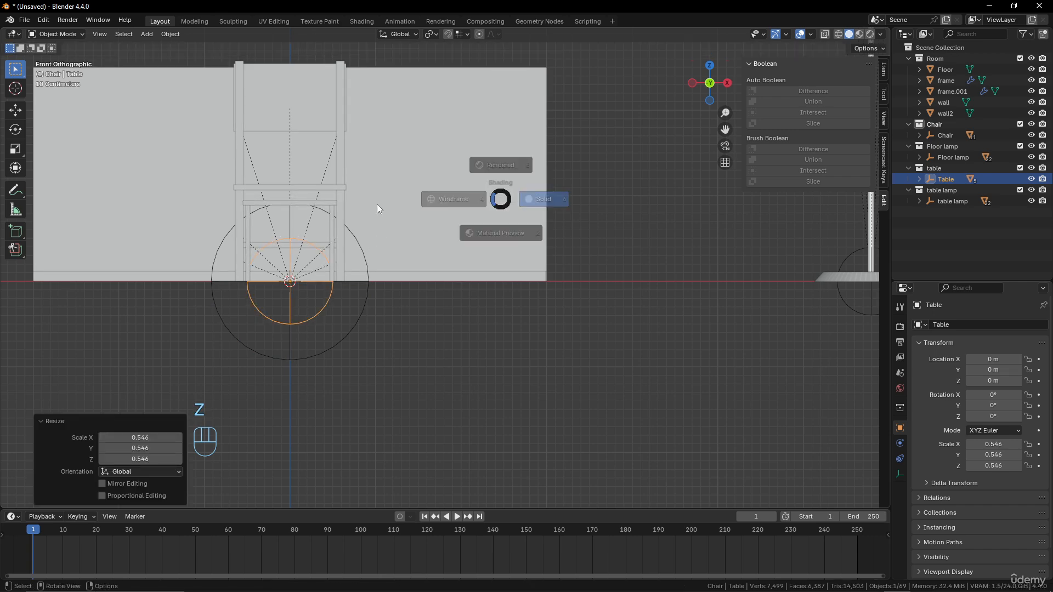
{"action": "left_click", "coordinate": [377, 204]}
{"action": "scroll", "coordinate": [294, 252], "scroll_direction": "up", "scroll_amount": 3}
{"action": "middle_click_drag", "start_coordinate": [299, 250], "coordinate": [460, 271], "text": "shift"}
{"action": "scroll", "coordinate": [415, 221], "scroll_direction": "down", "scroll_amount": 4}
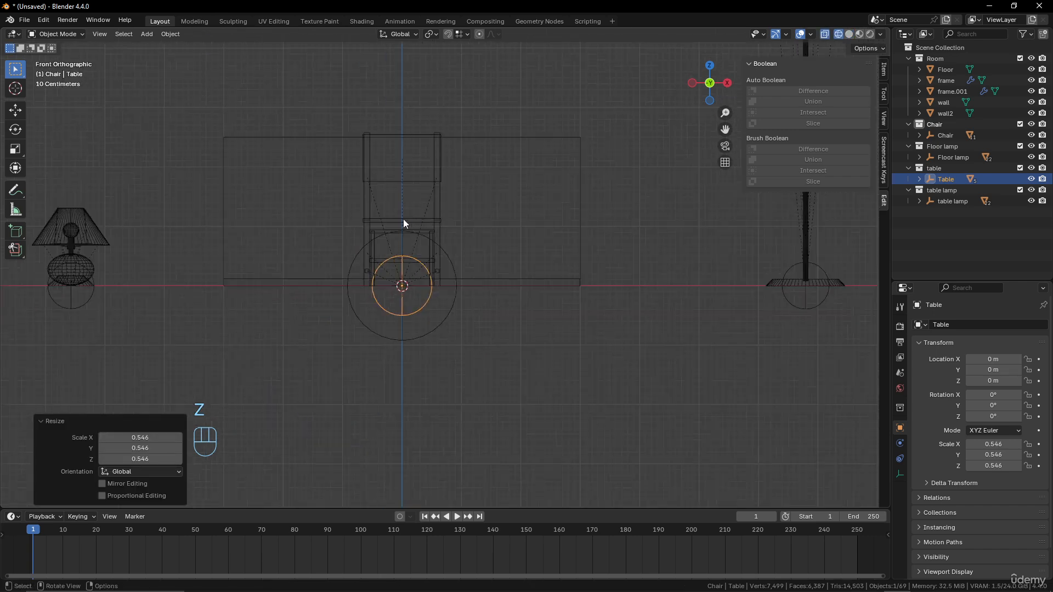
{"action": "middle_click_drag", "start_coordinate": [404, 222], "coordinate": [439, 260]}
{"action": "key", "text": "z"}
{"action": "left_click", "coordinate": [641, 269]}
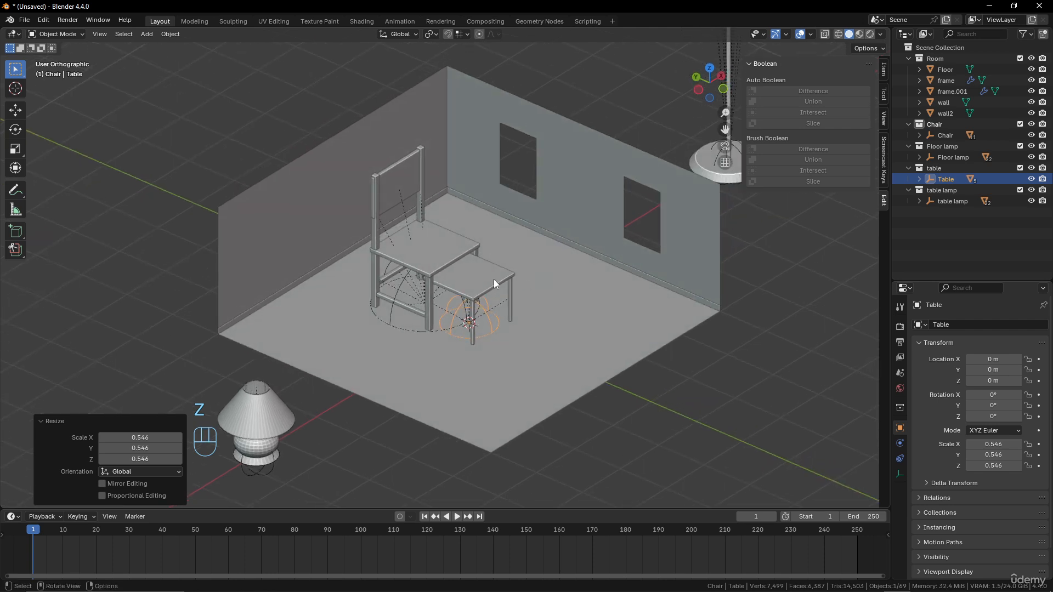
Step: Scale the chair down uniformly to about 0.534 through its parent empty
{"action": "left_click", "coordinate": [404, 285]}
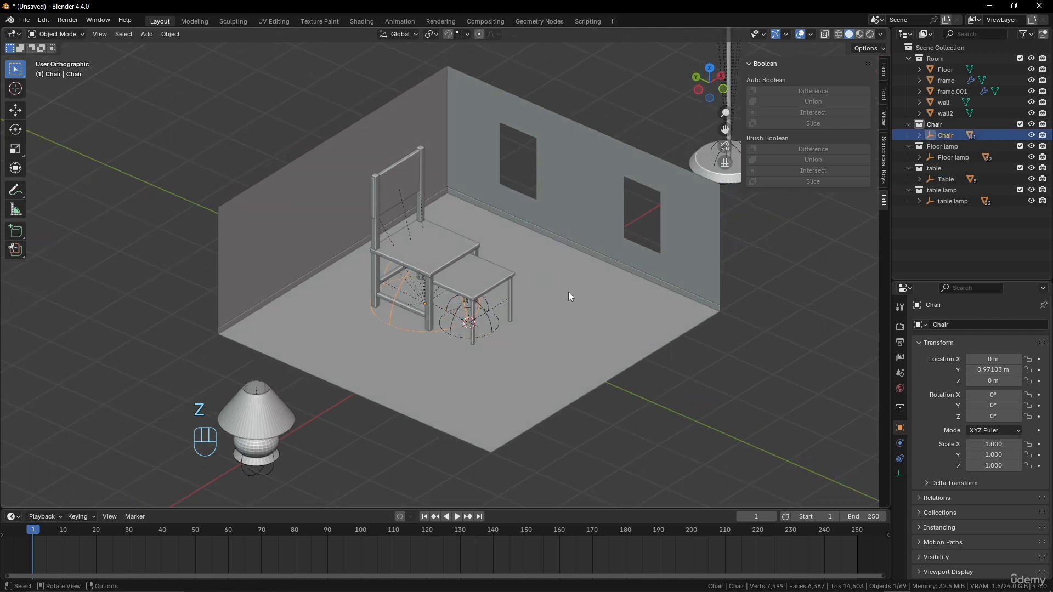
{"action": "key", "text": "s"}
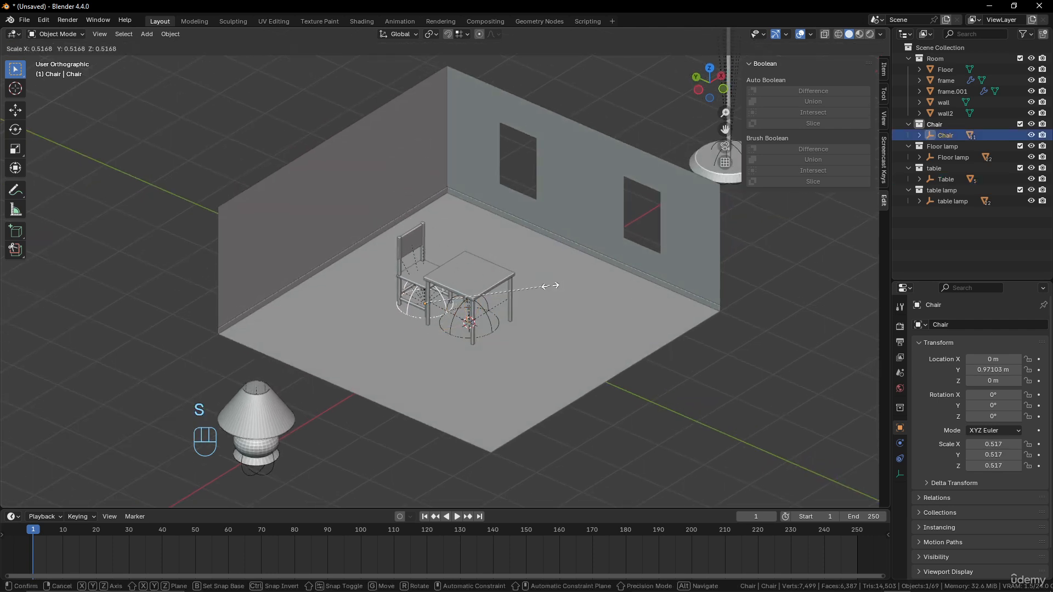
{"action": "left_click", "coordinate": [554, 286]}
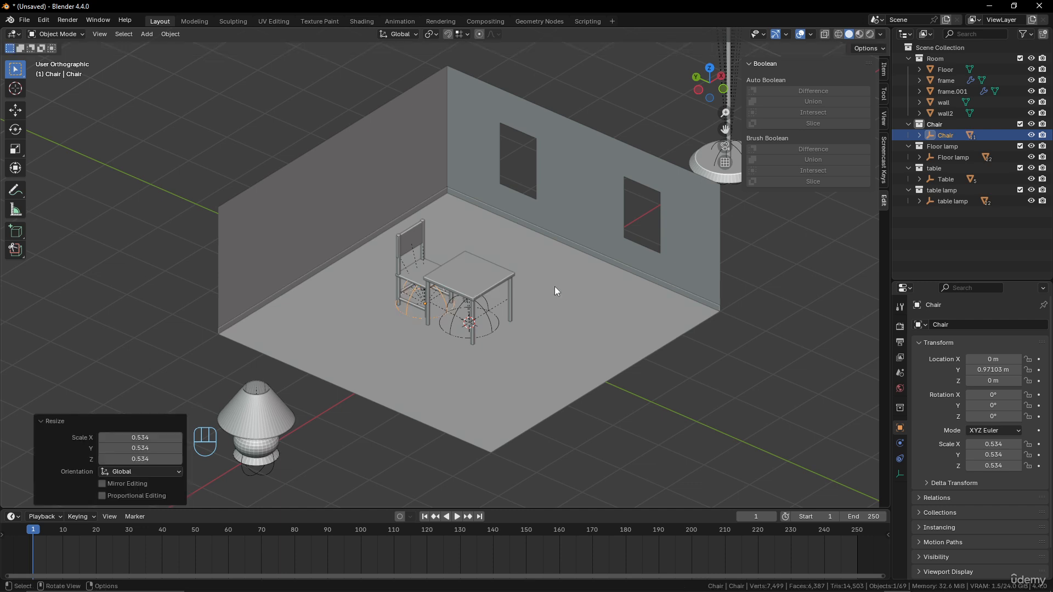
Step: Move the table and chair together about -0.3 m along Y and about 1.8 m along X towards the windowed wall
{"action": "middle_click_drag", "start_coordinate": [525, 321], "coordinate": [542, 329]}
{"action": "scroll", "coordinate": [542, 334], "scroll_direction": "up", "scroll_amount": 1}
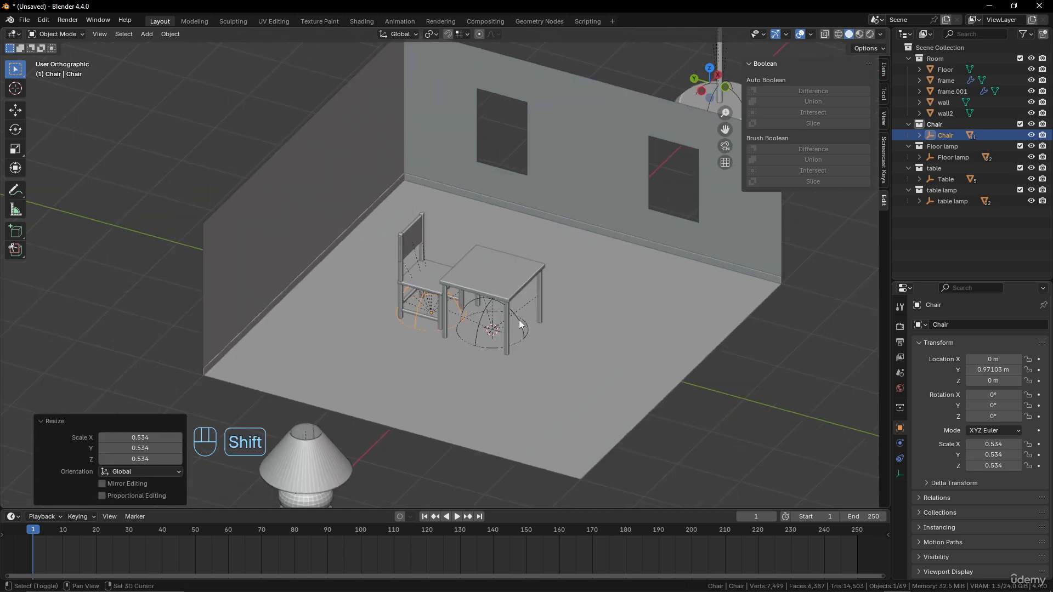
{"action": "left_click", "coordinate": [518, 320], "text": "shift"}
{"action": "key", "text": "g"}
{"action": "key", "text": "y"}
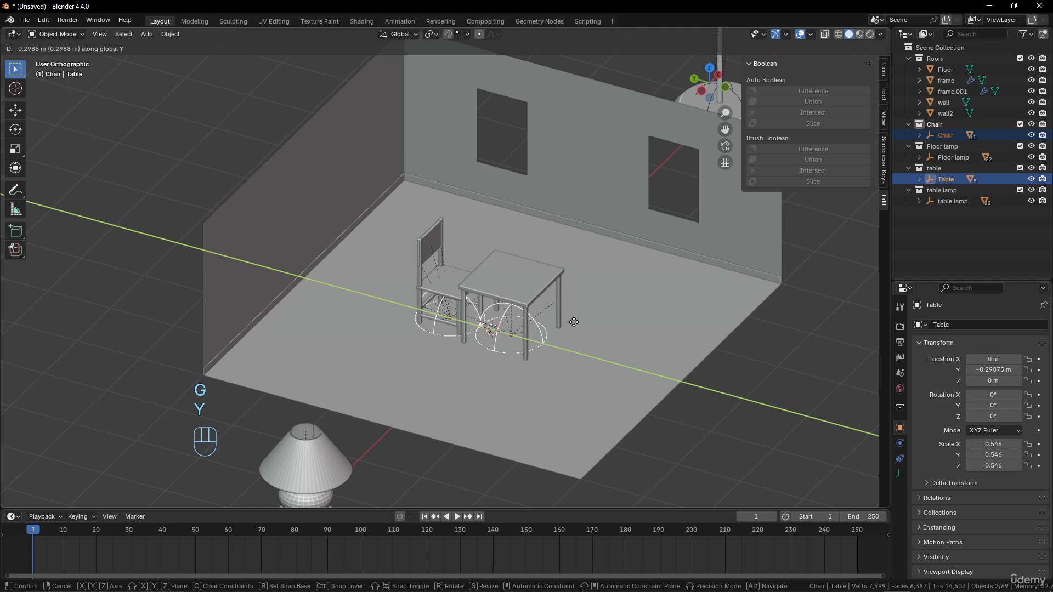
{"action": "left_click", "coordinate": [574, 324]}
{"action": "key", "text": "g"}
{"action": "key", "text": "y"}
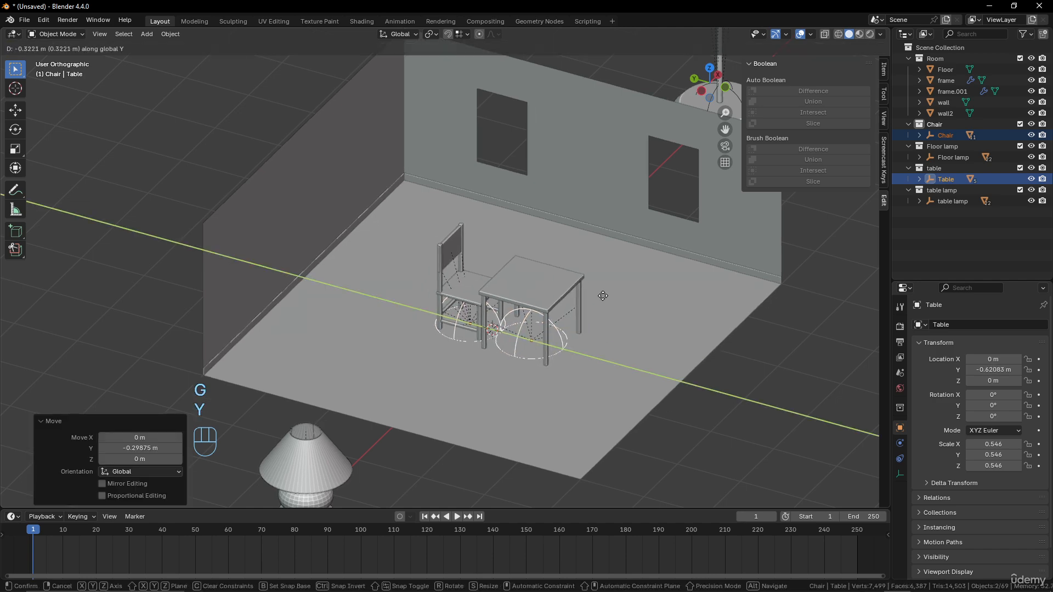
{"action": "key", "text": "x"}
{"action": "left_click", "coordinate": [597, 276]}
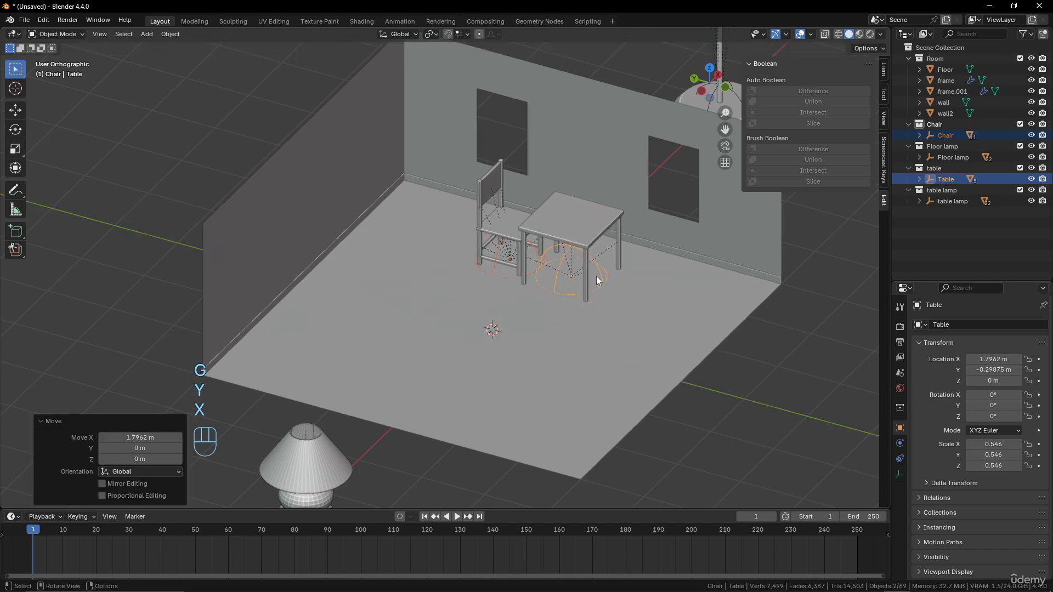
Step: Duplicate the chair with its whole hierarchy and place the copy about -1.885 m along Y, across the table
{"action": "middle_click_drag", "start_coordinate": [597, 275], "coordinate": [568, 297]}
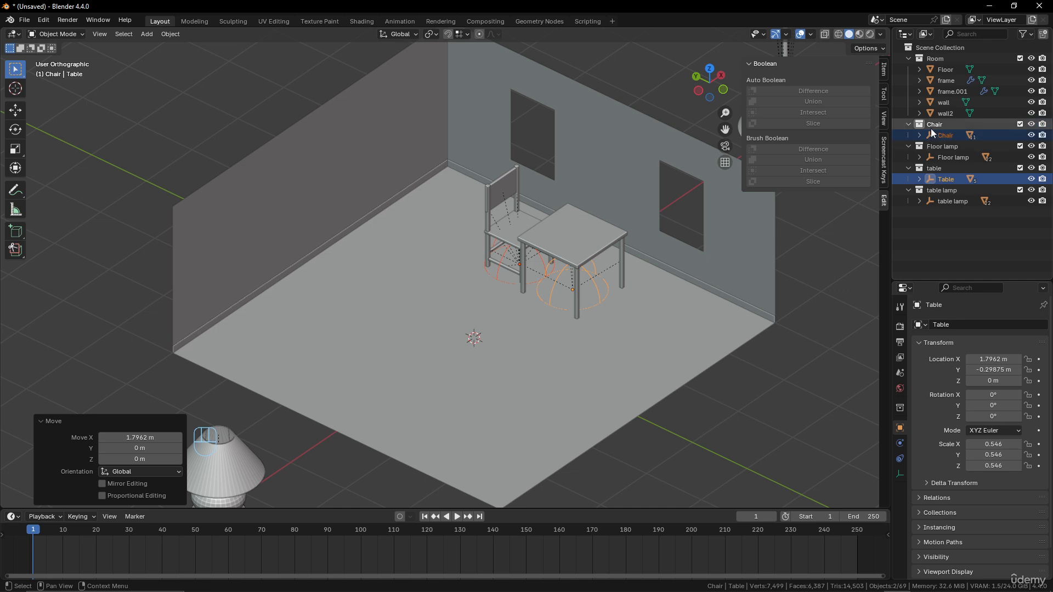
{"action": "left_click", "coordinate": [919, 136]}
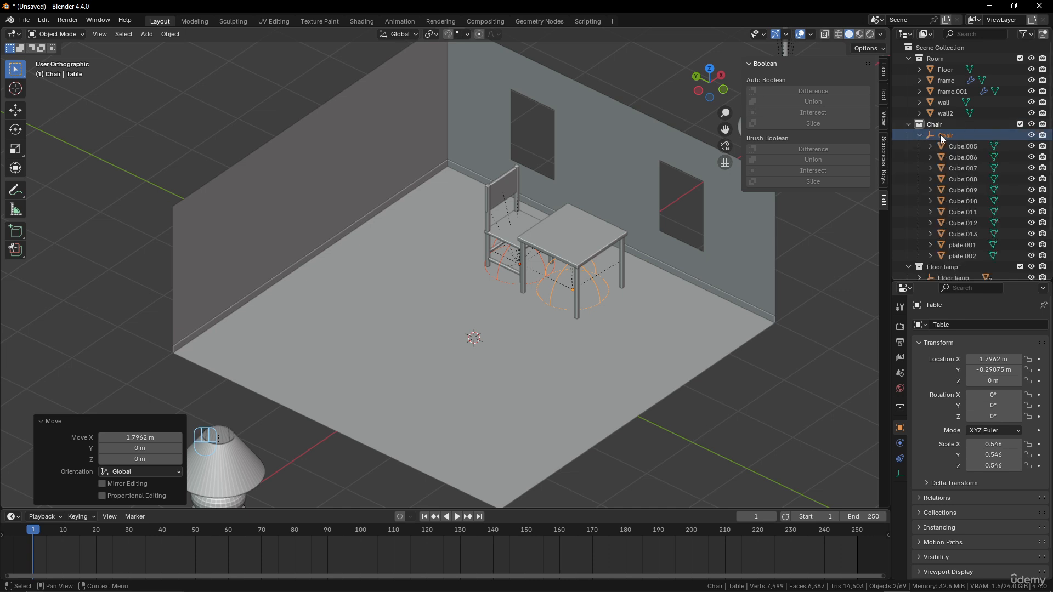
{"action": "left_click", "coordinate": [941, 136]}
{"action": "right_click", "coordinate": [942, 136]}
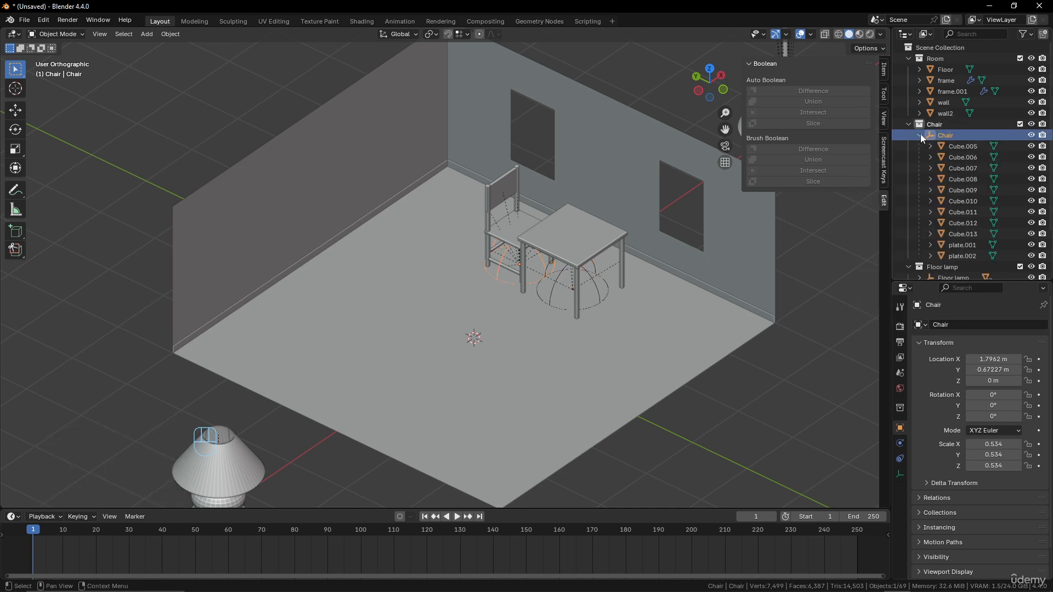
{"action": "left_click", "coordinate": [920, 135]}
{"action": "right_click", "coordinate": [946, 136]}
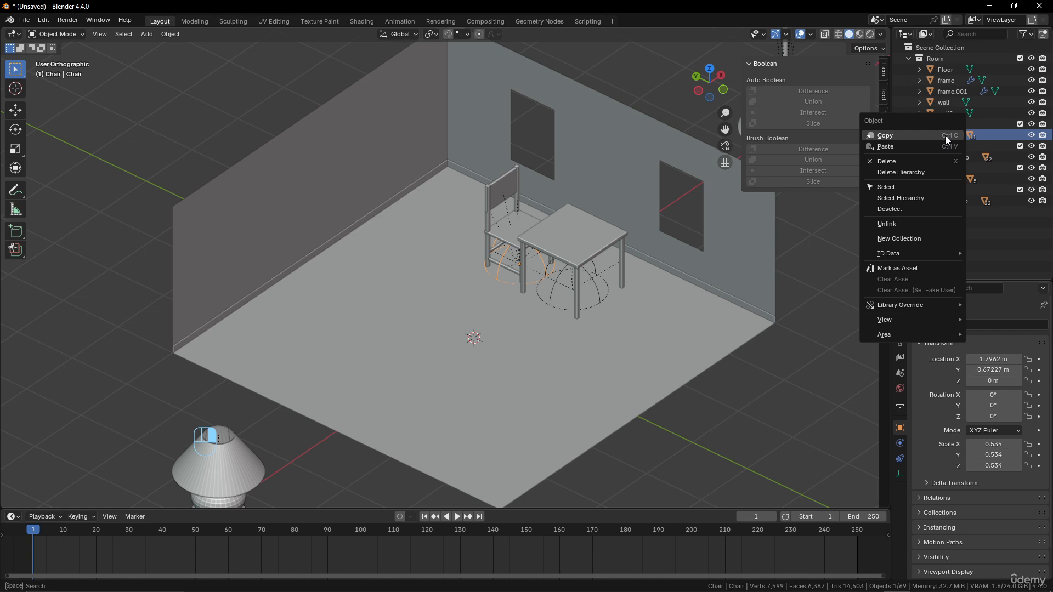
{"action": "left_click", "coordinate": [901, 199]}
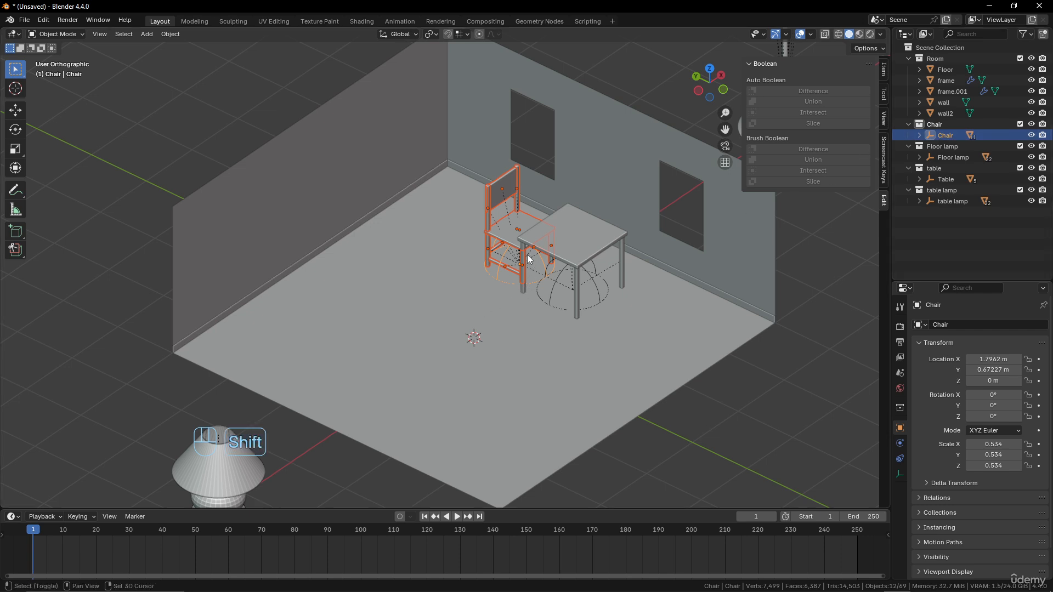
{"action": "key", "text": "shift+d"}
{"action": "key", "text": "x"}
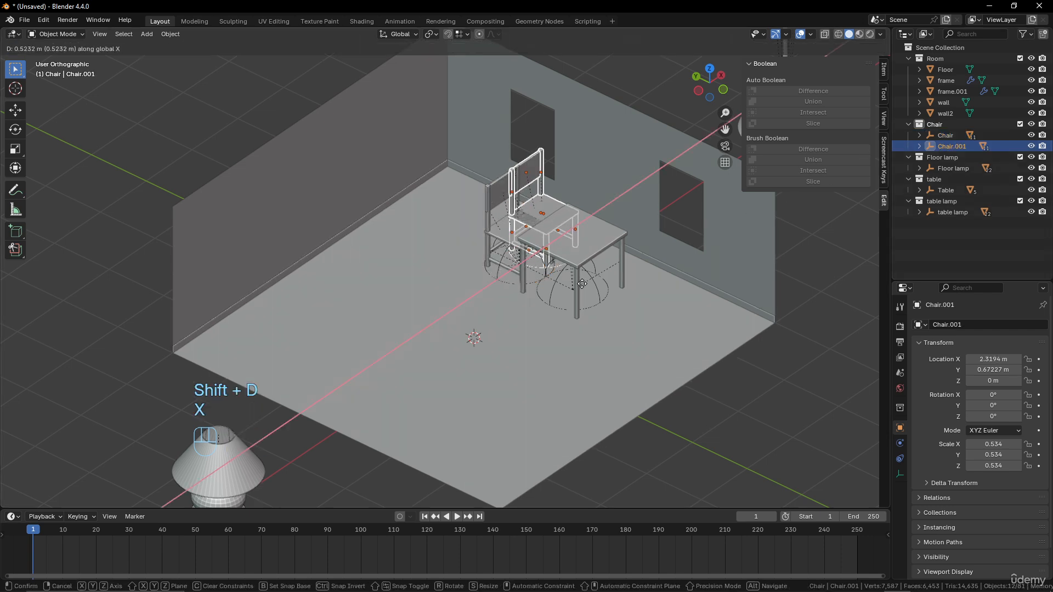
{"action": "key", "text": "y"}
{"action": "left_click", "coordinate": [623, 324]}
Step: Rotate the duplicated chair 90° about the Z axis twice so it faces the table
{"action": "key", "text": "r"}
{"action": "key", "text": "z"}
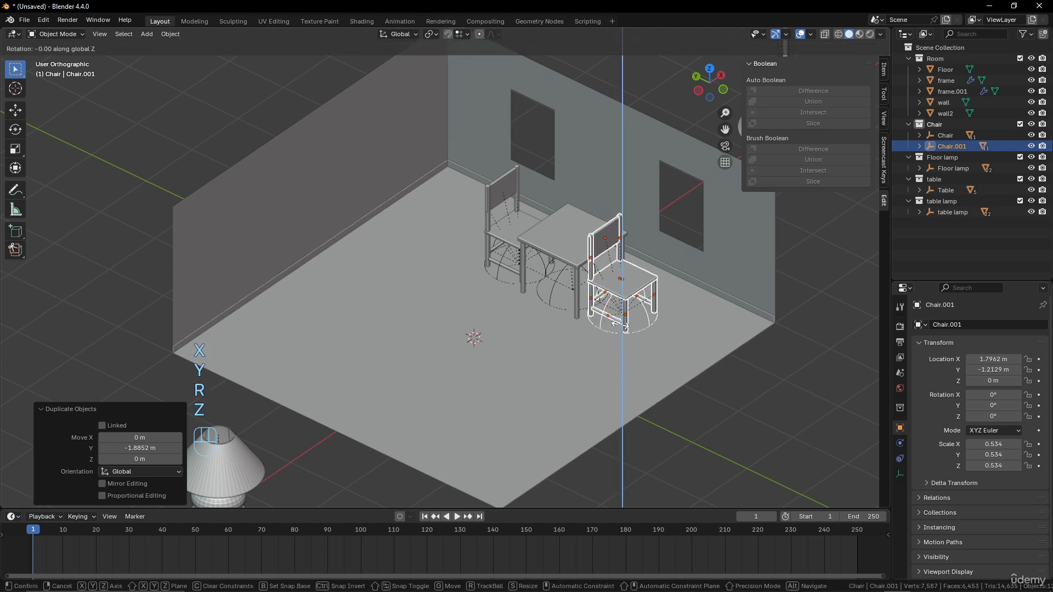
{"action": "key", "text": "KP_9"}
{"action": "key", "text": "KP_0"}
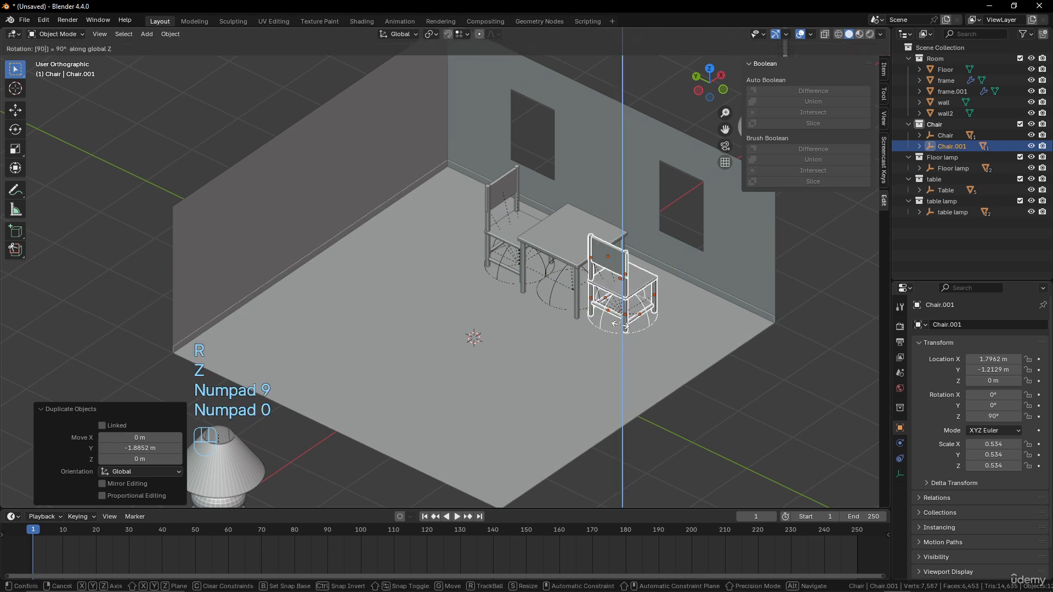
{"action": "left_click", "coordinate": [623, 324]}
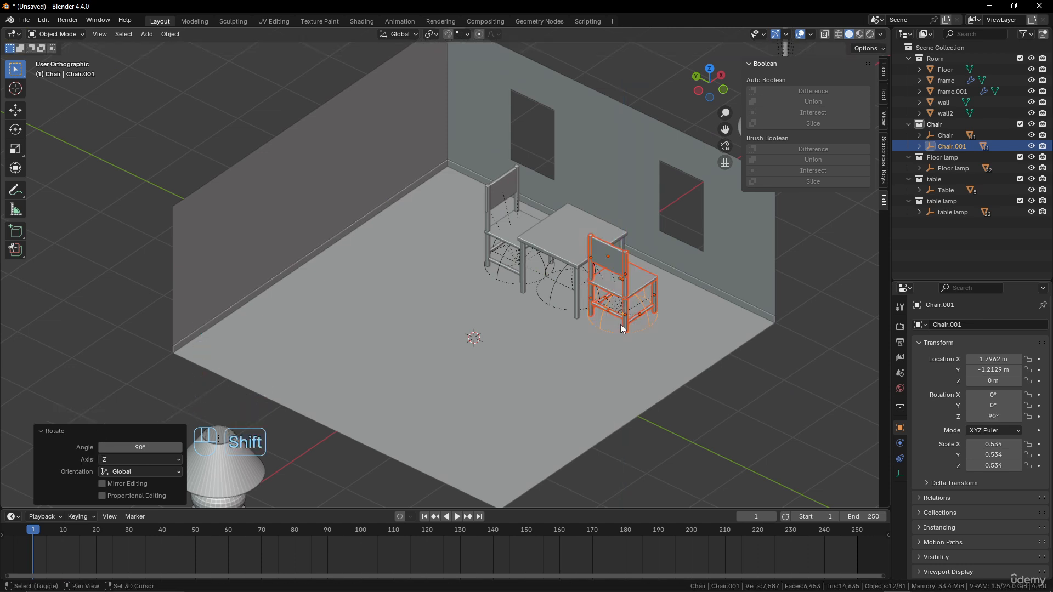
{"action": "key", "text": "shift+r"}
Step: Move the duplicated chair about 0.147 m along Y, closer to the table
{"action": "key", "text": "g"}
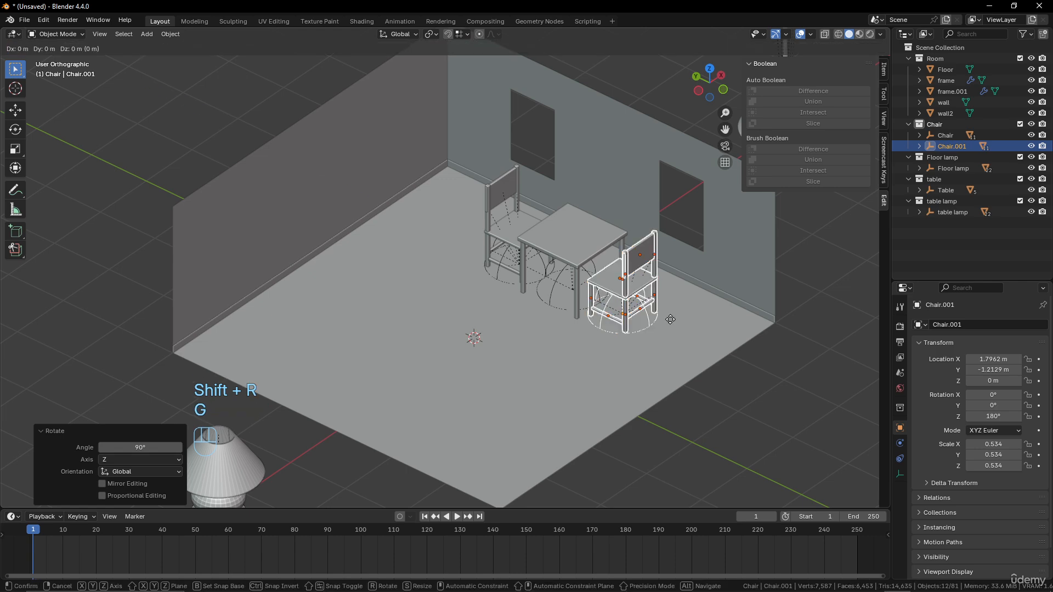
{"action": "key", "text": "y"}
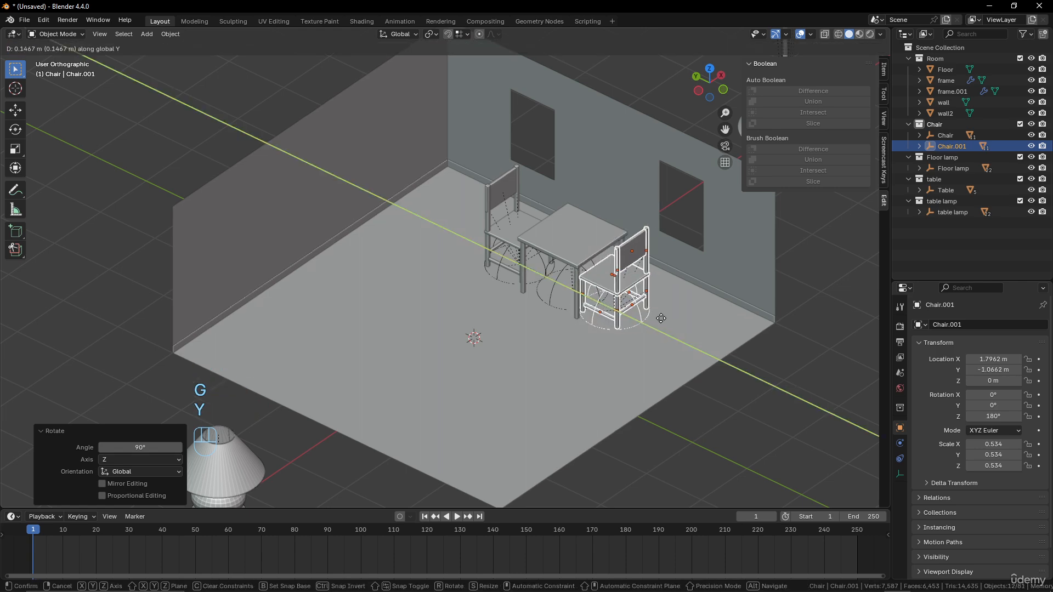
{"action": "left_click", "coordinate": [663, 322]}
Step: With the table lamp's parent empty selected, enable snapping with Face Project as the snap target for individual elements
{"action": "middle_click_drag", "start_coordinate": [529, 322], "coordinate": [497, 318]}
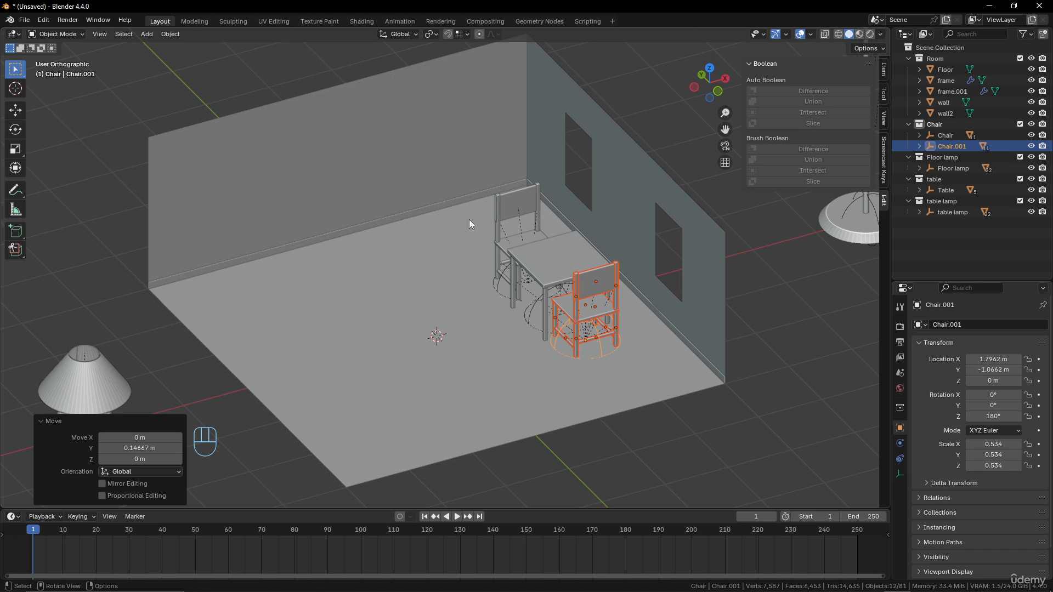
{"action": "middle_click_drag", "start_coordinate": [469, 220], "coordinate": [462, 216]}
{"action": "key", "text": "shift+a"}
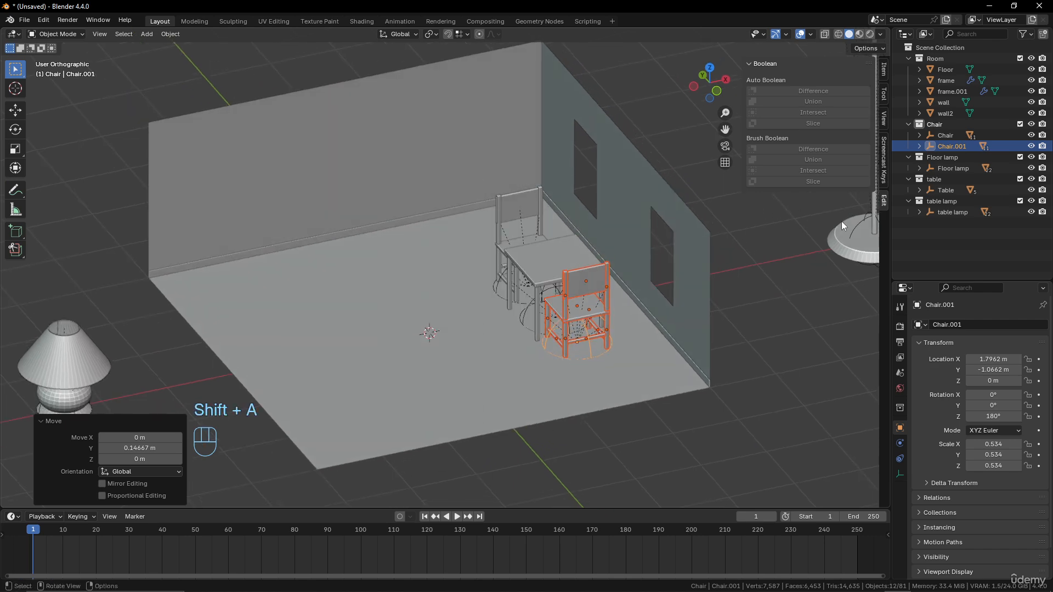
{"action": "scroll", "coordinate": [420, 278], "scroll_direction": "down", "scroll_amount": 3}
{"action": "scroll", "coordinate": [427, 272], "scroll_direction": "up", "scroll_amount": 1}
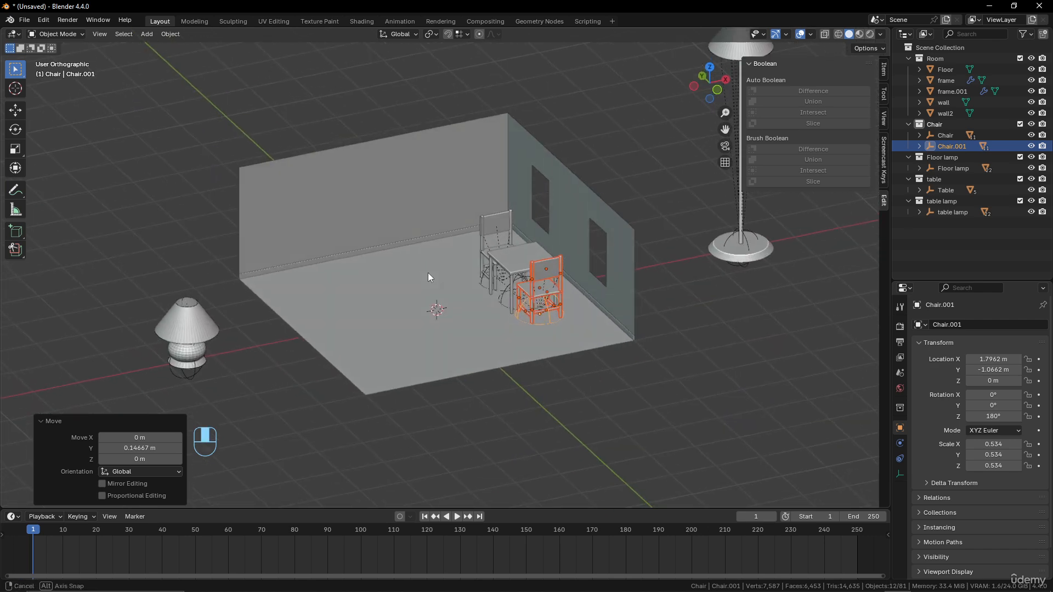
{"action": "left_click", "coordinate": [190, 374]}
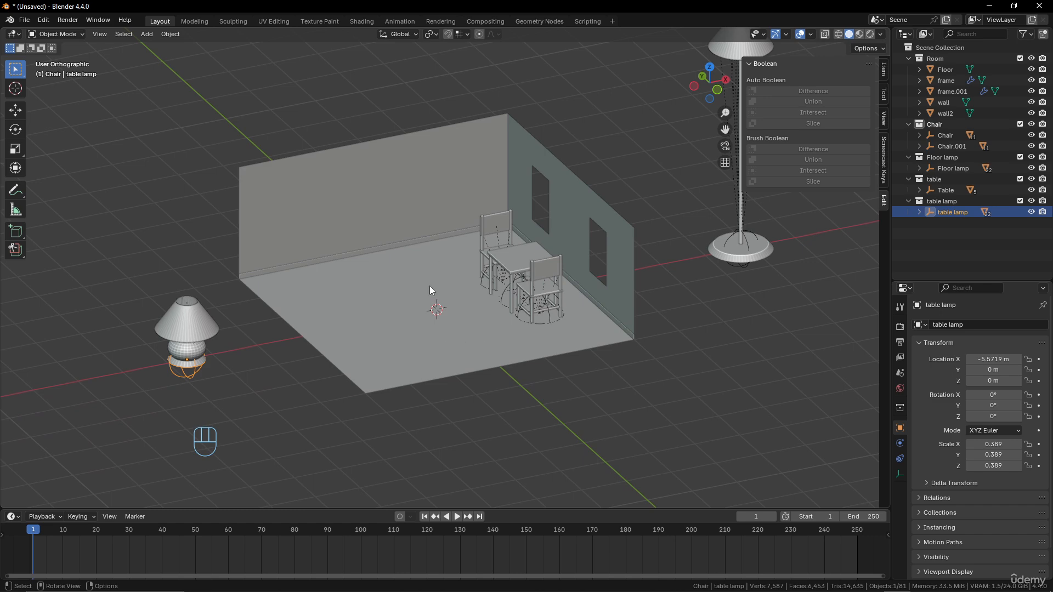
{"action": "left_click", "coordinate": [448, 34]}
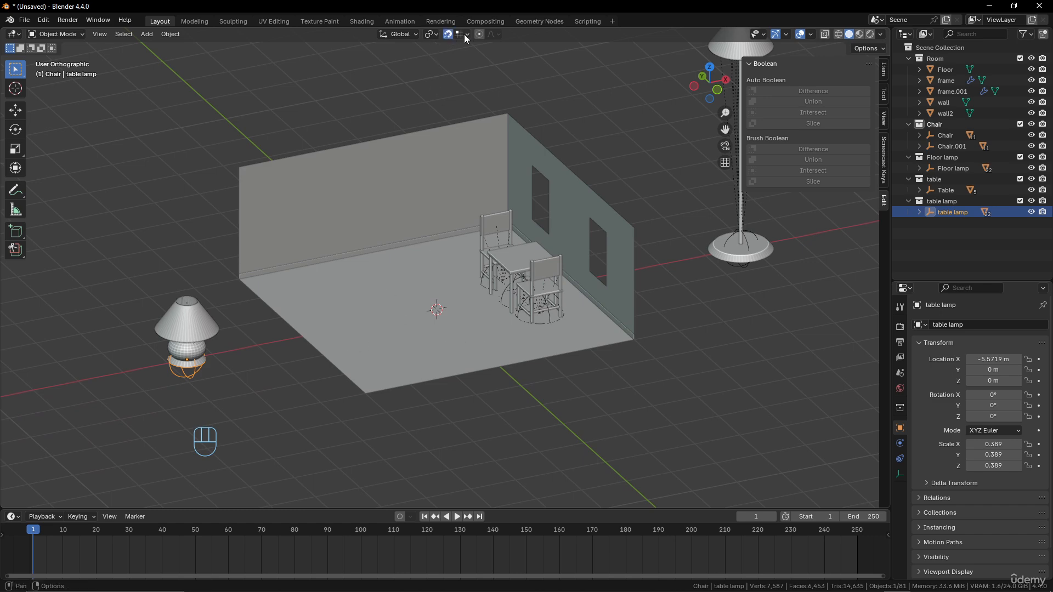
{"action": "left_click", "coordinate": [467, 34]}
{"action": "left_click", "coordinate": [426, 192]}
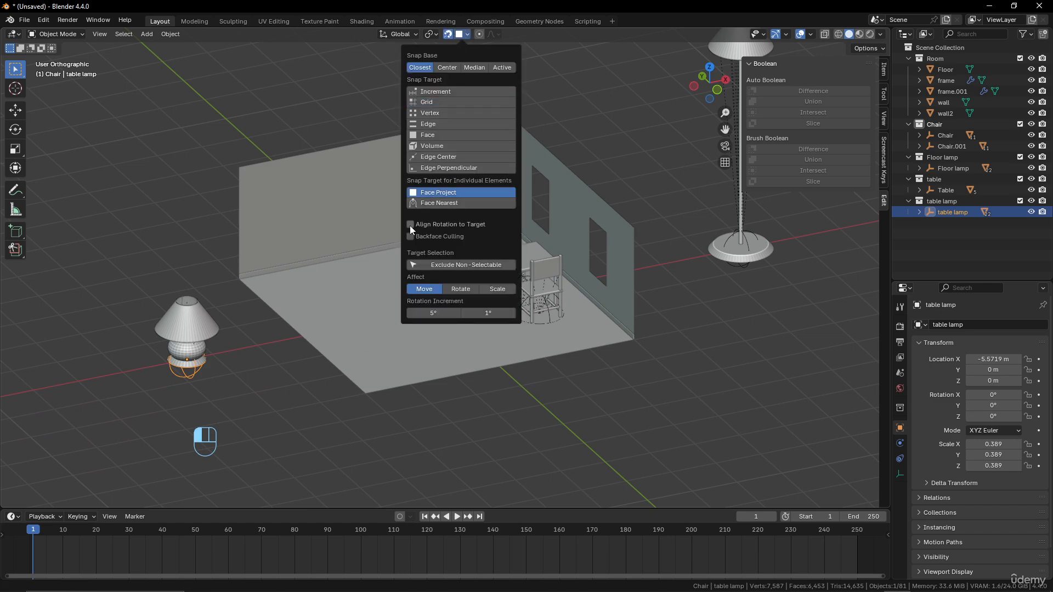
Step: Move the table lamp into the room and snap it onto the tabletop
{"action": "middle_click_drag", "start_coordinate": [449, 350], "coordinate": [346, 316]}
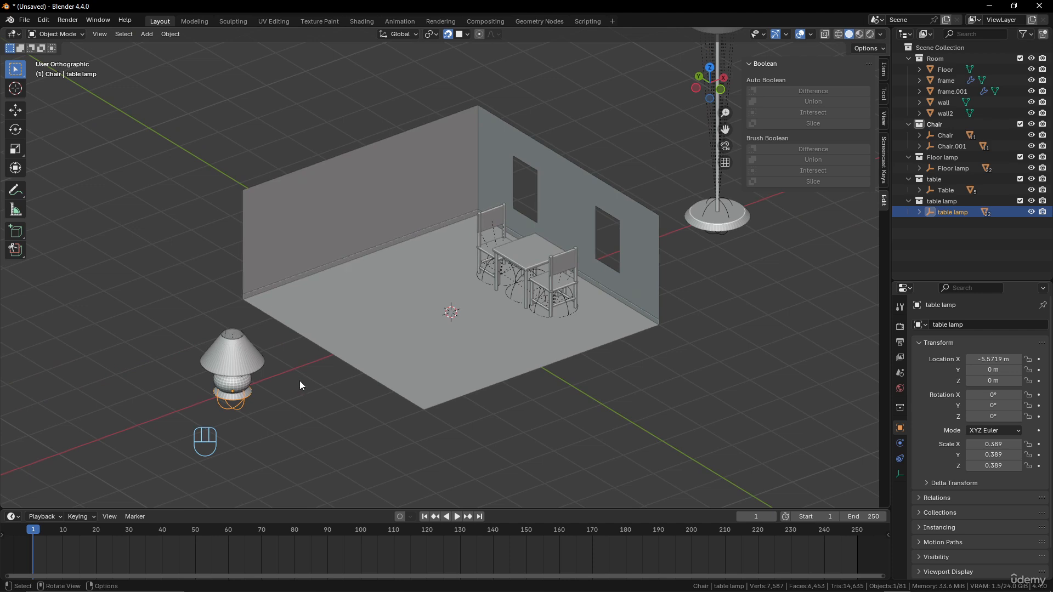
{"action": "key", "text": "g"}
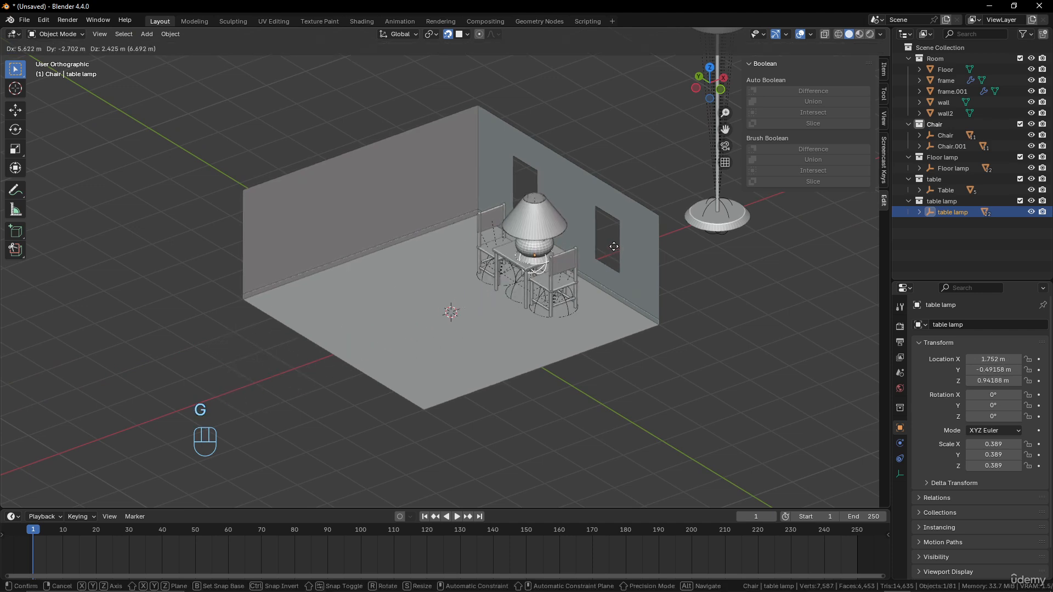
{"action": "left_click", "coordinate": [623, 273]}
Step: Scale the table lamp down uniformly by about 0.355 to suit the table
{"action": "key", "text": "s"}
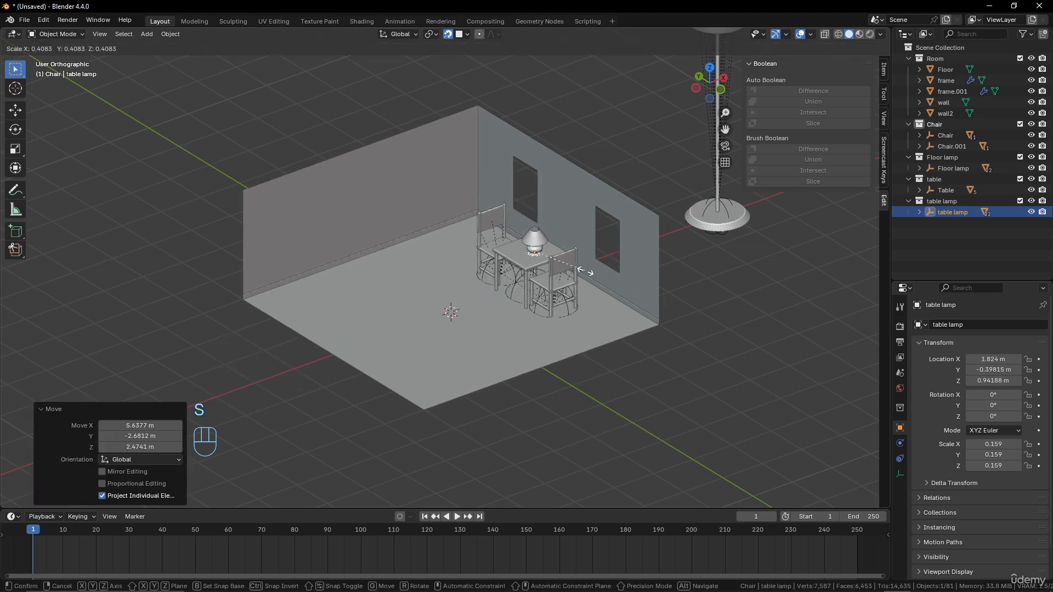
{"action": "left_click", "coordinate": [577, 269]}
{"action": "scroll", "coordinate": [598, 294], "scroll_direction": "up", "scroll_amount": 3}
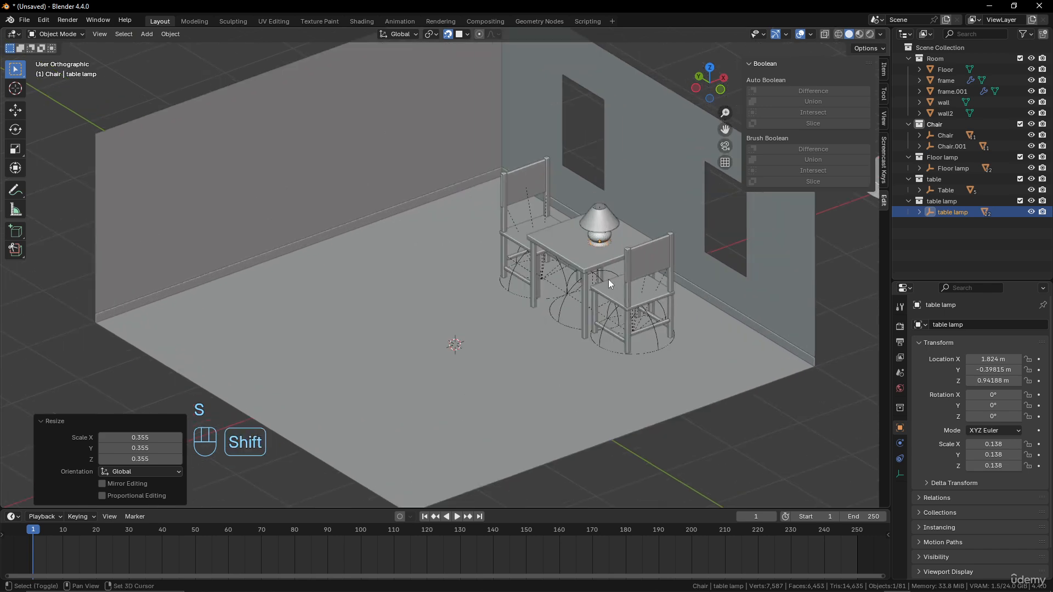
{"action": "middle_click_drag", "start_coordinate": [607, 278], "coordinate": [488, 294], "text": "shift"}
{"action": "key", "text": "g"}
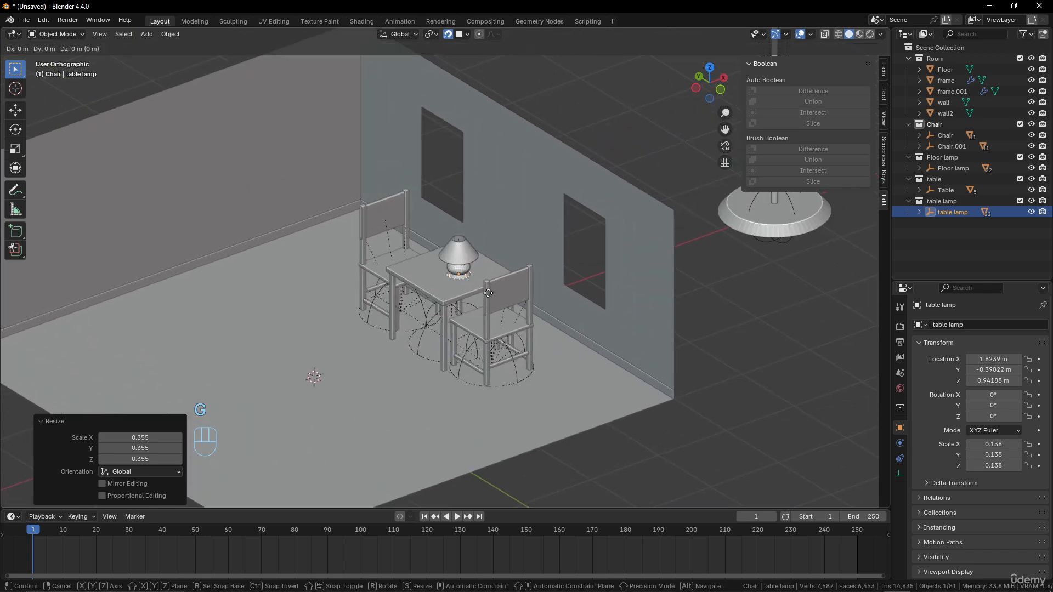
{"action": "key", "text": "y"}
{"action": "right_click", "coordinate": [485, 290]}
Step: Move the table lamp across the tabletop towards the windowed wall, to about X 2.10 m and Y -0.30 m
{"action": "middle_click_drag", "start_coordinate": [486, 291], "coordinate": [511, 305]}
{"action": "key", "text": "g"}
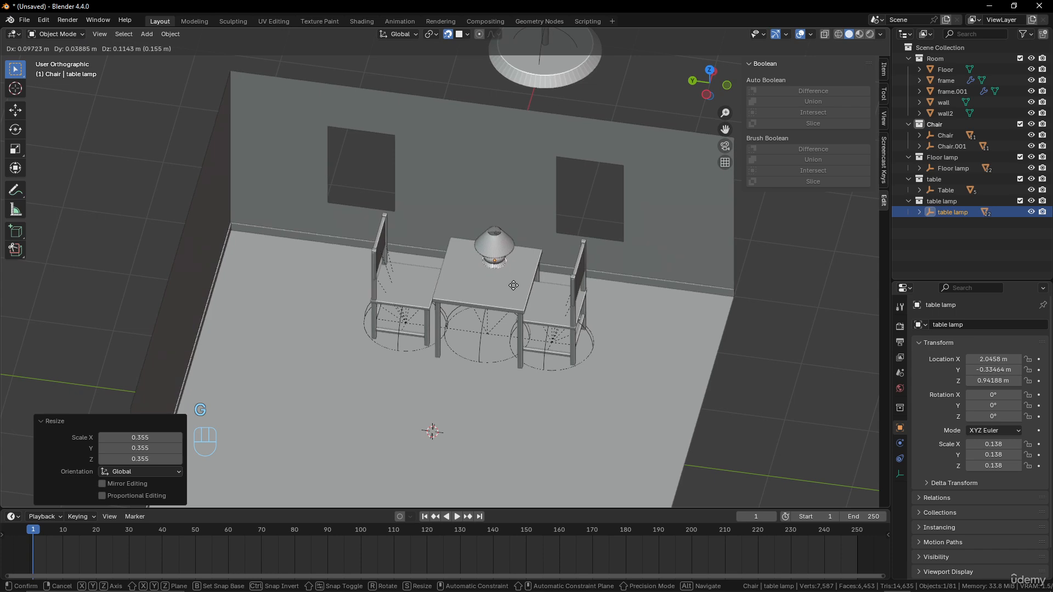
{"action": "left_click", "coordinate": [512, 281]}
Step: Move the floor lamp by its parent empty onto the room floor near the corner, at about X 2.12 m and Y 2.13 m
{"action": "scroll", "coordinate": [515, 301], "scroll_direction": "down", "scroll_amount": 5}
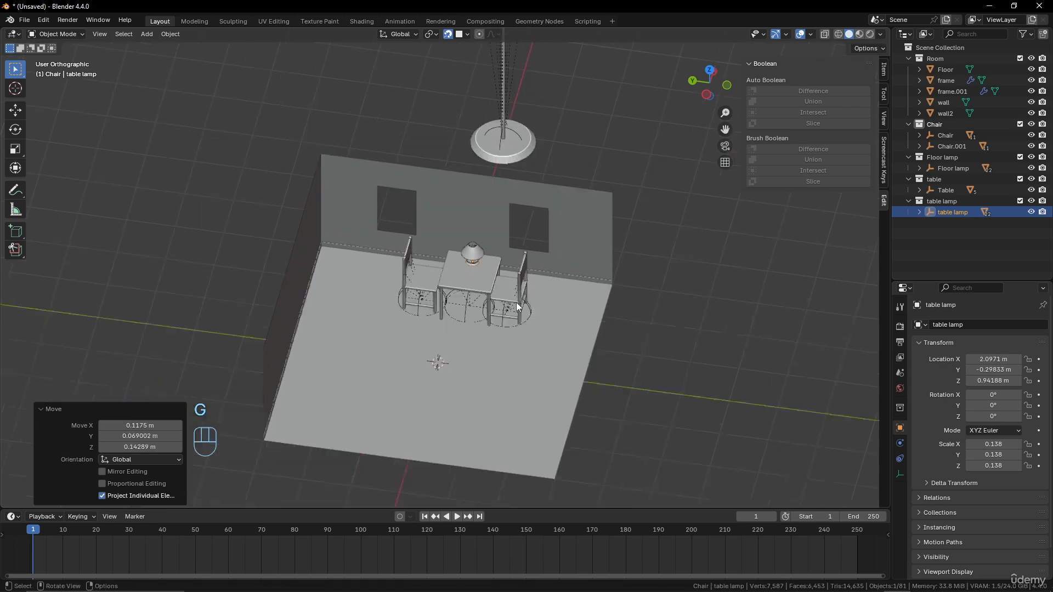
{"action": "mouse_move", "coordinate": [526, 241]}
{"action": "middle_mouse_down"}
{"action": "mouse_move", "coordinate": [544, 223]}
{"action": "mouse_move", "coordinate": [521, 233]}
{"action": "middle_mouse_up"}
{"action": "left_click", "coordinate": [527, 219]}
{"action": "key", "text": "g"}
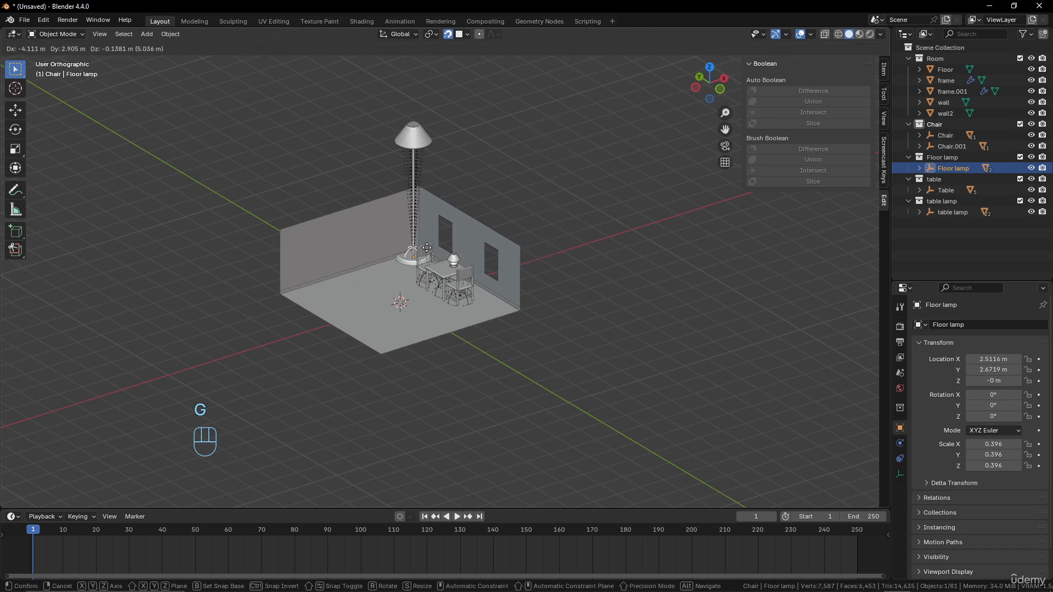
{"action": "left_click", "coordinate": [427, 256]}
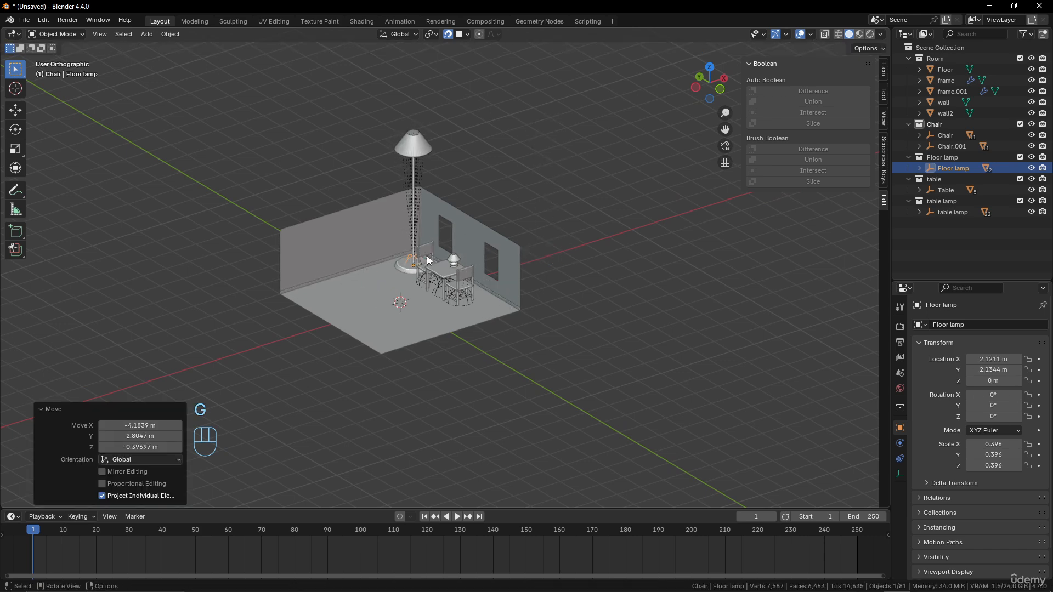
Step: Scale the floor lamp down uniformly by about 0.412 to fit the room height
{"action": "key", "text": "s"}
{"action": "left_click", "coordinate": [463, 240]}
{"action": "scroll", "coordinate": [462, 293], "scroll_direction": "up", "scroll_amount": 5}
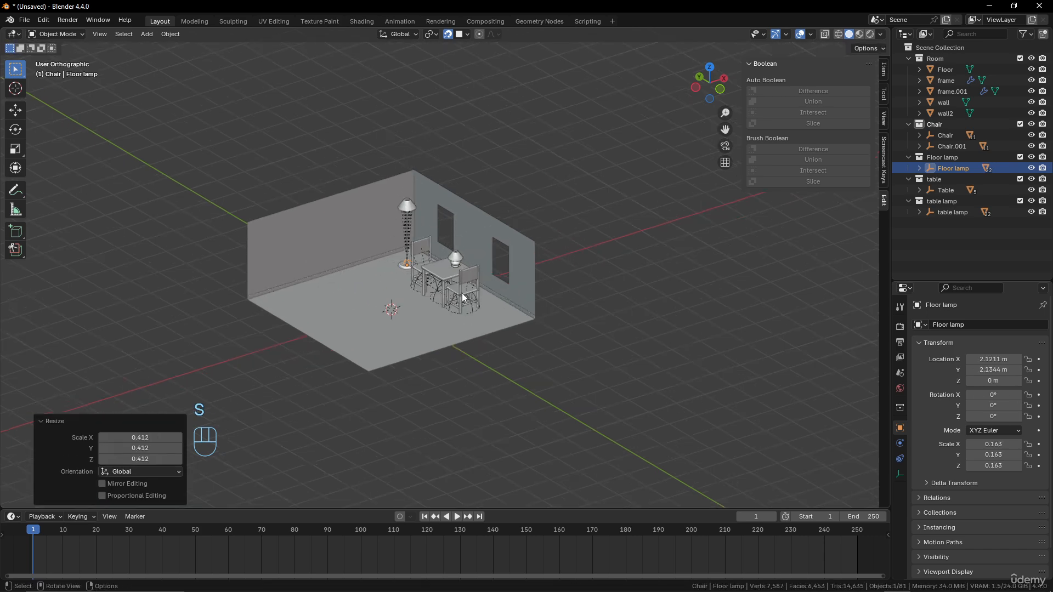
{"action": "middle_click_drag", "start_coordinate": [458, 249], "coordinate": [468, 278], "text": "shift"}
{"action": "scroll", "coordinate": [522, 263], "scroll_direction": "up", "scroll_amount": 2}
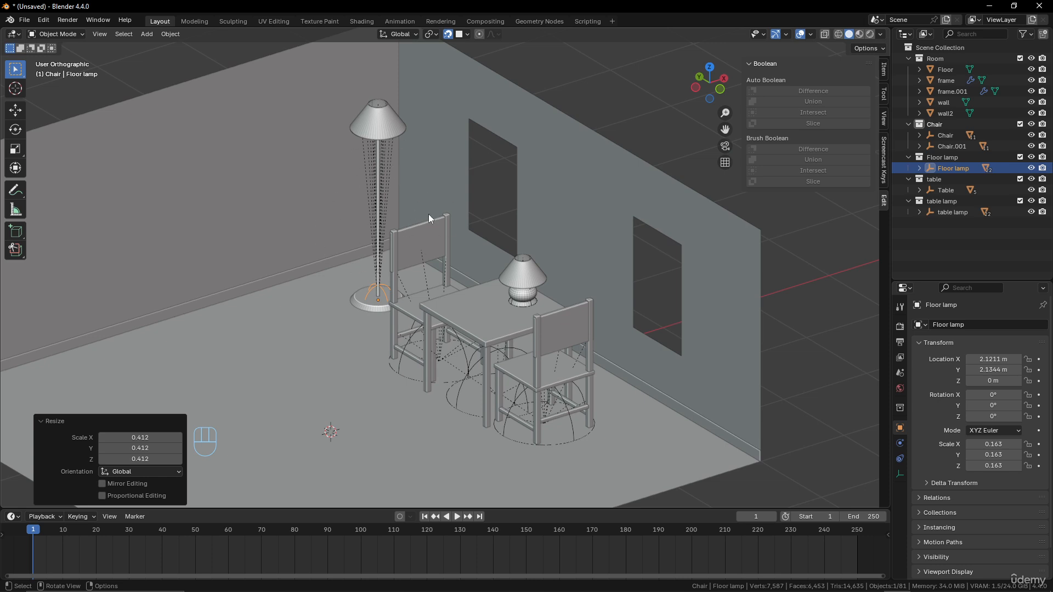
Step: Hide the relationship lines in the viewport overlays and review the furnished room
{"action": "left_click", "coordinate": [810, 34]}
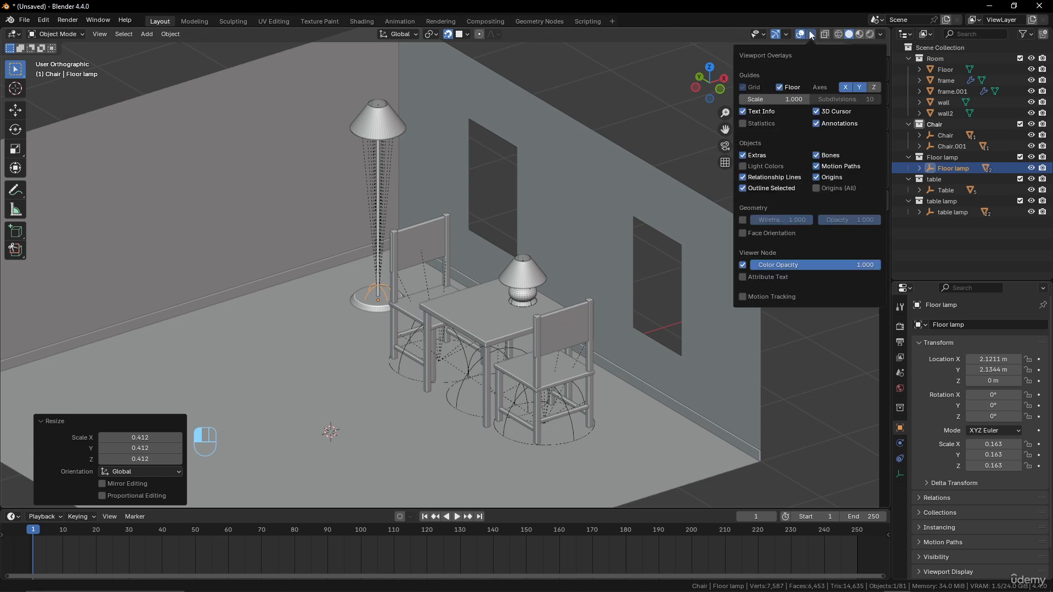
{"action": "left_click", "coordinate": [743, 176]}
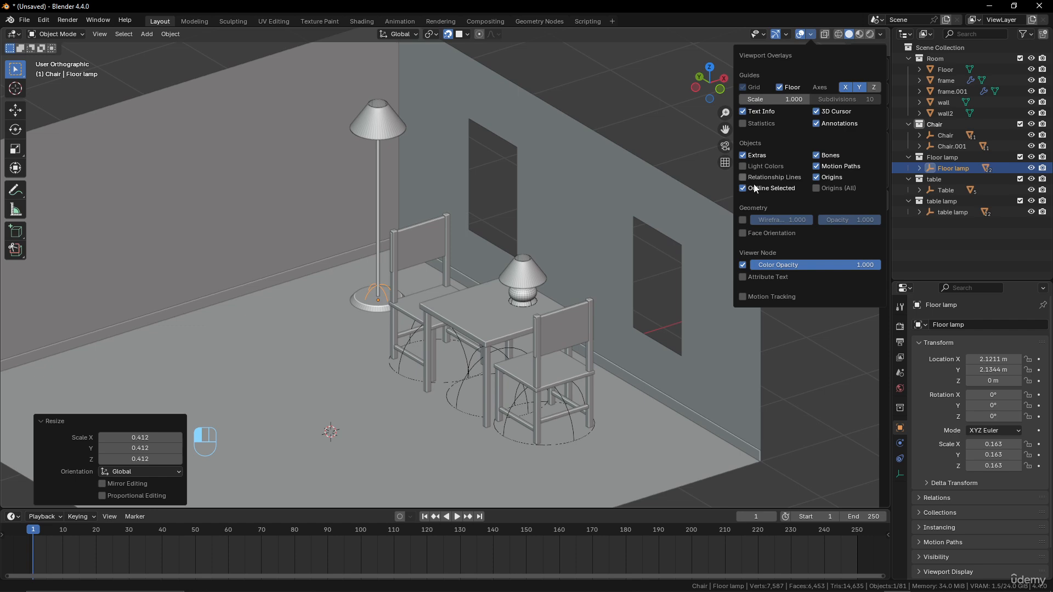
{"action": "scroll", "coordinate": [406, 285], "scroll_direction": "down", "scroll_amount": 5}
{"action": "scroll", "coordinate": [442, 291], "scroll_direction": "up", "scroll_amount": 3}
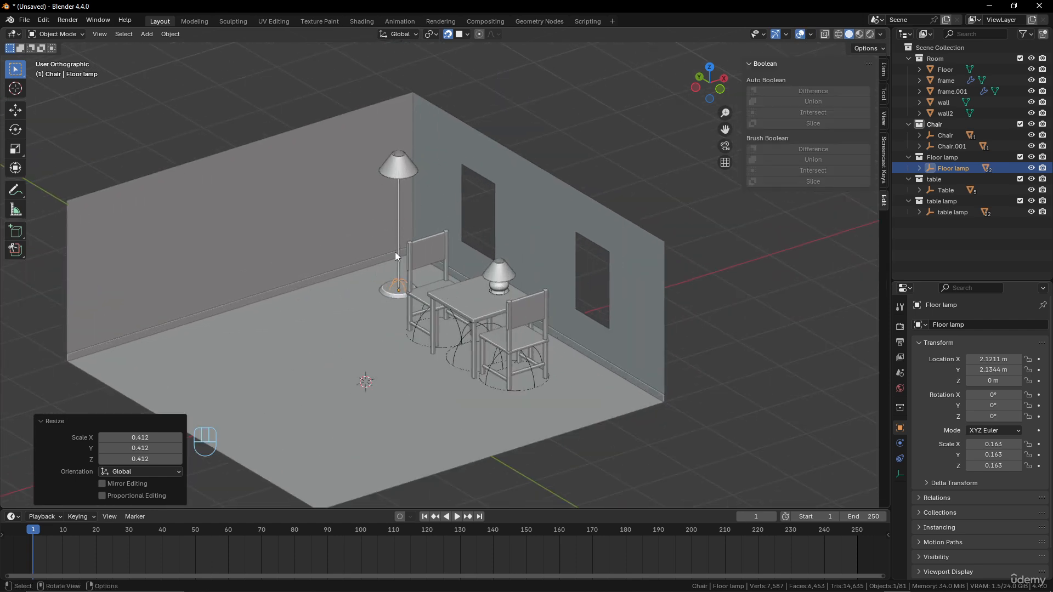
{"action": "scroll", "coordinate": [437, 228], "scroll_direction": "down", "scroll_amount": 2}
{"action": "scroll", "coordinate": [367, 250], "scroll_direction": "up", "scroll_amount": 2}
{"action": "middle_click_drag", "start_coordinate": [437, 236], "coordinate": [458, 184]}
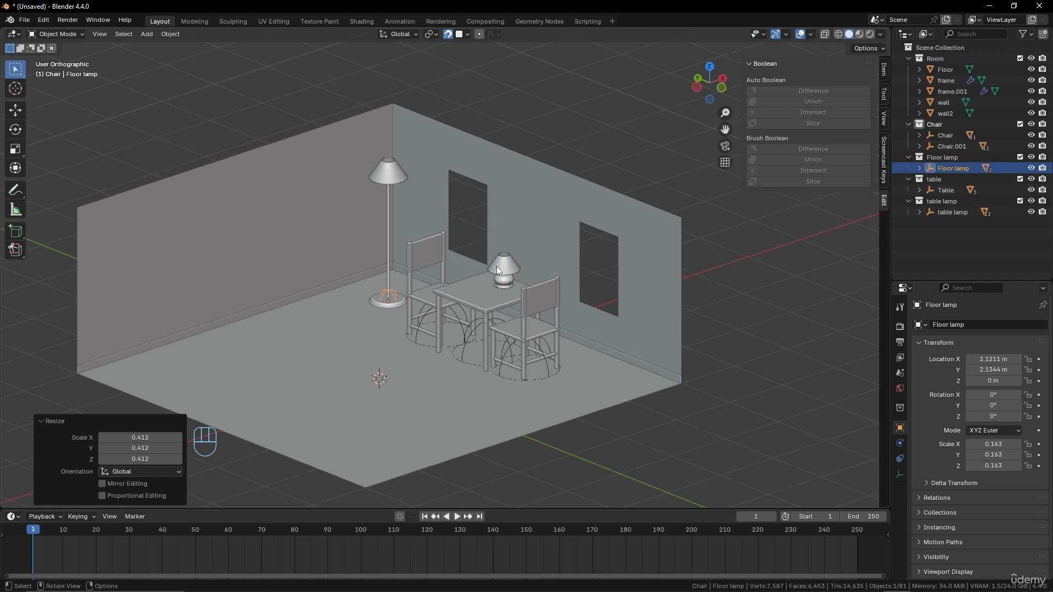
{"action": "middle_click_drag", "start_coordinate": [498, 270], "coordinate": [516, 255]}
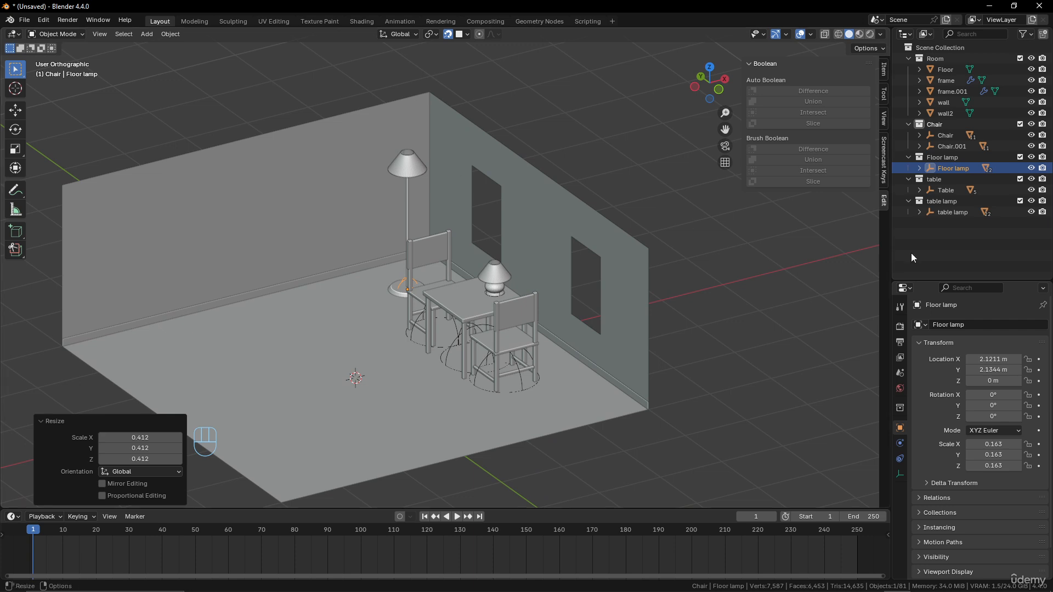
Step: Collapse the Room, Chair, Floor lamp, table and table lamp collections in the scene hierarchy
{"action": "left_click", "coordinate": [939, 47]}
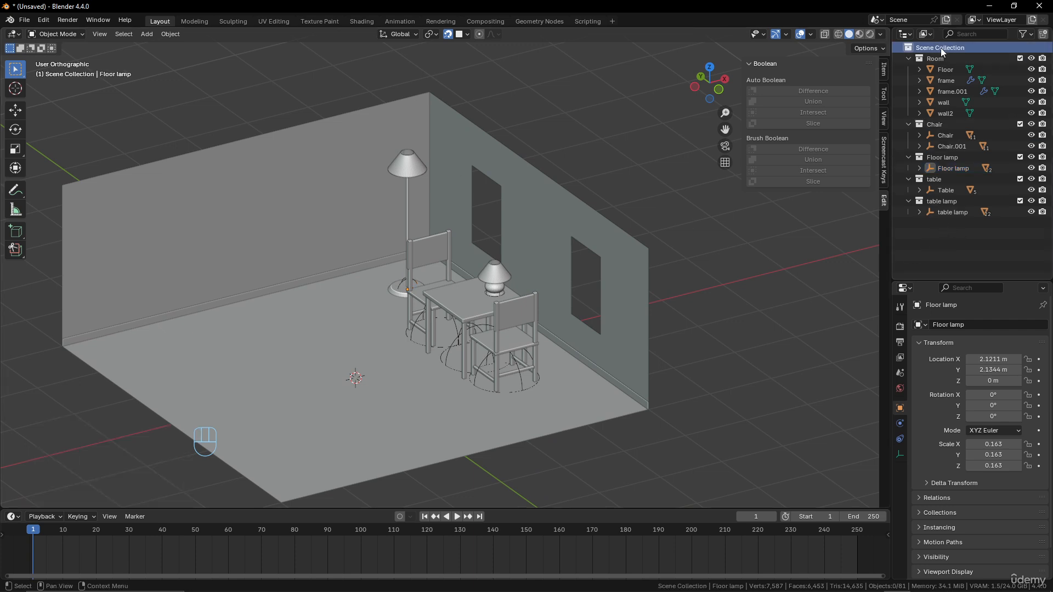
{"action": "left_click_drag", "start_coordinate": [911, 58], "coordinate": [907, 103]}
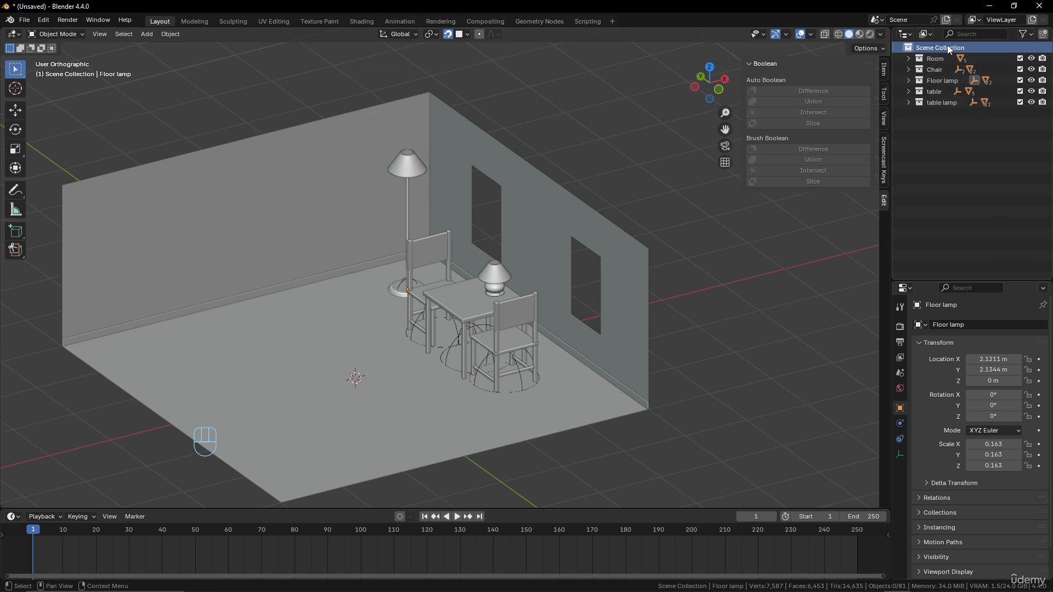
Step: Append the desk, Grill, mug and USB Key collections from the 2-4 Using Booleans.blend file
{"action": "left_click", "coordinate": [28, 23]}
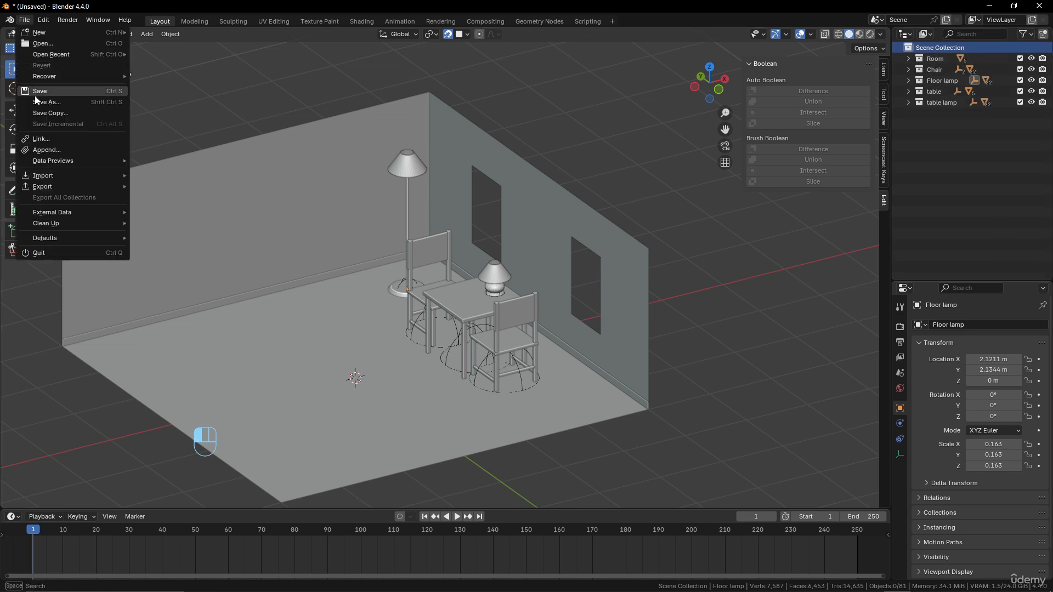
{"action": "left_click", "coordinate": [36, 153]}
{"action": "left_click", "coordinate": [408, 149]}
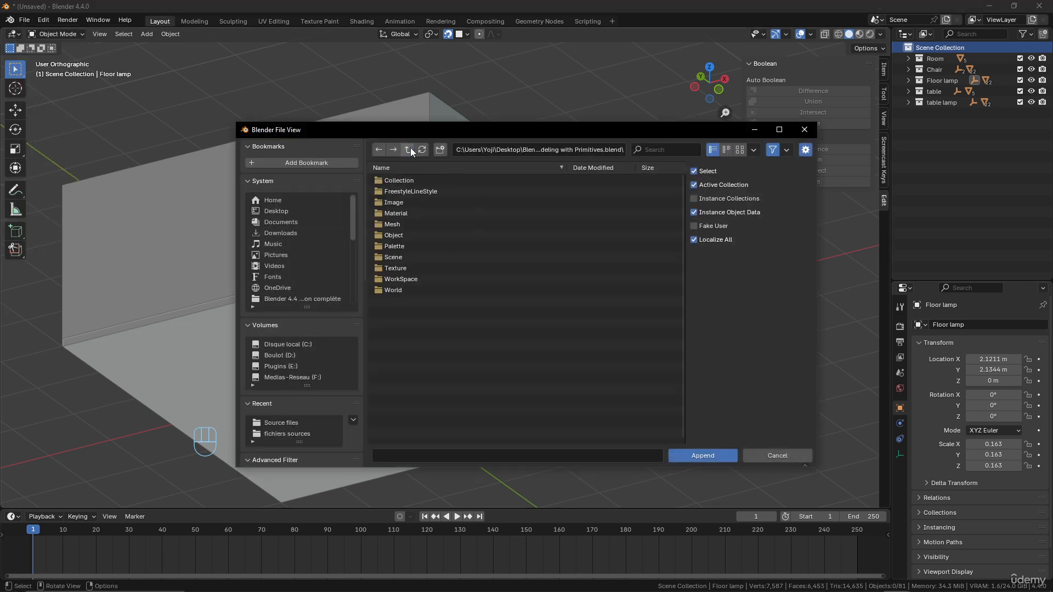
{"action": "left_click", "coordinate": [409, 148]}
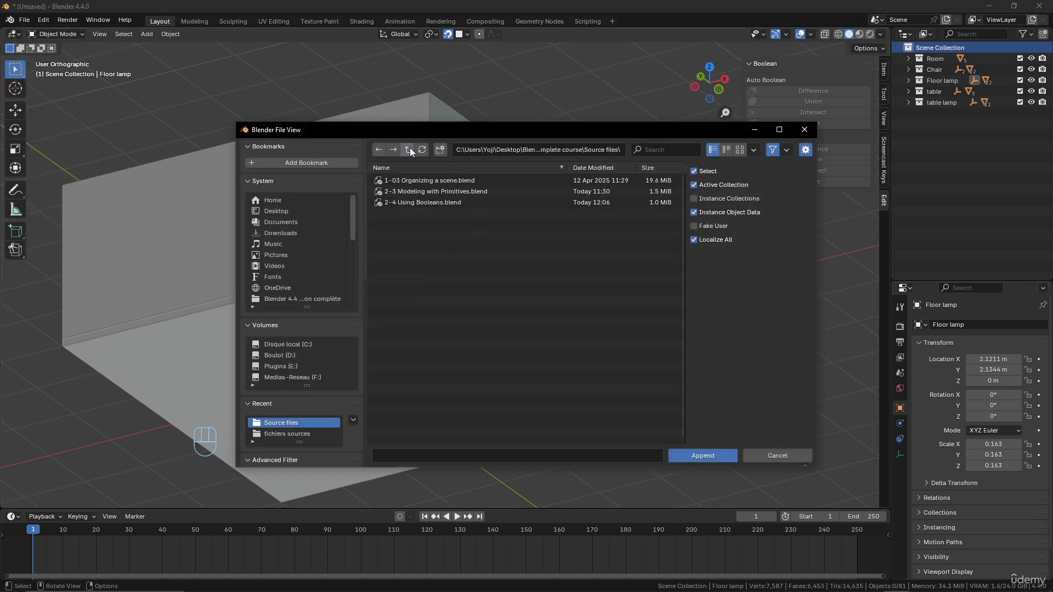
{"action": "double_click", "coordinate": [420, 203]}
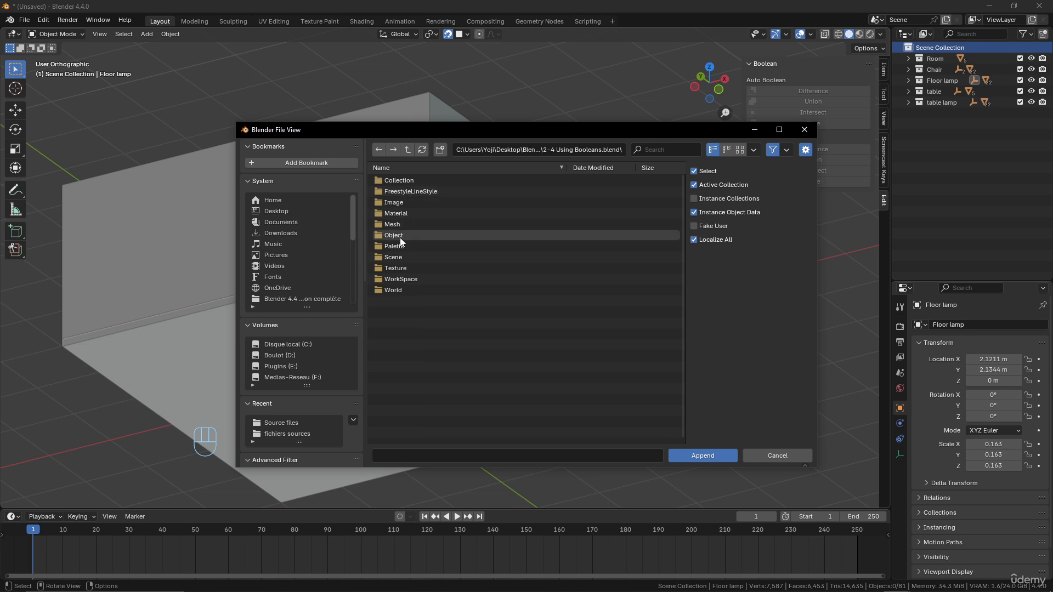
{"action": "double_click", "coordinate": [399, 180]}
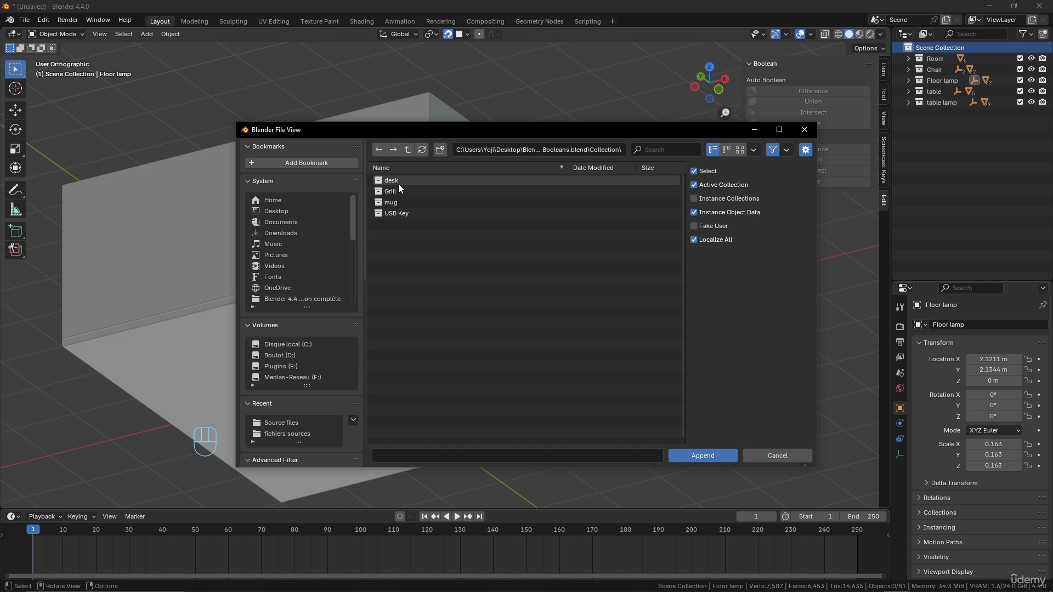
{"action": "left_click_drag", "start_coordinate": [398, 184], "coordinate": [593, 242]}
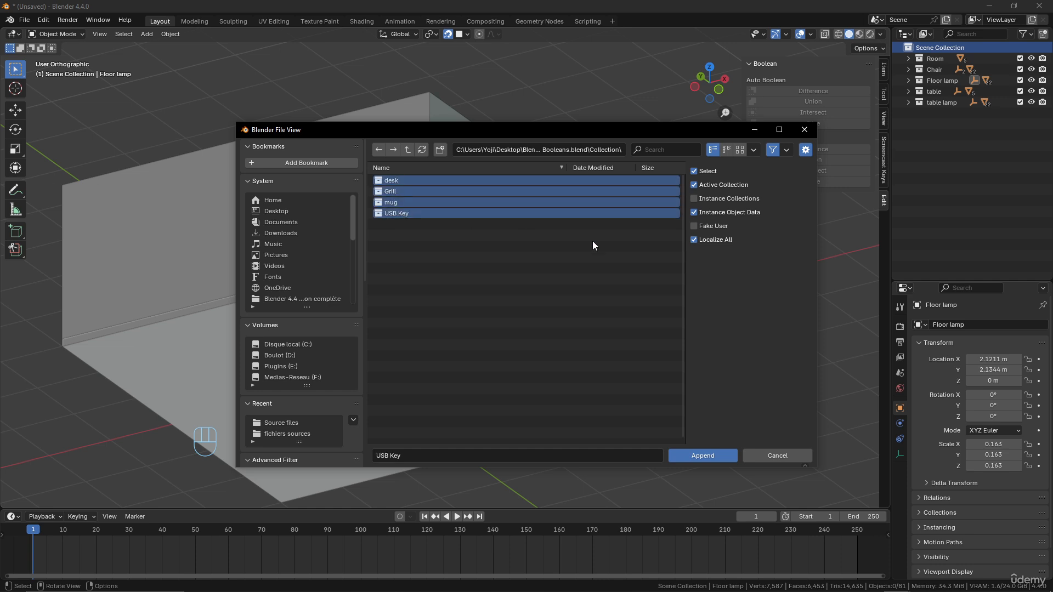
{"action": "left_click", "coordinate": [699, 456]}
Step: Hide the Grill, mug and USB Key collections in the scene, leaving the desk displayed
{"action": "scroll", "coordinate": [498, 311], "scroll_direction": "down", "scroll_amount": 5}
{"action": "scroll", "coordinate": [498, 311], "scroll_direction": "up", "scroll_amount": 4}
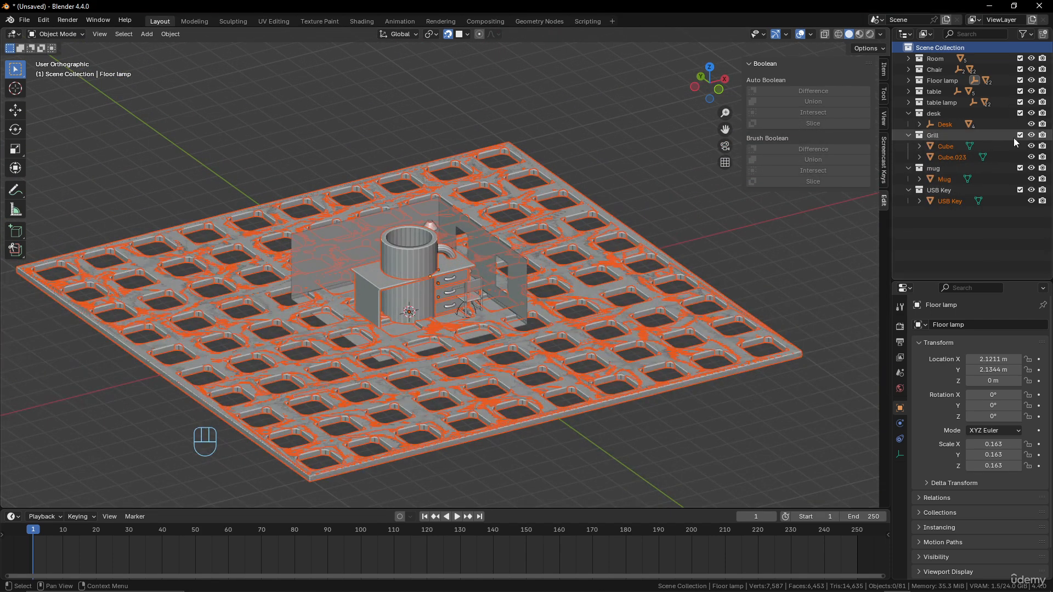
{"action": "left_click", "coordinate": [1031, 135]}
{"action": "scroll", "coordinate": [466, 277], "scroll_direction": "up", "scroll_amount": 4}
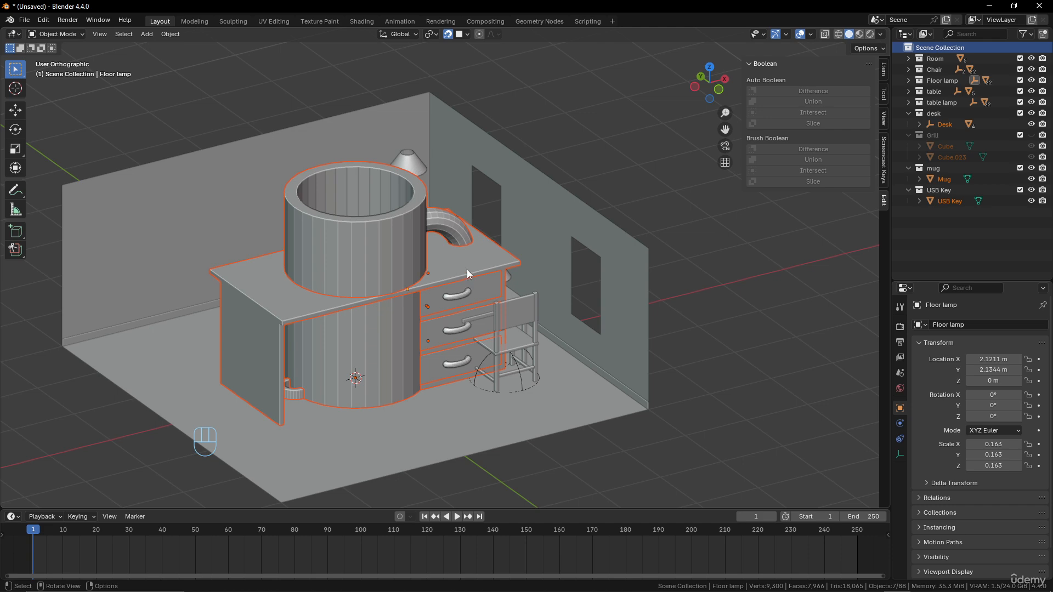
{"action": "middle_click_drag", "start_coordinate": [466, 269], "coordinate": [373, 314]}
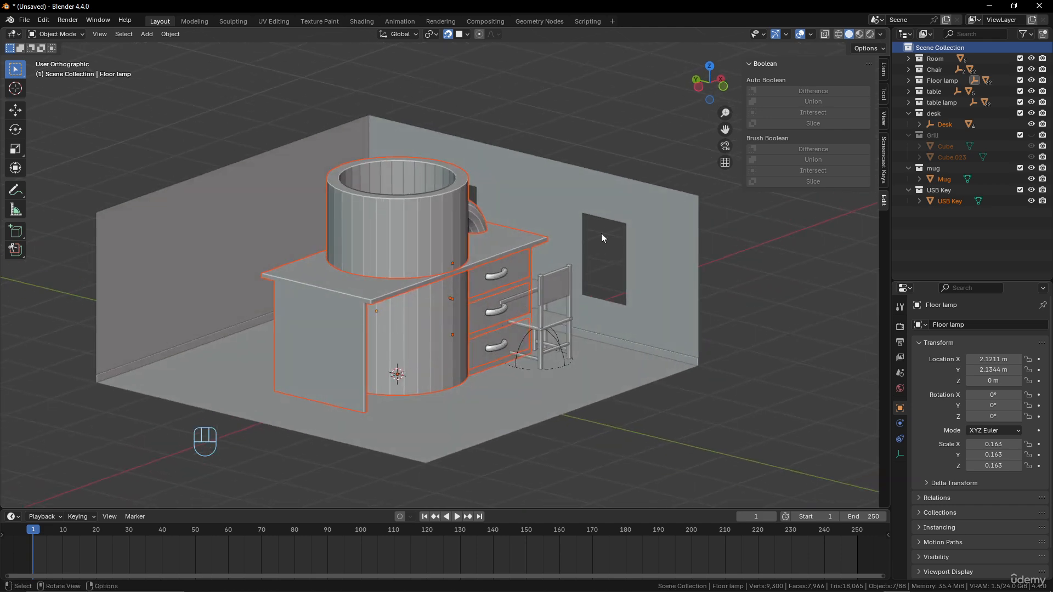
{"action": "left_click", "coordinate": [1032, 169]}
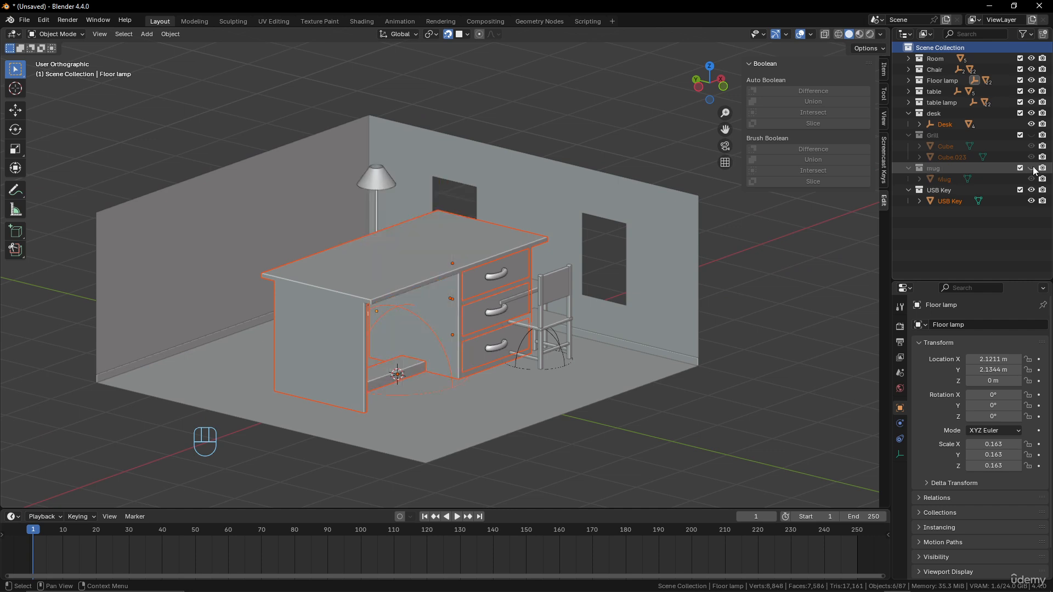
{"action": "left_click", "coordinate": [1032, 190]}
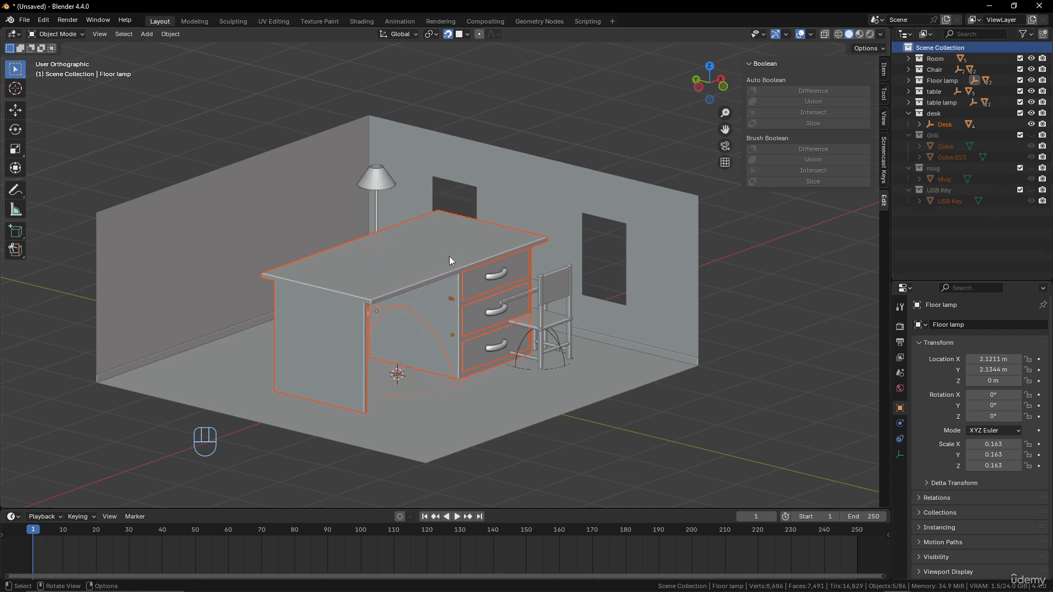
Step: Scale the desk down uniformly by its parent empty to about 0.563
{"action": "middle_click_drag", "start_coordinate": [449, 255], "coordinate": [328, 269]}
{"action": "left_click", "coordinate": [397, 327]}
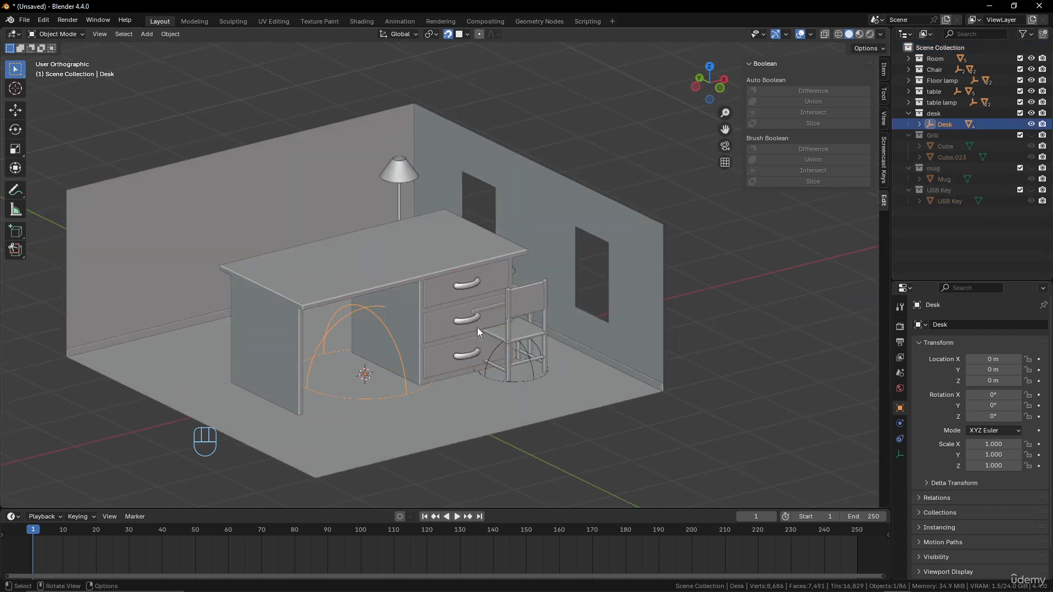
{"action": "key", "text": "s"}
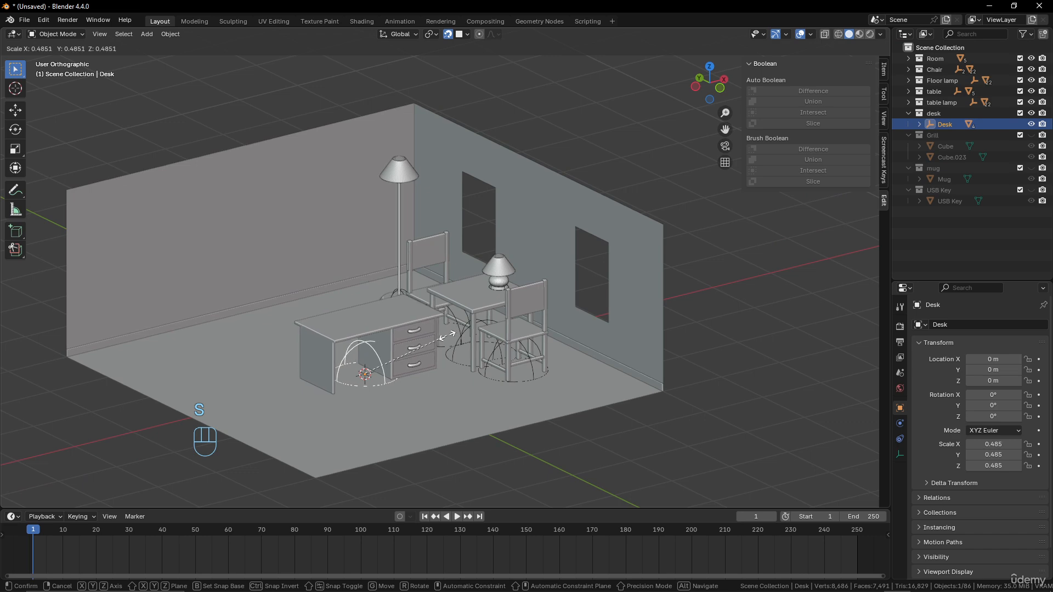
{"action": "left_click", "coordinate": [462, 335]}
Step: Move the desk about 2.41 m along Y toward the windowless wall
{"action": "mouse_move", "coordinate": [382, 275]}
{"action": "middle_mouse_down"}
{"action": "mouse_move", "coordinate": [347, 260]}
{"action": "mouse_move", "coordinate": [392, 275]}
{"action": "middle_mouse_up"}
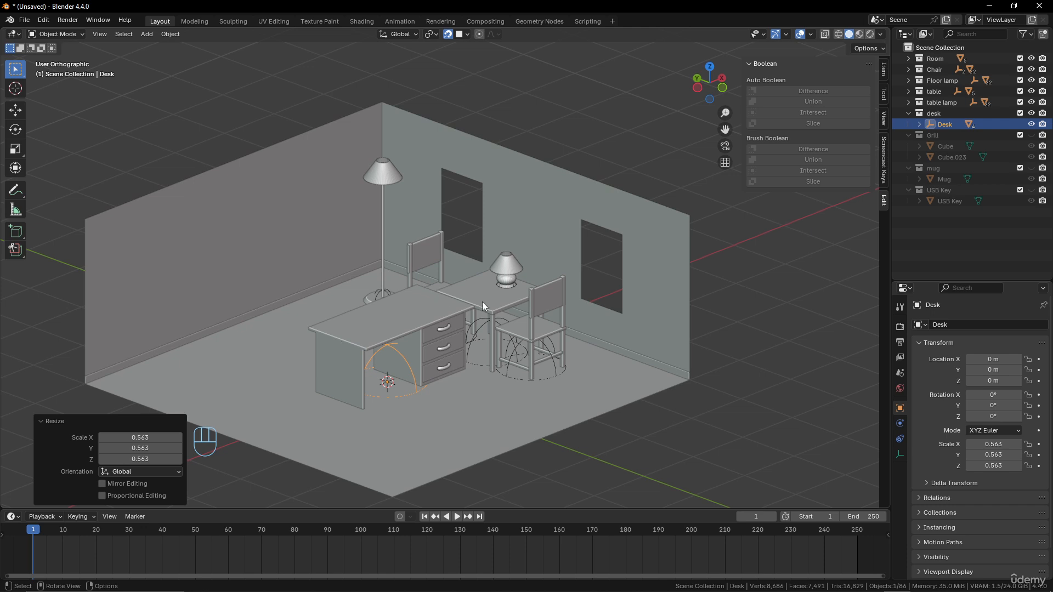
{"action": "key", "text": "g"}
{"action": "key", "text": "y"}
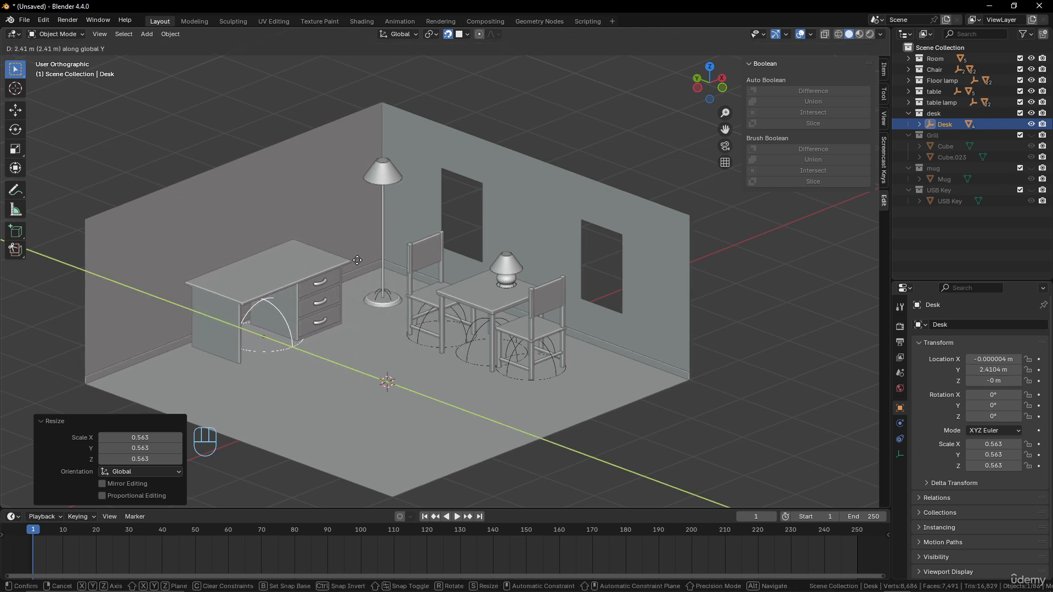
{"action": "left_click", "coordinate": [357, 260]}
Step: Duplicate the full hierarchy of the chair nearest the floor lamp and place the copy at the desk, about X -0.33 m, Y 1.89 m
{"action": "middle_click_drag", "start_coordinate": [357, 260], "coordinate": [360, 278]}
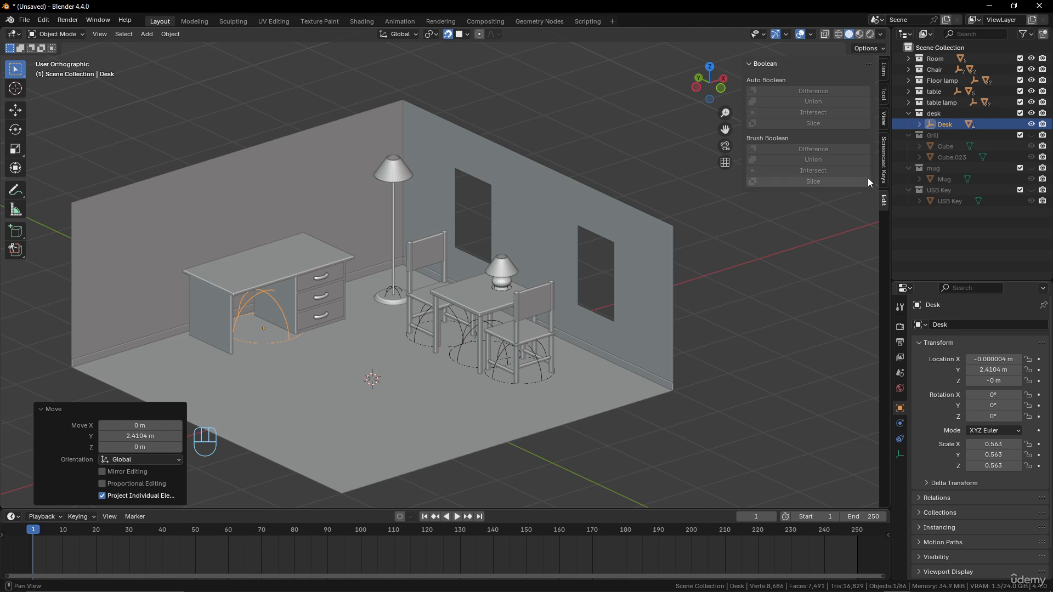
{"action": "left_click", "coordinate": [422, 323]}
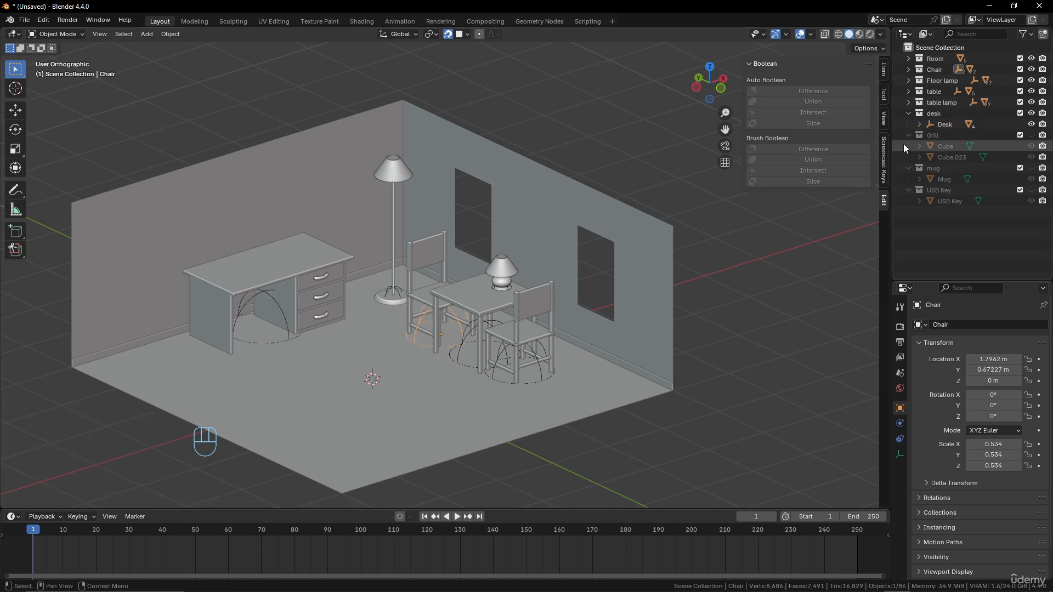
{"action": "left_click", "coordinate": [909, 70]}
{"action": "right_click", "coordinate": [945, 83]}
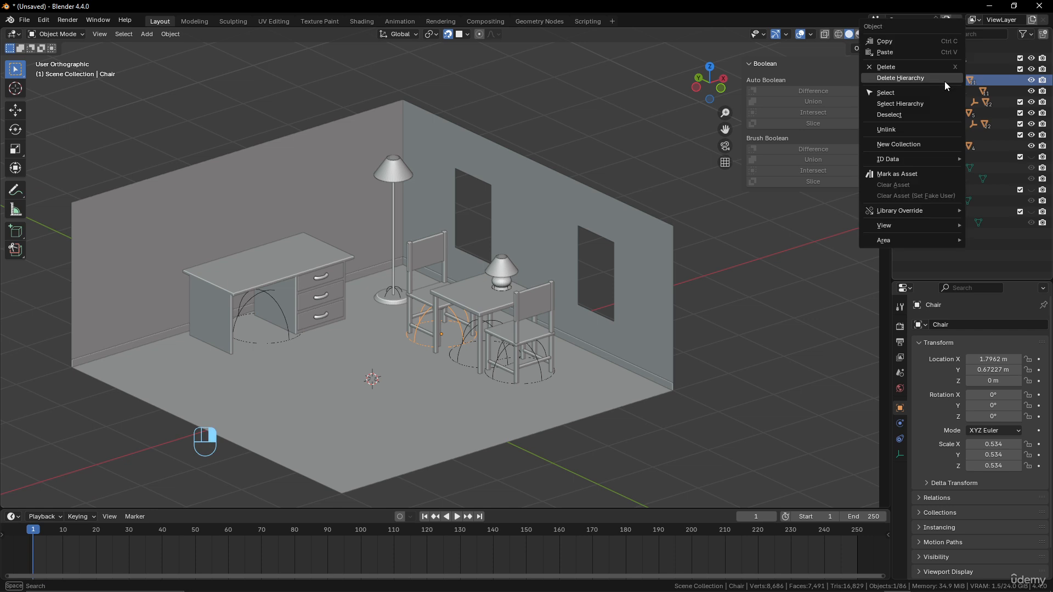
{"action": "left_click", "coordinate": [899, 103]}
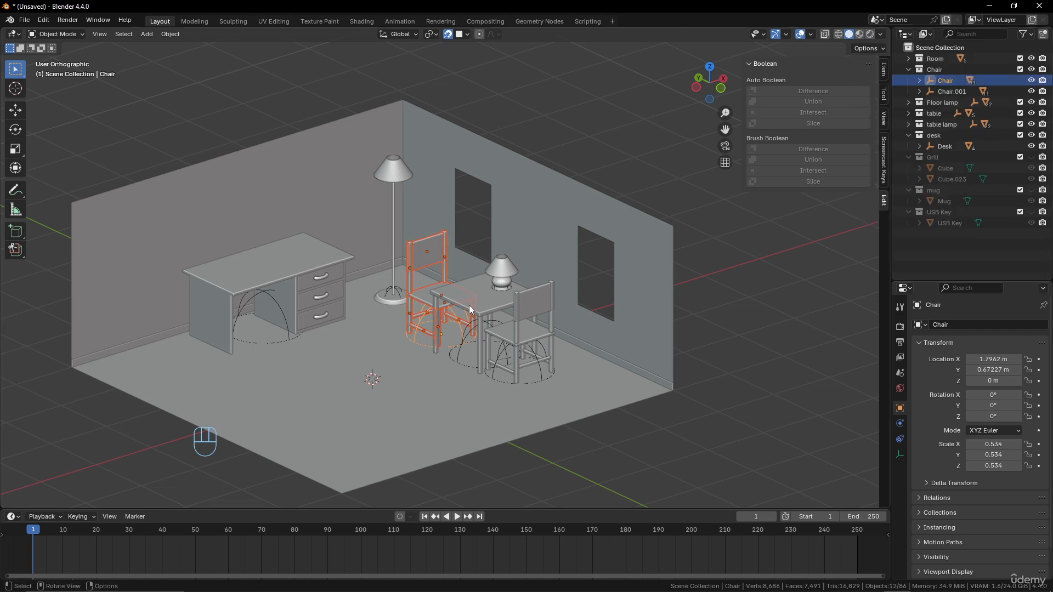
{"action": "key", "text": "shift+d"}
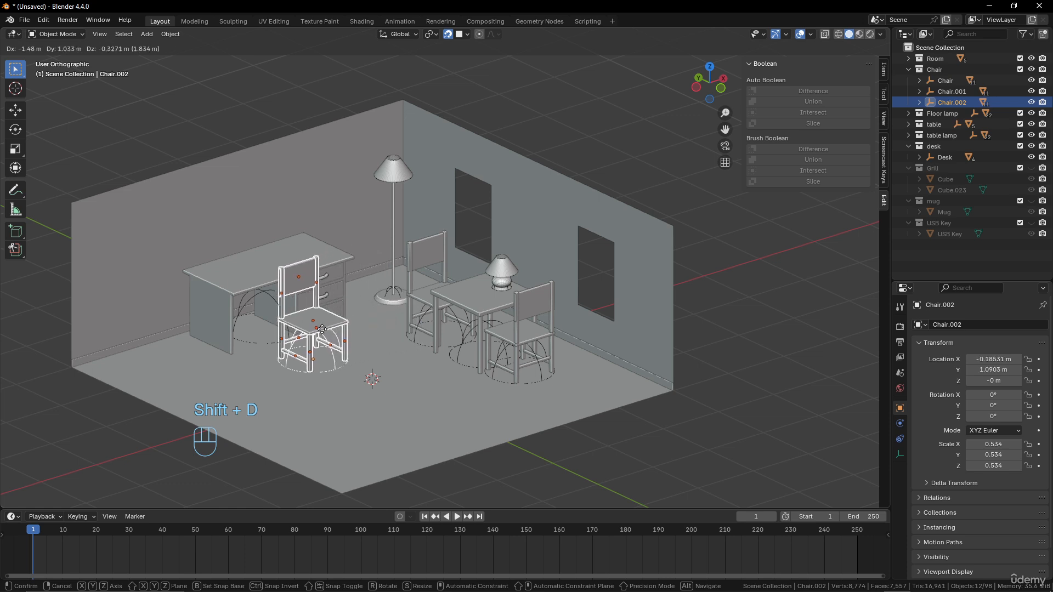
{"action": "left_click", "coordinate": [284, 318]}
Step: Rotate the duplicated chair 180° around the Z axis so it faces the desk
{"action": "key", "text": "r"}
{"action": "key", "text": "z"}
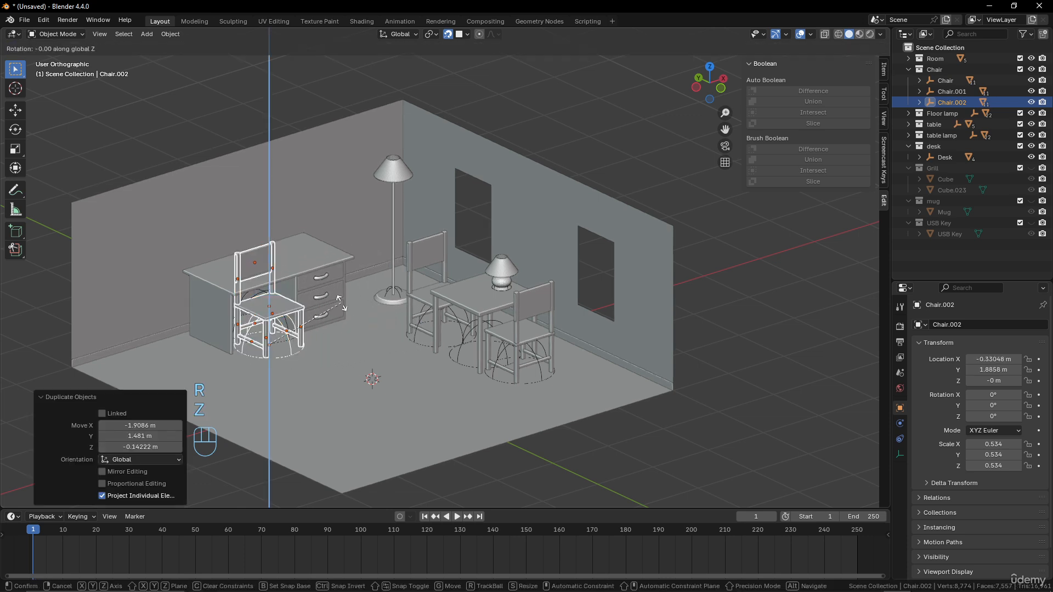
{"action": "key", "text": "KP_1"}
{"action": "key", "text": "KP_8"}
{"action": "key", "text": "KP_0"}
{"action": "left_click", "coordinate": [341, 304]}
Step: Try rotating the table chair nearest the floor lamp about -14.9° around Z and shifting it slightly toward the window wall
{"action": "middle_click_drag", "start_coordinate": [342, 303], "coordinate": [404, 334]}
{"action": "scroll", "coordinate": [446, 308], "scroll_direction": "up", "scroll_amount": 2}
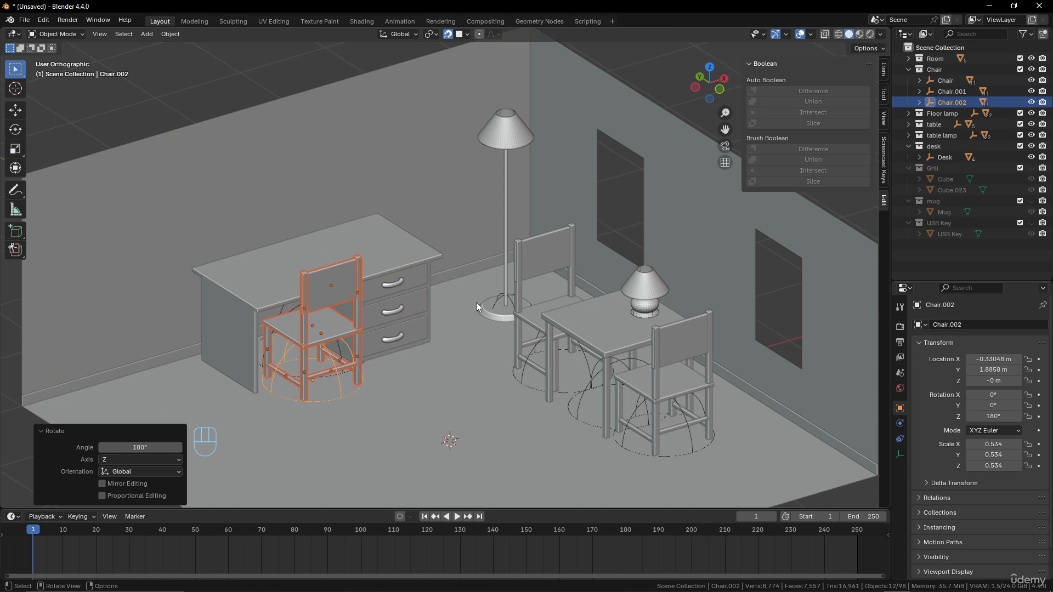
{"action": "left_click", "coordinate": [535, 346]}
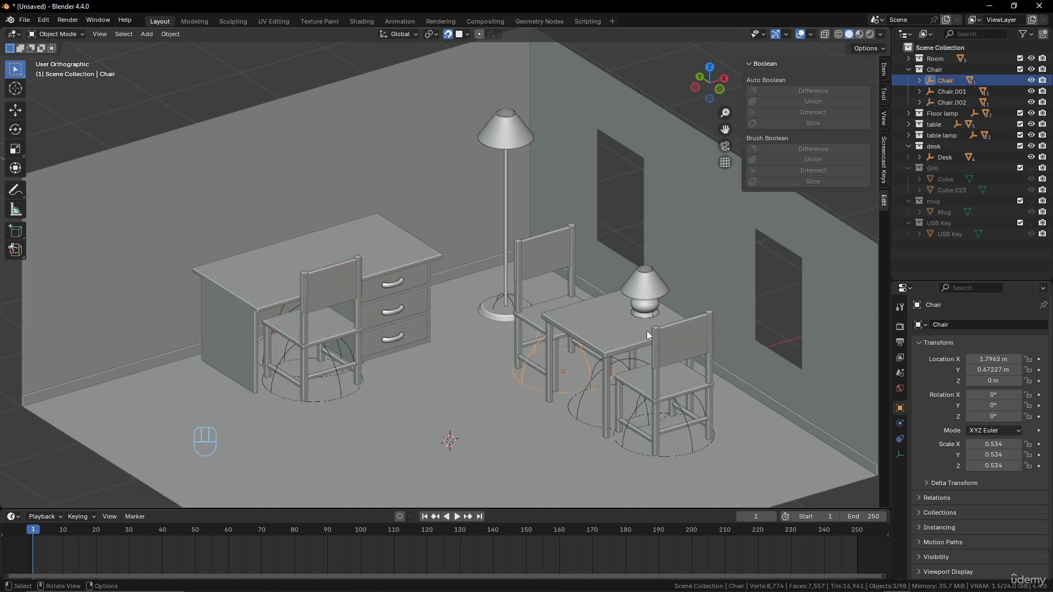
{"action": "key", "text": "r"}
{"action": "key", "text": "z"}
{"action": "left_click", "coordinate": [647, 354]}
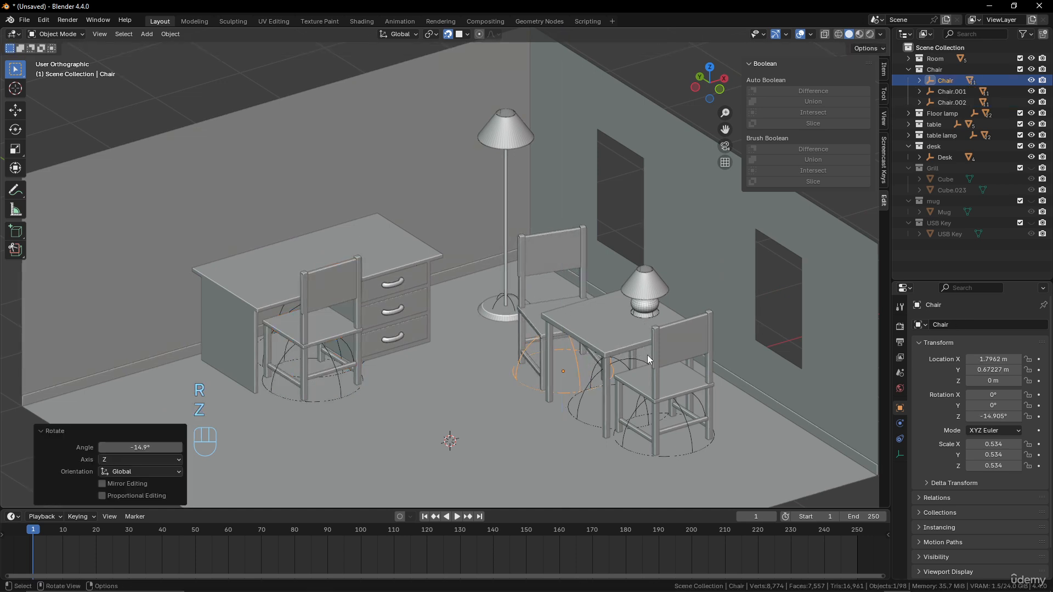
{"action": "key", "text": "g"}
{"action": "key", "text": "y"}
{"action": "key", "text": "g"}
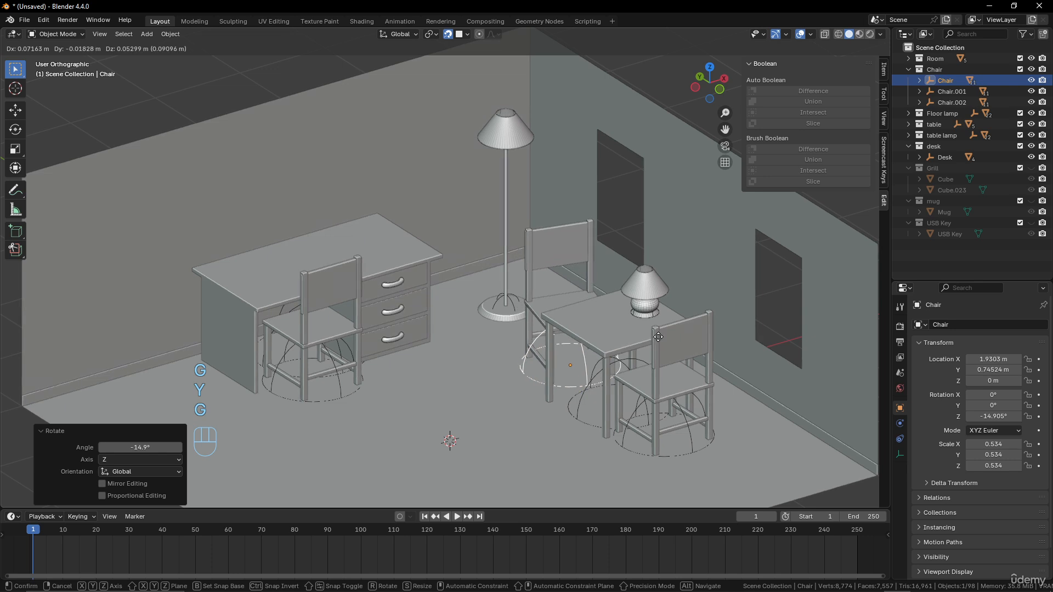
{"action": "left_click", "coordinate": [662, 341]}
Step: Try rotating the table chair farthest from the floor lamp about 14.3° around the Z axis
{"action": "left_click", "coordinate": [682, 417]}
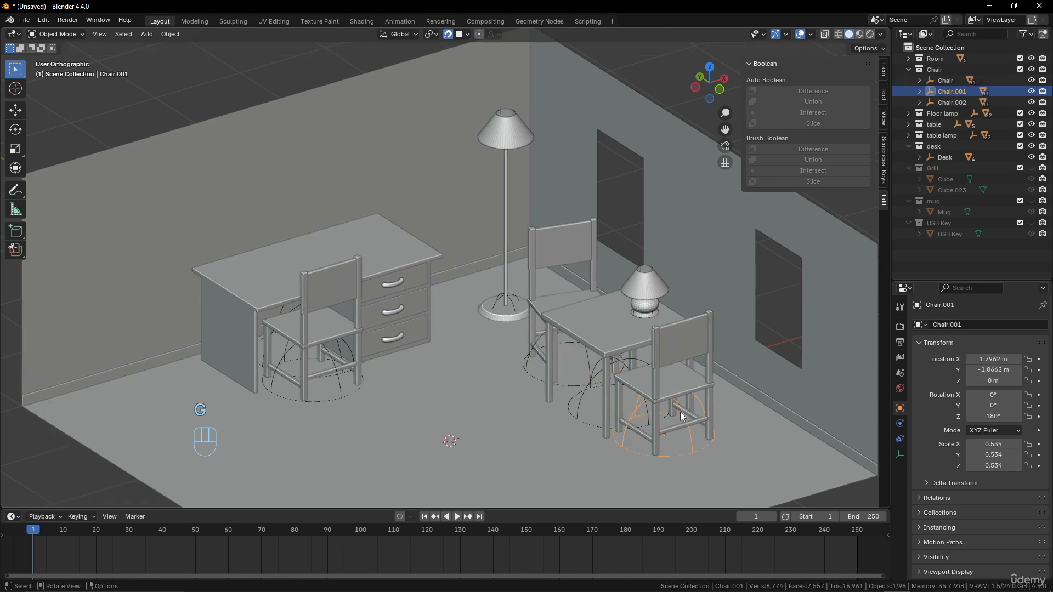
{"action": "key", "text": "r"}
{"action": "key", "text": "z"}
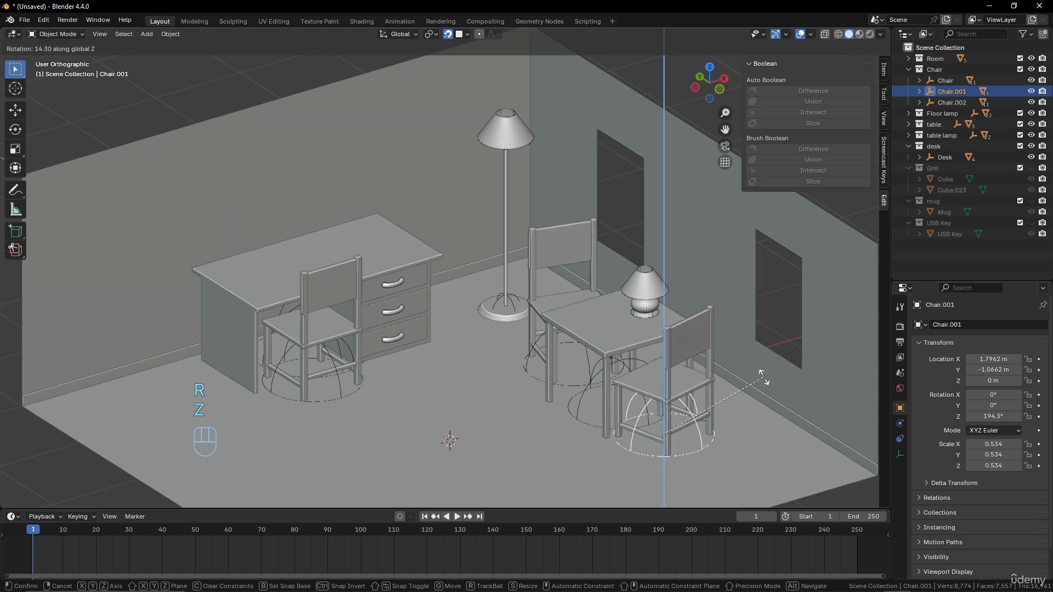
{"action": "left_click", "coordinate": [764, 370]}
{"action": "left_click", "coordinate": [330, 358]}
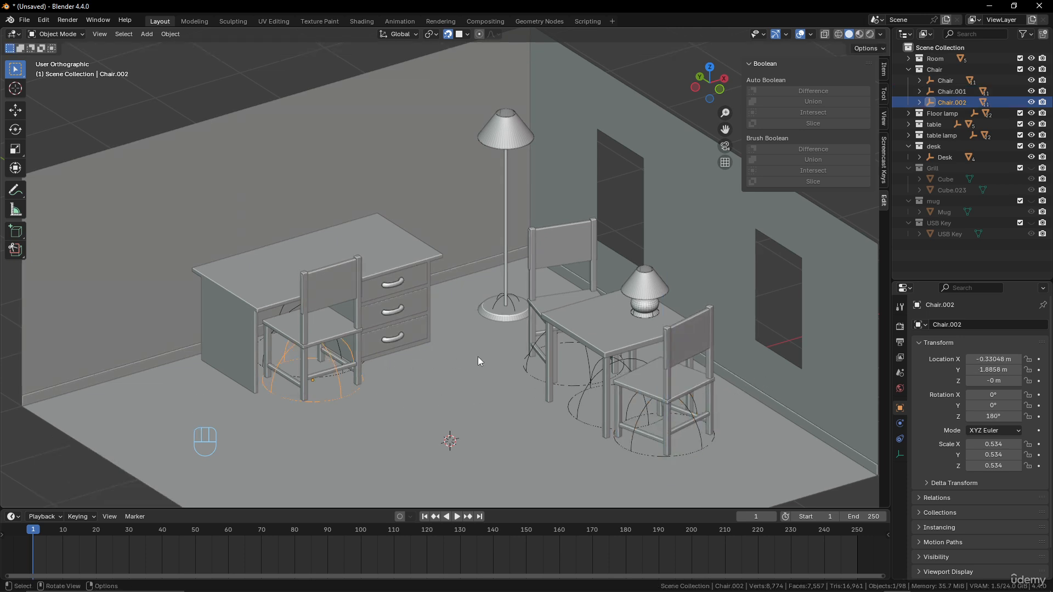
{"action": "key", "text": "r"}
{"action": "key", "text": "z"}
{"action": "right_click", "coordinate": [653, 388]}
Step: Undo the latest rotations and moves of the two chairs at the table
{"action": "key", "text": "ctrl+z"}
{"action": "key", "text": "ctrl+z"}
{"action": "key", "text": "ctrl+z"}
{"action": "key", "text": "ctrl+z"}
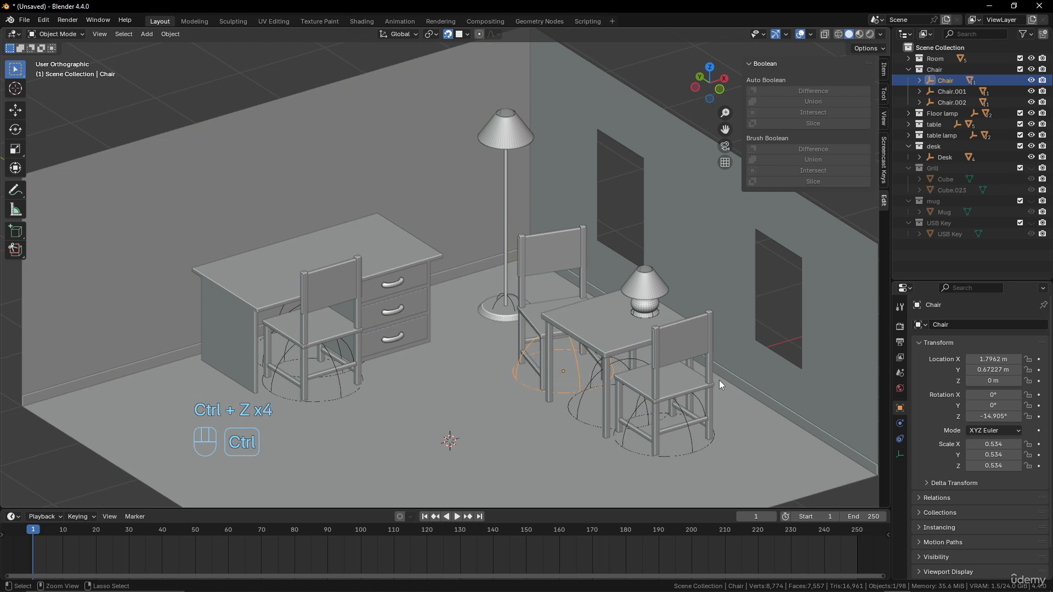
{"action": "key", "text": "ctrl+z"}
Step: Unhide the mug collection and scale the mug down uniformly to about 0.074
{"action": "scroll", "coordinate": [355, 305], "scroll_direction": "down", "scroll_amount": 5}
{"action": "scroll", "coordinate": [465, 255], "scroll_direction": "up", "scroll_amount": 3}
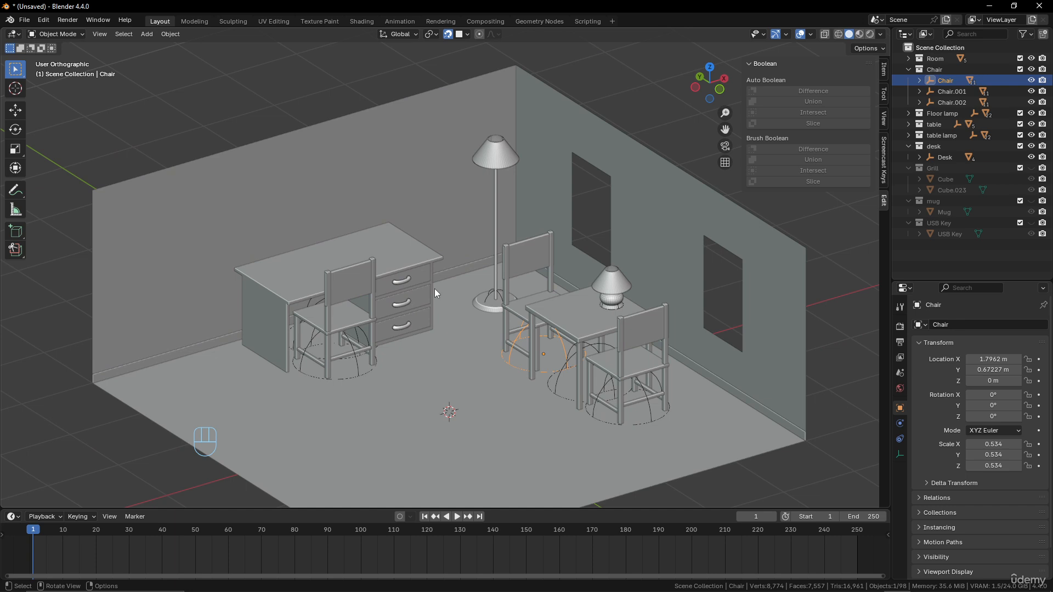
{"action": "left_click", "coordinate": [1031, 202]}
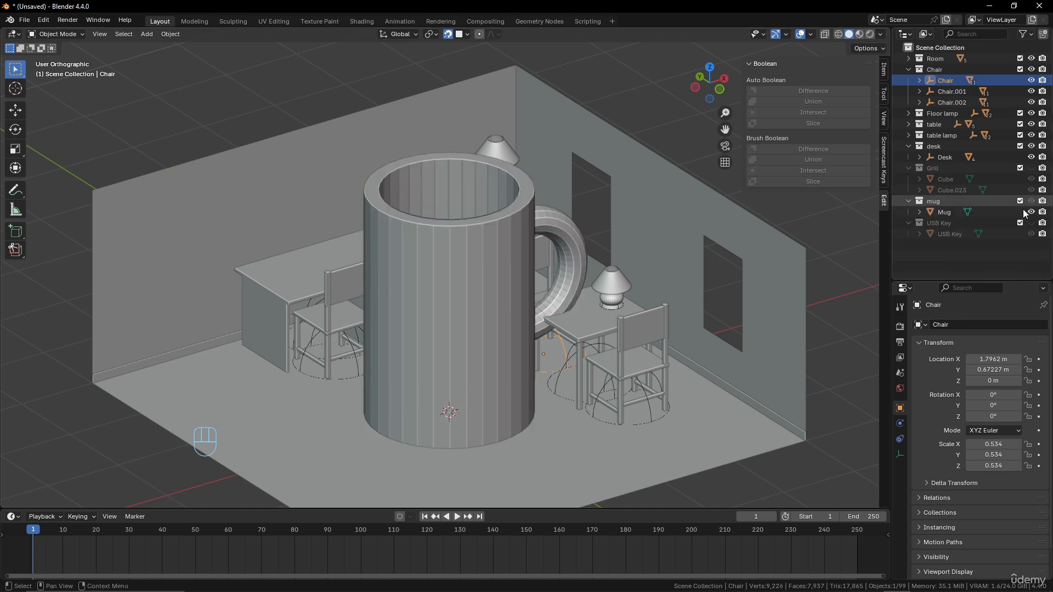
{"action": "left_click", "coordinate": [487, 293]}
{"action": "key", "text": "s"}
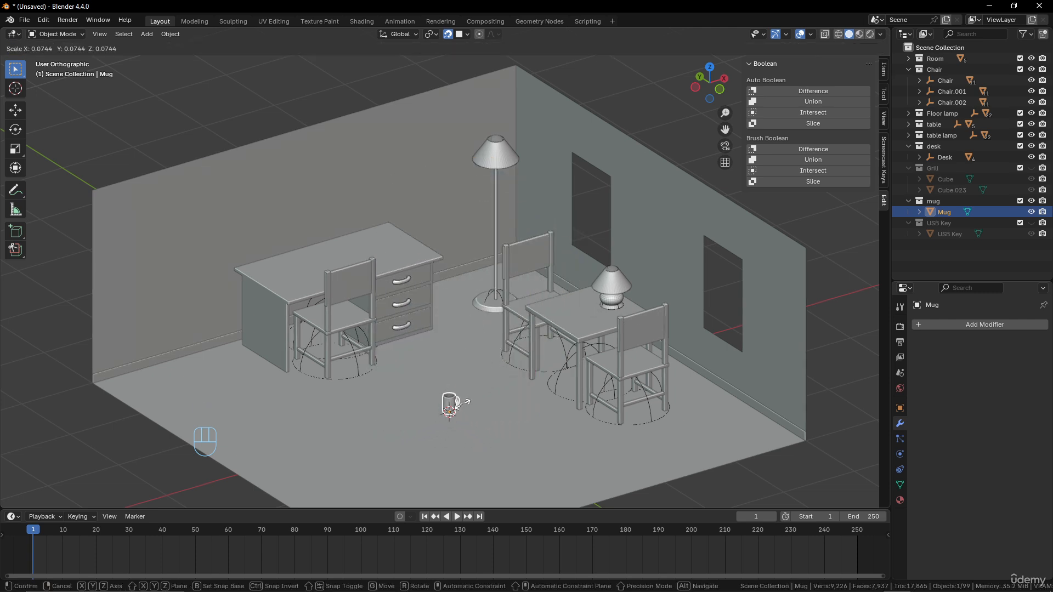
{"action": "left_click", "coordinate": [463, 403]}
Step: Move the mug onto the tabletop near the table lamp and rotate it about 21.8° around the Z axis
{"action": "key", "text": "g"}
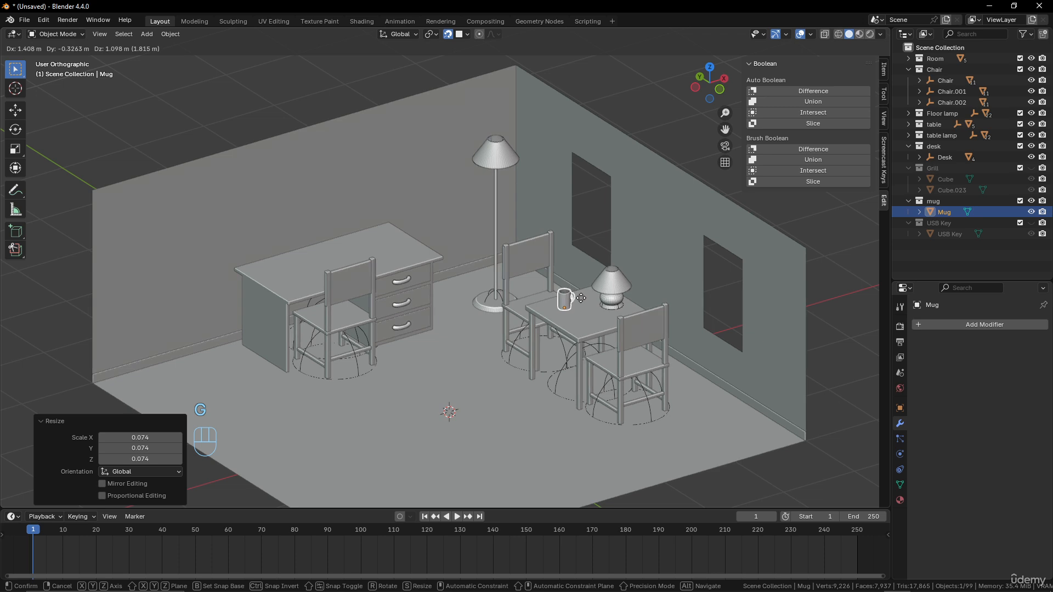
{"action": "left_click", "coordinate": [581, 298]}
{"action": "key", "text": "r"}
{"action": "key", "text": "z"}
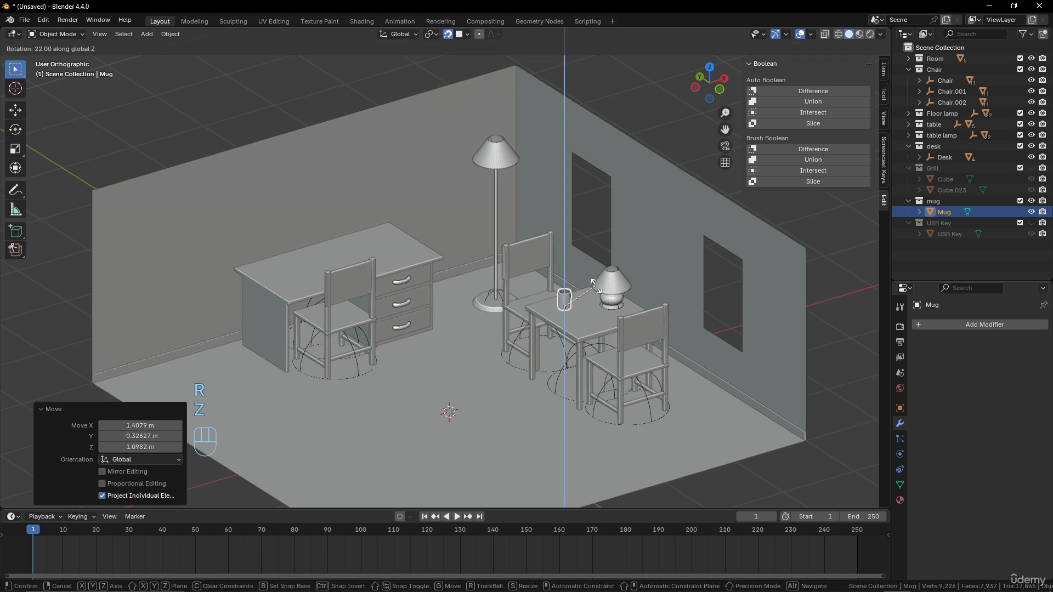
{"action": "left_click", "coordinate": [593, 284]}
Step: Duplicate the mug to the table edge beside the nearer chair and rotate the copy about -69.4° around the Z axis
{"action": "key", "text": "shift+d"}
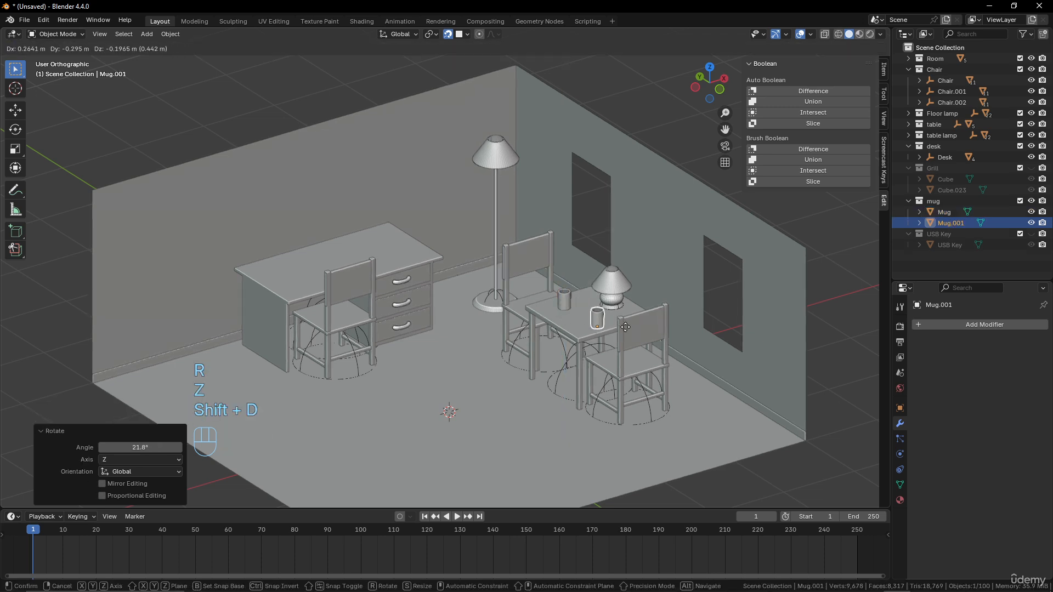
{"action": "left_click", "coordinate": [616, 327]}
{"action": "key", "text": "r"}
{"action": "key", "text": "z"}
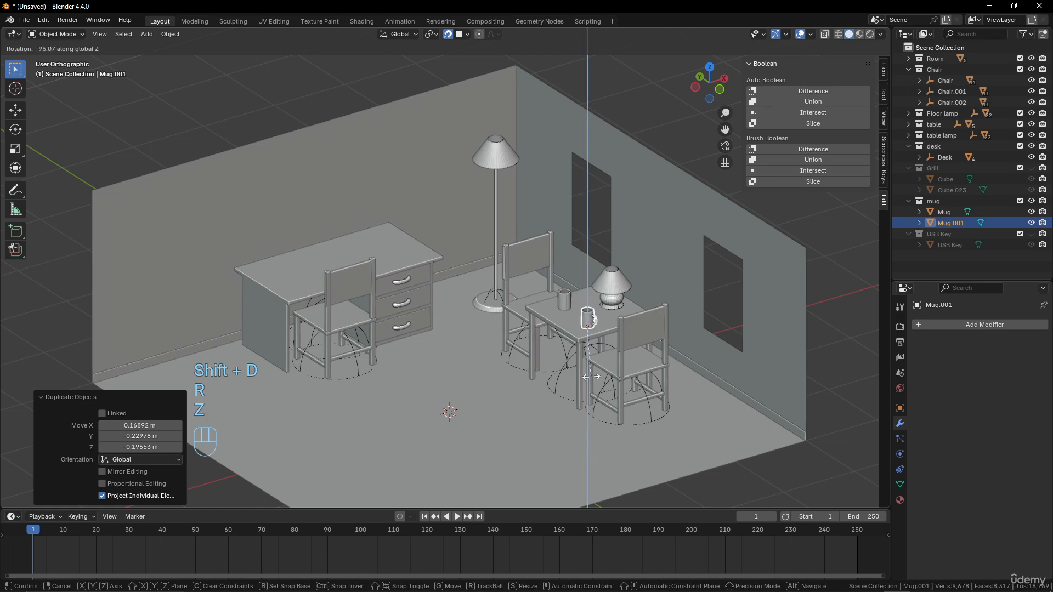
{"action": "left_click", "coordinate": [613, 369]}
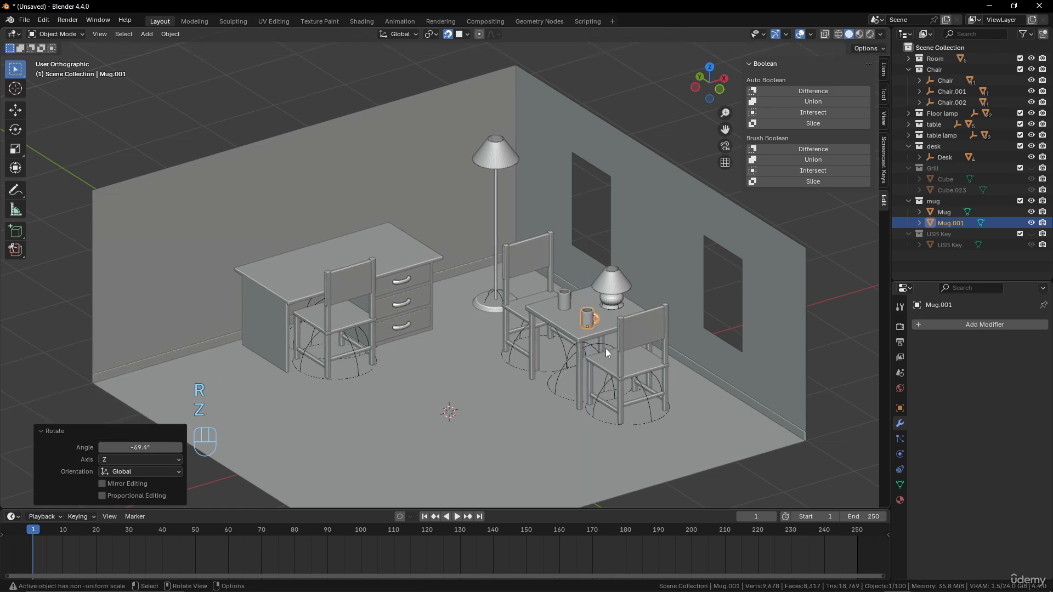
{"action": "mouse_move", "coordinate": [605, 348]}
{"action": "middle_mouse_down"}
{"action": "mouse_move", "coordinate": [542, 363]}
{"action": "mouse_move", "coordinate": [642, 336]}
{"action": "mouse_move", "coordinate": [610, 333]}
{"action": "middle_mouse_up"}
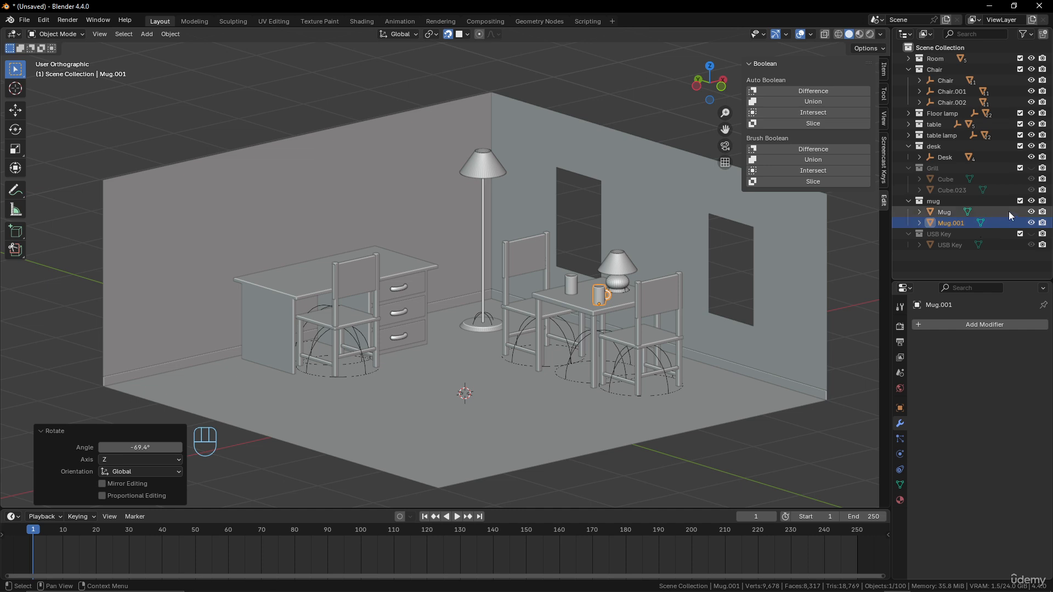
Step: Show the USB Key collection instead of the mug one and duplicate the USB key onto the desk, scaled uniformly to about 0.086
{"action": "left_click", "coordinate": [1031, 201]}
{"action": "left_click", "coordinate": [1031, 234]}
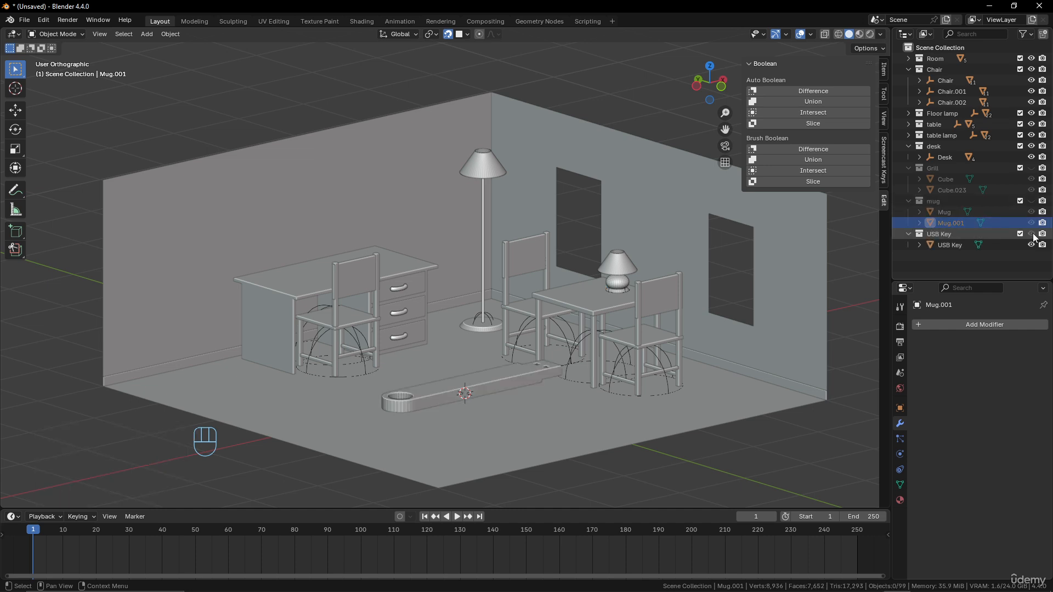
{"action": "left_click", "coordinate": [433, 393]}
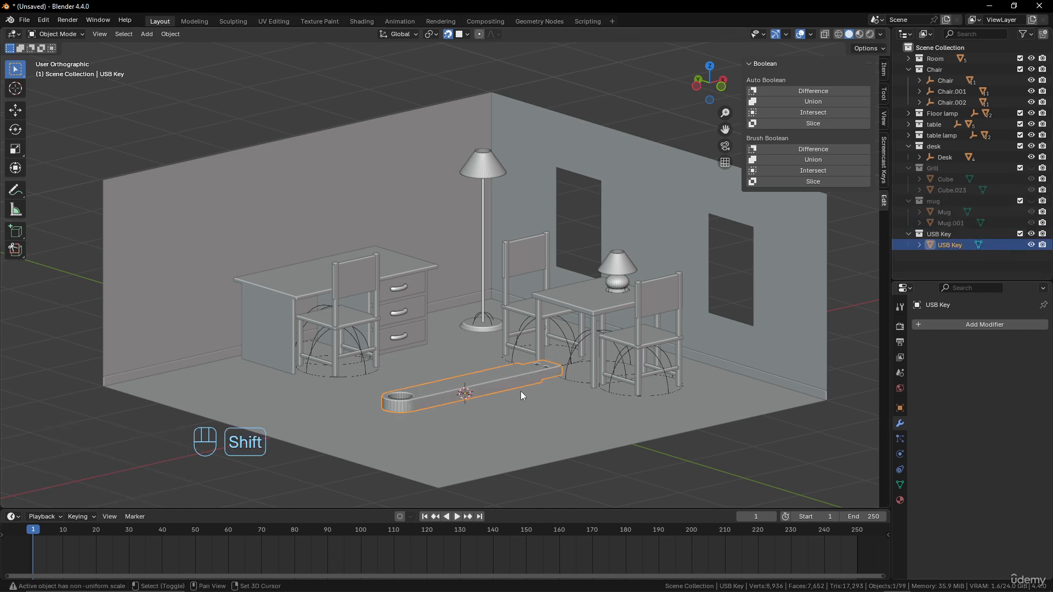
{"action": "key", "text": "shift+d"}
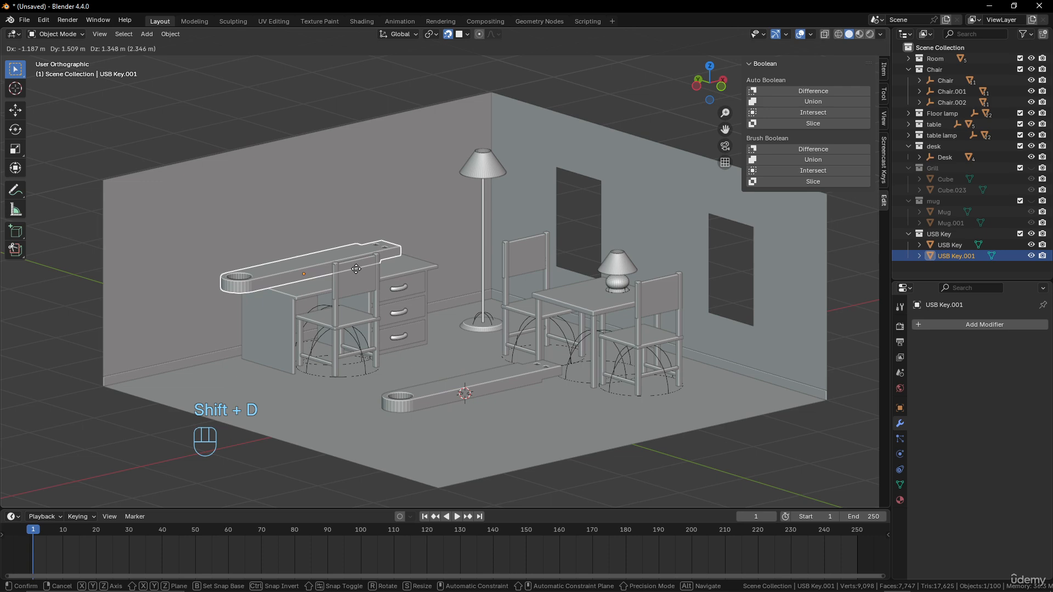
{"action": "left_click", "coordinate": [357, 269]}
{"action": "key", "text": "s"}
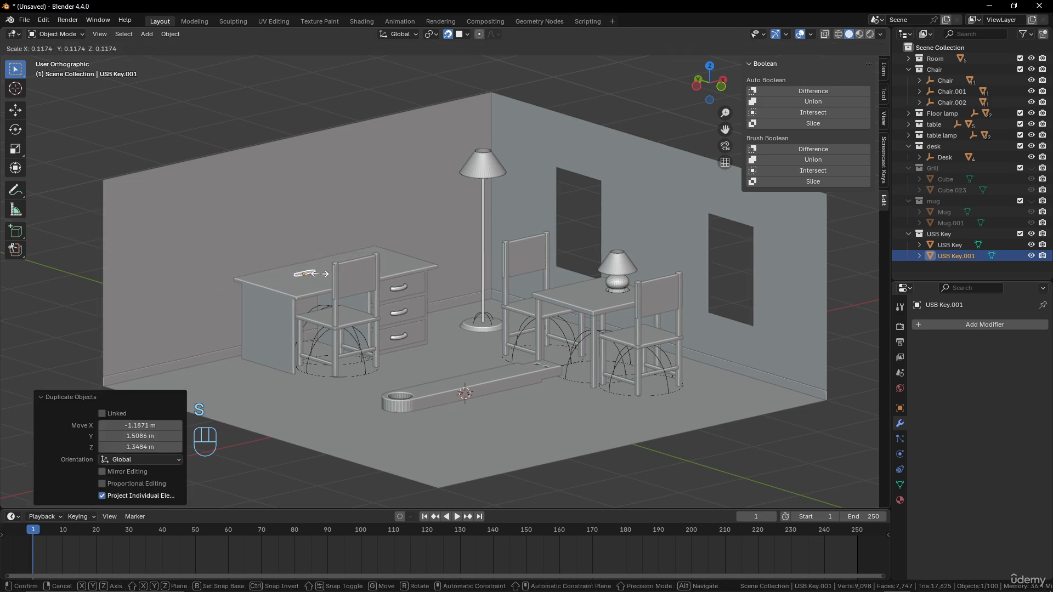
{"action": "left_click", "coordinate": [316, 274]}
Step: Rotate the small USB key about -52.1° around the Z axis and move it toward the desk end opposite the drawers
{"action": "scroll", "coordinate": [386, 339], "scroll_direction": "up", "scroll_amount": 4}
{"action": "middle_click_drag", "start_coordinate": [386, 339], "coordinate": [460, 339], "text": "shift"}
{"action": "middle_click_drag", "start_coordinate": [387, 341], "coordinate": [389, 368]}
{"action": "key", "text": "r"}
{"action": "key", "text": "z"}
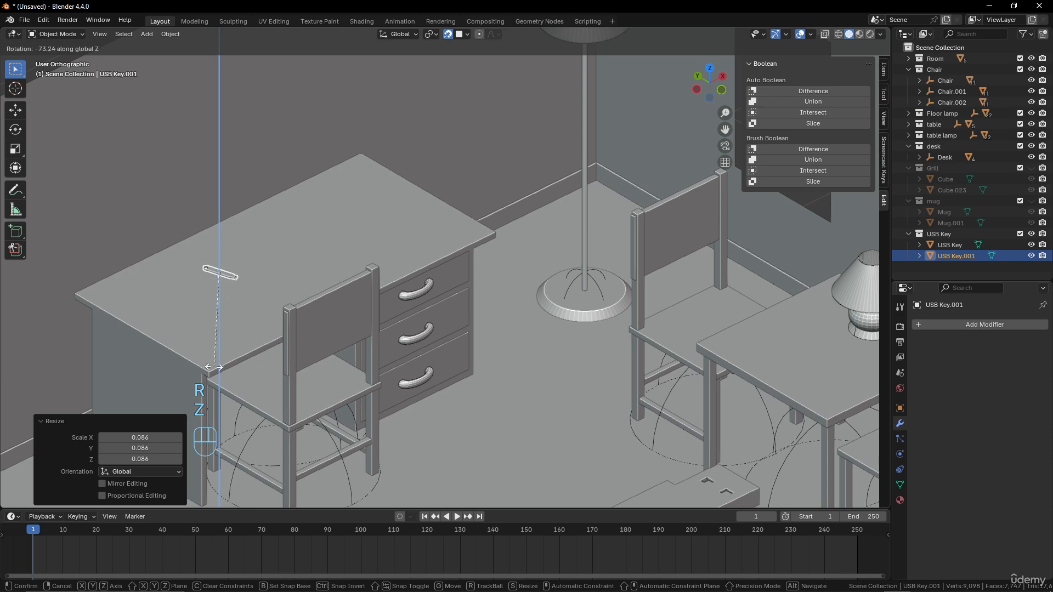
{"action": "left_click", "coordinate": [252, 372]}
{"action": "key", "text": "g"}
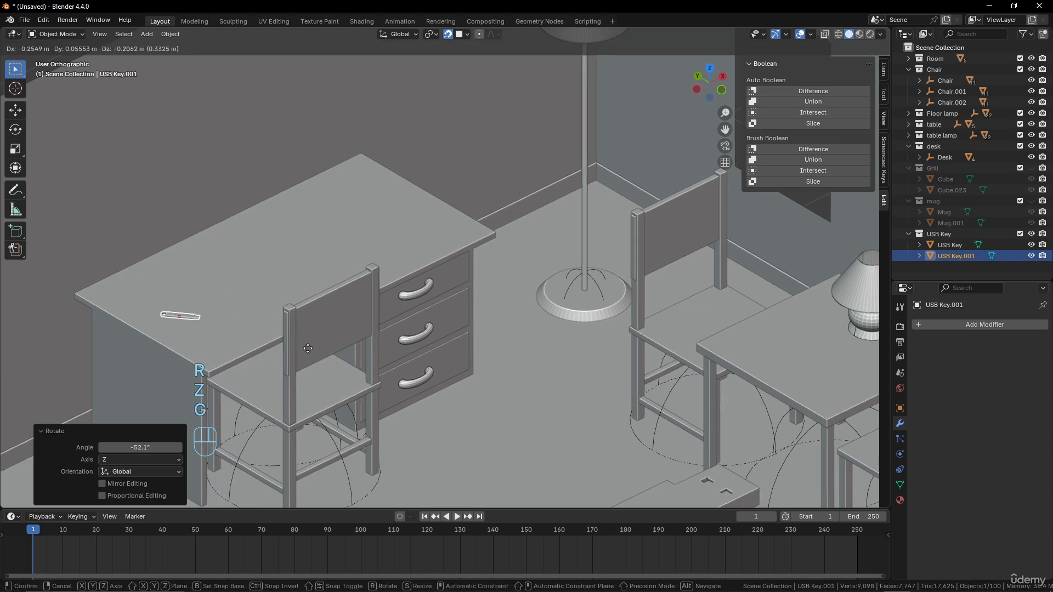
{"action": "left_click", "coordinate": [255, 327]}
Step: Duplicate the small USB key to the middle of the desktop and rotate the copy around the Z axis
{"action": "key", "text": "shift+d"}
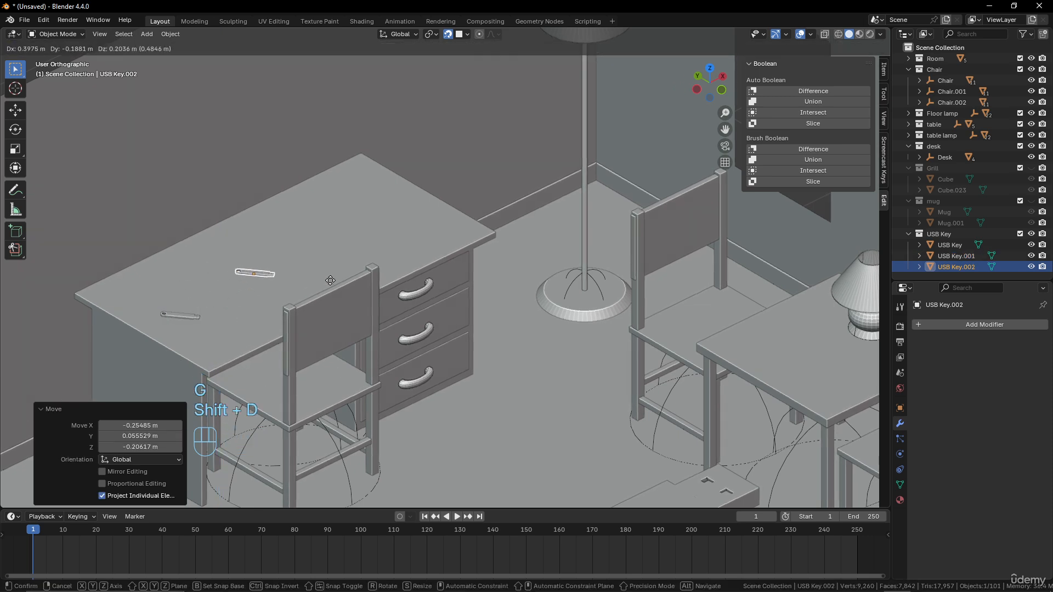
{"action": "left_click", "coordinate": [352, 278]}
{"action": "key", "text": "r"}
{"action": "key", "text": "z"}
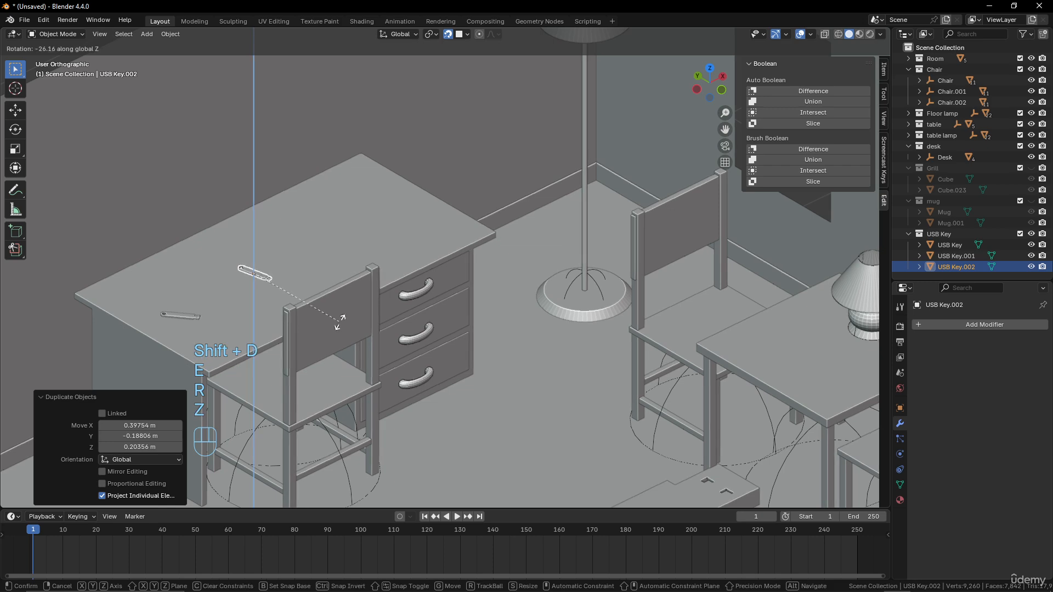
{"action": "left_click", "coordinate": [274, 346]}
{"action": "middle_click_drag", "start_coordinate": [316, 288], "coordinate": [350, 294]}
{"action": "scroll", "coordinate": [334, 269], "scroll_direction": "down", "scroll_amount": 3}
{"action": "key", "text": "alt+a"}
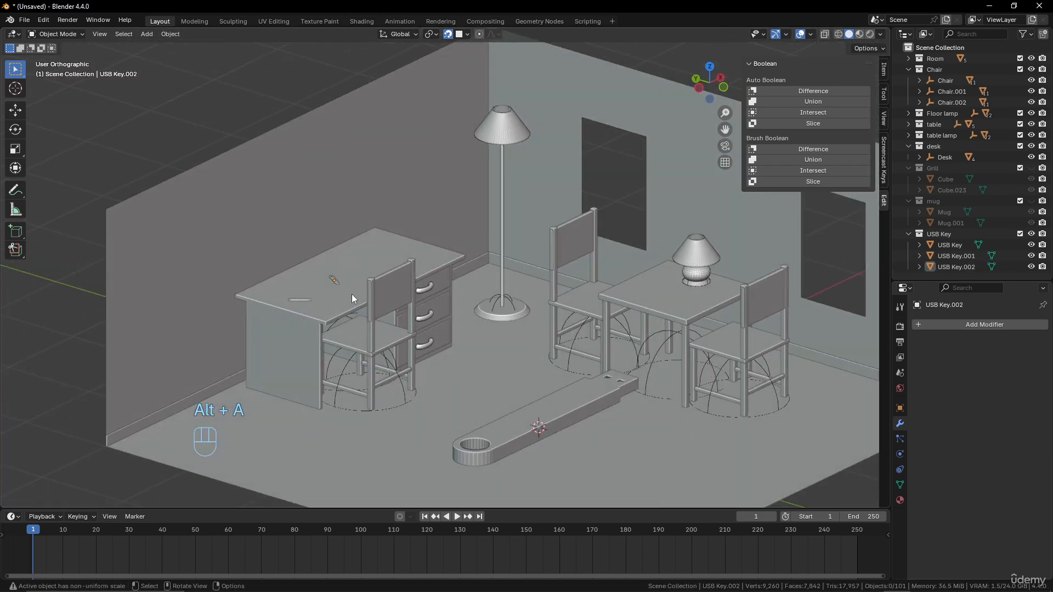
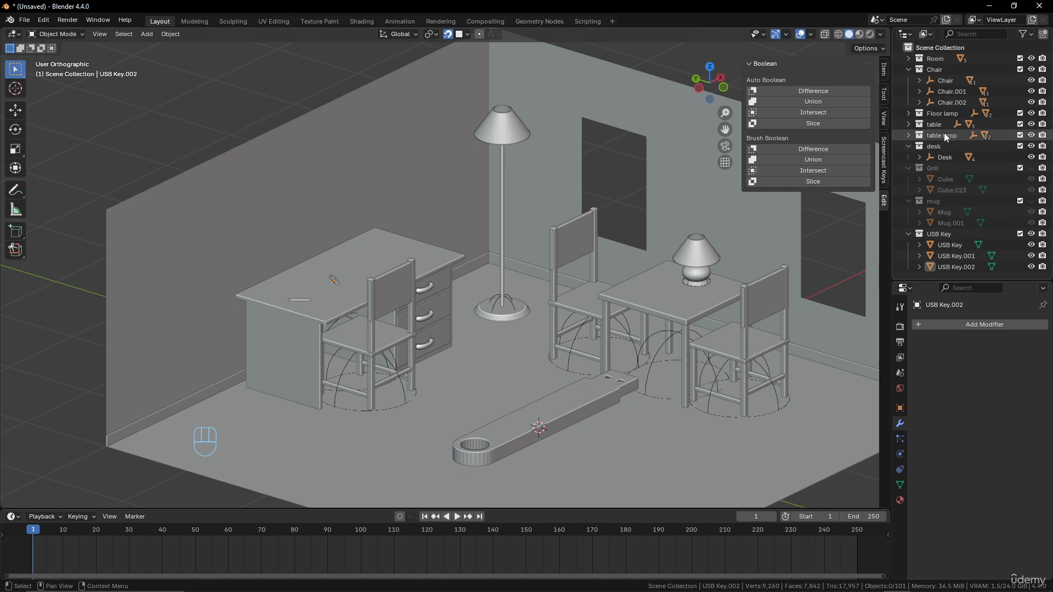
Step: Duplicate the table lamp with its whole child hierarchy and place the copy on the desk's rear half
{"action": "left_click", "coordinate": [909, 135]}
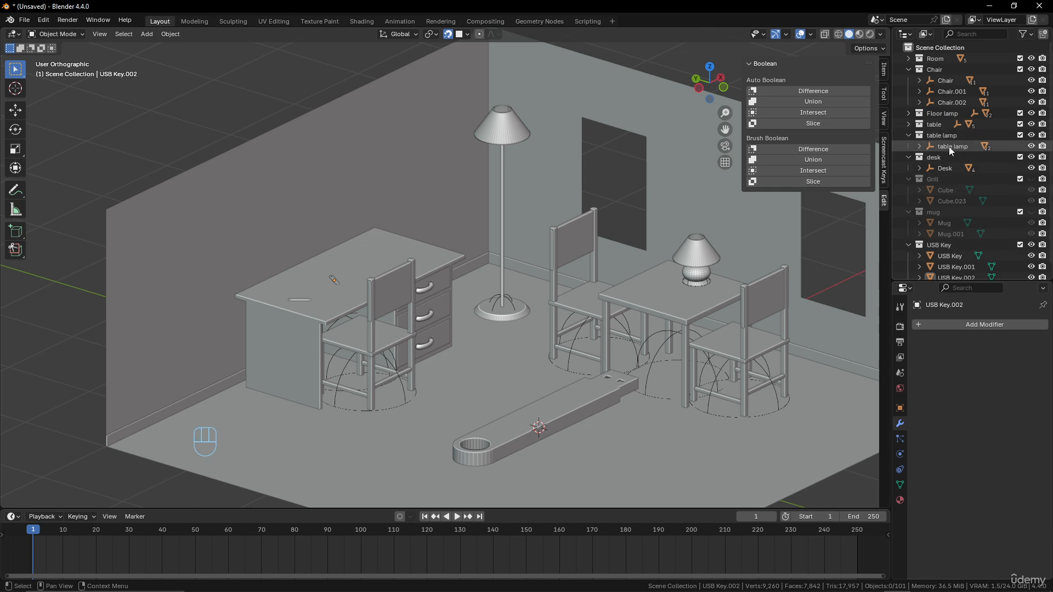
{"action": "left_click", "coordinate": [920, 146]}
{"action": "left_click", "coordinate": [949, 146]}
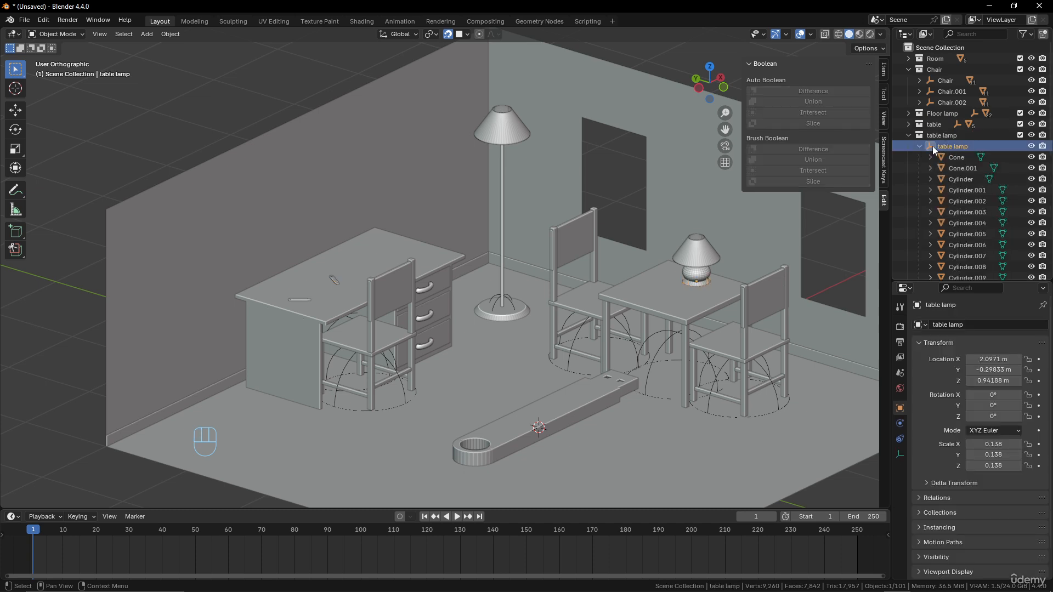
{"action": "right_click", "coordinate": [932, 146]}
{"action": "left_click", "coordinate": [932, 146]}
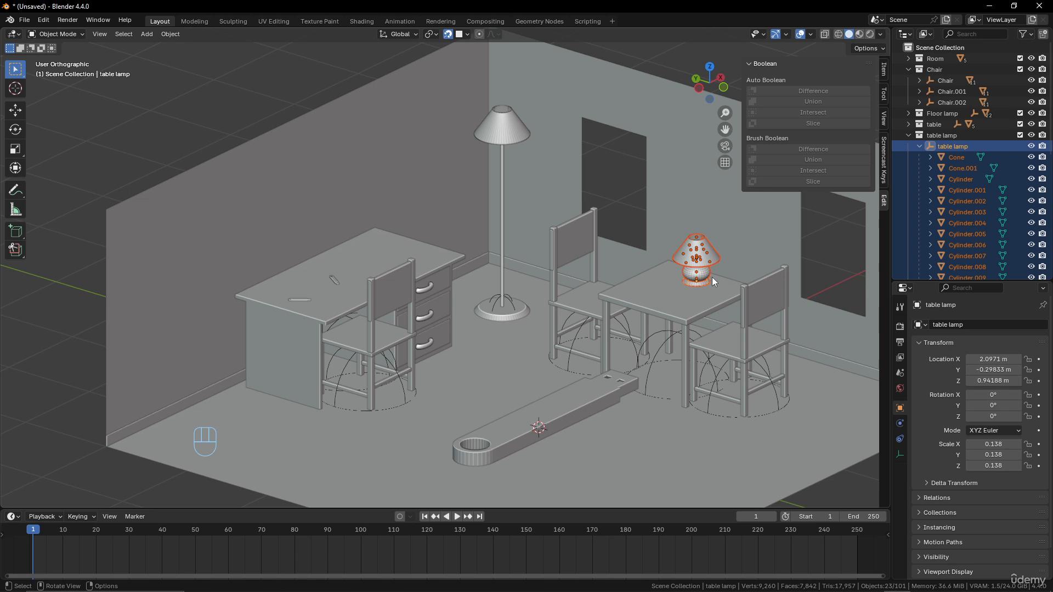
{"action": "key", "text": "shift+d"}
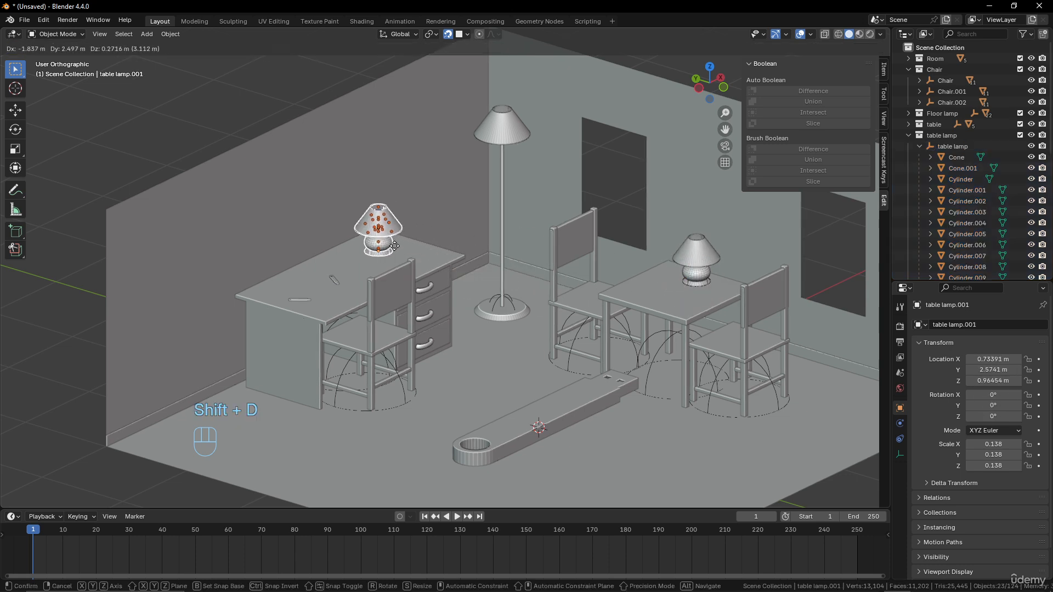
{"action": "left_click", "coordinate": [394, 246]}
Step: Scale the desk's lamp uniformly to about 0.755 and stretch it about 1.409 along the Z axis
{"action": "left_click", "coordinate": [389, 251]}
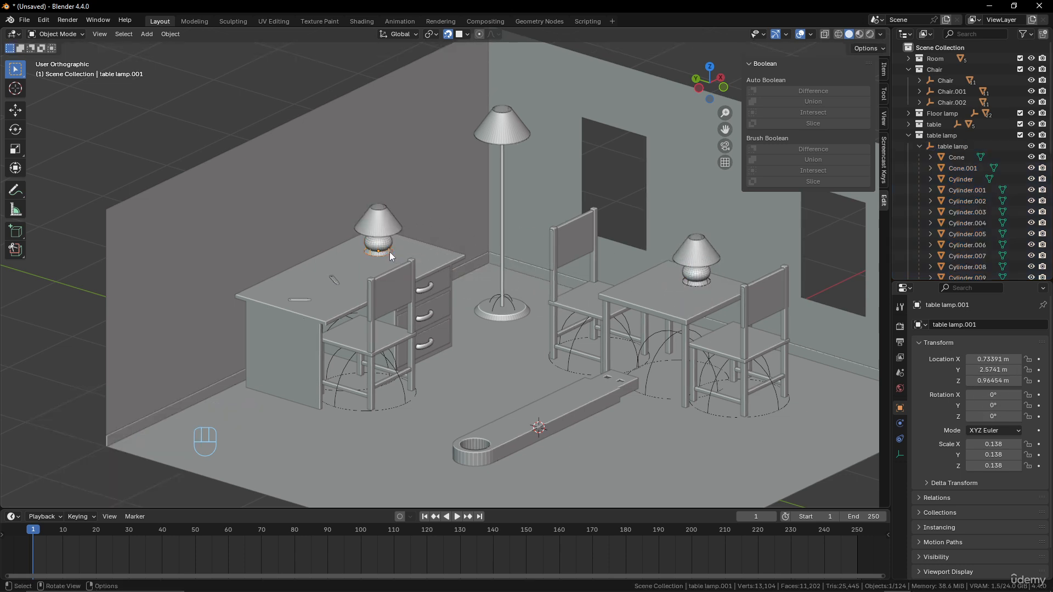
{"action": "key", "text": "s"}
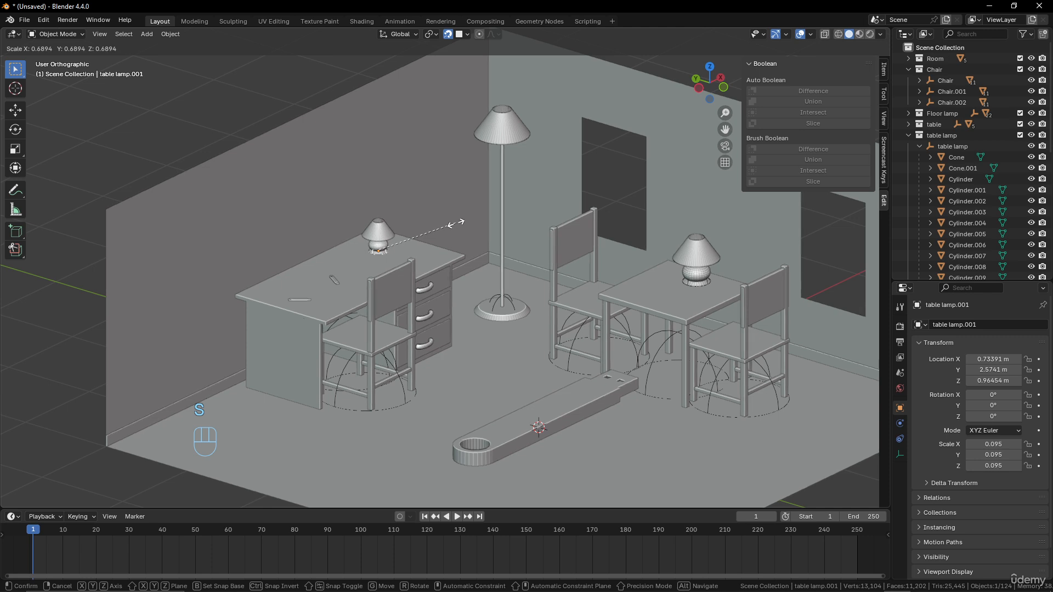
{"action": "left_click", "coordinate": [464, 223]}
{"action": "key", "text": "s"}
{"action": "key", "text": "z"}
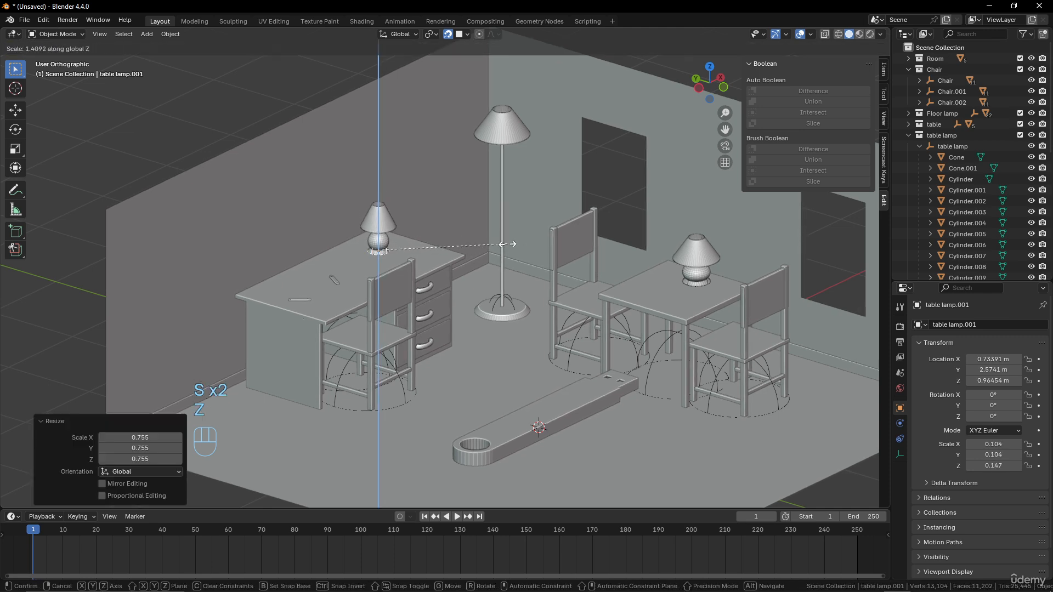
{"action": "left_click", "coordinate": [505, 244]}
Step: Move the desk's lamp closer to the far corner of the desktop and deselect everything
{"action": "key", "text": "g"}
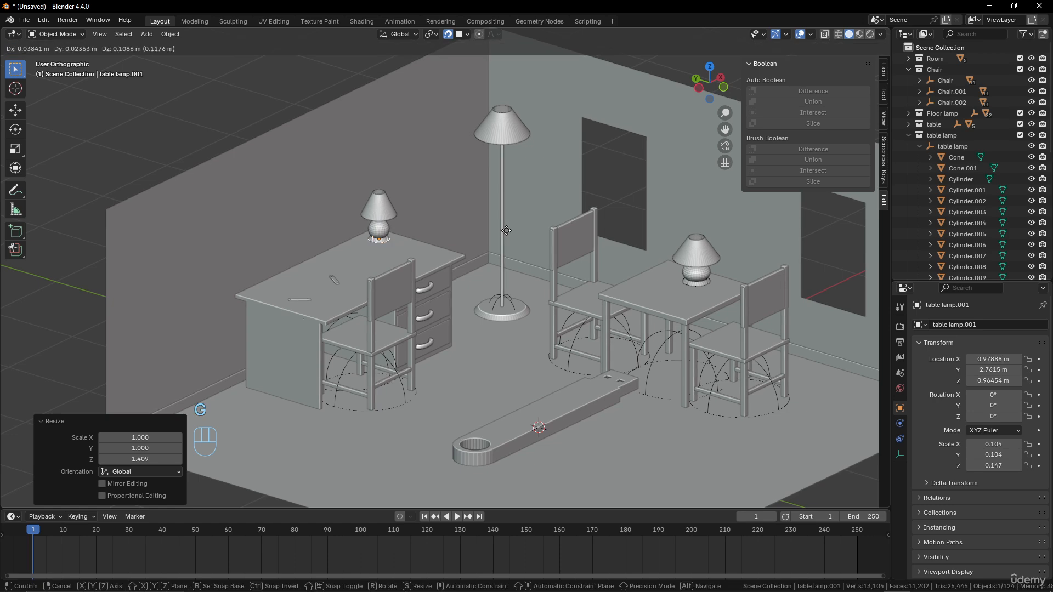
{"action": "left_click", "coordinate": [509, 235]}
{"action": "key", "text": "alt+a"}
Step: Delete the original oversized USB key lying on the room floor
{"action": "scroll", "coordinate": [509, 234], "scroll_direction": "down", "scroll_amount": 5}
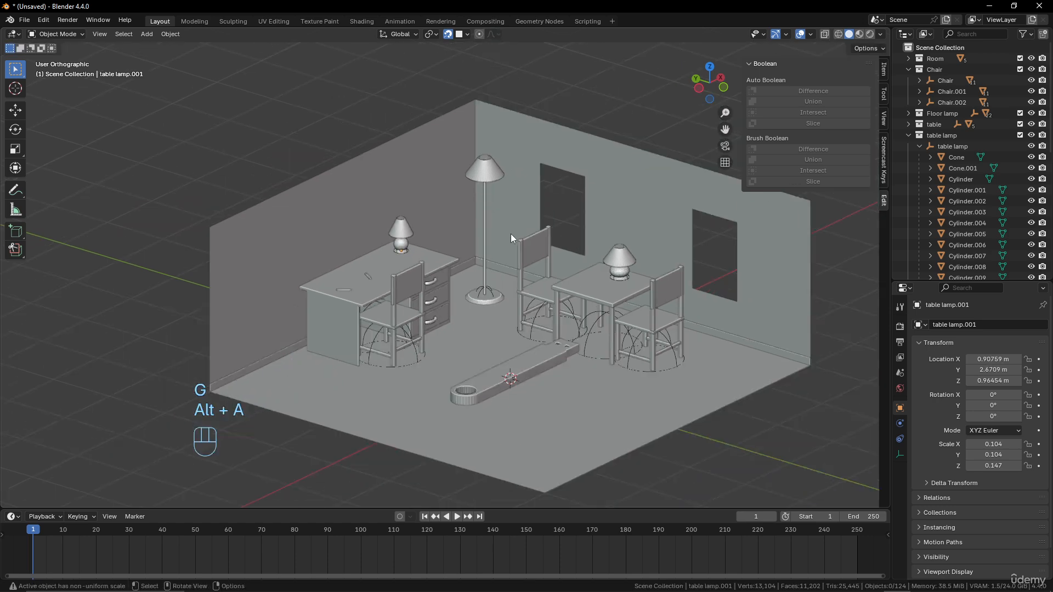
{"action": "middle_click_drag", "start_coordinate": [511, 234], "coordinate": [470, 221]}
{"action": "scroll", "coordinate": [519, 324], "scroll_direction": "up", "scroll_amount": 5}
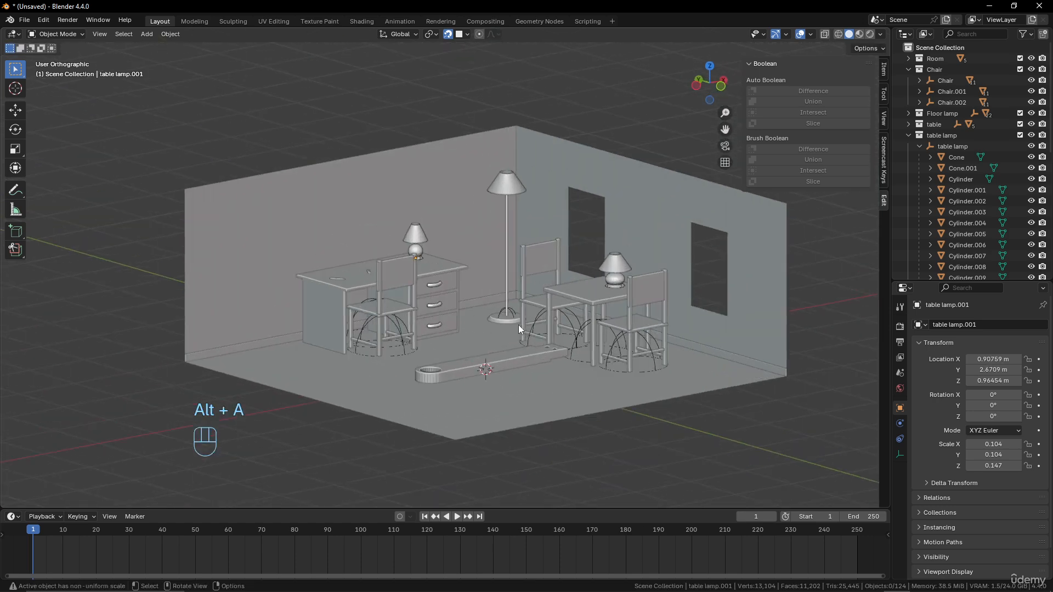
{"action": "left_click", "coordinate": [518, 359]}
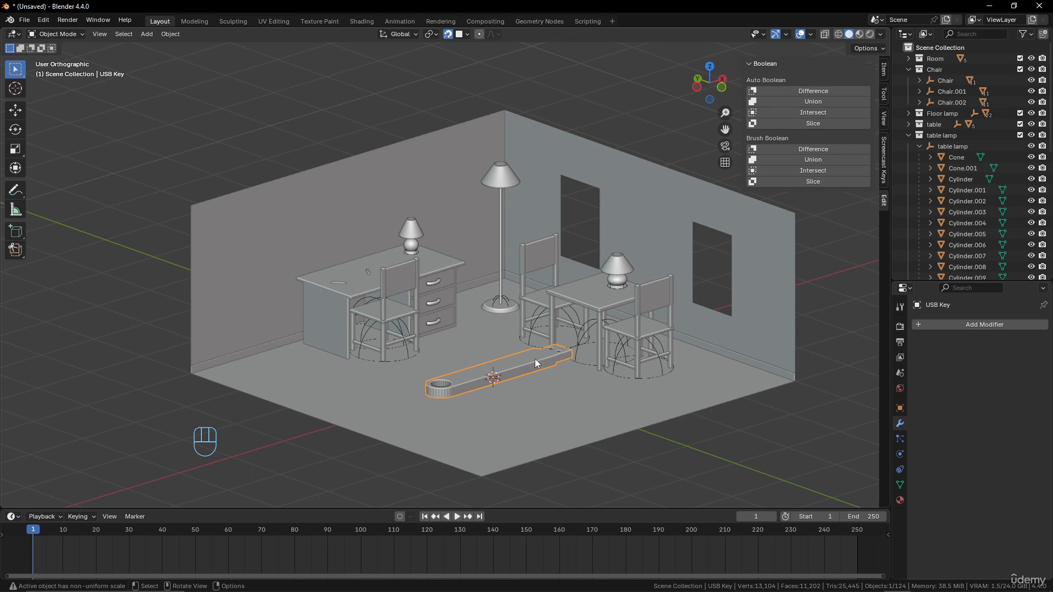
{"action": "key", "text": "x"}
{"action": "left_click", "coordinate": [525, 357]}
{"action": "scroll", "coordinate": [591, 355], "scroll_direction": "up", "scroll_amount": 4}
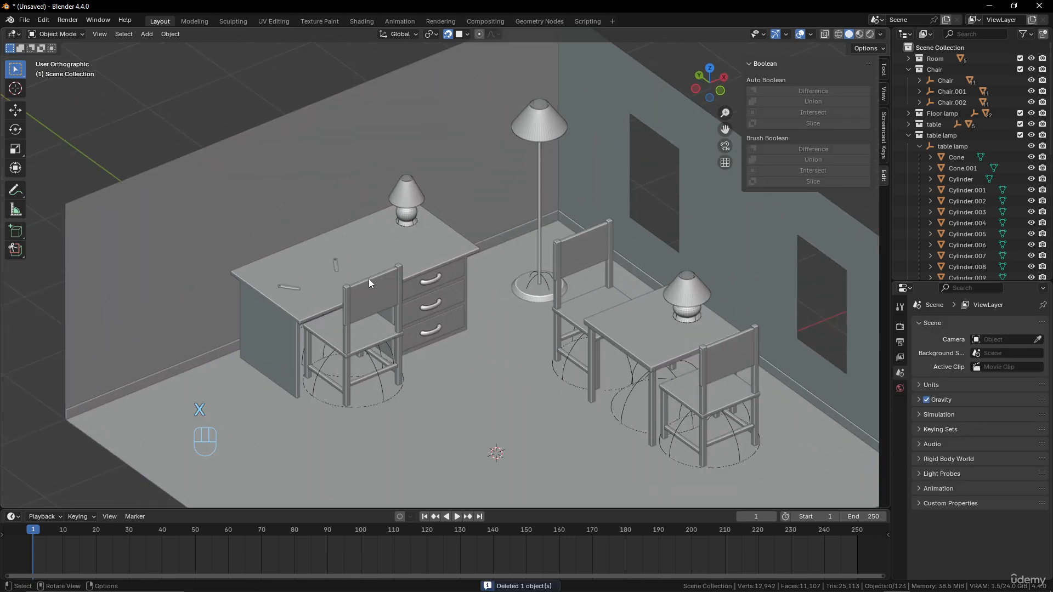
{"action": "middle_click_drag", "start_coordinate": [495, 299], "coordinate": [439, 329]}
{"action": "scroll", "coordinate": [529, 313], "scroll_direction": "down", "scroll_amount": 4}
{"action": "scroll", "coordinate": [528, 311], "scroll_direction": "up", "scroll_amount": 3}
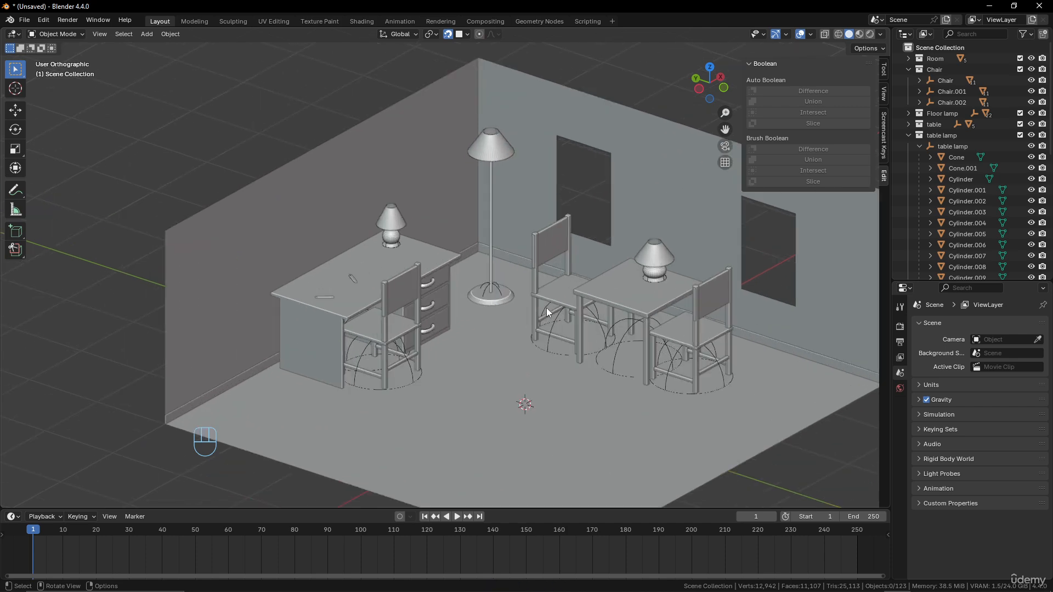
Step: Collapse the table lamp collection in the scene hierarchy
{"action": "scroll", "coordinate": [974, 165], "scroll_direction": "down", "scroll_amount": 4}
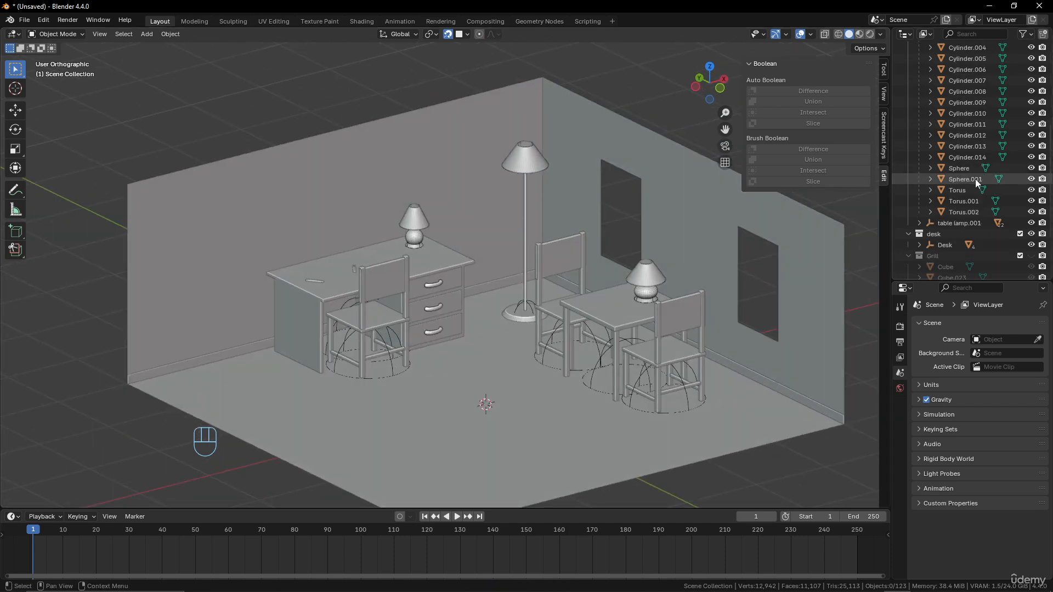
{"action": "scroll", "coordinate": [975, 176], "scroll_direction": "up", "scroll_amount": 5}
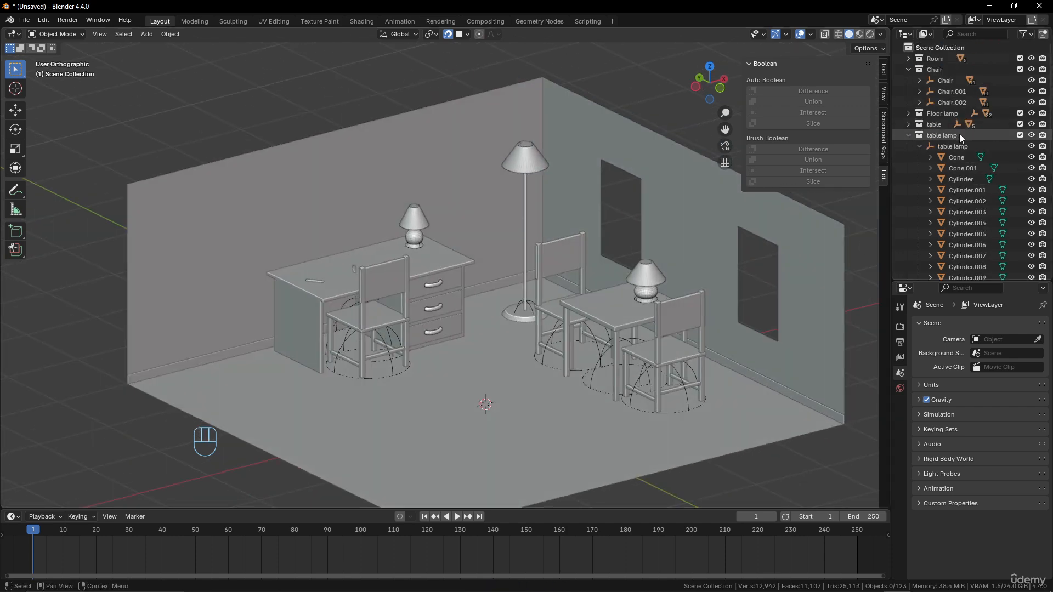
{"action": "left_click", "coordinate": [907, 134]}
{"action": "scroll", "coordinate": [373, 226], "scroll_direction": "down", "scroll_amount": 3}
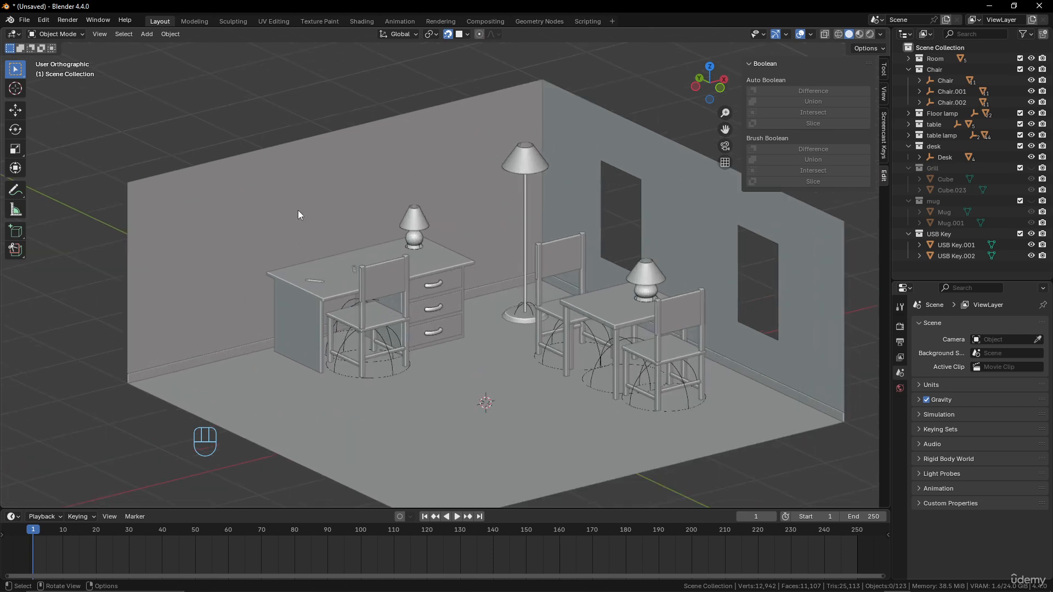
Step: Add a 0.8 m cube mesh at the world origin
{"action": "left_click", "coordinate": [409, 253]}
{"action": "scroll", "coordinate": [356, 267], "scroll_direction": "up", "scroll_amount": 1}
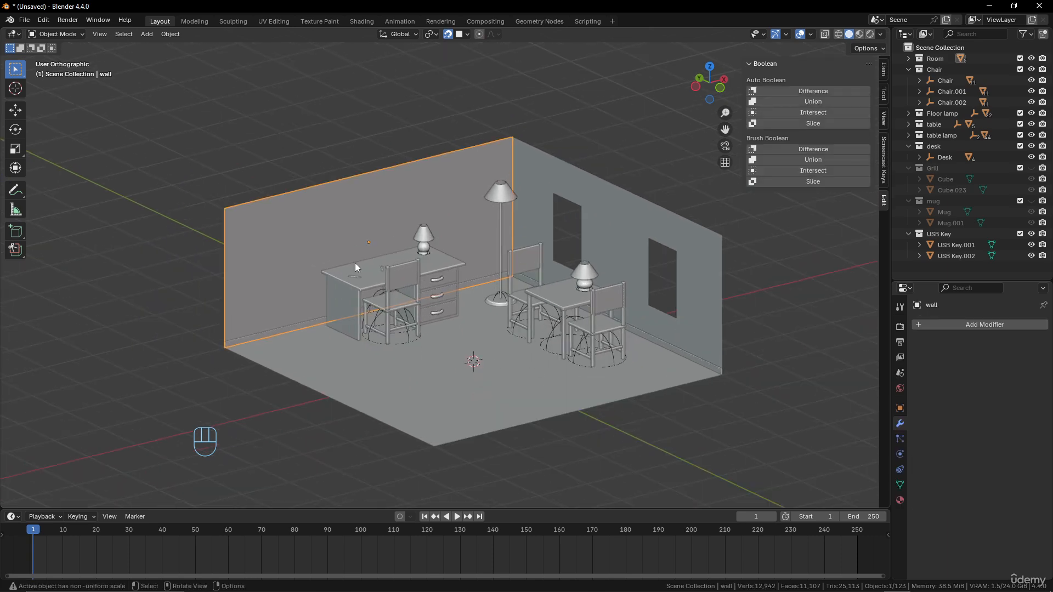
{"action": "key", "text": "shift+a"}
{"action": "mouse_move", "coordinate": [359, 245]}
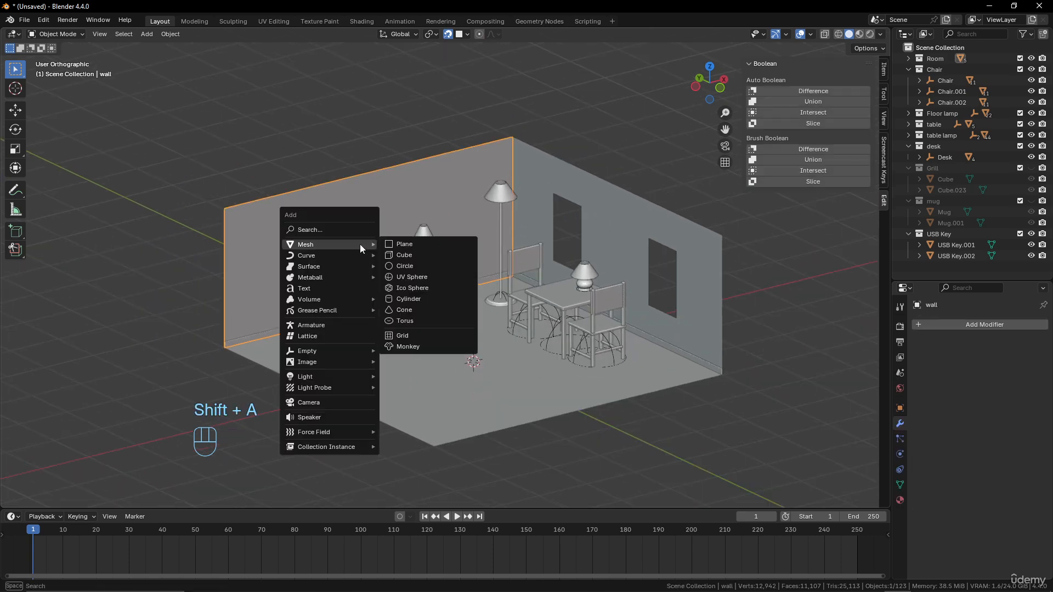
{"action": "left_click", "coordinate": [413, 255]}
{"action": "middle_click_drag", "start_coordinate": [438, 313], "coordinate": [430, 311]}
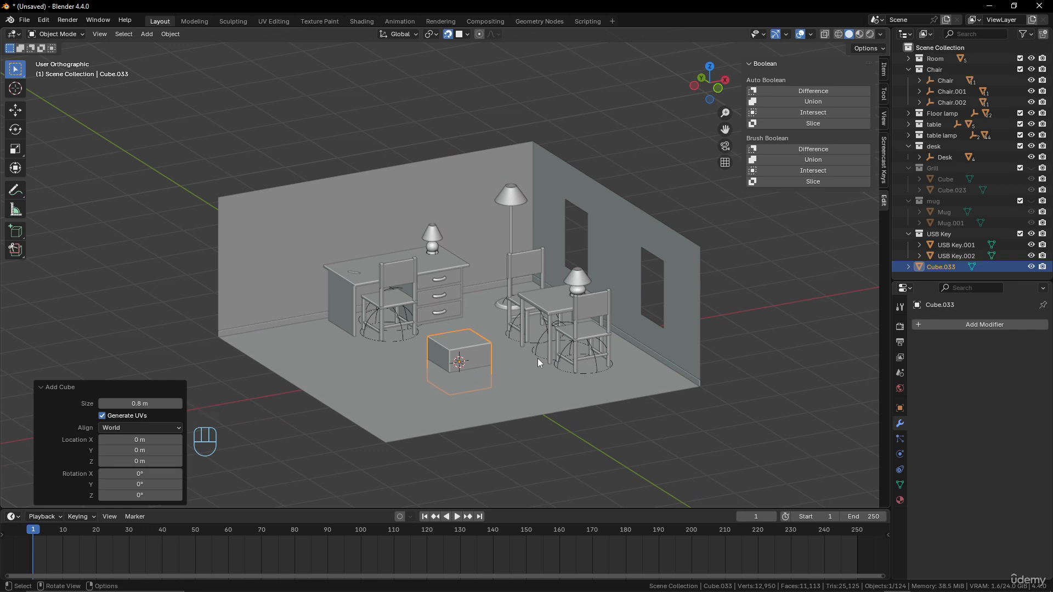
Step: Scale the cube to 0.558, move it onto the back wall's upper part near the corner, and scale it again to 0.629
{"action": "key", "text": "s"}
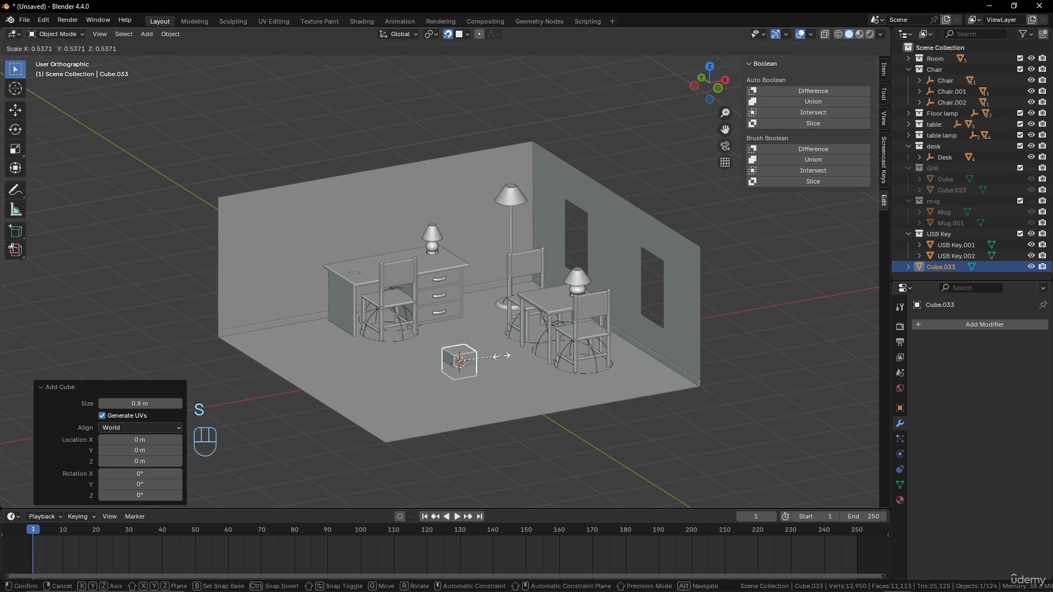
{"action": "left_click", "coordinate": [501, 356]}
{"action": "key", "text": "g"}
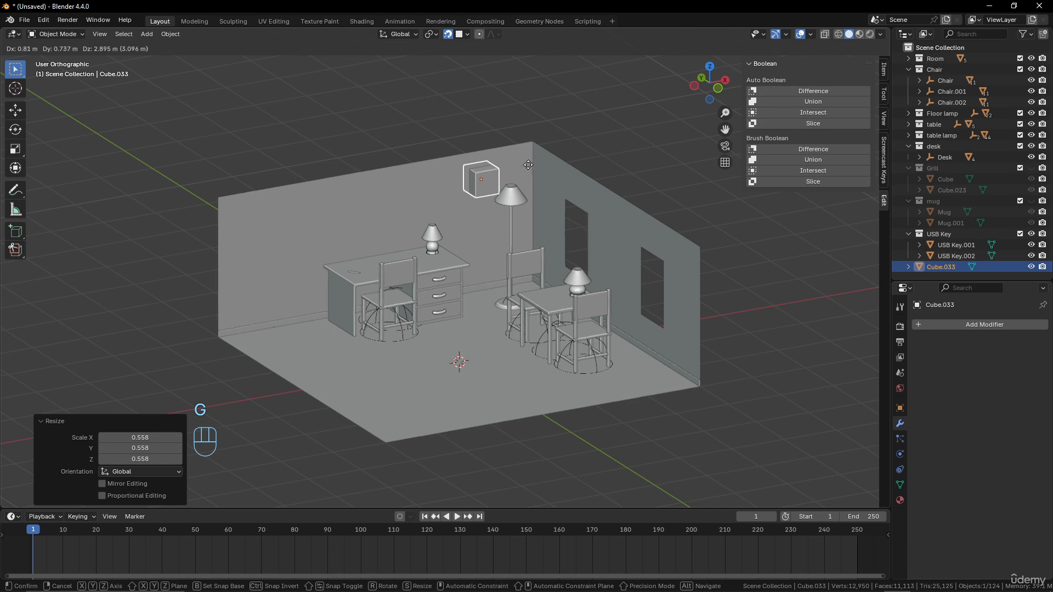
{"action": "left_click", "coordinate": [518, 166]}
{"action": "key", "text": "s"}
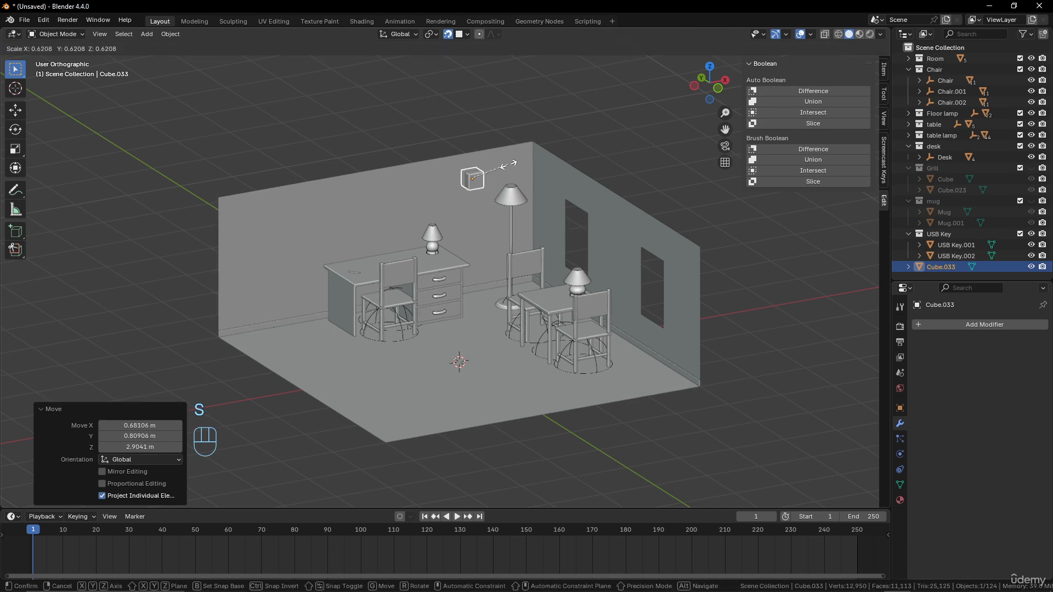
{"action": "left_click", "coordinate": [511, 163]}
Step: Select only the small cube on the back wall and snap the 3D cursor to it
{"action": "scroll", "coordinate": [496, 212], "scroll_direction": "up", "scroll_amount": 4}
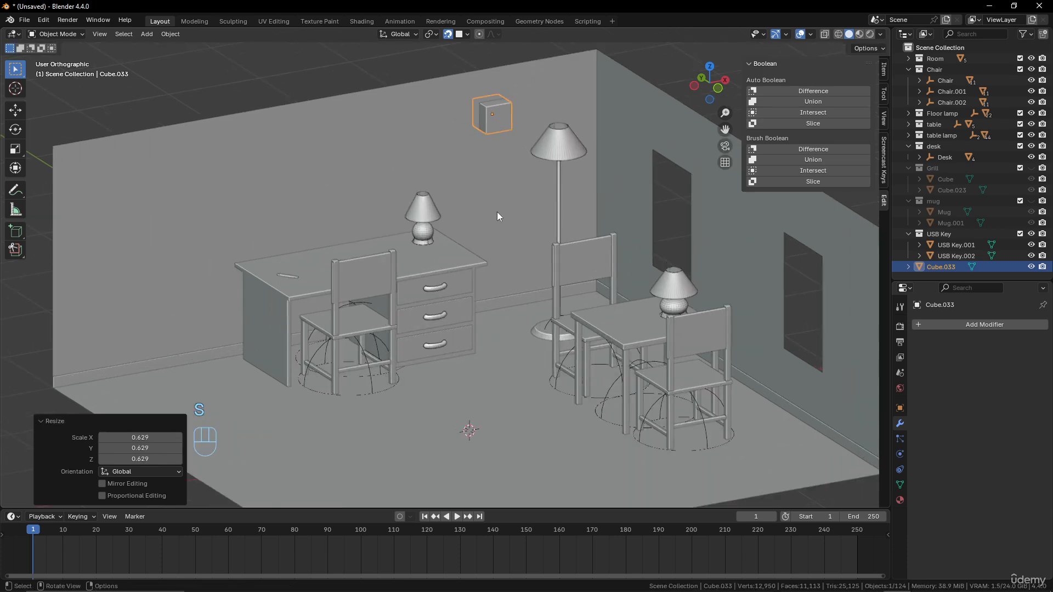
{"action": "left_click", "coordinate": [494, 174], "text": "shift"}
{"action": "scroll", "coordinate": [492, 258], "scroll_direction": "down", "scroll_amount": 4}
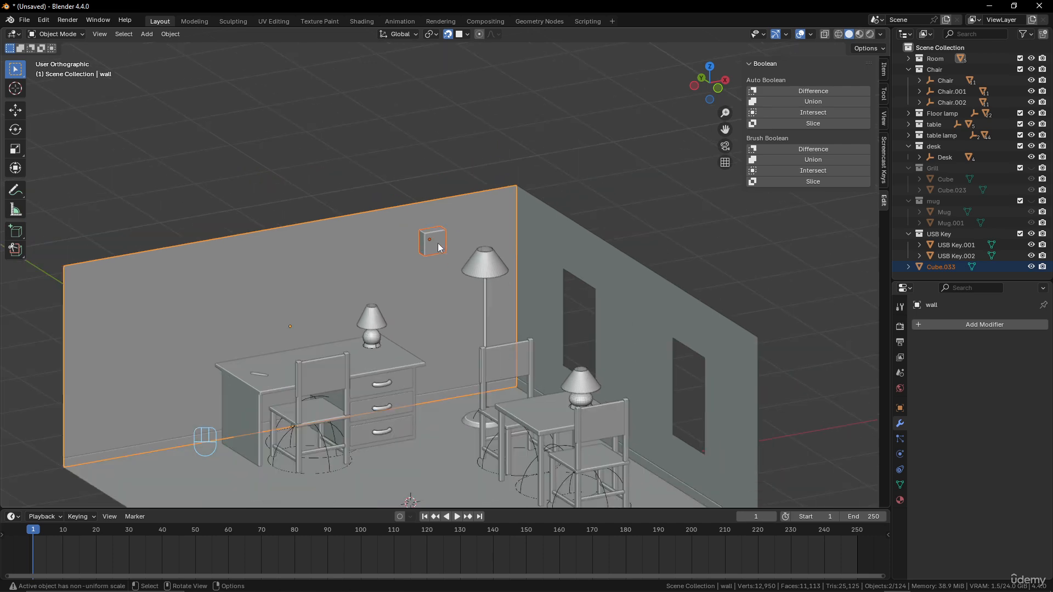
{"action": "left_click", "coordinate": [390, 233], "text": "shift"}
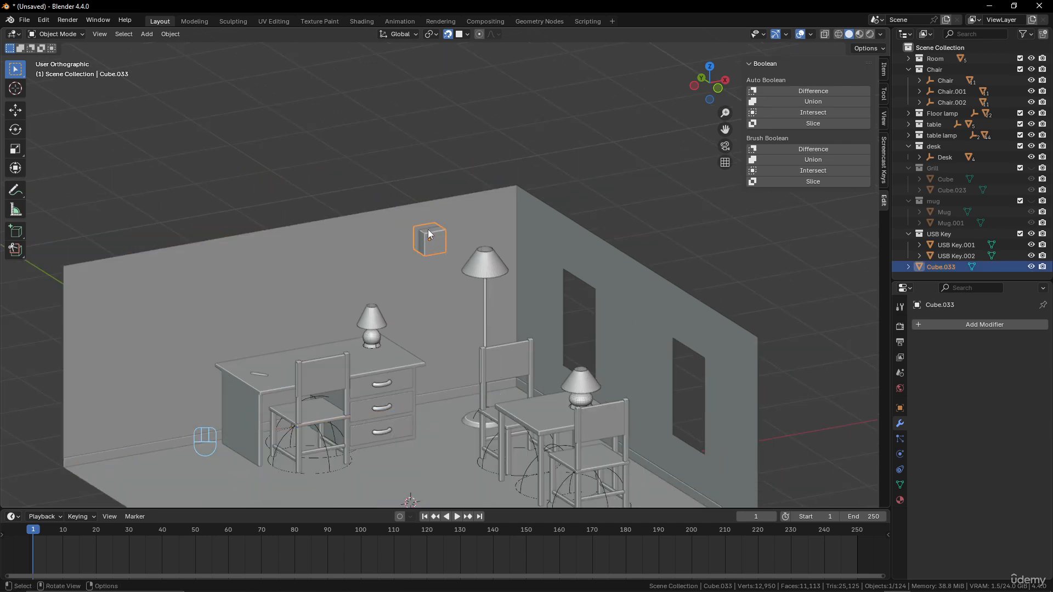
{"action": "mouse_move", "coordinate": [478, 262]}
{"action": "middle_mouse_down"}
{"action": "mouse_move", "coordinate": [380, 272]}
{"action": "mouse_move", "coordinate": [399, 284]}
{"action": "mouse_move", "coordinate": [474, 275]}
{"action": "mouse_move", "coordinate": [459, 269]}
{"action": "mouse_move", "coordinate": [467, 257]}
{"action": "middle_mouse_up"}
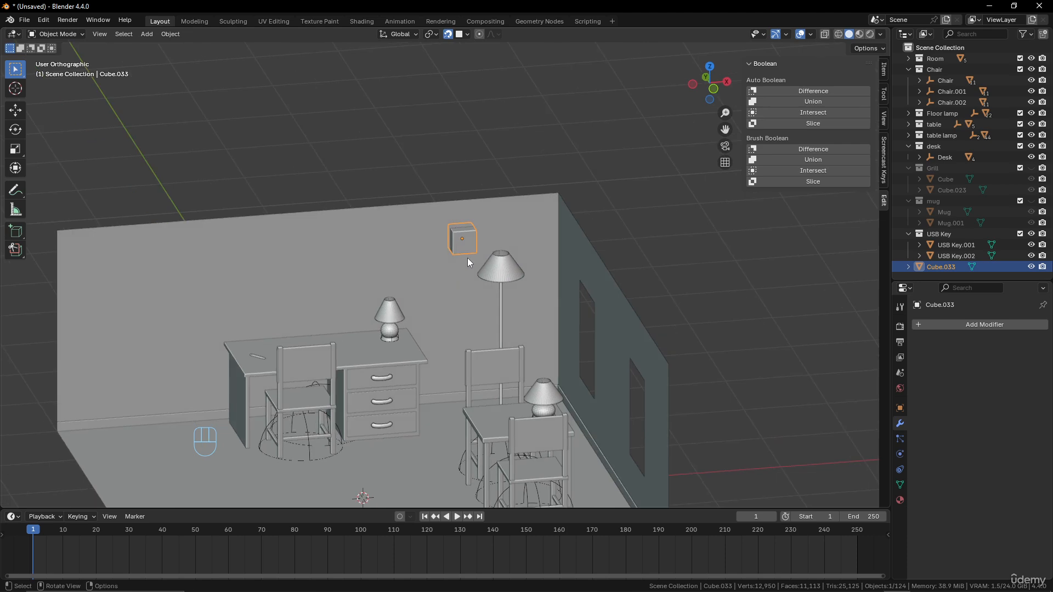
{"action": "key", "text": "shift+s"}
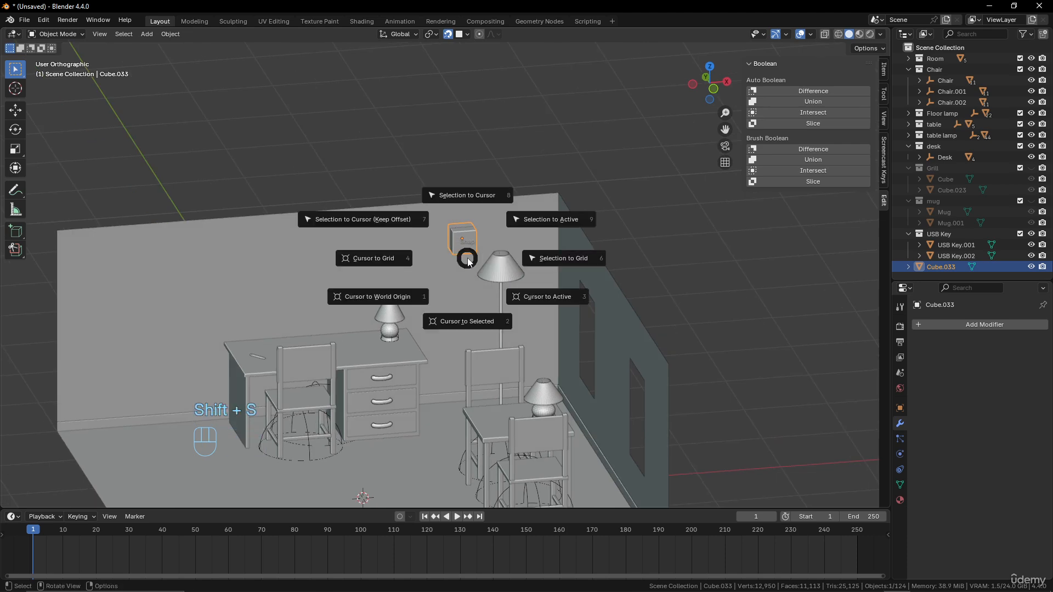
{"action": "left_click", "coordinate": [472, 335]}
Step: Cut the small cube out of the back wall with an auto Boolean Difference
{"action": "middle_click_drag", "start_coordinate": [465, 252], "coordinate": [499, 193]}
{"action": "left_click", "coordinate": [498, 195]}
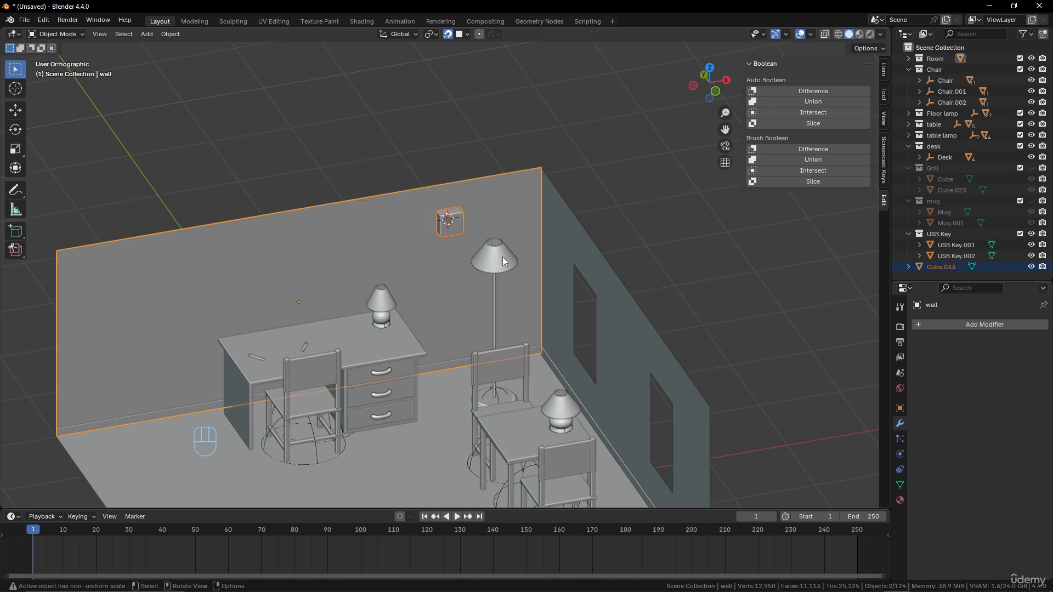
{"action": "key", "text": "shift+ctrl+KP_Subtract"}
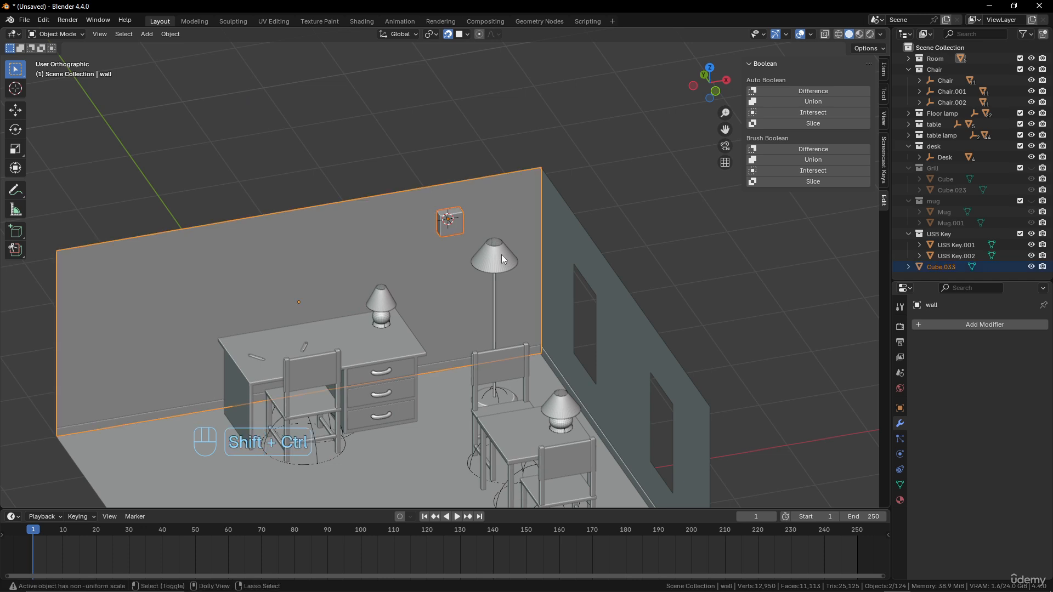
Step: Make the hidden Grill and mug collections visible in the scene
{"action": "scroll", "coordinate": [488, 289], "scroll_direction": "down", "scroll_amount": 4}
{"action": "middle_click_drag", "start_coordinate": [488, 289], "coordinate": [491, 261], "text": "shift"}
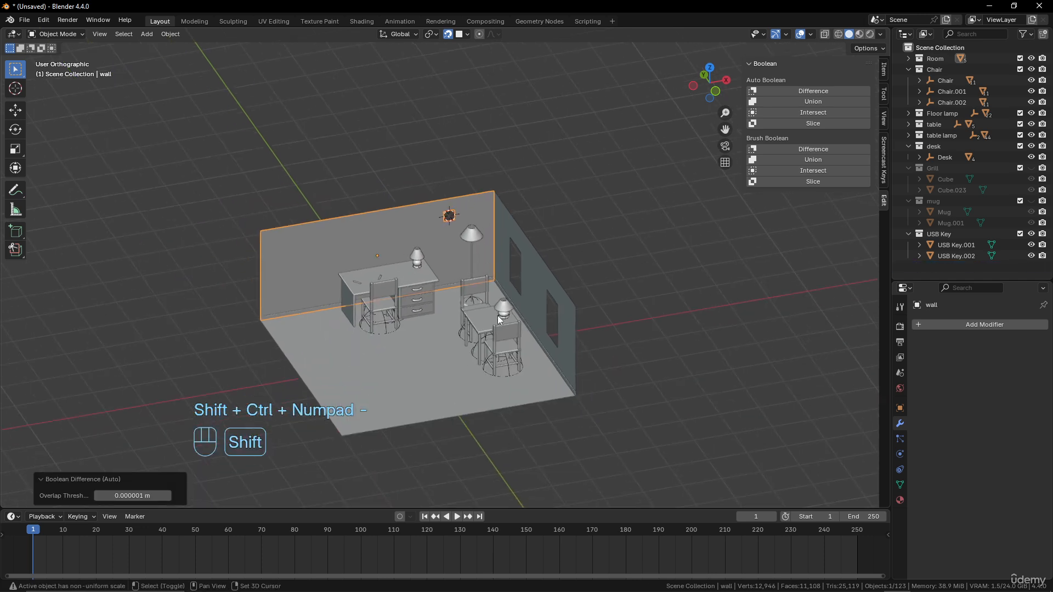
{"action": "left_click", "coordinate": [1031, 169]}
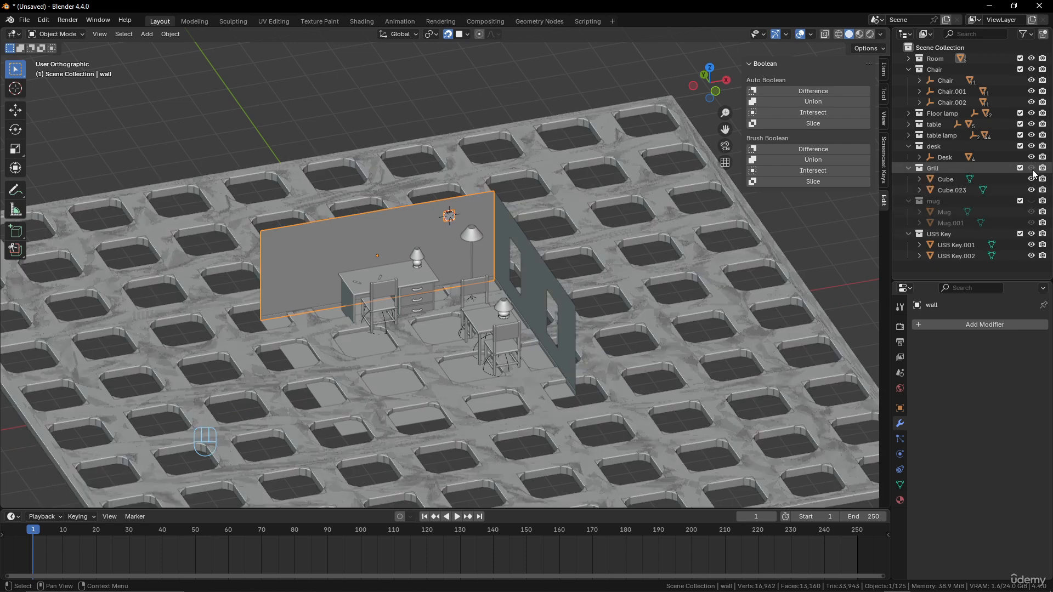
{"action": "left_click", "coordinate": [1031, 201]}
Step: Hide the grill's extra object Cube.023 and scale the main grill mesh uniformly to 0.067
{"action": "scroll", "coordinate": [616, 330], "scroll_direction": "down", "scroll_amount": 3}
{"action": "scroll", "coordinate": [616, 328], "scroll_direction": "up", "scroll_amount": 2}
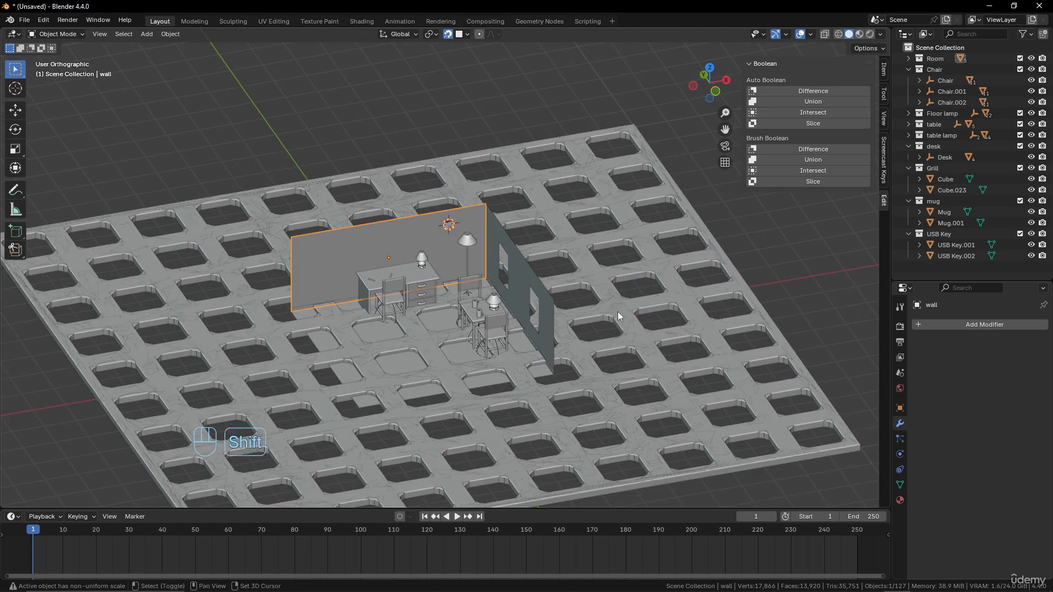
{"action": "middle_click_drag", "start_coordinate": [617, 312], "coordinate": [558, 267], "text": "shift"}
{"action": "left_click", "coordinate": [579, 267]}
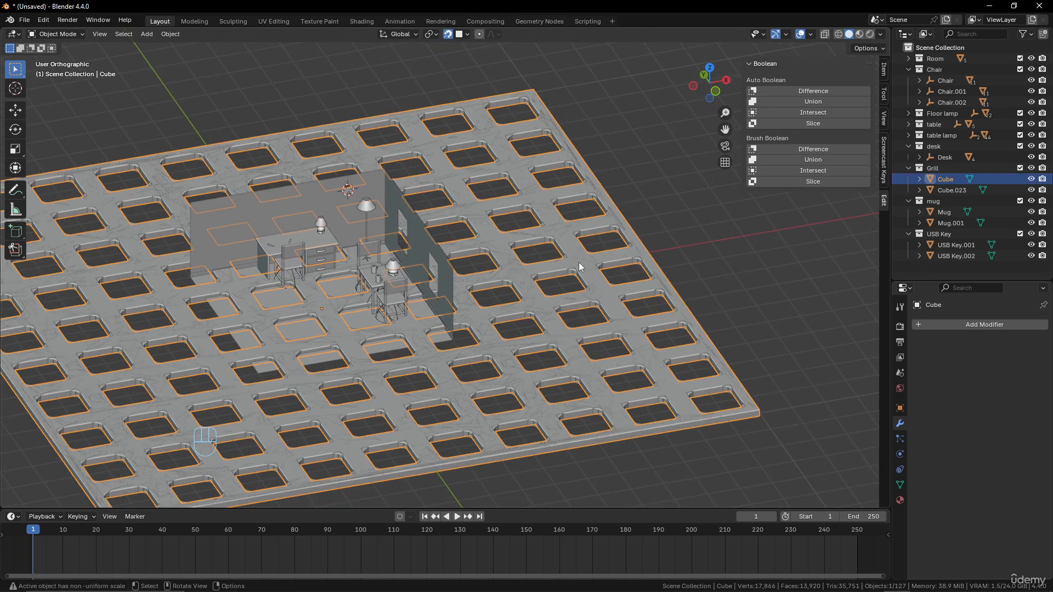
{"action": "left_click", "coordinate": [1030, 190]}
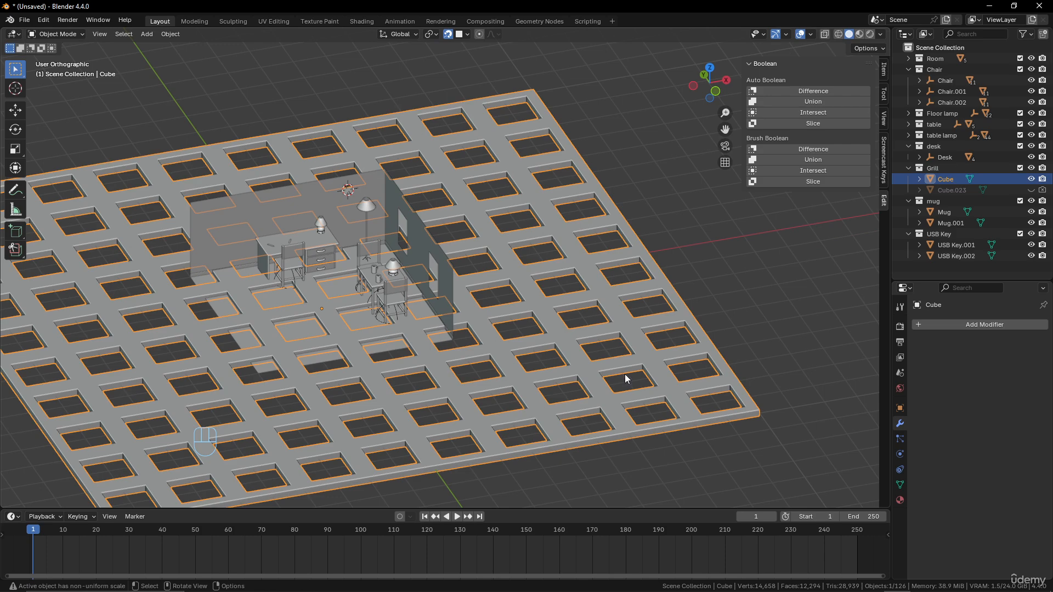
{"action": "key", "text": "s"}
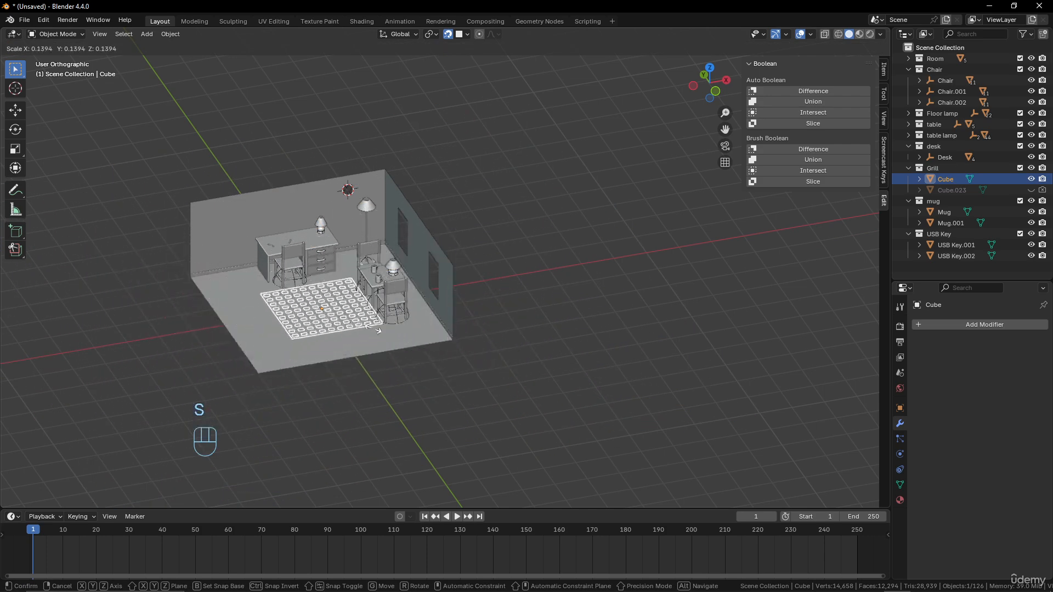
{"action": "left_click", "coordinate": [358, 317]}
Step: Snap the grill to the 3D cursor at the wall opening and rotate it 90° about the X axis
{"action": "key", "text": "shift+s"}
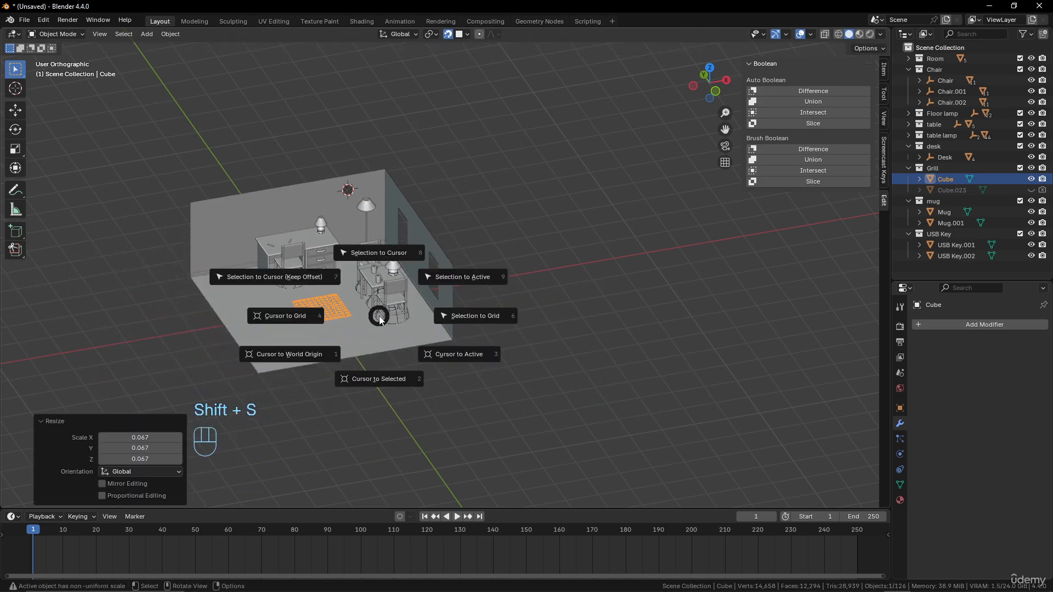
{"action": "left_click", "coordinate": [378, 254]}
{"action": "scroll", "coordinate": [353, 262], "scroll_direction": "up", "scroll_amount": 5}
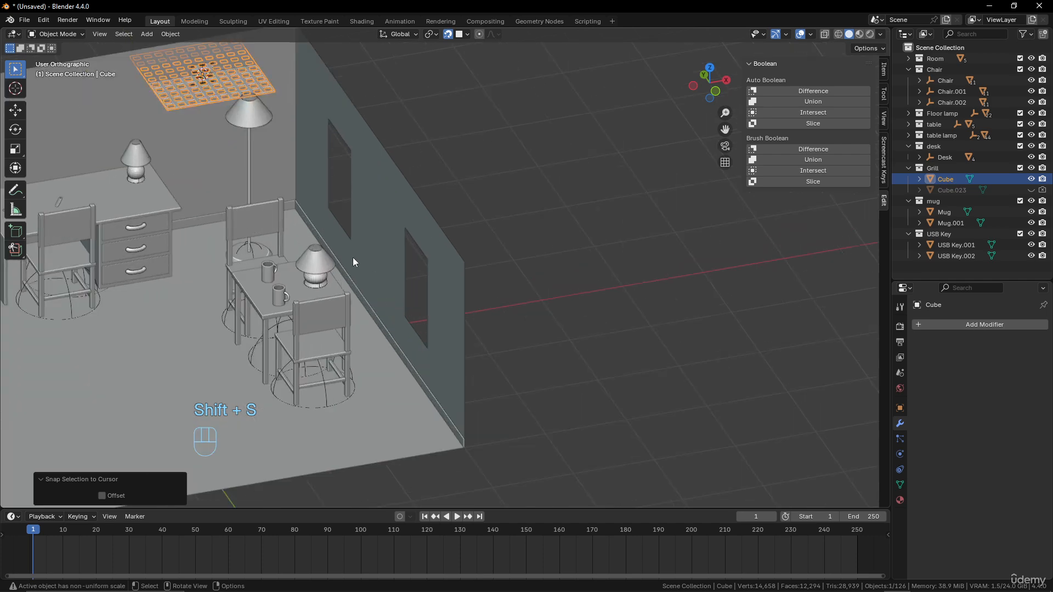
{"action": "middle_click_drag", "start_coordinate": [353, 262], "coordinate": [396, 324], "text": "shift"}
{"action": "key", "text": "r"}
{"action": "key", "text": "x"}
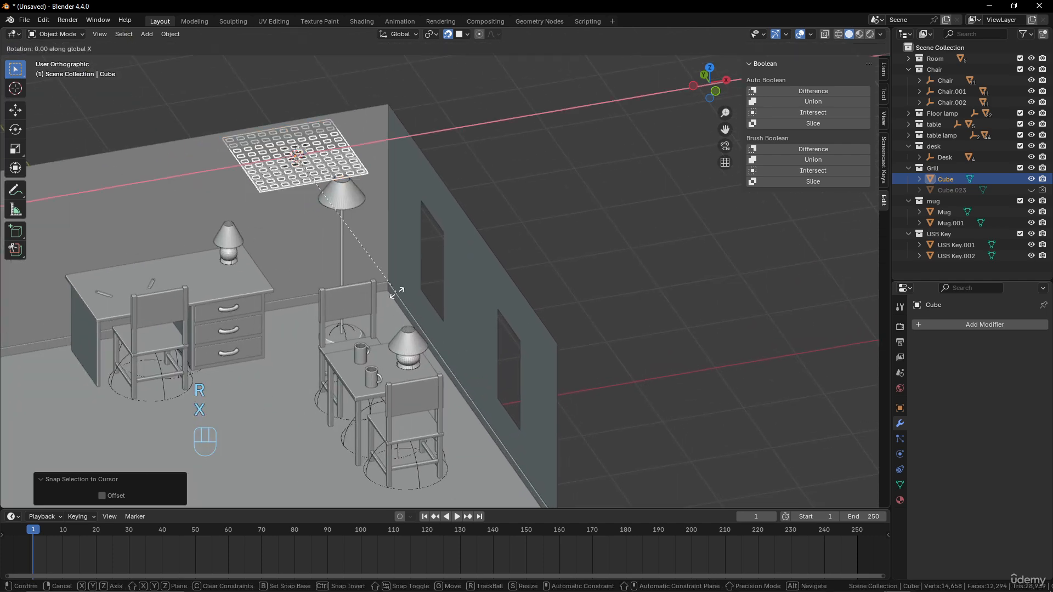
{"action": "key", "text": "KP_9"}
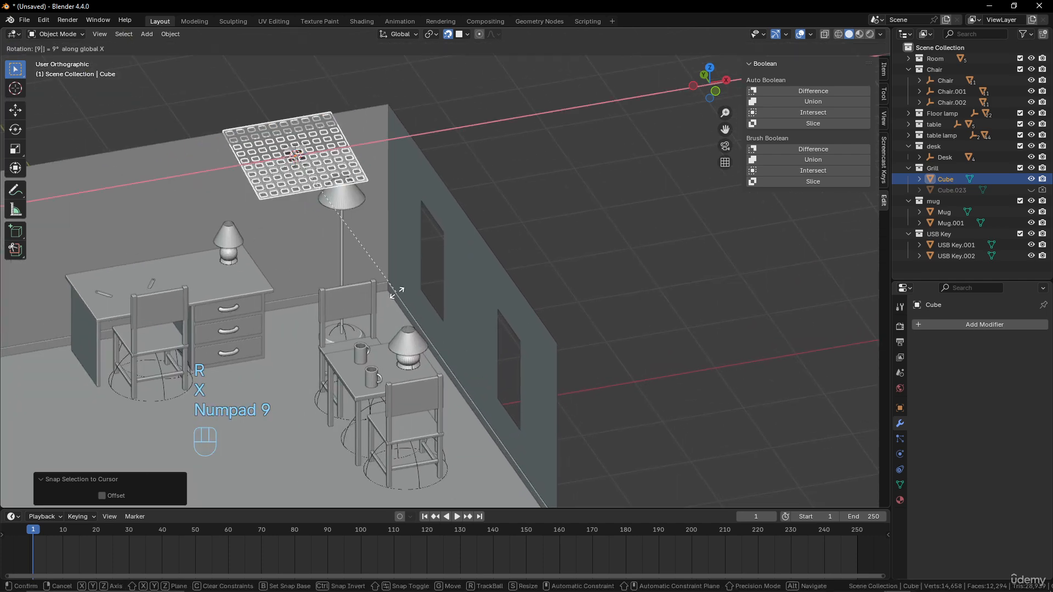
{"action": "key", "text": "KP_0"}
{"action": "left_click", "coordinate": [398, 293]}
Step: Scale the upright grill to 0.215 to fit the opening in the back wall, and deselect everything
{"action": "key", "text": "s"}
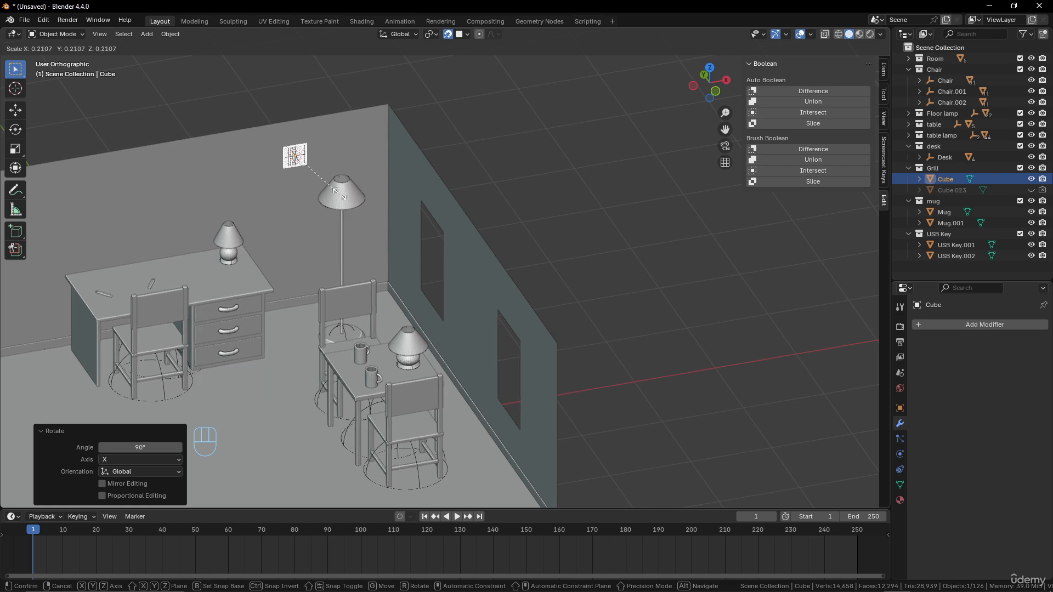
{"action": "left_click", "coordinate": [339, 194]}
{"action": "scroll", "coordinate": [337, 222], "scroll_direction": "up", "scroll_amount": 3}
{"action": "scroll", "coordinate": [314, 372], "scroll_direction": "up", "scroll_amount": 5}
{"action": "middle_click_drag", "start_coordinate": [184, 341], "coordinate": [597, 316], "text": "shift"}
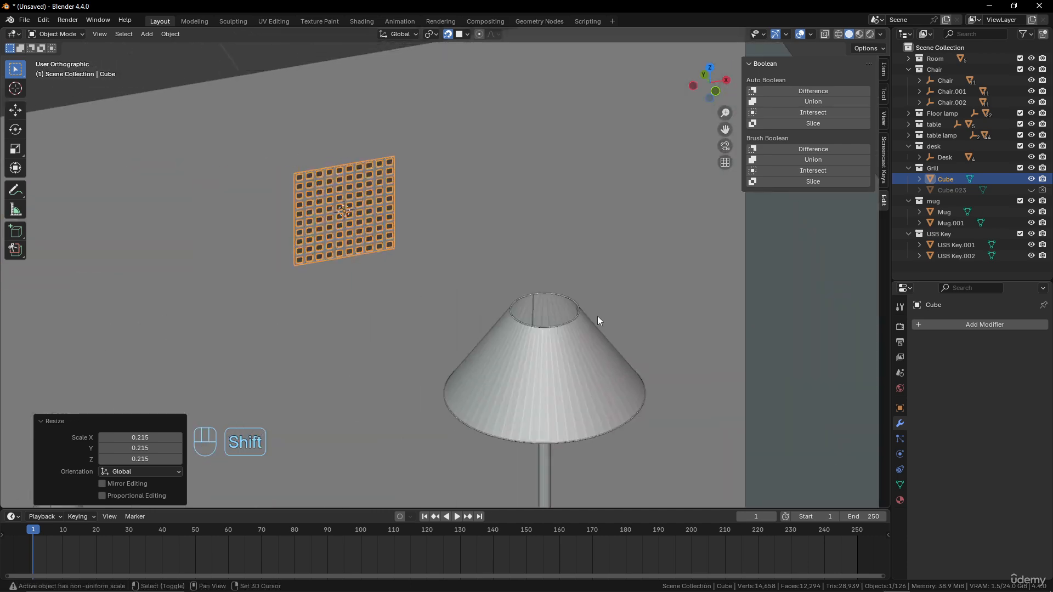
{"action": "scroll", "coordinate": [438, 305], "scroll_direction": "up", "scroll_amount": 3}
{"action": "middle_click_drag", "start_coordinate": [384, 301], "coordinate": [446, 302], "text": "shift"}
{"action": "key", "text": "alt+a"}
Step: Create a new collection in the scene hierarchy and name it frames
{"action": "scroll", "coordinate": [410, 290], "scroll_direction": "down", "scroll_amount": 10}
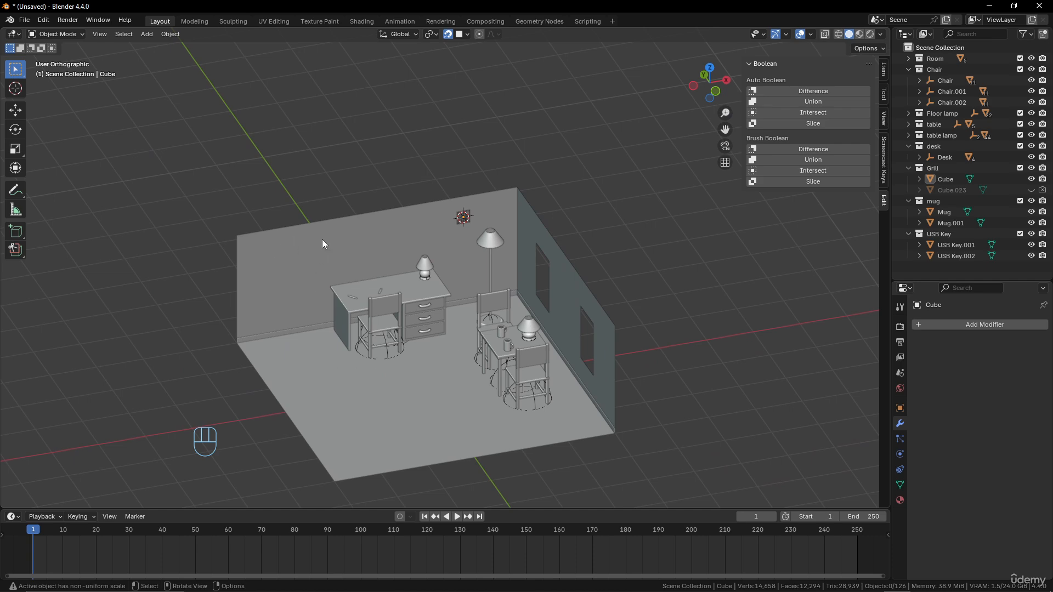
{"action": "scroll", "coordinate": [452, 373], "scroll_direction": "up", "scroll_amount": 3}
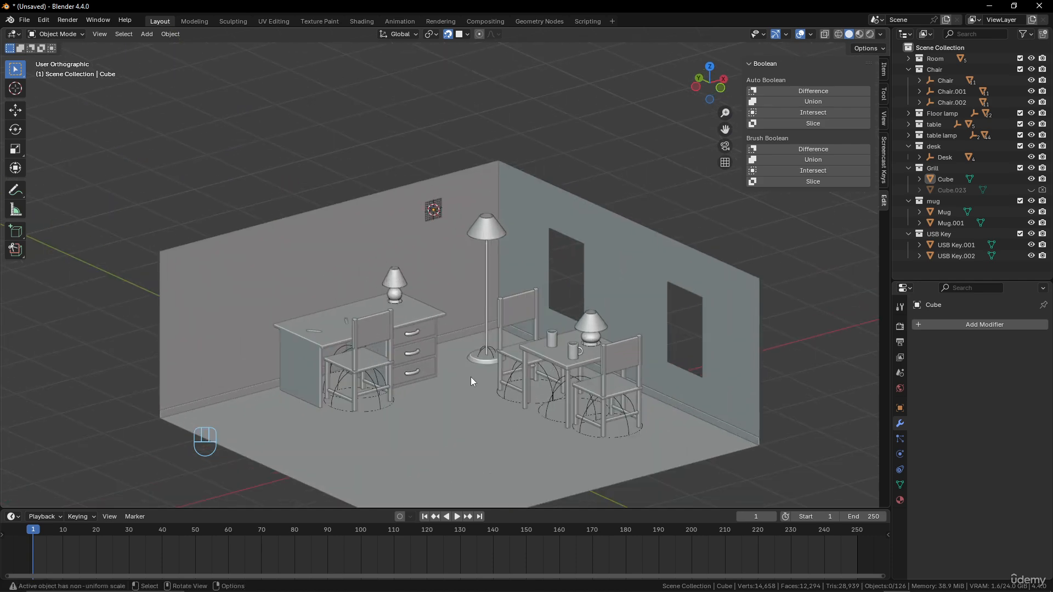
{"action": "right_click", "coordinate": [928, 268]}
{"action": "left_click", "coordinate": [928, 268]}
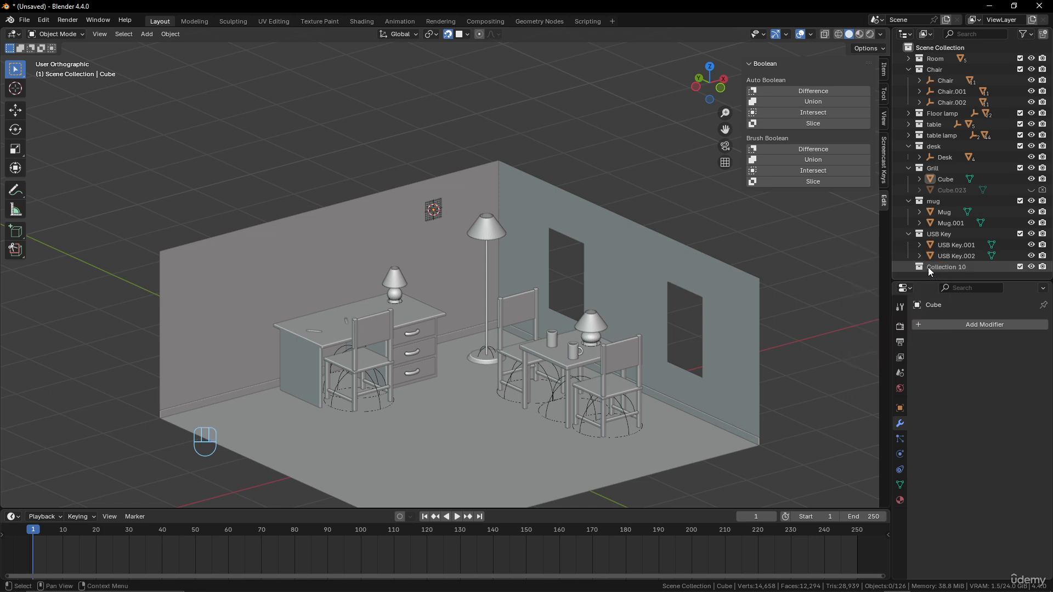
{"action": "double_click", "coordinate": [949, 268]}
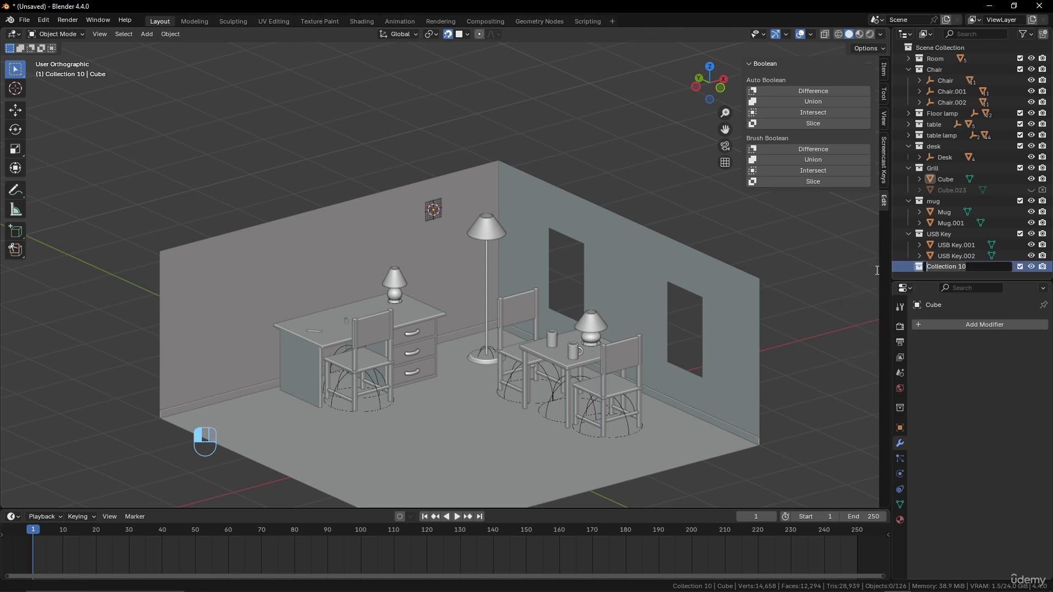
{"action": "type", "text": "frames"}
{"action": "key", "text": "Return"}
Step: Isolate the frames collection by hiding all other collections
{"action": "scroll", "coordinate": [509, 351], "scroll_direction": "down", "scroll_amount": 5}
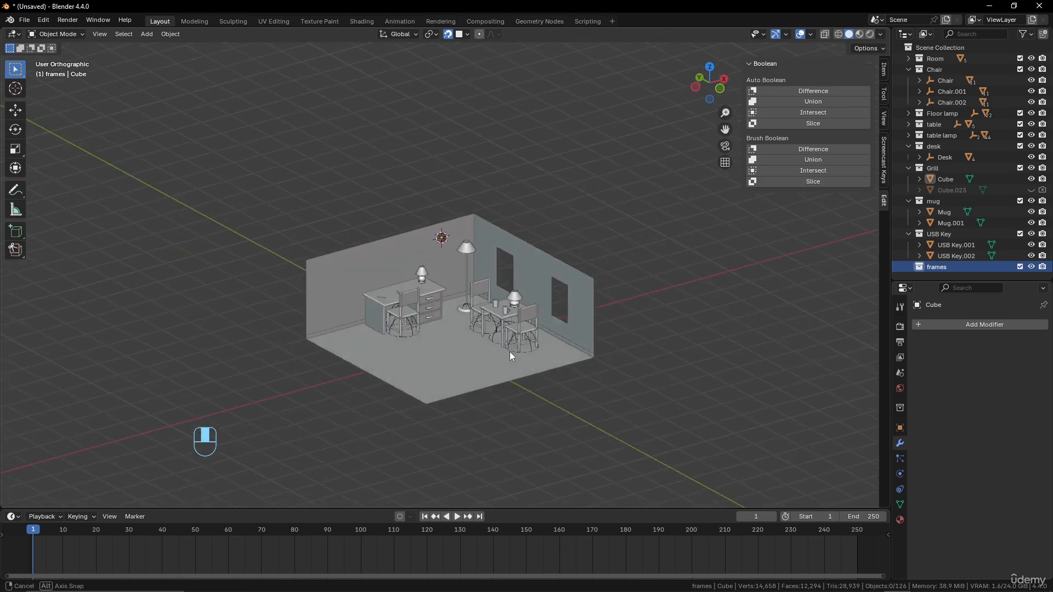
{"action": "left_click", "coordinate": [1031, 267], "text": "shift"}
{"action": "left_click", "coordinate": [1031, 267], "text": "ctrl"}
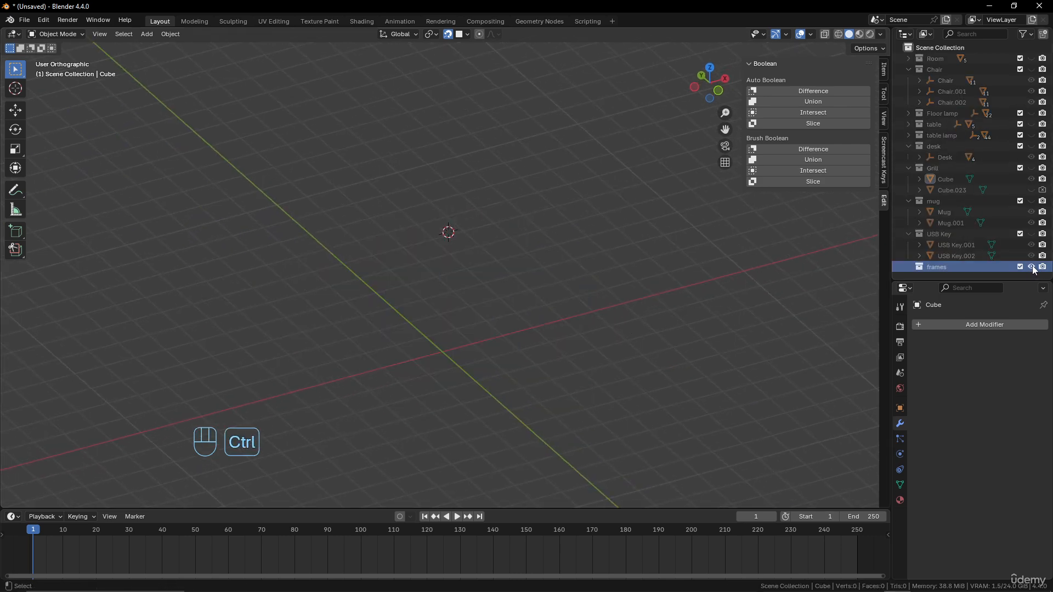
Step: Reset the 3D cursor to the world origin and add a 0.8 m cube mesh there
{"action": "key", "text": "shift+c"}
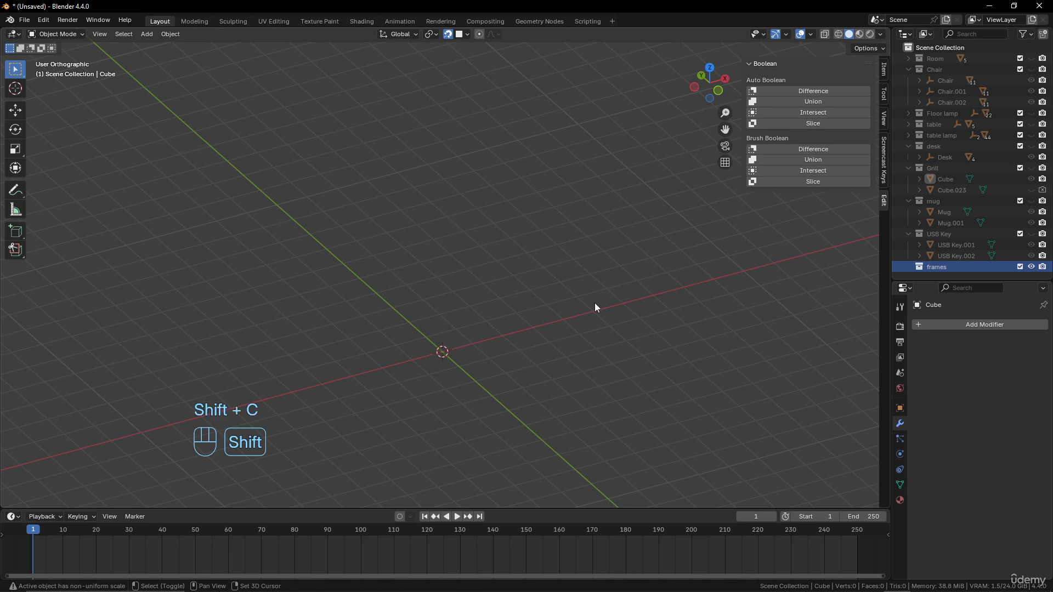
{"action": "middle_click_drag", "start_coordinate": [518, 344], "coordinate": [450, 311], "text": "shift"}
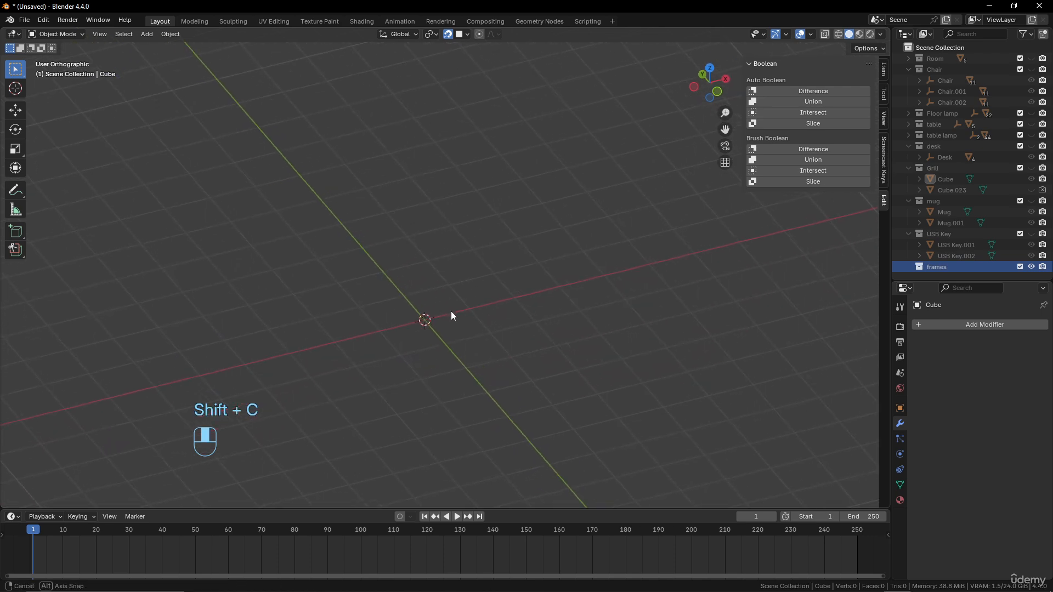
{"action": "key", "text": "shift+a"}
{"action": "mouse_move", "coordinate": [447, 308]}
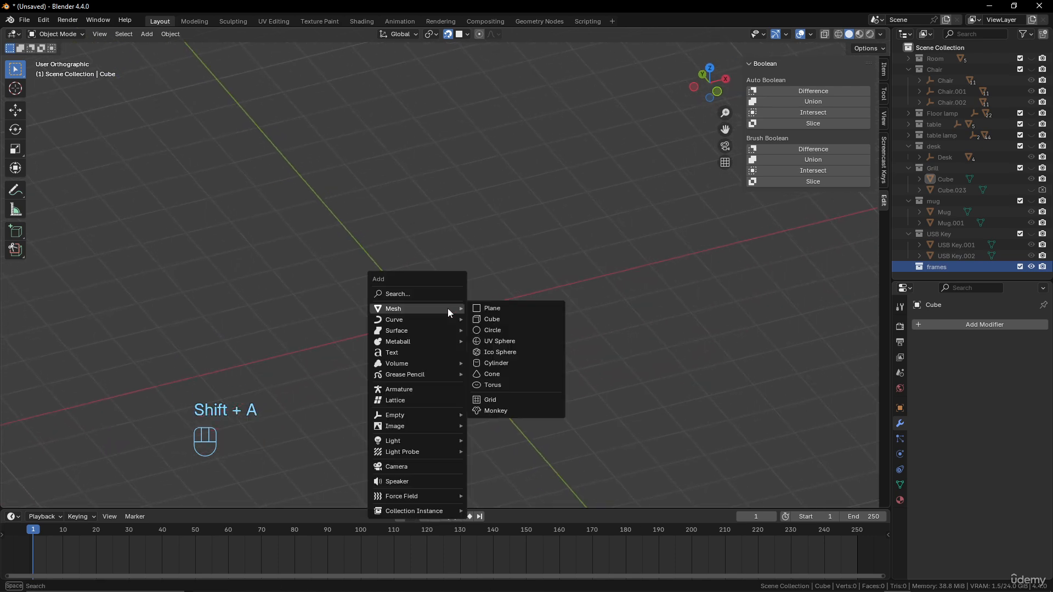
{"action": "left_click", "coordinate": [499, 318]}
{"action": "scroll", "coordinate": [475, 367], "scroll_direction": "up", "scroll_amount": 4}
{"action": "middle_click_drag", "start_coordinate": [472, 366], "coordinate": [471, 300], "text": "shift"}
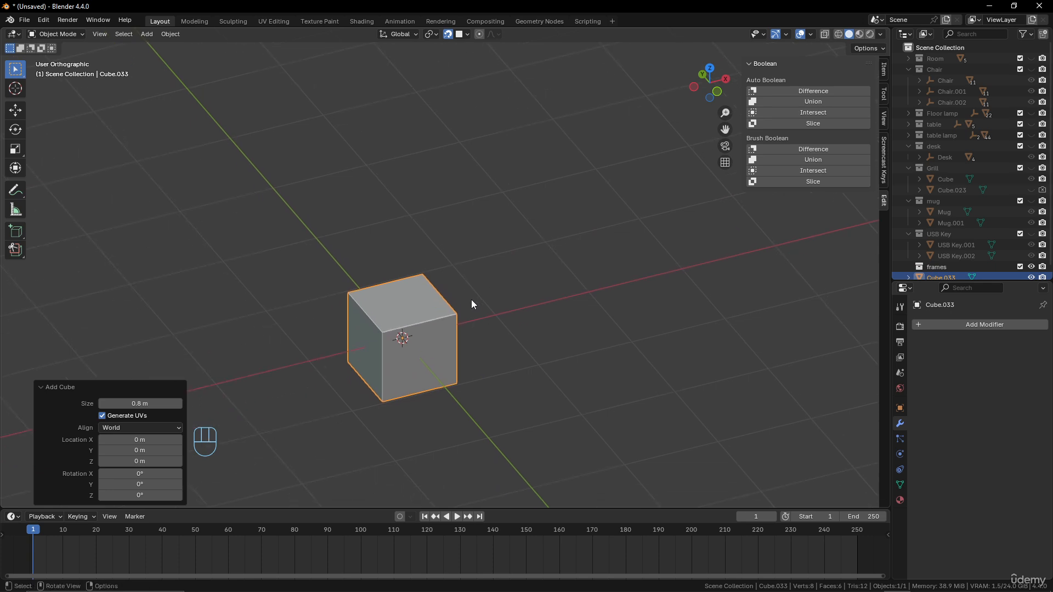
Step: Flatten the new cube into a thin slab by scaling it to about 0.052 along Z
{"action": "key", "text": "s"}
{"action": "key", "text": "z"}
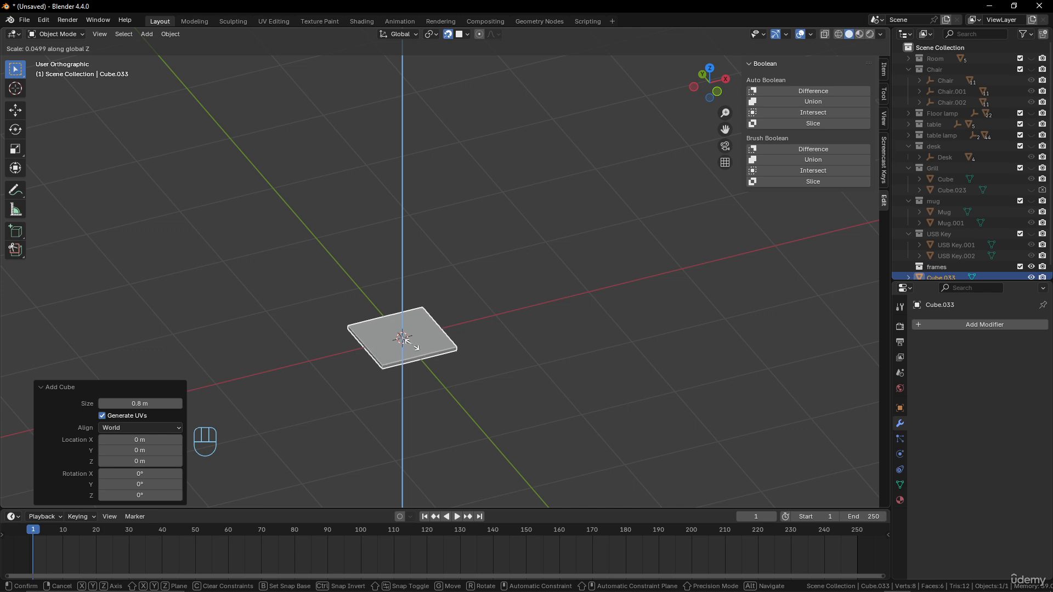
{"action": "left_click", "coordinate": [408, 342]}
Step: Duplicate the slab, raise the copy about 0.022 m along Z, and scale it down to leave a narrow border around it
{"action": "middle_click_drag", "start_coordinate": [420, 350], "coordinate": [555, 272]}
{"action": "key", "text": "shift+d"}
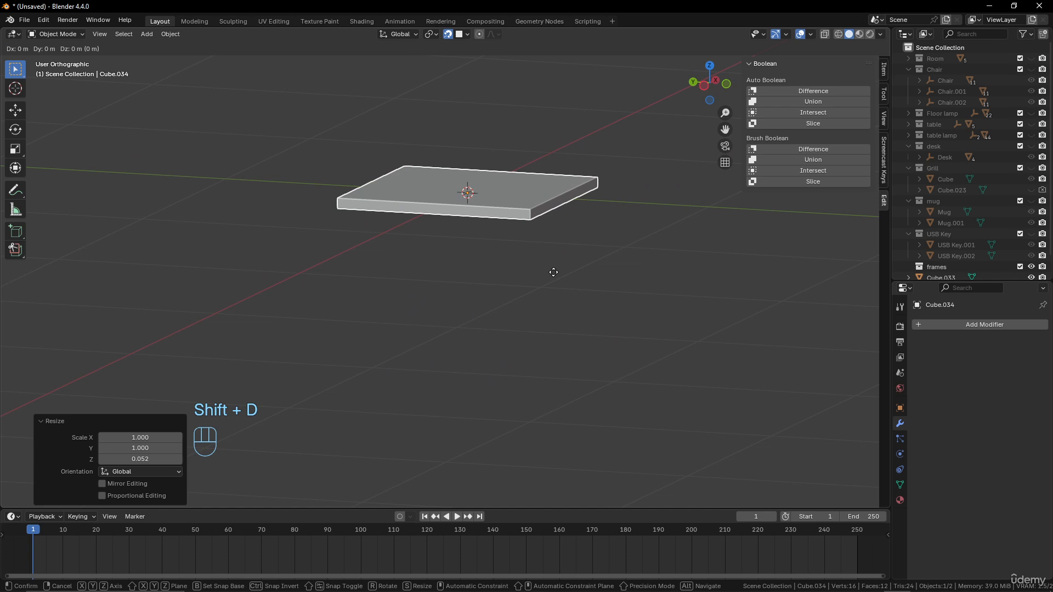
{"action": "key", "text": "z"}
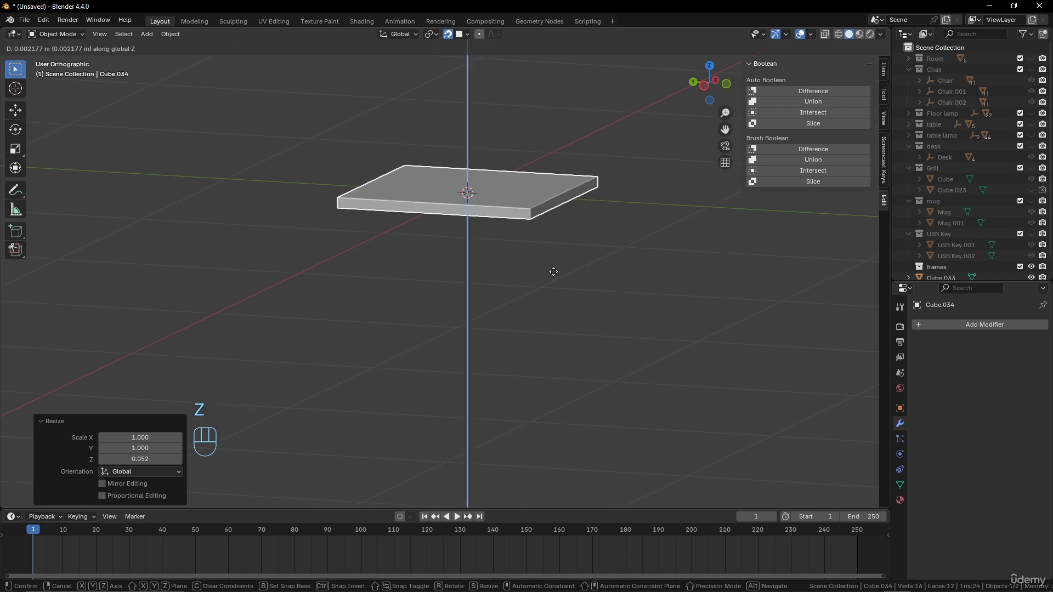
{"action": "left_click", "coordinate": [551, 266]}
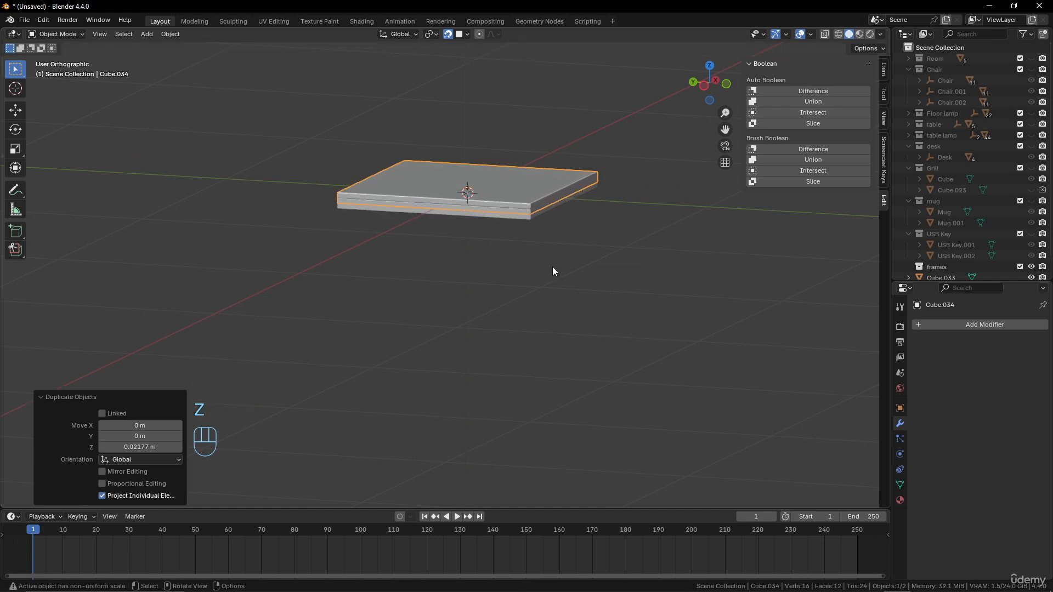
{"action": "key", "text": "s"}
{"action": "left_click", "coordinate": [597, 255]}
Step: Cut the smaller slab out of the larger one with an auto Boolean Difference to form a recessed frame
{"action": "middle_click_drag", "start_coordinate": [597, 255], "coordinate": [535, 264]}
{"action": "left_click", "coordinate": [584, 173], "text": "shift"}
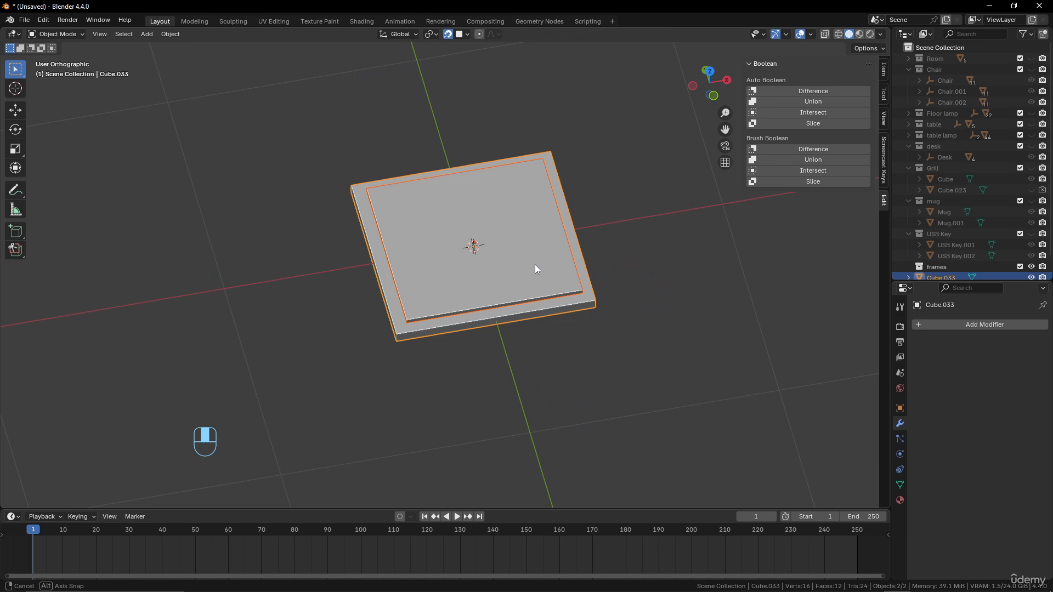
{"action": "left_click", "coordinate": [827, 91]}
{"action": "middle_click_drag", "start_coordinate": [680, 159], "coordinate": [623, 247]}
{"action": "scroll", "coordinate": [609, 196], "scroll_direction": "down", "scroll_amount": 3}
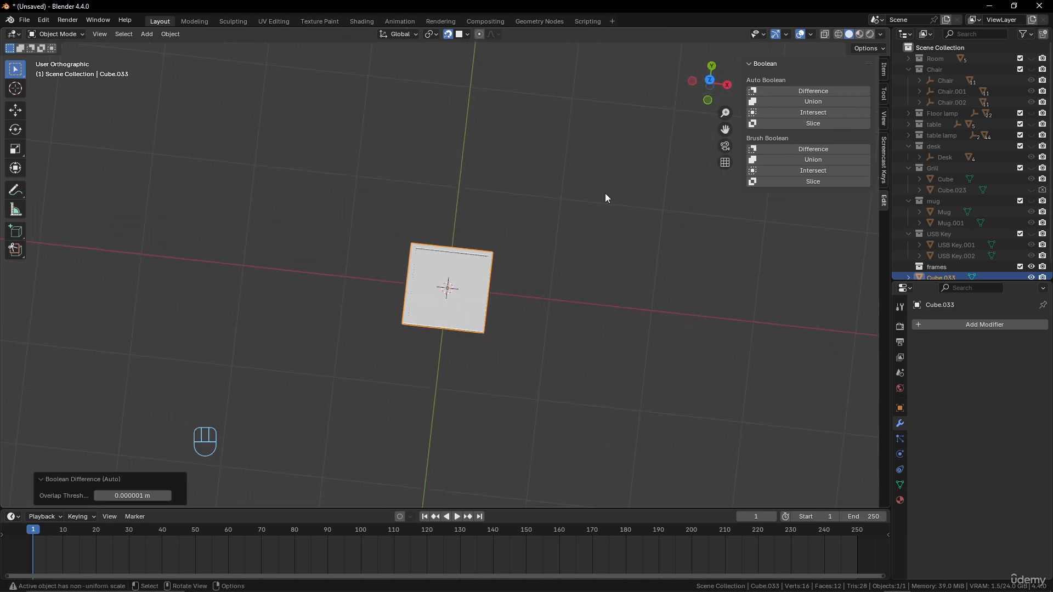
{"action": "middle_click_drag", "start_coordinate": [608, 196], "coordinate": [646, 117]}
{"action": "middle_click_drag", "start_coordinate": [590, 242], "coordinate": [615, 217]}
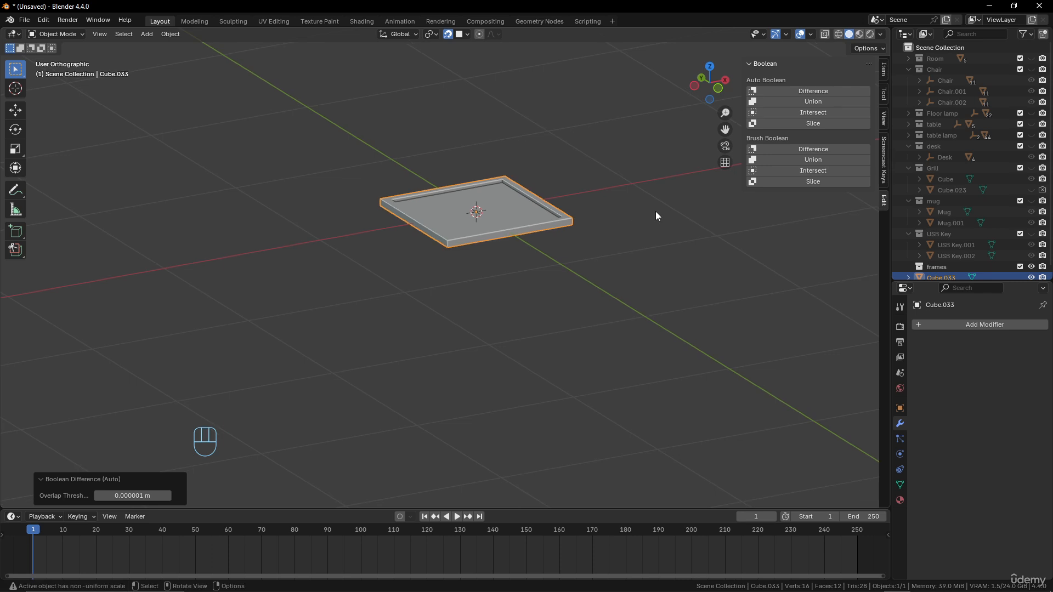
Step: Thin the frame to about 0.568 along Z and raise it about 0.0124 m so its underside meets the origin plane
{"action": "key", "text": "s"}
{"action": "key", "text": "z"}
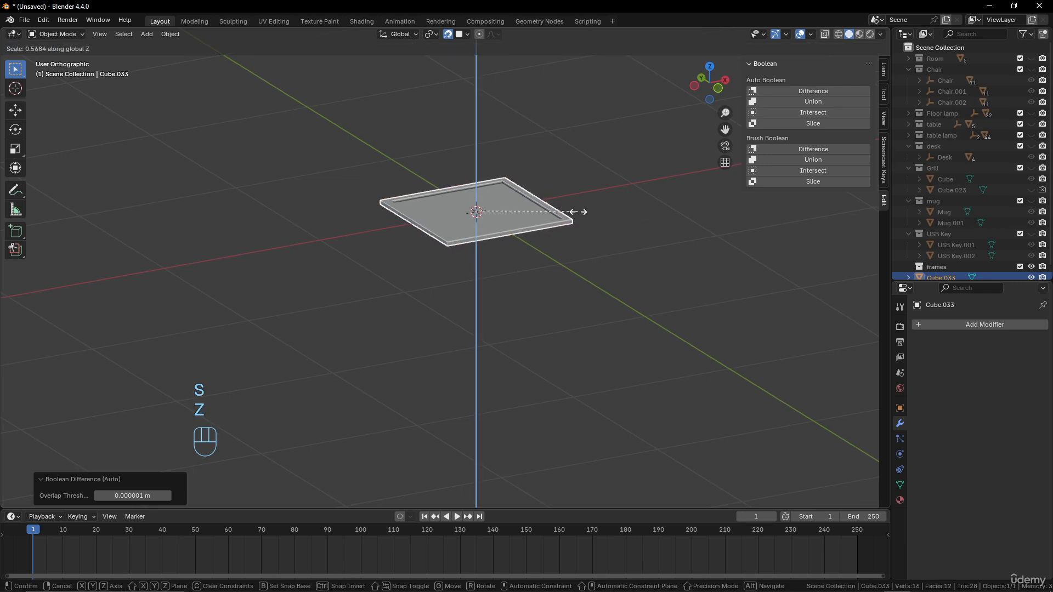
{"action": "left_click", "coordinate": [587, 214]}
{"action": "key", "text": "KP_1"}
{"action": "scroll", "coordinate": [592, 230], "scroll_direction": "up", "scroll_amount": 4}
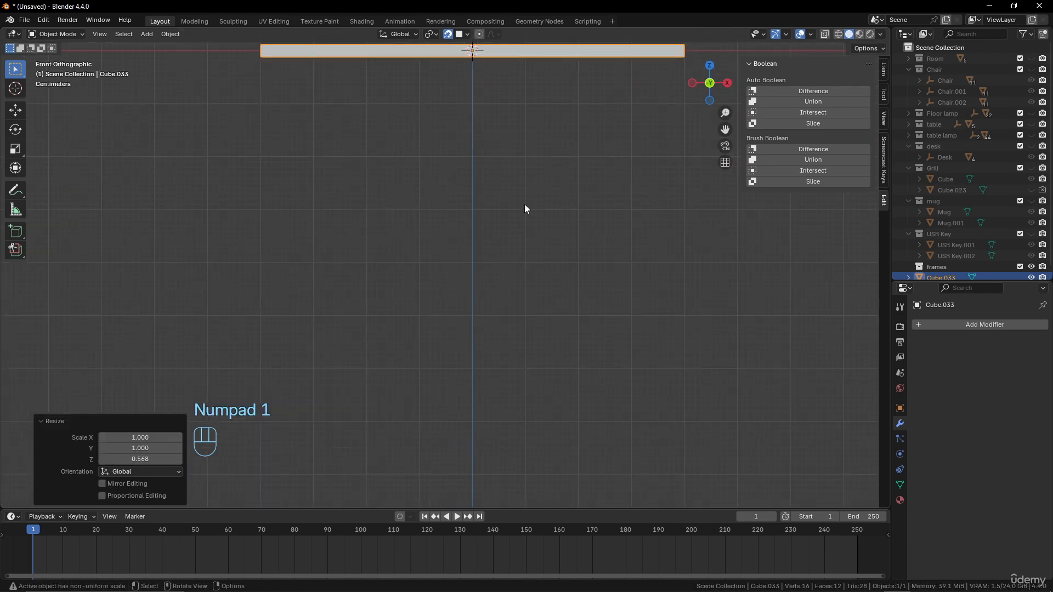
{"action": "middle_click_drag", "start_coordinate": [524, 203], "coordinate": [496, 353], "text": "shift"}
{"action": "key", "text": "g"}
{"action": "key", "text": "z"}
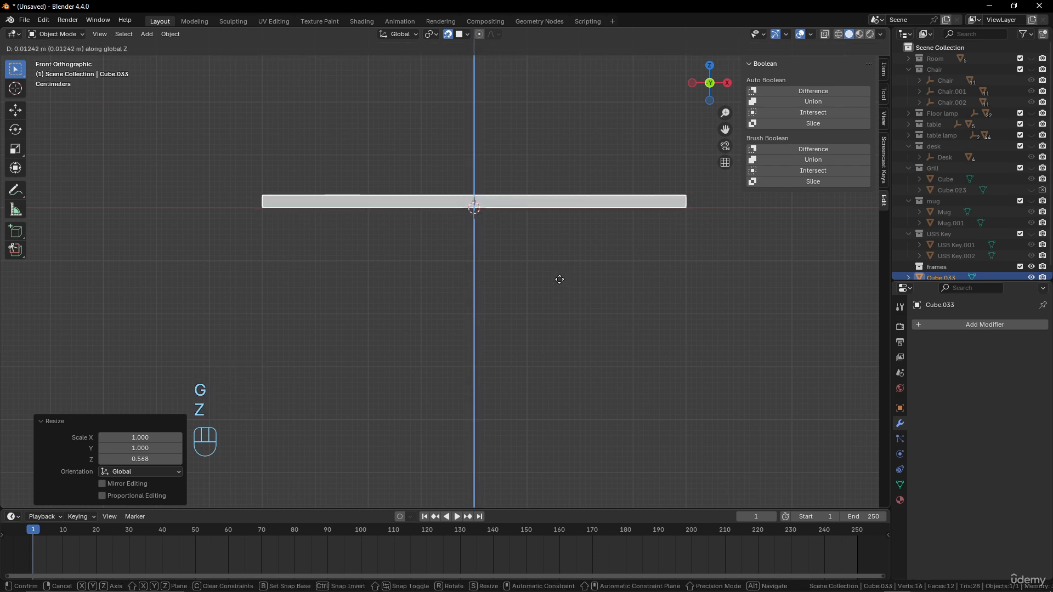
{"action": "left_click", "coordinate": [559, 279]}
Step: Apply all transforms to the frame
{"action": "middle_click_drag", "start_coordinate": [551, 274], "coordinate": [525, 275]}
{"action": "key", "text": "ctrl+a"}
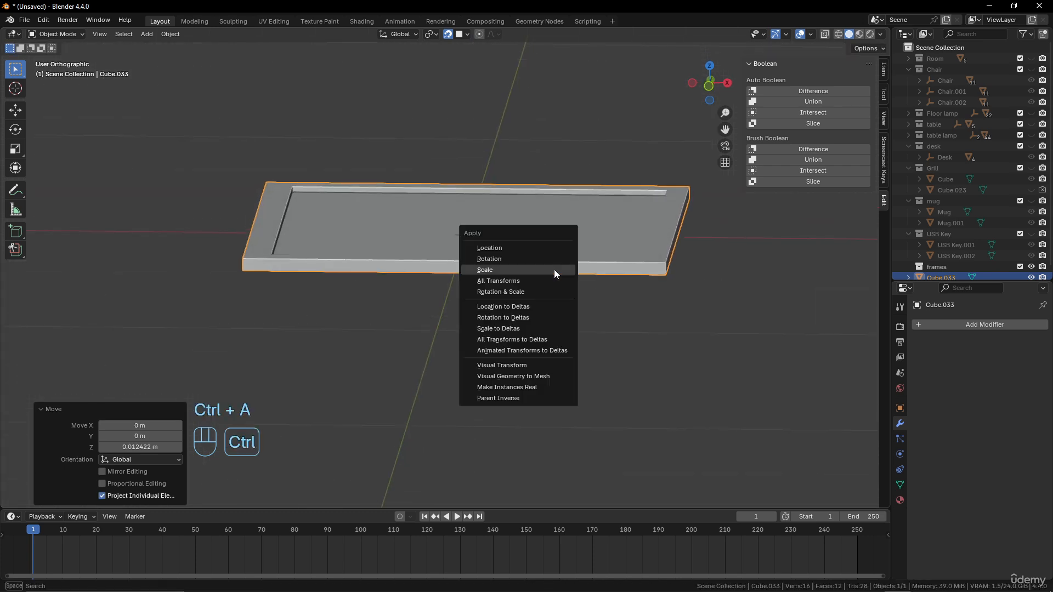
{"action": "left_click", "coordinate": [550, 280]}
{"action": "middle_click_drag", "start_coordinate": [630, 272], "coordinate": [517, 288]}
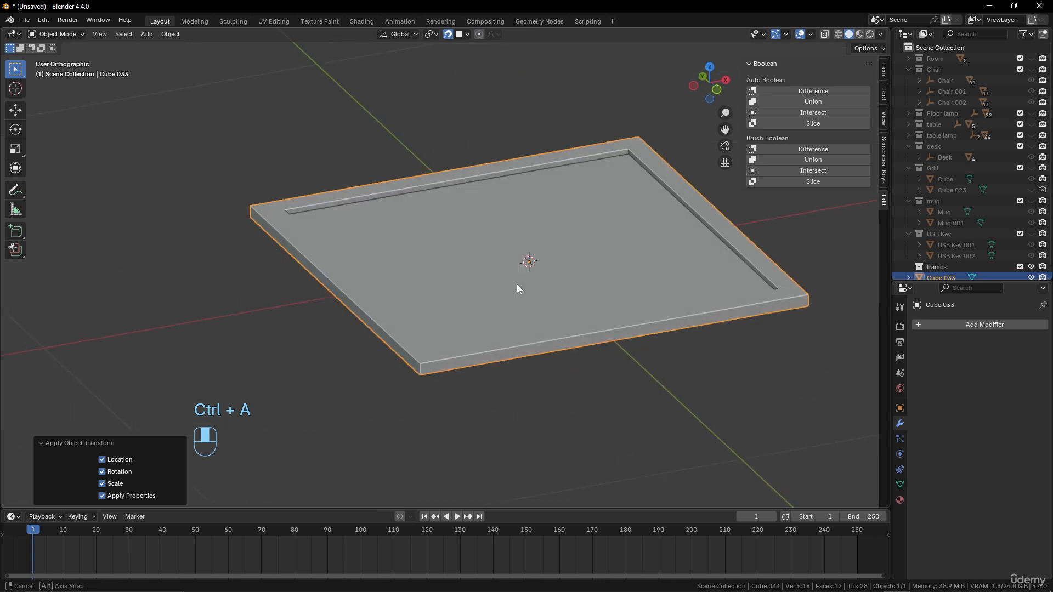
{"action": "scroll", "coordinate": [516, 288], "scroll_direction": "down", "scroll_amount": 5}
{"action": "middle_click_drag", "start_coordinate": [503, 324], "coordinate": [515, 297]}
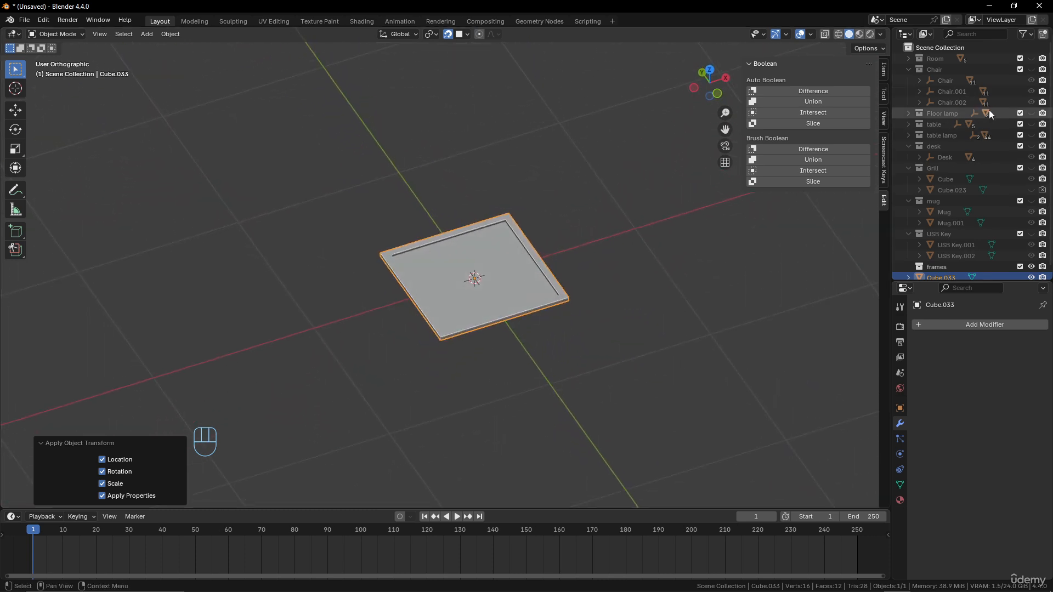
Step: Show all collections again, snap the frame onto the back wall beside the desk, and scale it to about 0.728
{"action": "left_click", "coordinate": [1031, 267], "text": "ctrl"}
{"action": "scroll", "coordinate": [528, 259], "scroll_direction": "down", "scroll_amount": 5}
{"action": "middle_click_drag", "start_coordinate": [528, 259], "coordinate": [494, 207]}
{"action": "key", "text": "g"}
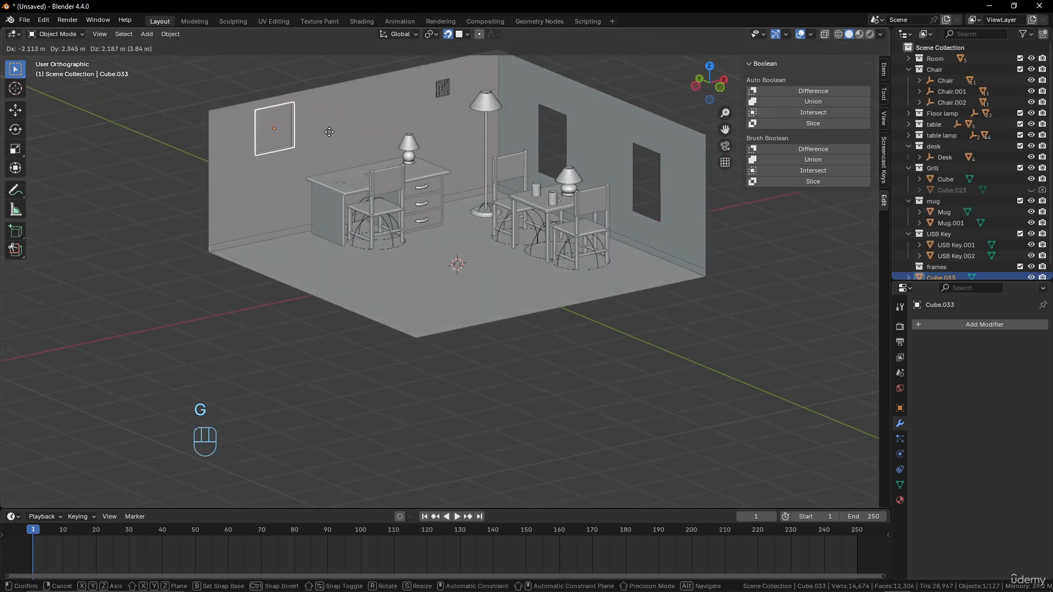
{"action": "left_click", "coordinate": [329, 142]}
{"action": "key", "text": "s"}
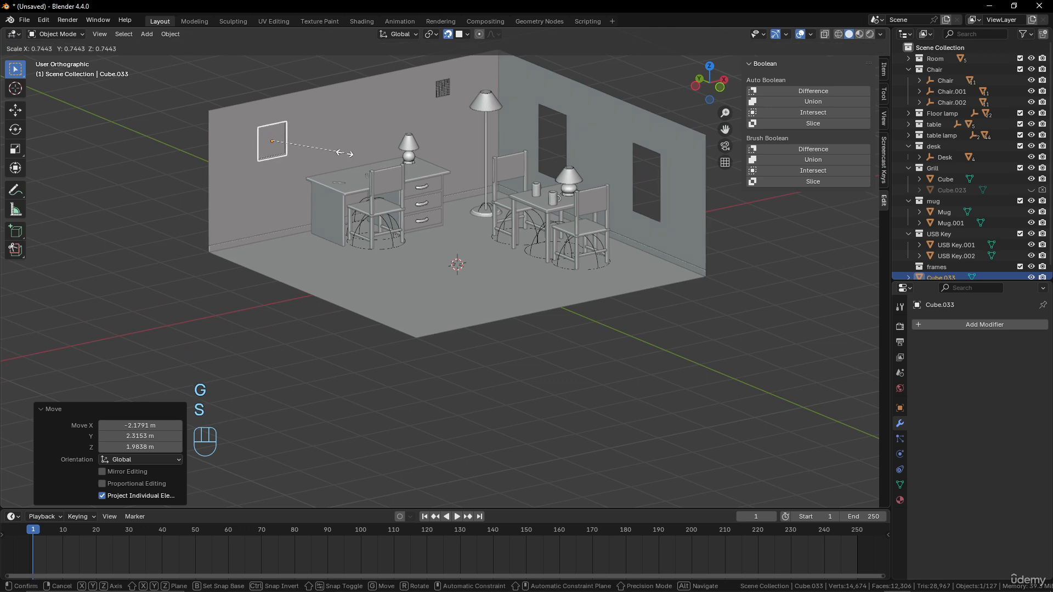
{"action": "left_click", "coordinate": [344, 153]}
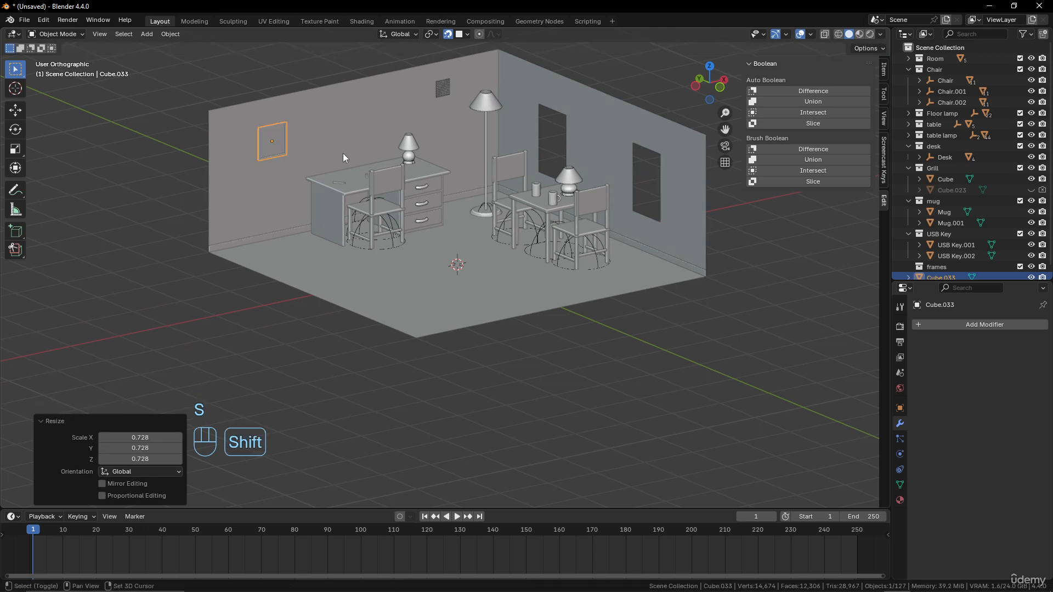
Step: Duplicate the frame on the back wall above the desk, scaling the copy to about 0.665 overall and 2.121 along Z
{"action": "key", "text": "shift+d"}
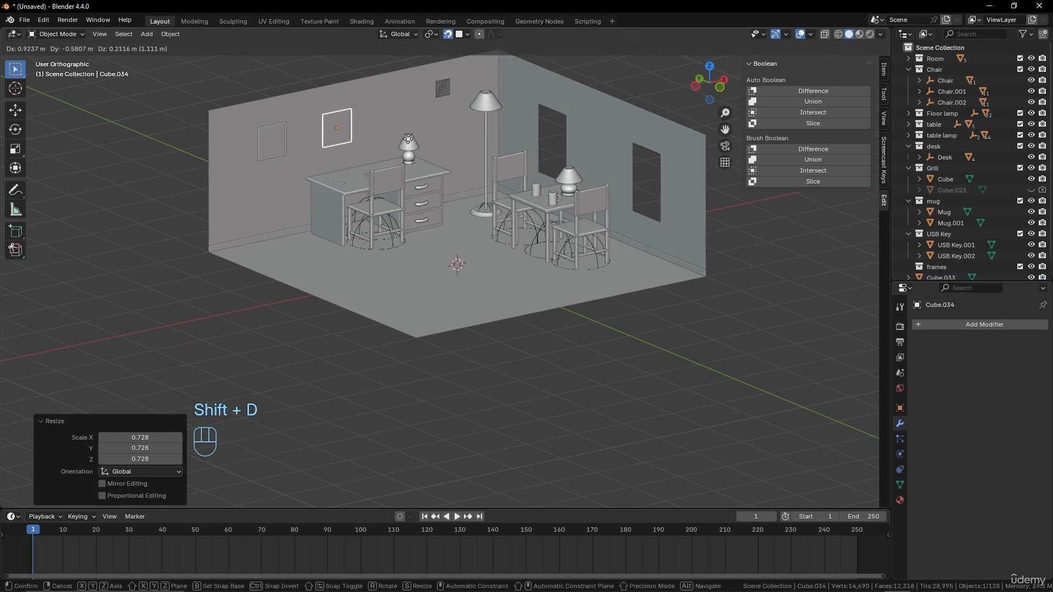
{"action": "key", "text": "s"}
{"action": "key", "text": "s"}
{"action": "key", "text": "z"}
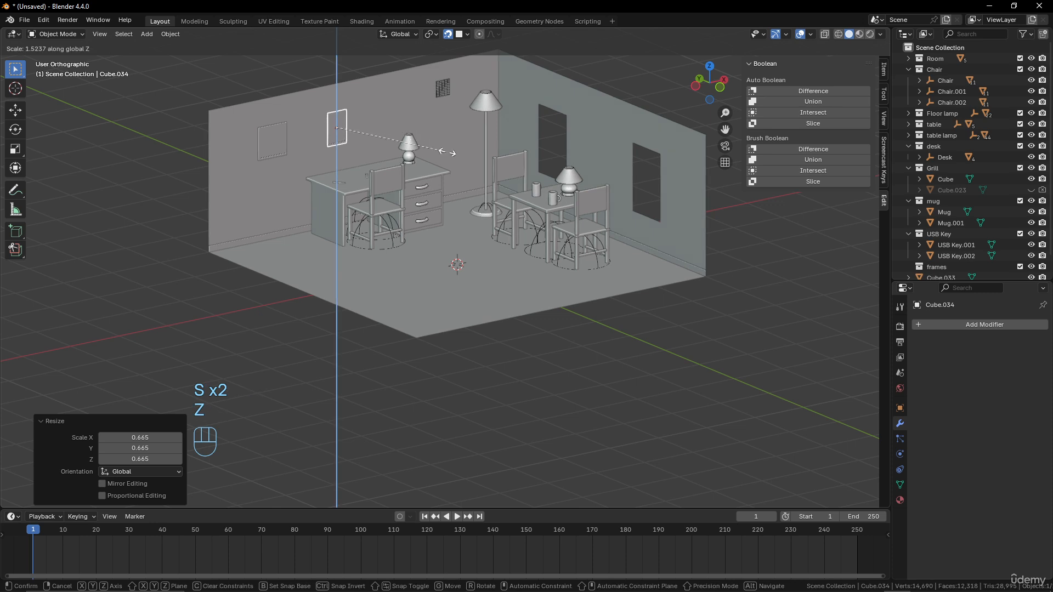
{"action": "left_click", "coordinate": [481, 173]}
Step: Duplicate the tall frame further along the back wall, above the table lamp, and clear the copy's scale
{"action": "key", "text": "shift+d"}
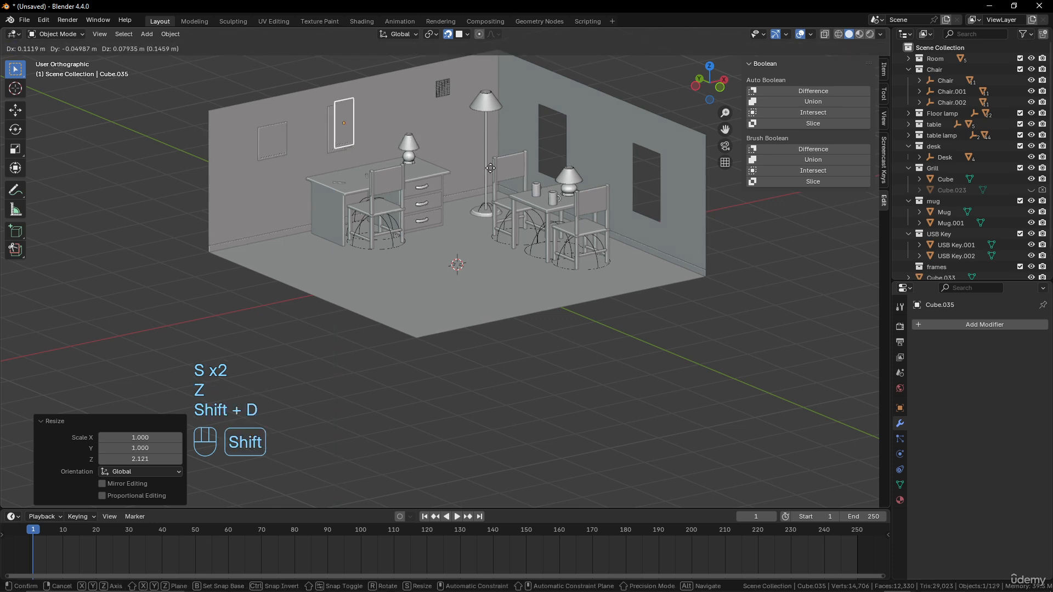
{"action": "left_click", "coordinate": [552, 171]}
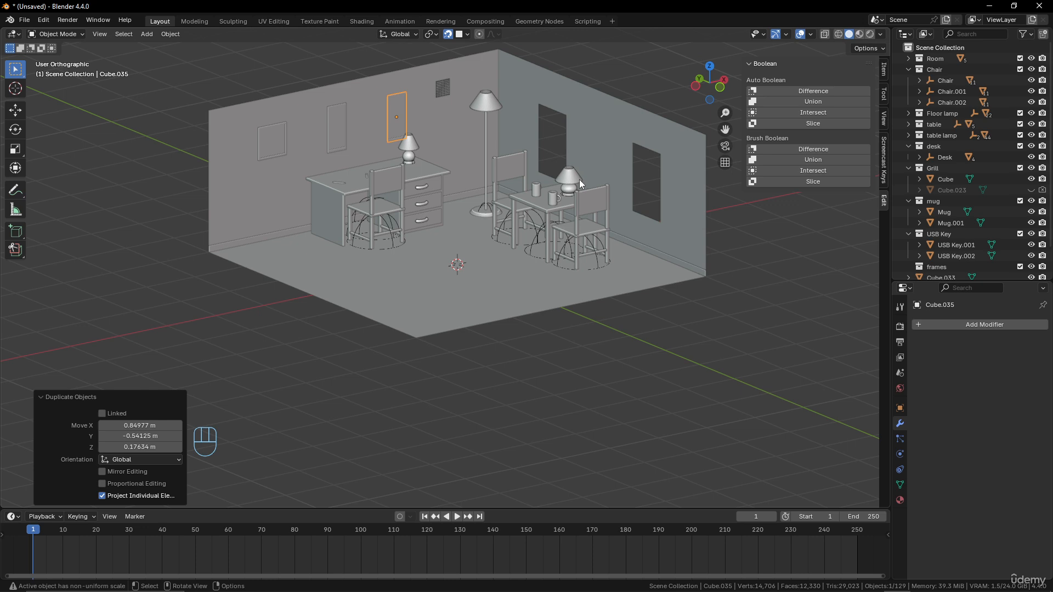
{"action": "key", "text": "alt"}
{"action": "key", "text": "alt+s"}
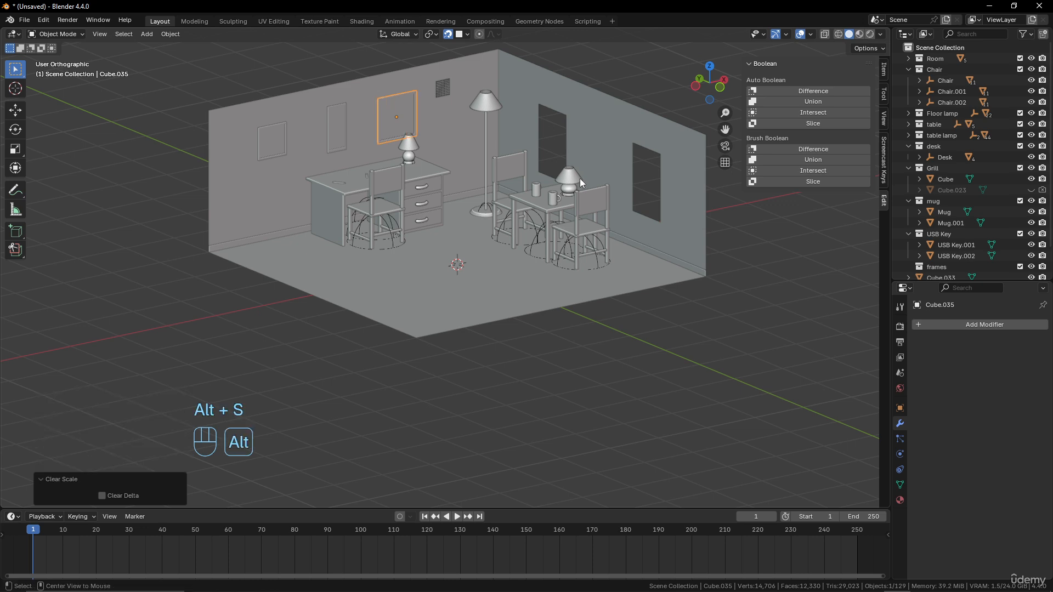
Step: Flatten the new frame to about 0.451 along Z and snap it onto the side wall between the two window openings
{"action": "key", "text": "s"}
{"action": "key", "text": "z"}
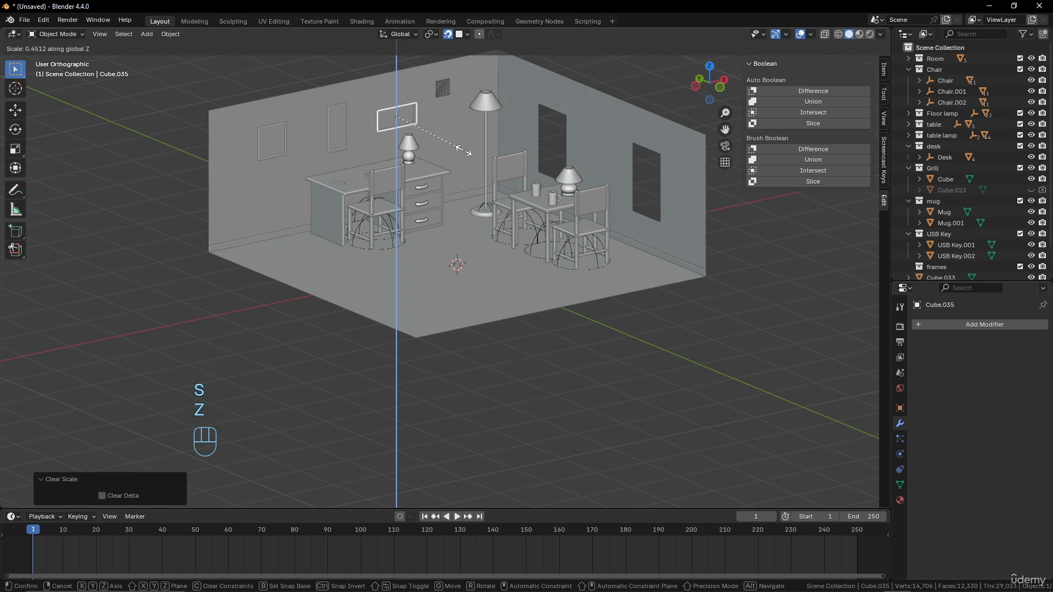
{"action": "left_click", "coordinate": [462, 150]}
{"action": "key", "text": "g"}
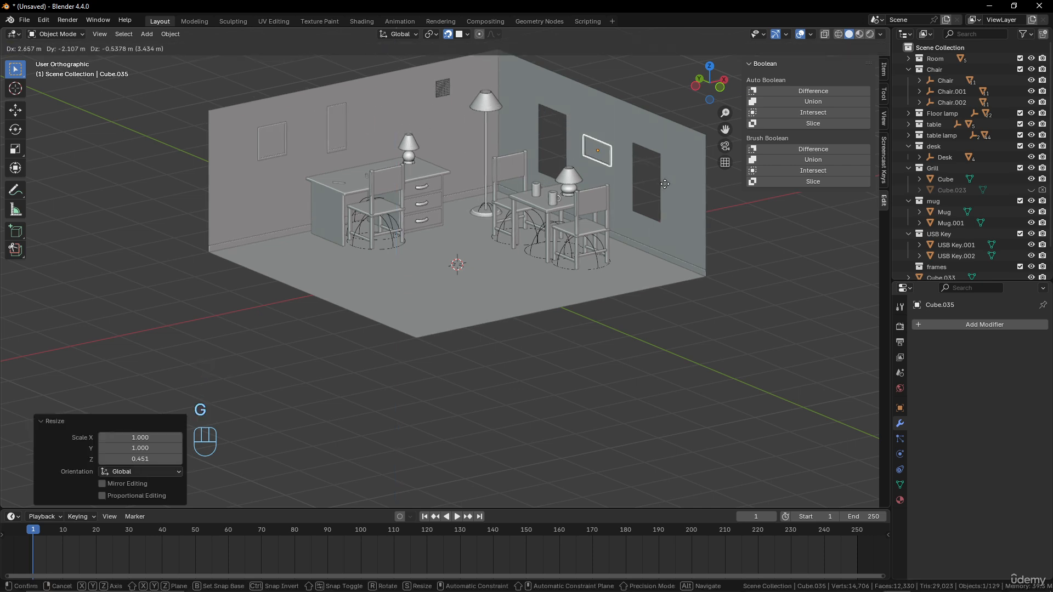
{"action": "left_click", "coordinate": [664, 184]}
Step: Shift the tall frame along the back wall towards the grill, and shift the square frame closer to the desk
{"action": "left_click", "coordinate": [340, 129]}
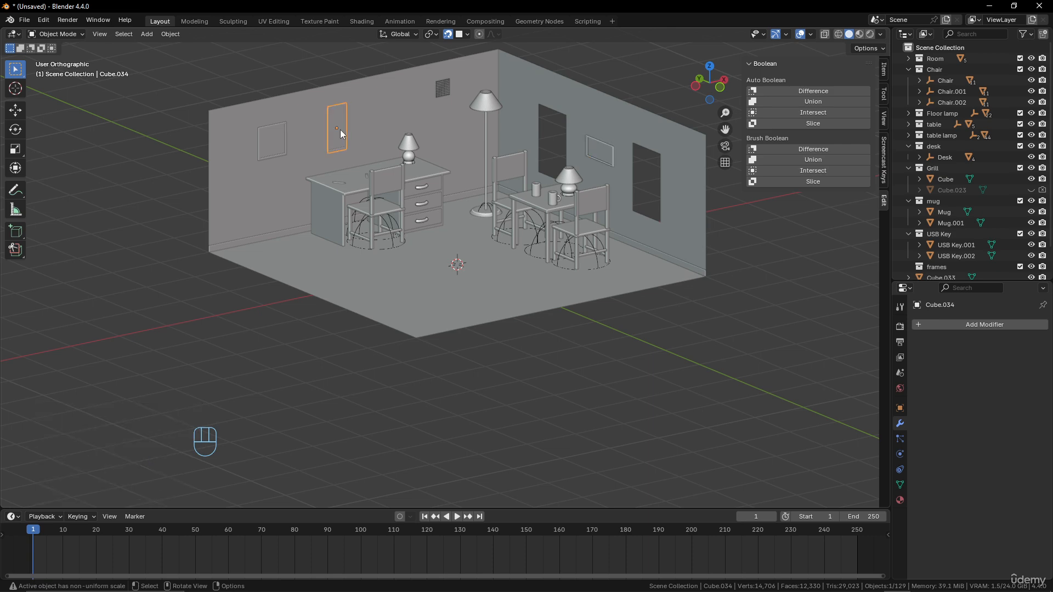
{"action": "key", "text": "g"}
{"action": "left_click", "coordinate": [390, 116]}
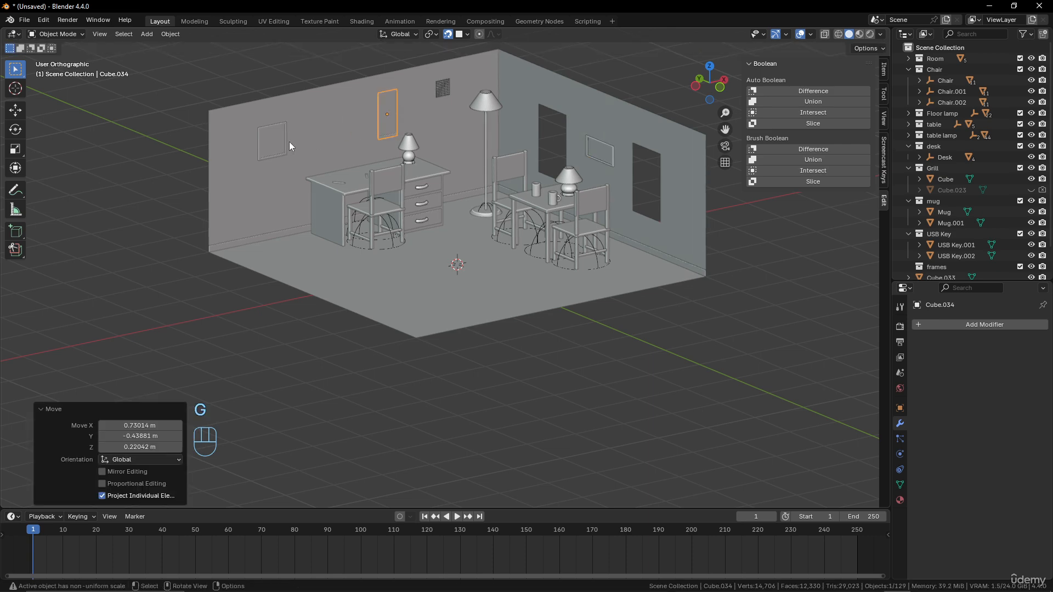
{"action": "left_click", "coordinate": [289, 144]}
{"action": "key", "text": "g"}
{"action": "left_click", "coordinate": [315, 134]}
{"action": "scroll", "coordinate": [423, 137], "scroll_direction": "down", "scroll_amount": 2}
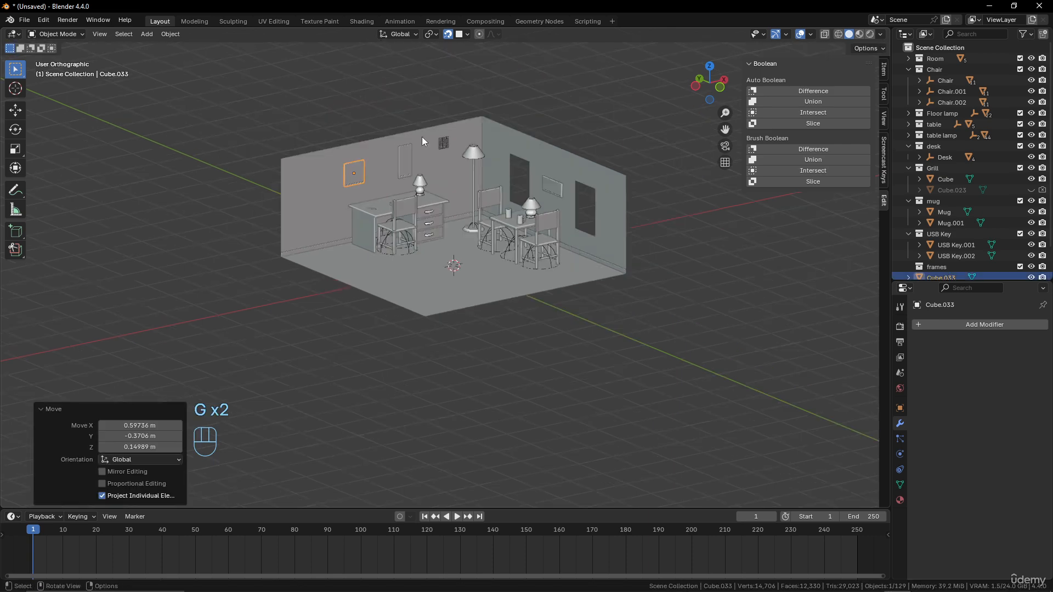
{"action": "scroll", "coordinate": [515, 262], "scroll_direction": "up", "scroll_amount": 2}
{"action": "middle_click_drag", "start_coordinate": [514, 262], "coordinate": [482, 235]}
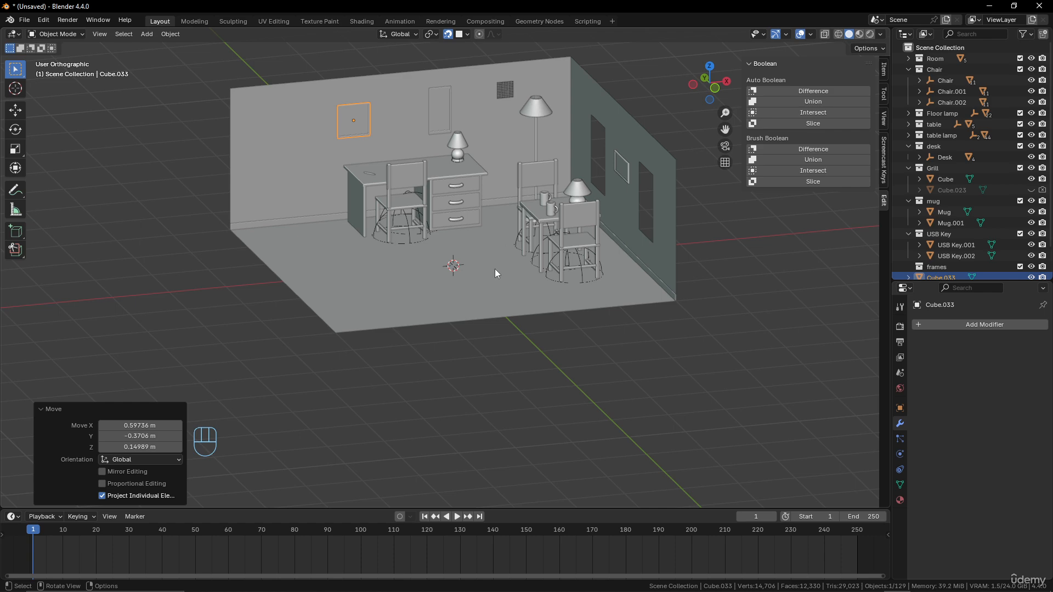
Step: Add a cylinder mesh at the world origin with 64 vertices and a depth of 0.01 m
{"action": "mouse_move", "coordinate": [495, 269]}
{"action": "middle_mouse_down"}
{"action": "mouse_move", "coordinate": [525, 242]}
{"action": "mouse_move", "coordinate": [488, 252]}
{"action": "middle_mouse_up"}
{"action": "scroll", "coordinate": [458, 257], "scroll_direction": "up", "scroll_amount": 5}
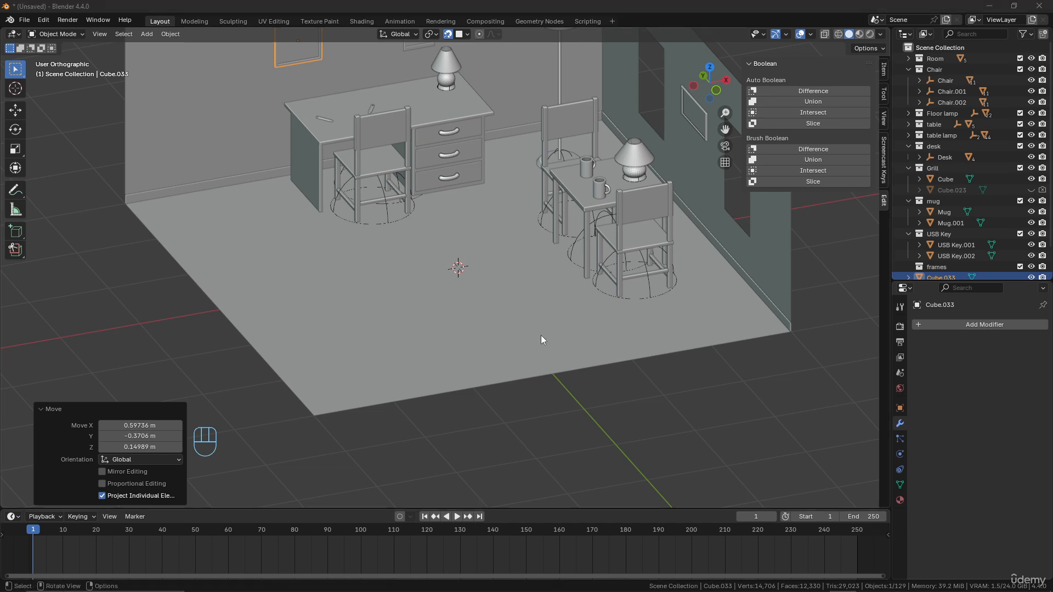
{"action": "middle_click_drag", "start_coordinate": [430, 200], "coordinate": [422, 213]}
{"action": "key", "text": "shift+a"}
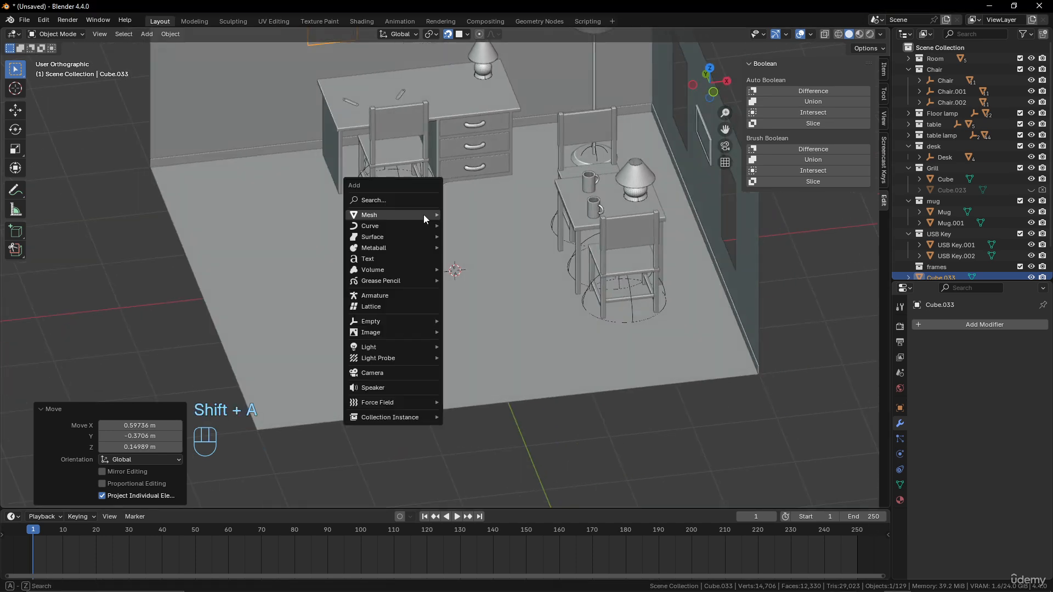
{"action": "mouse_move", "coordinate": [423, 215]}
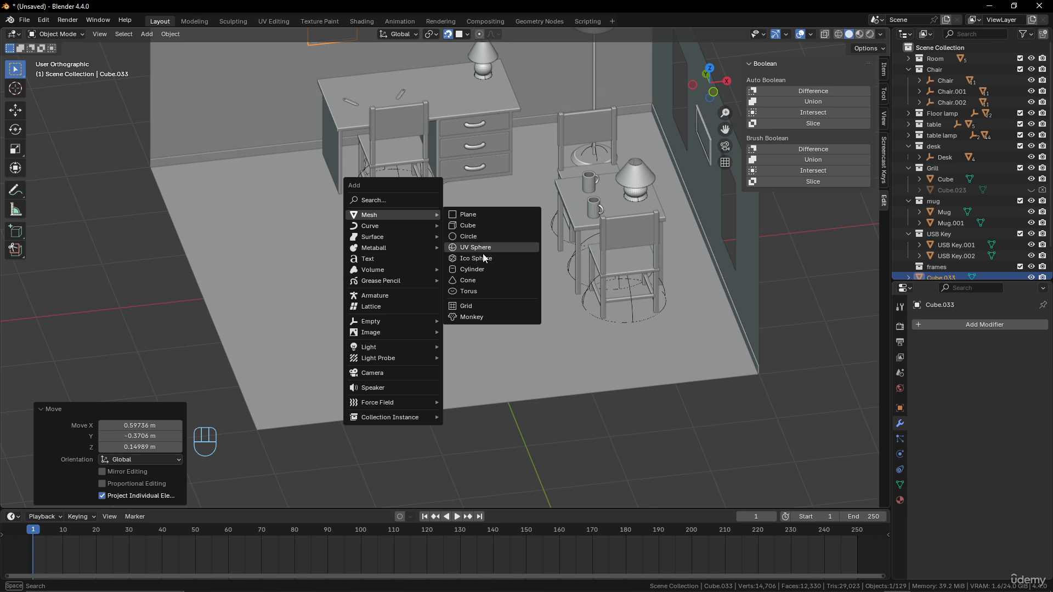
{"action": "left_click", "coordinate": [482, 269]}
{"action": "middle_click_drag", "start_coordinate": [502, 344], "coordinate": [444, 342]}
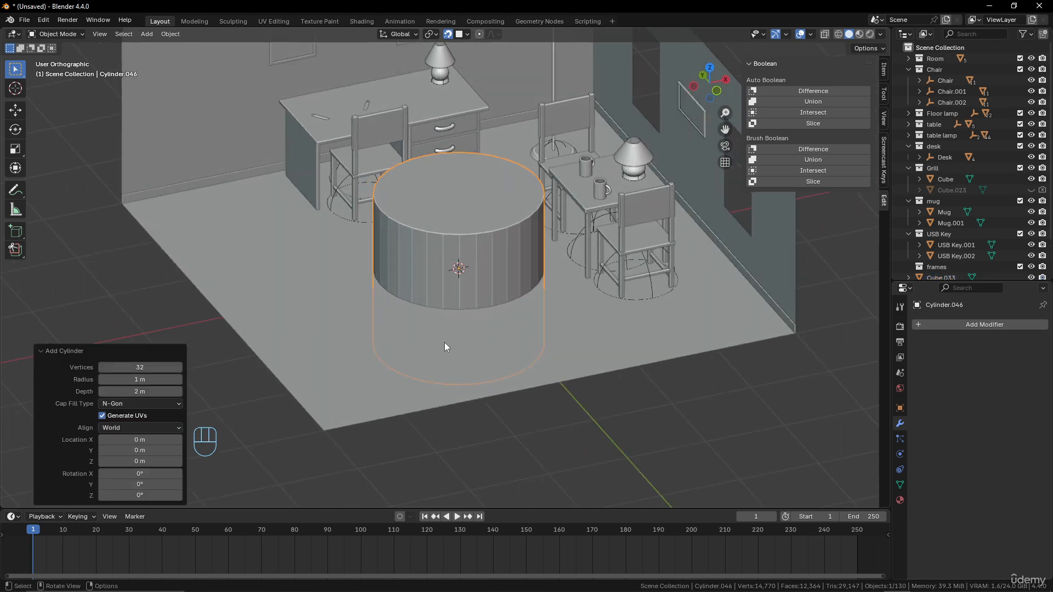
{"action": "left_click", "coordinate": [140, 368]}
{"action": "type", "text": "64"}
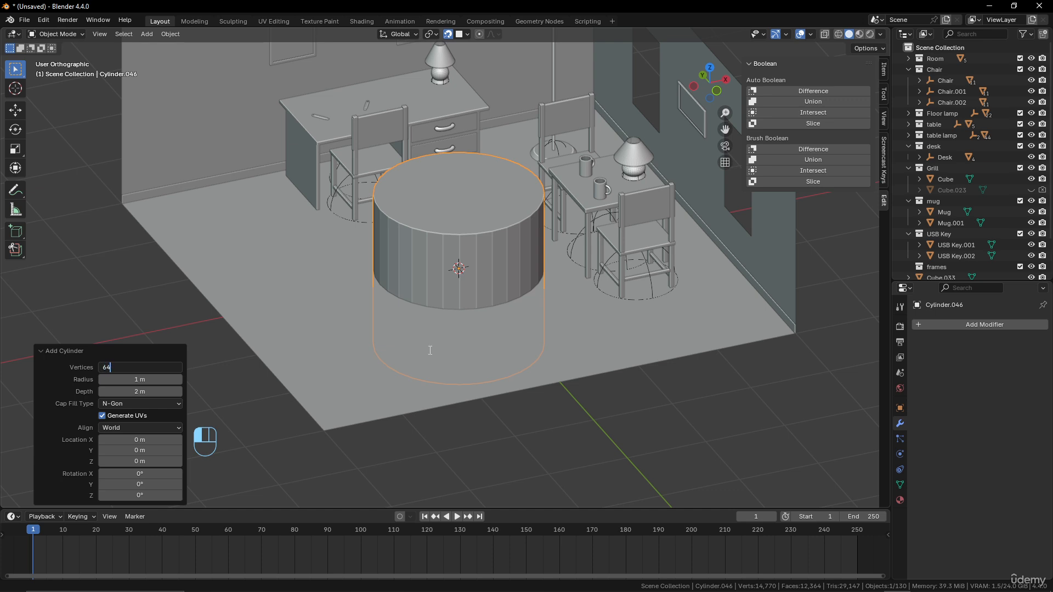
{"action": "key", "text": "Return"}
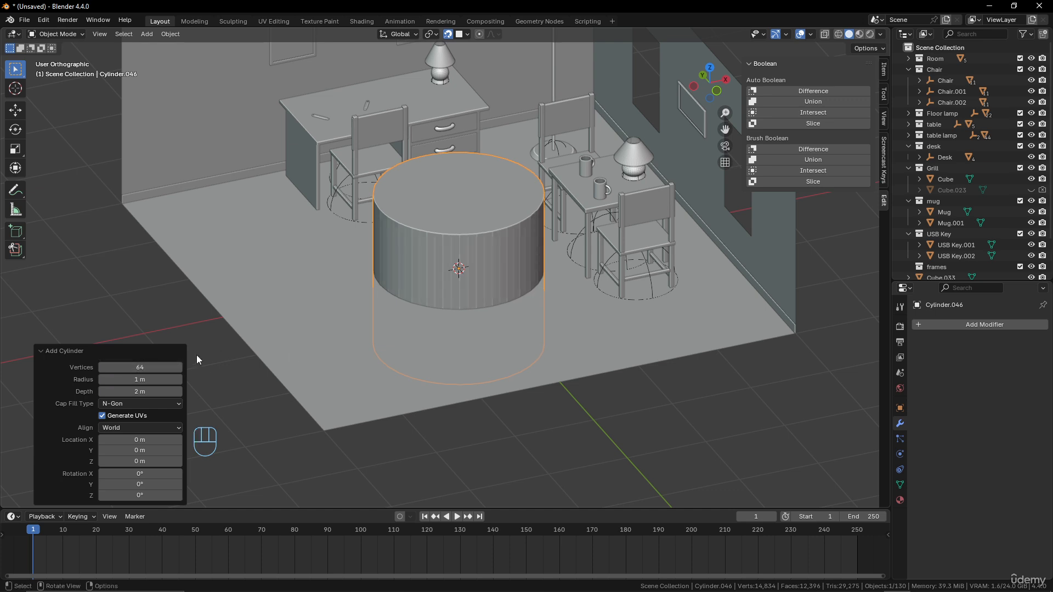
{"action": "left_click", "coordinate": [139, 392]}
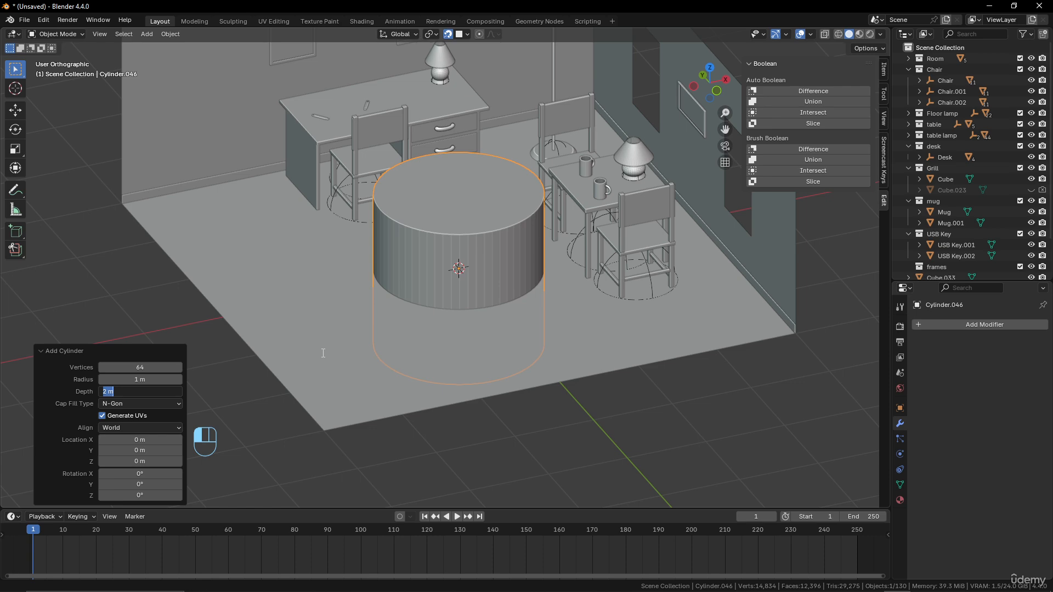
{"action": "type", "text": "0.01"}
{"action": "key", "text": "Return"}
Step: Turn snapping off and raise the thin disc about 0.004 m along Z so its underside rests on the floor
{"action": "middle_click_drag", "start_coordinate": [464, 333], "coordinate": [456, 298]}
{"action": "key", "text": "KP_1"}
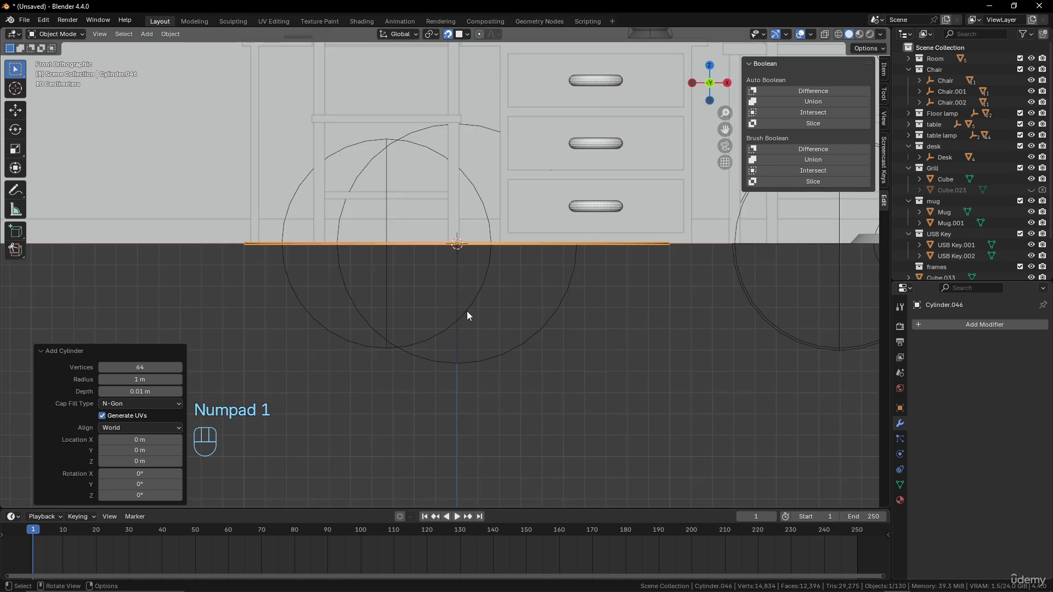
{"action": "scroll", "coordinate": [417, 312], "scroll_direction": "up", "scroll_amount": 5}
{"action": "middle_click_drag", "start_coordinate": [255, 291], "coordinate": [712, 317], "text": "shift"}
{"action": "scroll", "coordinate": [455, 304], "scroll_direction": "up", "scroll_amount": 3}
{"action": "scroll", "coordinate": [454, 307], "scroll_direction": "up", "scroll_amount": 2}
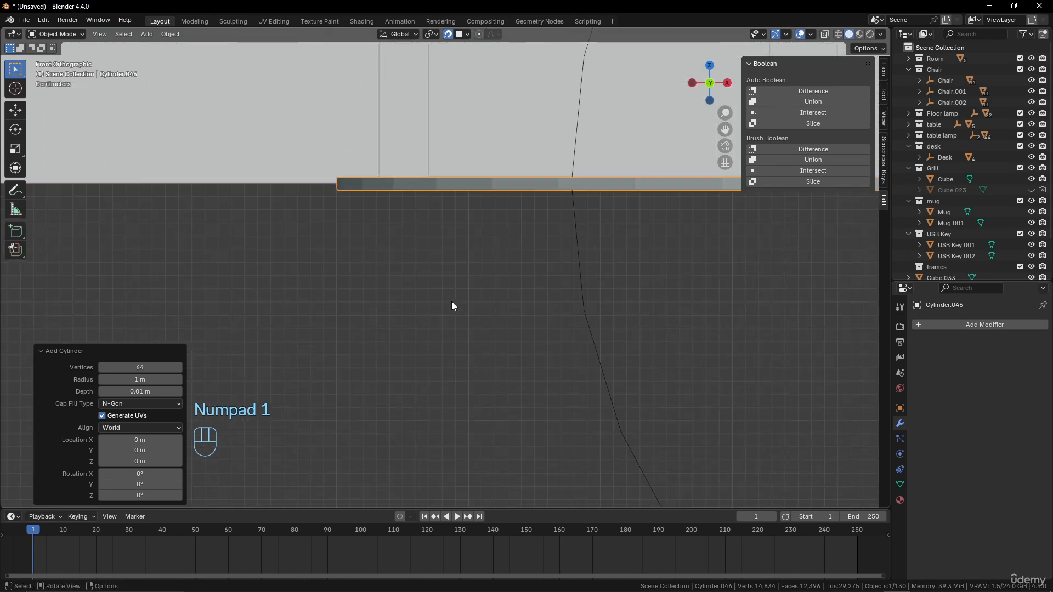
{"action": "key", "text": "g"}
{"action": "key", "text": "z"}
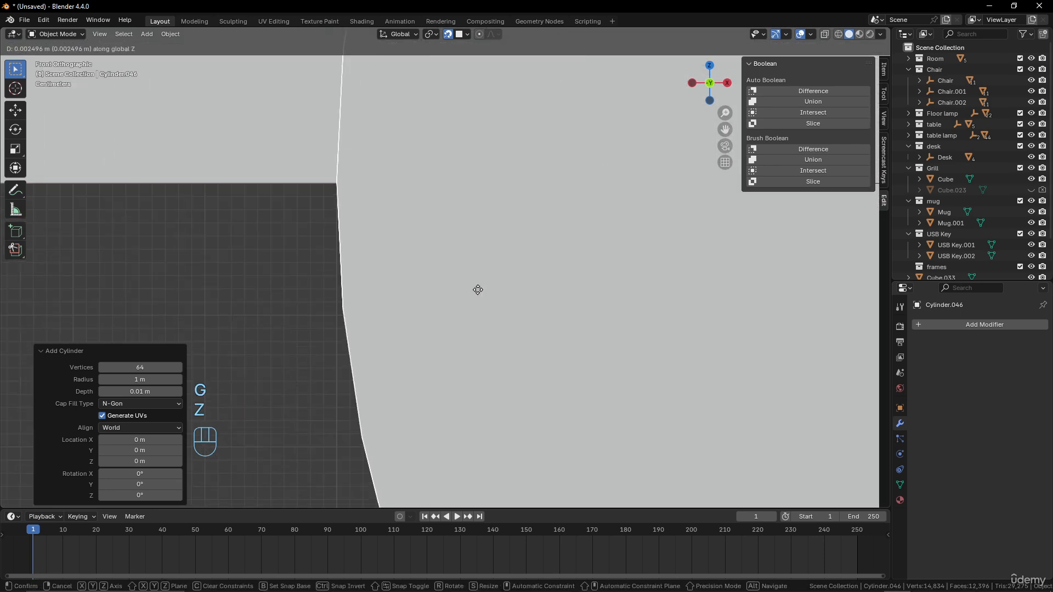
{"action": "right_click", "coordinate": [490, 141]}
{"action": "key", "text": "shift+Tab"}
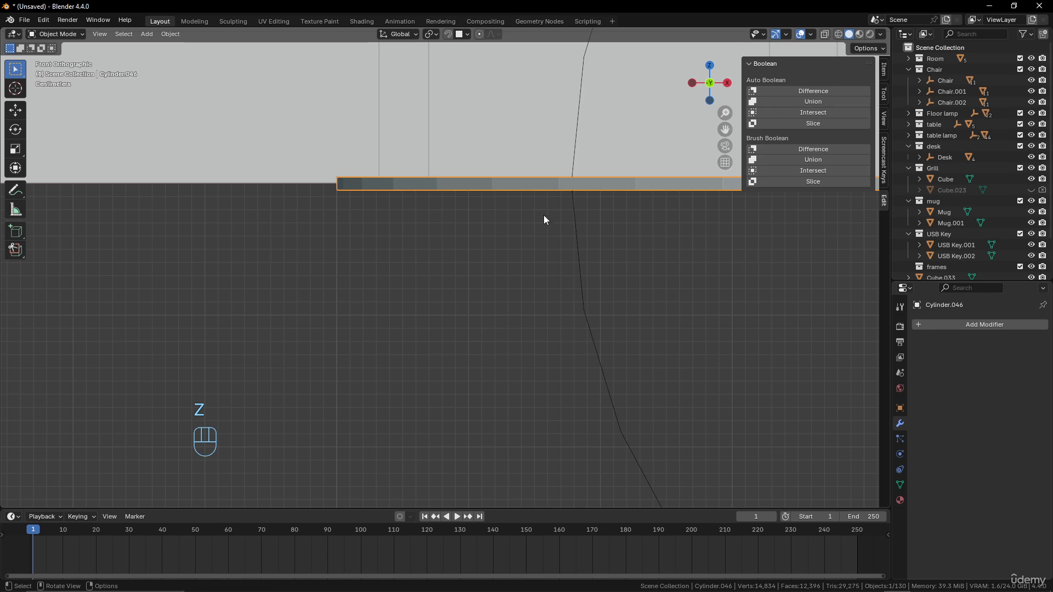
{"action": "key", "text": "g"}
{"action": "key", "text": "z"}
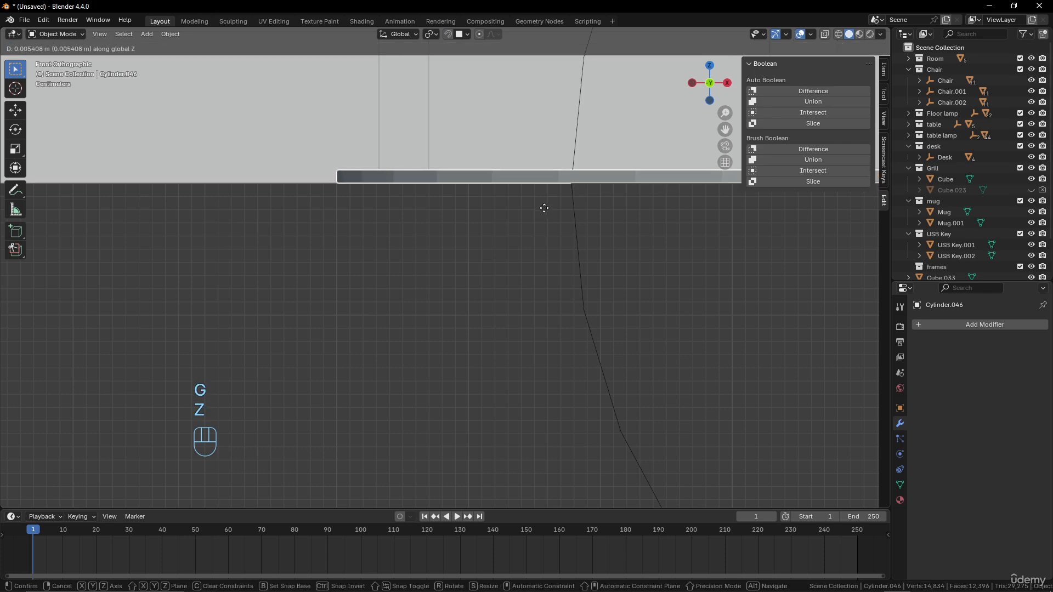
{"action": "left_click", "coordinate": [544, 209]}
{"action": "scroll", "coordinate": [581, 219], "scroll_direction": "down", "scroll_amount": 3}
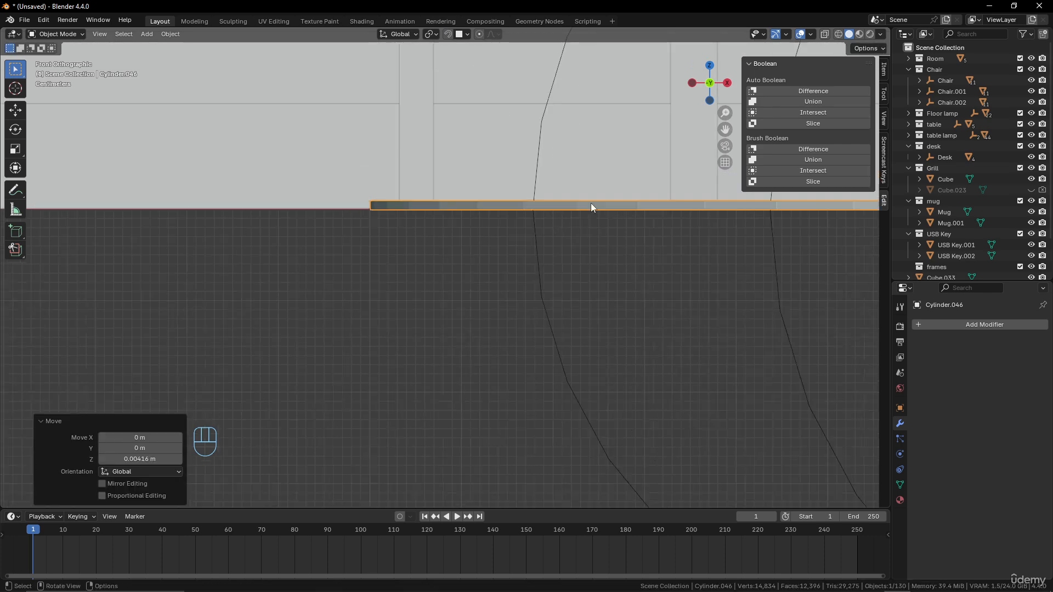
Step: Apply the location of the floor disc so its origin returns to the world origin at floor level
{"action": "middle_click_drag", "start_coordinate": [580, 230], "coordinate": [509, 356]}
{"action": "scroll", "coordinate": [509, 307], "scroll_direction": "down", "scroll_amount": 2}
{"action": "key", "text": "alt+a"}
{"action": "scroll", "coordinate": [505, 302], "scroll_direction": "down", "scroll_amount": 3}
{"action": "scroll", "coordinate": [500, 323], "scroll_direction": "up", "scroll_amount": 5}
{"action": "left_click", "coordinate": [509, 355]}
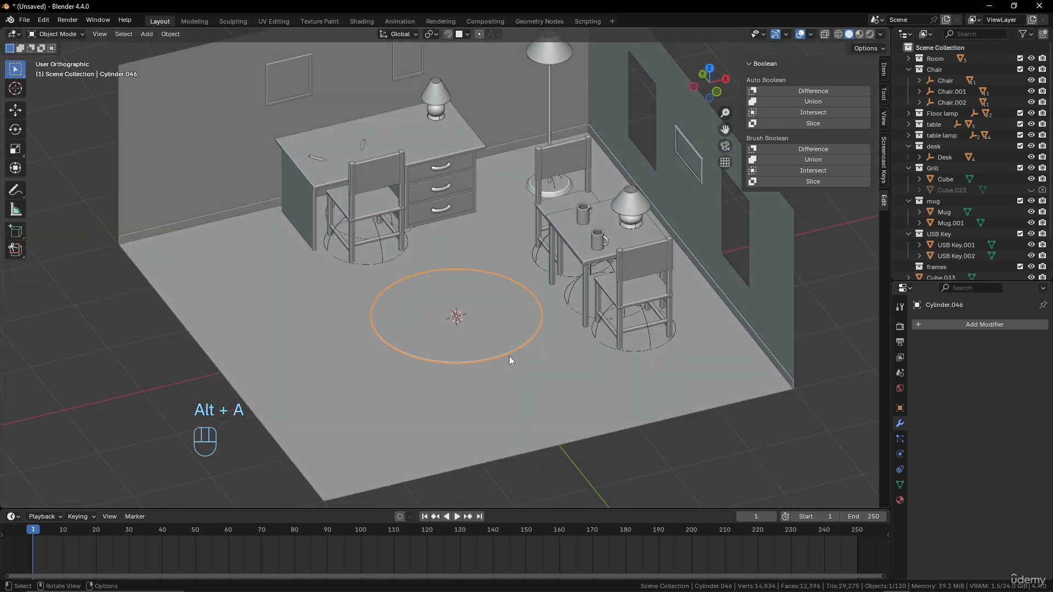
{"action": "key", "text": "KP_1"}
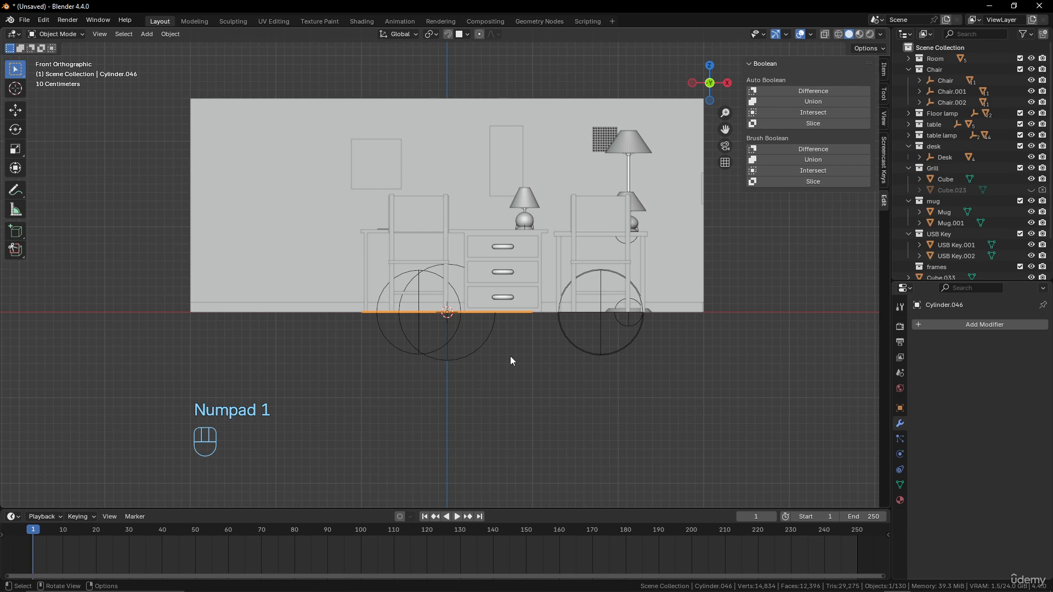
{"action": "key", "text": "ctrl+a"}
{"action": "left_click", "coordinate": [484, 324]}
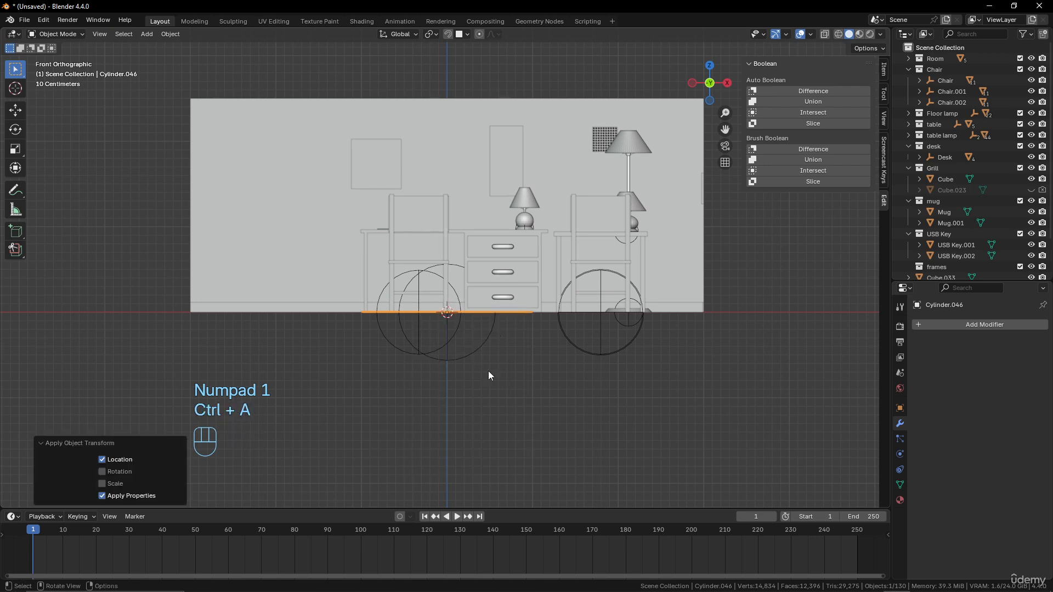
Step: Turn snapping back on and slide the disc across the floor towards the room's open front corner
{"action": "middle_click_drag", "start_coordinate": [488, 371], "coordinate": [552, 383]}
{"action": "scroll", "coordinate": [469, 367], "scroll_direction": "up", "scroll_amount": 3}
{"action": "left_click", "coordinate": [488, 338]}
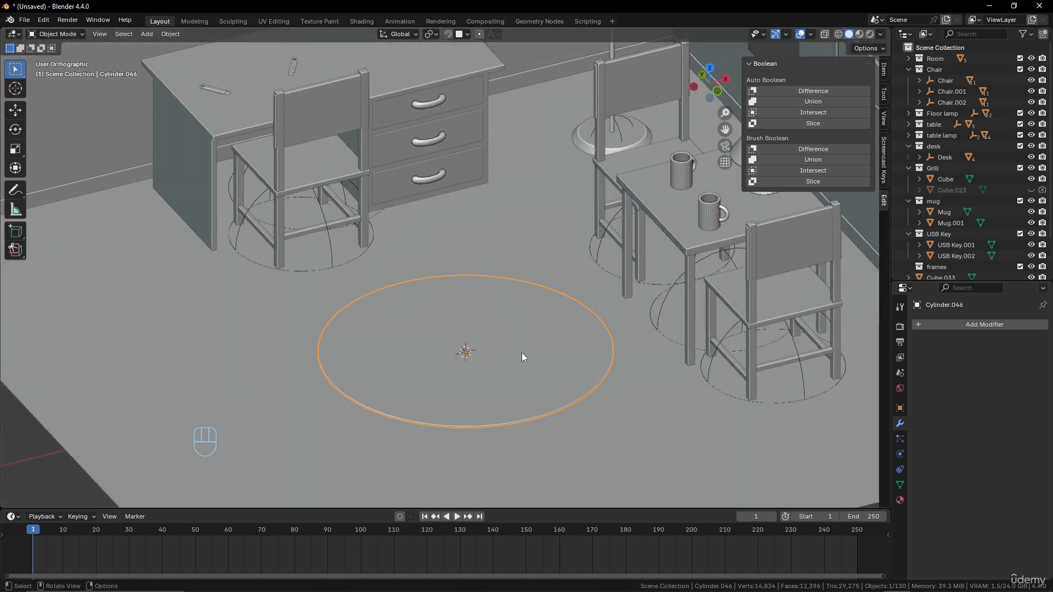
{"action": "scroll", "coordinate": [523, 358], "scroll_direction": "down", "scroll_amount": 3}
{"action": "left_click", "coordinate": [448, 34]}
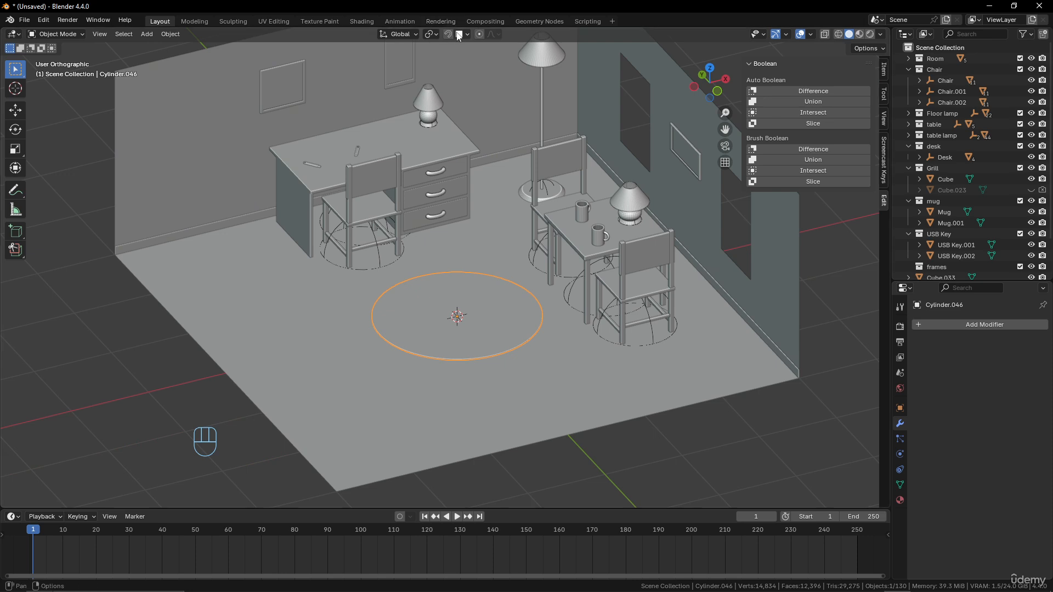
{"action": "key", "text": "g"}
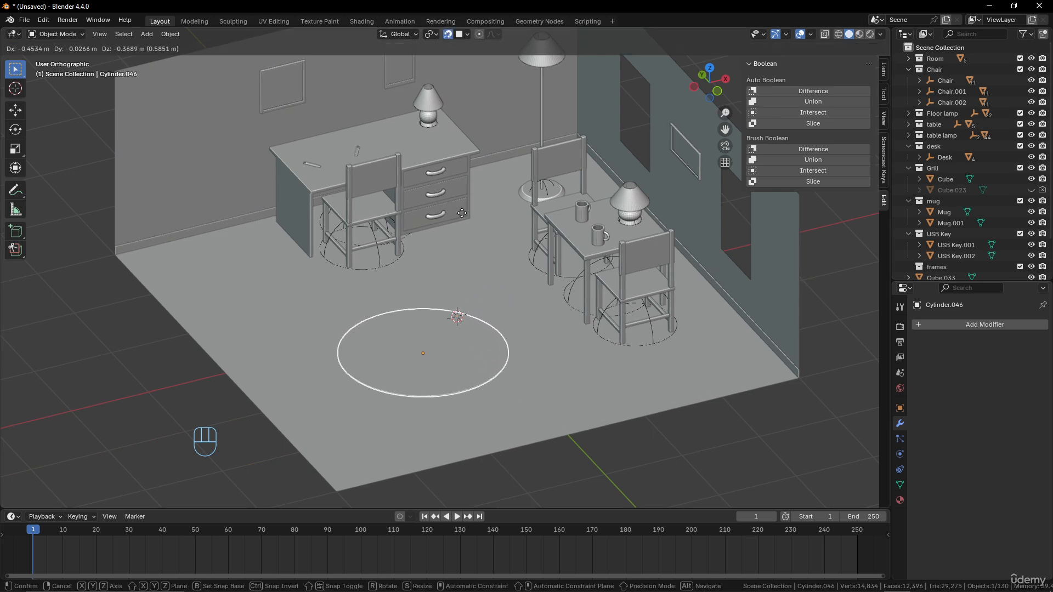
{"action": "left_click", "coordinate": [459, 214]}
Step: Scale the floor disc up by about 1.219 and nudge it about 0.12 m along X, back towards the room's centre
{"action": "key", "text": "s"}
{"action": "left_click", "coordinate": [547, 243]}
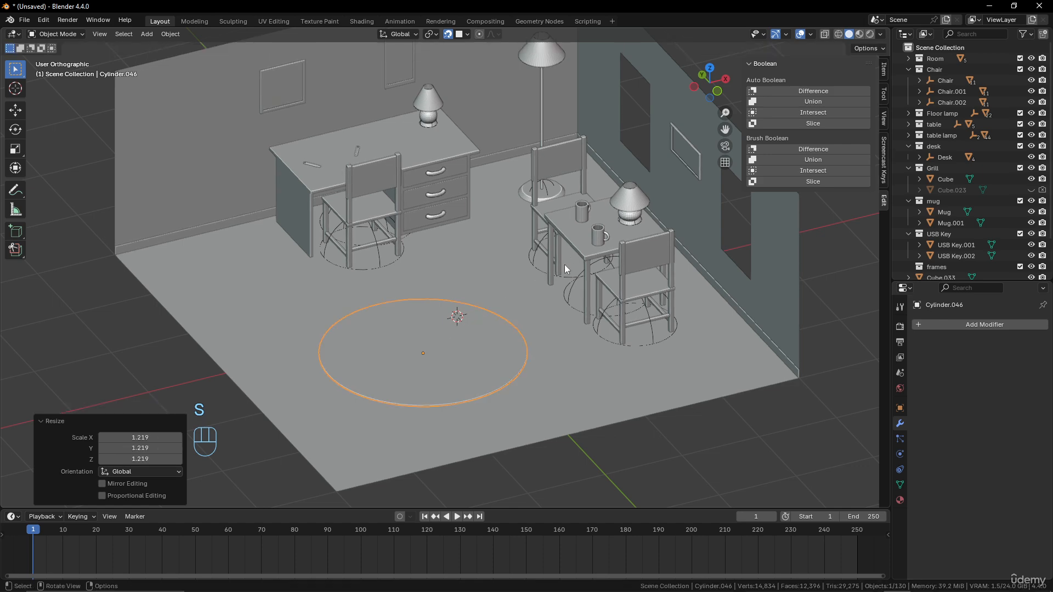
{"action": "key", "text": "g"}
{"action": "left_click", "coordinate": [573, 254]}
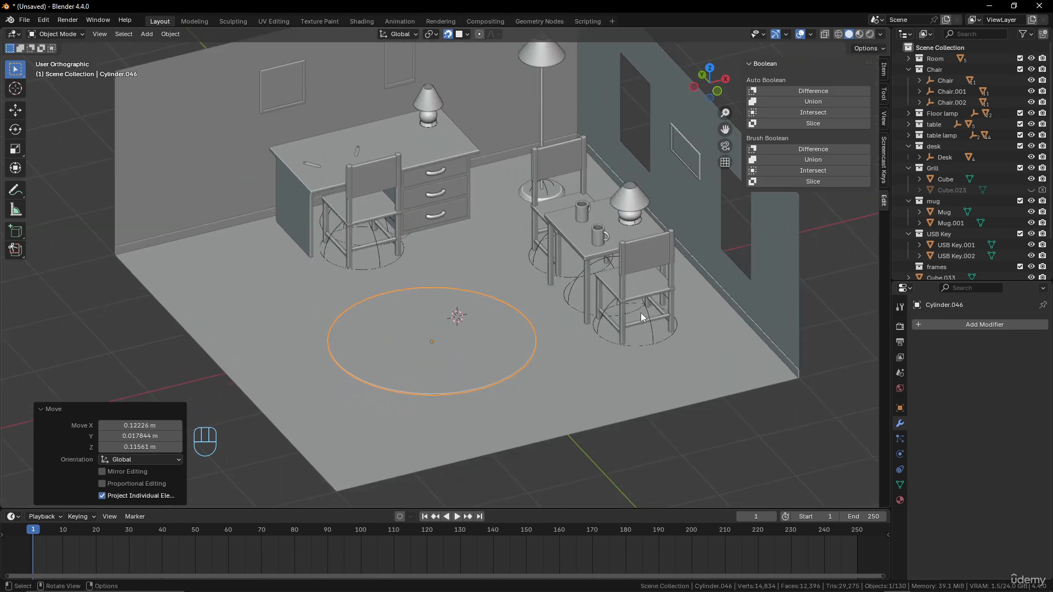
Step: Duplicate the chair at the front end of the small table with its whole hierarchy and place the copy beside the table's long side
{"action": "left_click", "coordinate": [644, 318]}
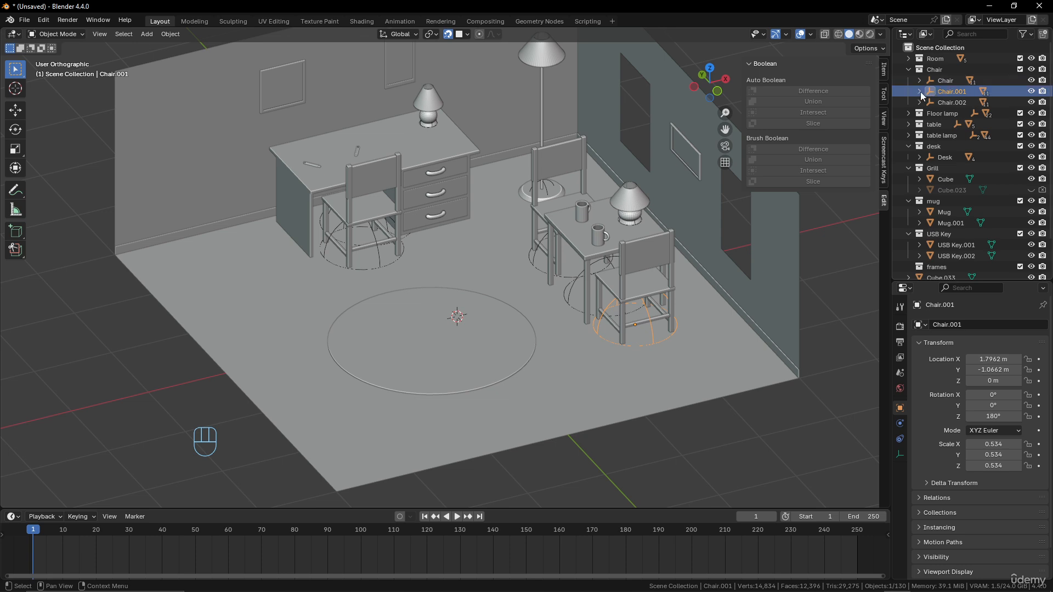
{"action": "right_click", "coordinate": [942, 91]}
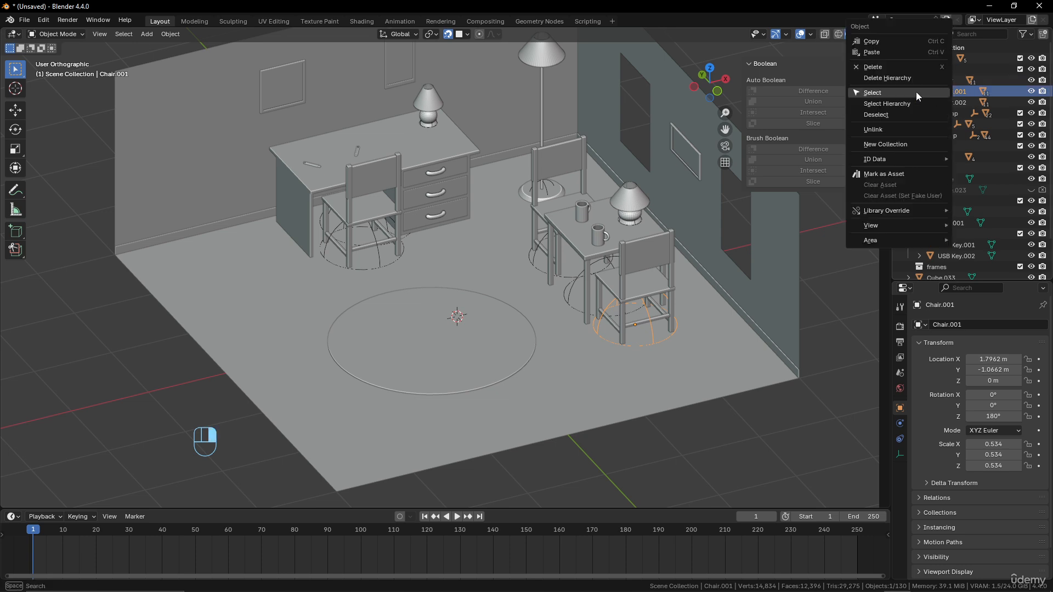
{"action": "left_click", "coordinate": [916, 91]}
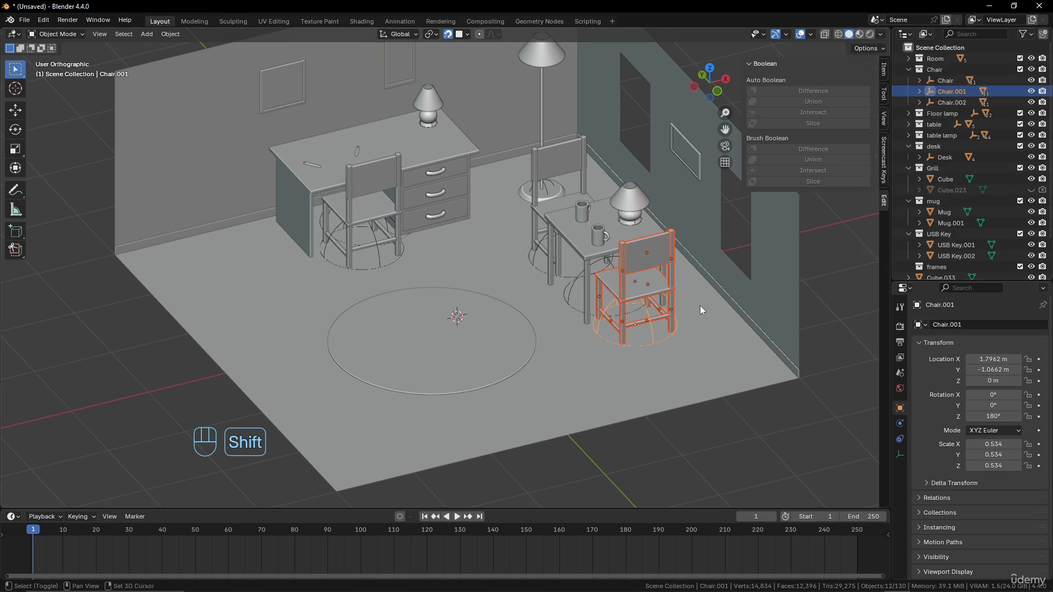
{"action": "key", "text": "shift+d"}
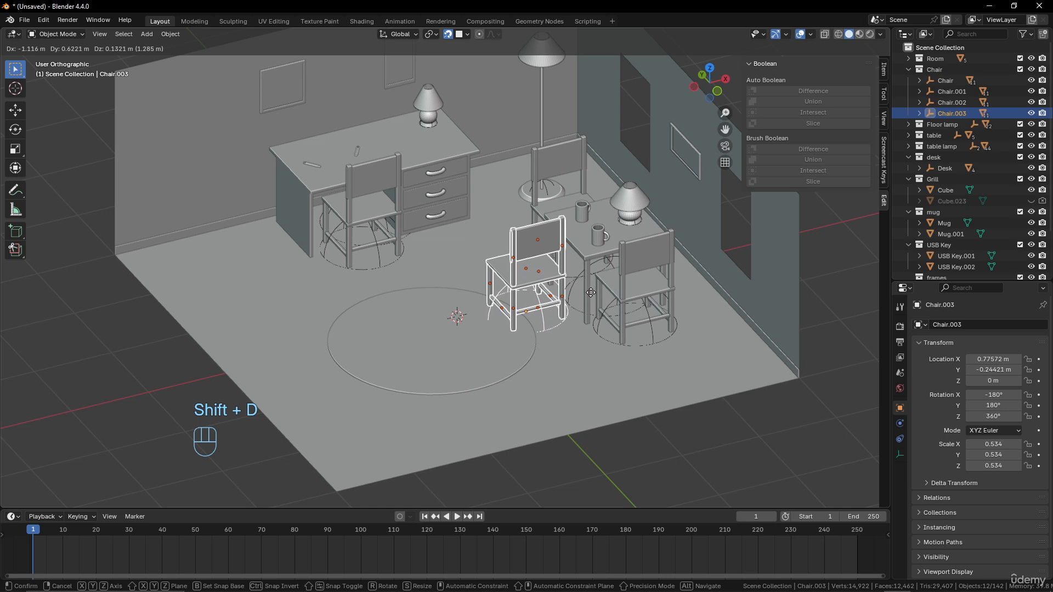
{"action": "left_click", "coordinate": [590, 292]}
Step: Rotate the copied chair -90° about the Z axis so it faces the small table
{"action": "key", "text": "r"}
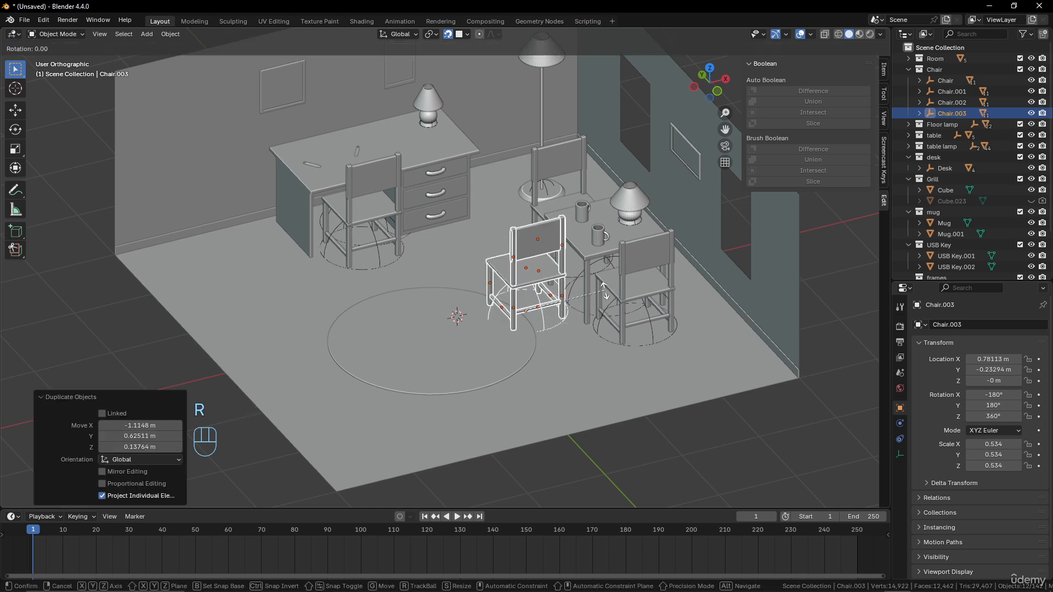
{"action": "key", "text": "z"}
{"action": "key", "text": "KP_9"}
{"action": "key", "text": "KP_0"}
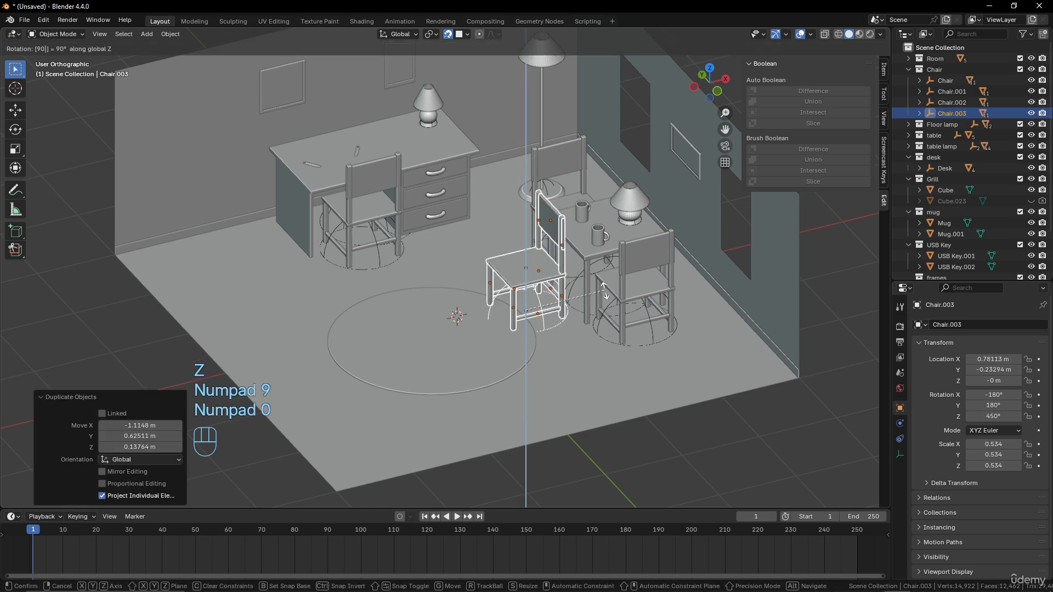
{"action": "key", "text": "KP_Subtract"}
{"action": "left_click", "coordinate": [603, 291]}
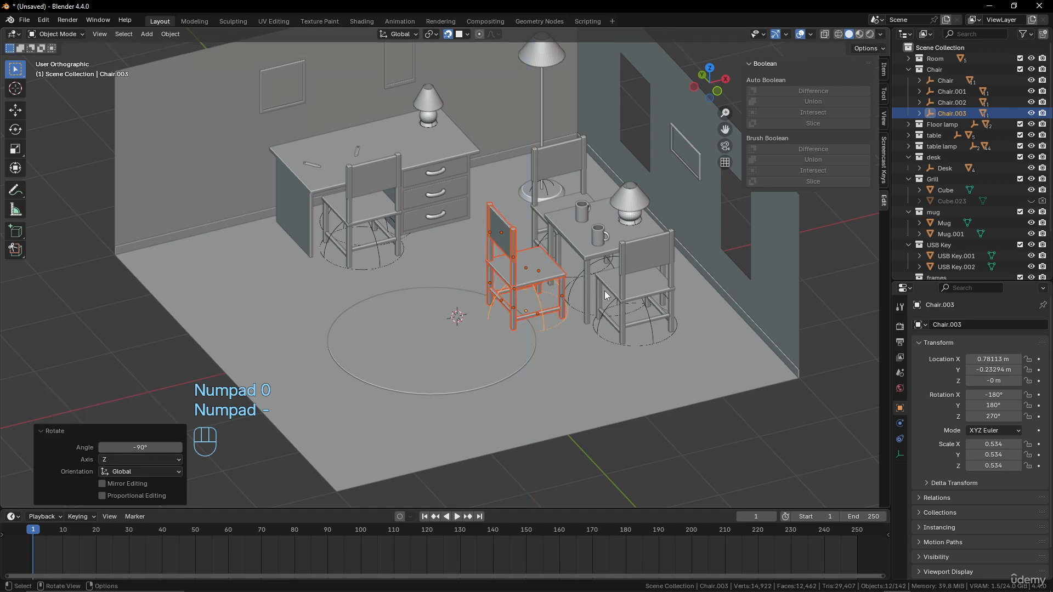
Step: Select only the new chair's parent empty and move it about 0.09 m along X and -0.1 m along Y, closer to the table
{"action": "middle_click_drag", "start_coordinate": [603, 291], "coordinate": [604, 314]}
{"action": "scroll", "coordinate": [573, 326], "scroll_direction": "up", "scroll_amount": 4}
{"action": "left_click", "coordinate": [593, 294]}
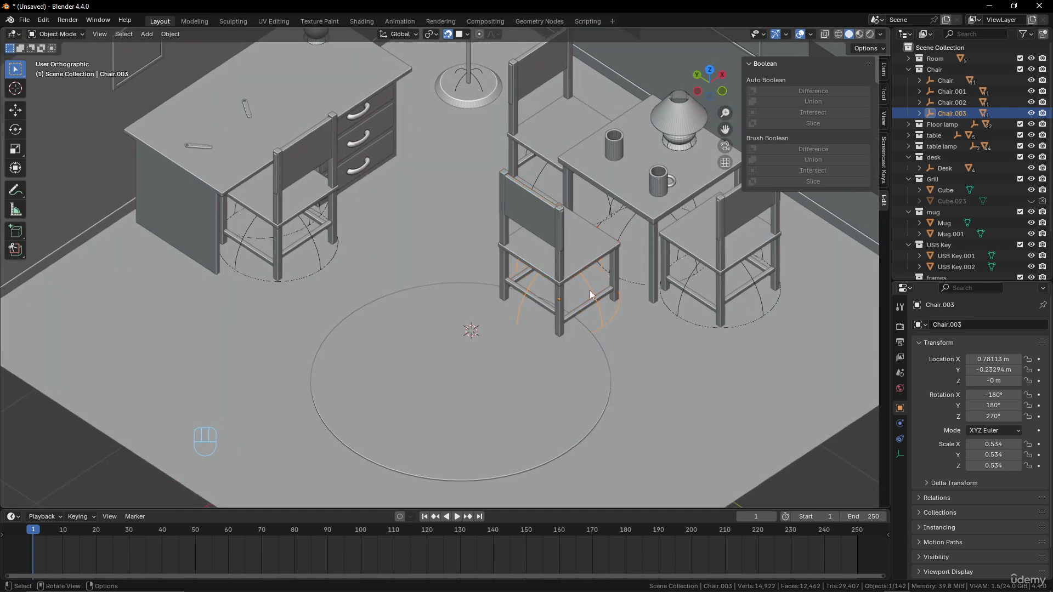
{"action": "key", "text": "g"}
{"action": "left_click", "coordinate": [619, 292]}
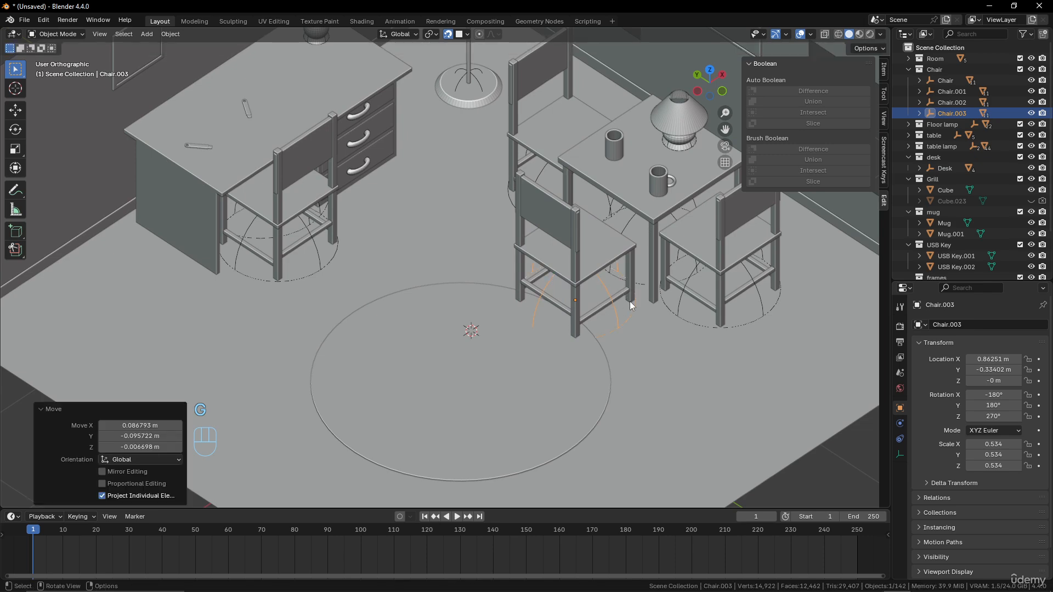
{"action": "scroll", "coordinate": [629, 301], "scroll_direction": "down", "scroll_amount": 6}
{"action": "middle_click_drag", "start_coordinate": [514, 235], "coordinate": [521, 208]}
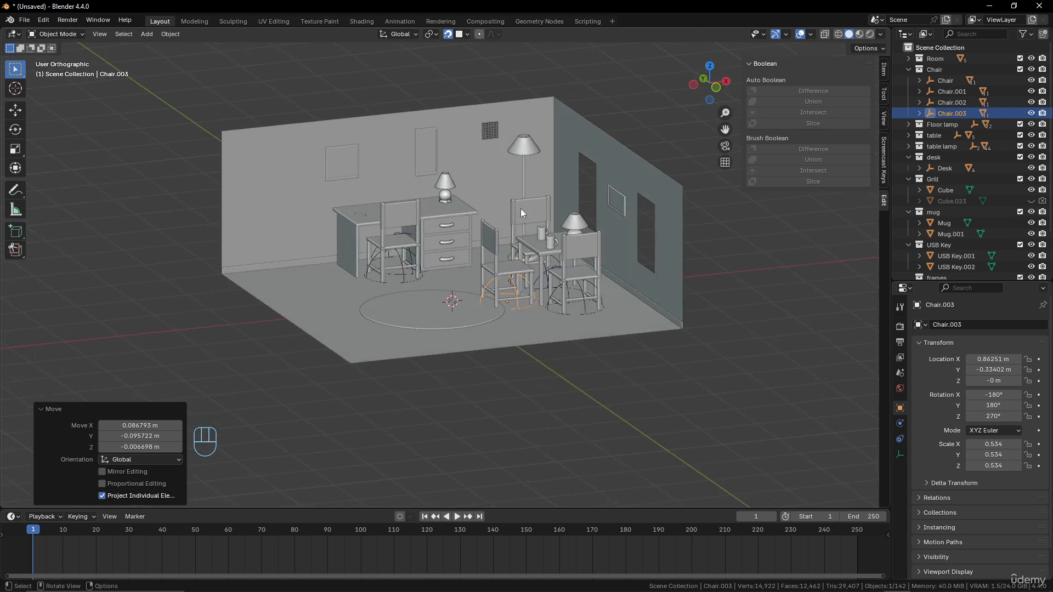